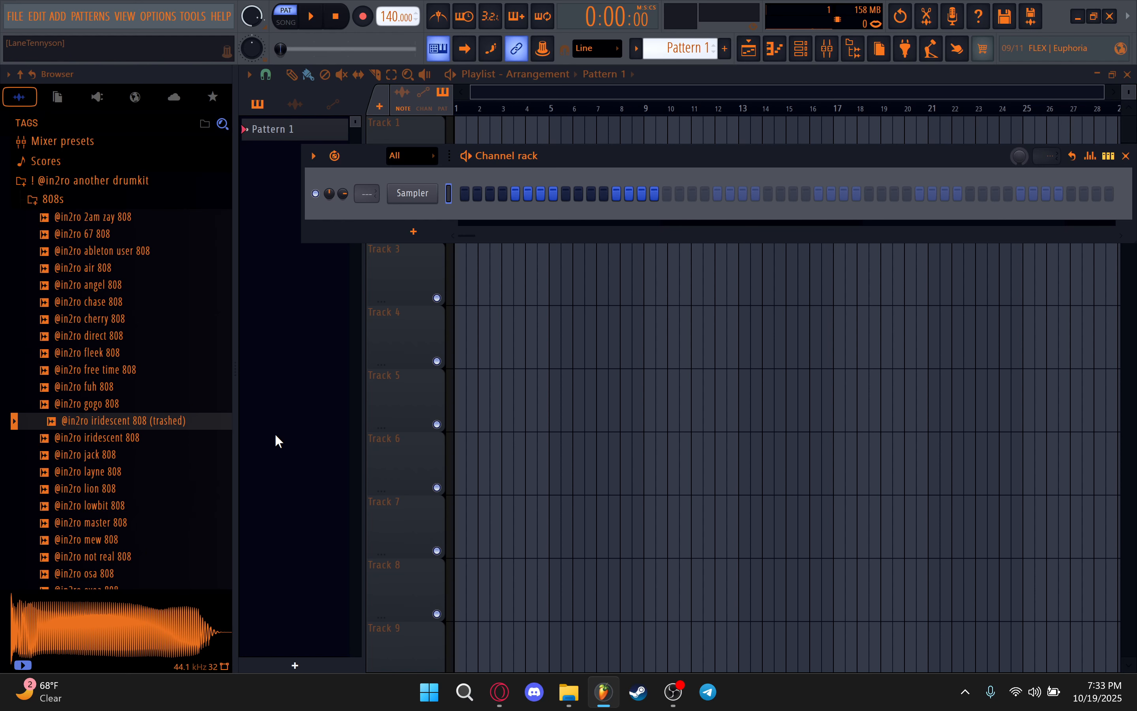
{"action": "scroll", "coordinate": [120, 325], "scroll_direction": "down", "scroll_amount": 10}
{"action": "scroll", "coordinate": [146, 351], "scroll_direction": "up", "scroll_amount": 8}
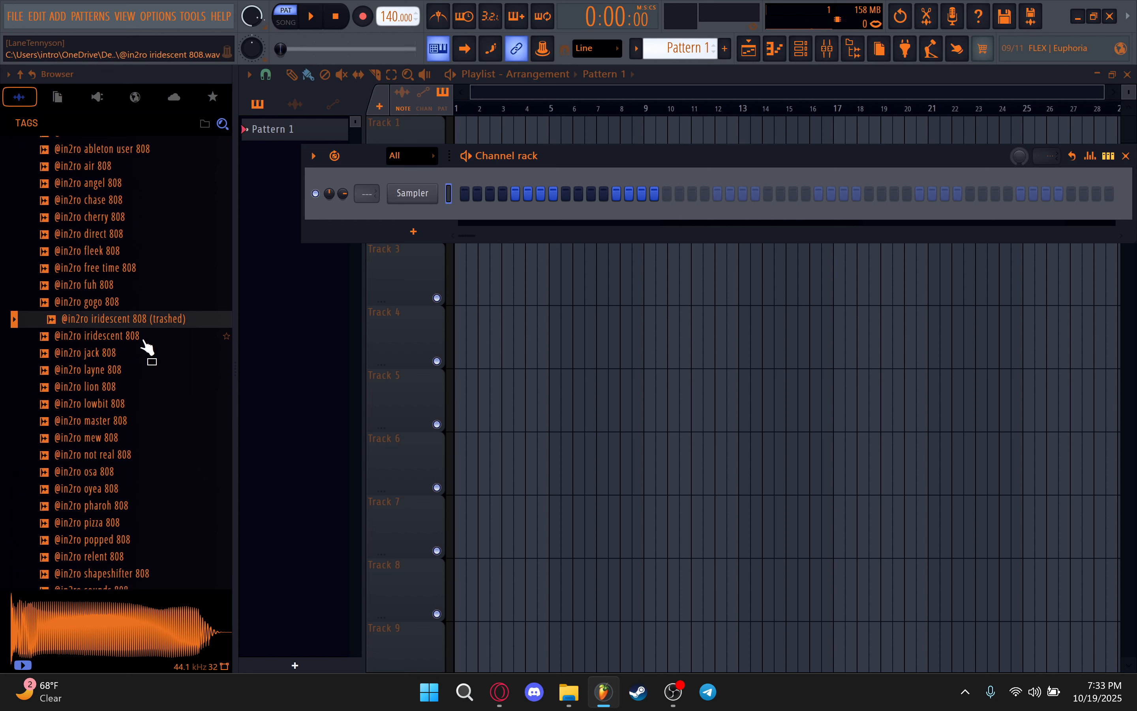
{"action": "scroll", "coordinate": [147, 350], "scroll_direction": "up", "scroll_amount": 4}
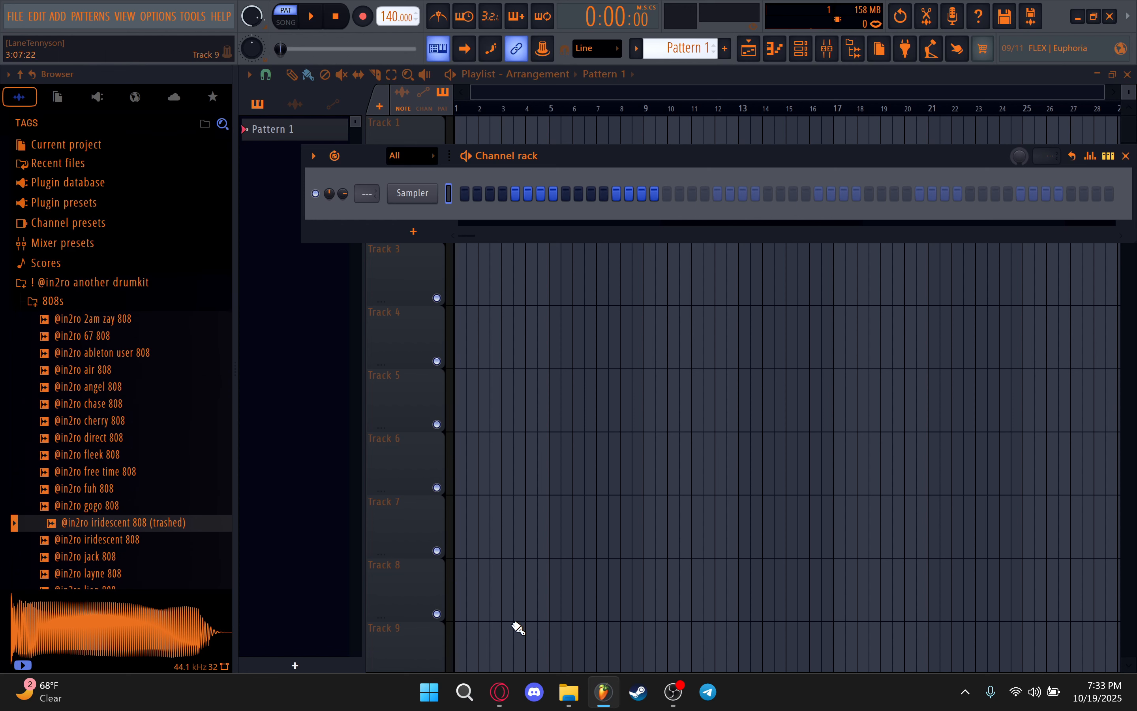
Replace the Sampler channel with 3x Osc and set oscillator 1's coarse pitch to -24 semitones
{"action": "right_click", "coordinate": [410, 197]}
{"action": "mouse_move", "coordinate": [465, 340]}
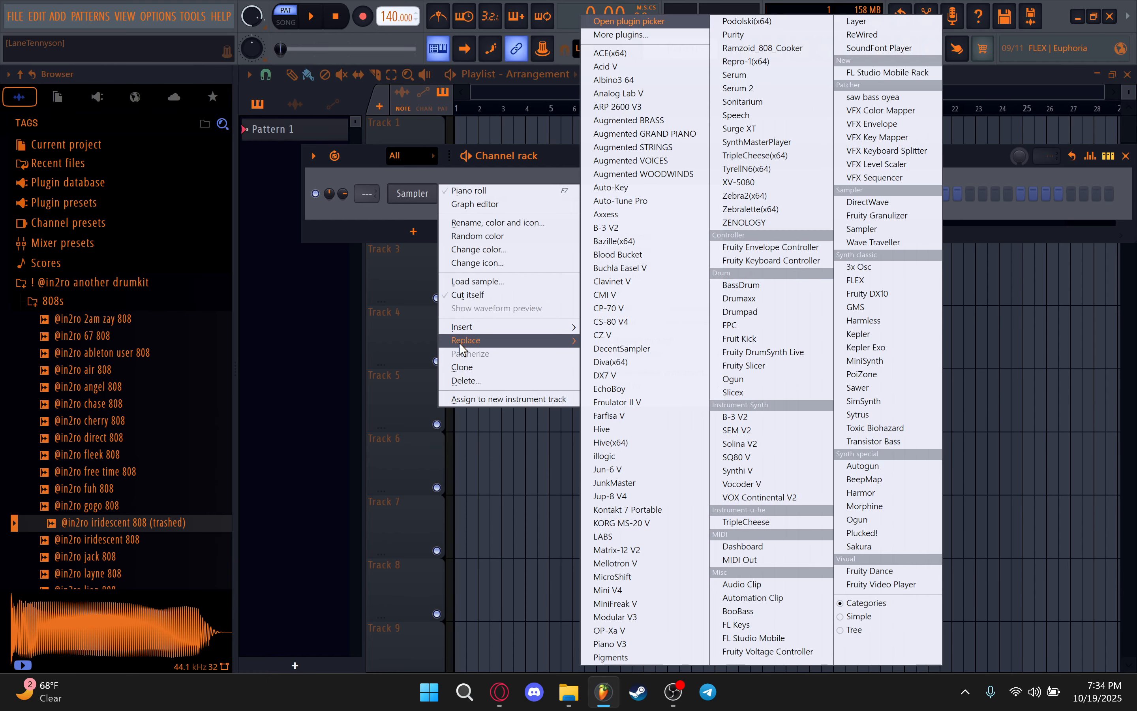
{"action": "left_click", "coordinate": [880, 267]}
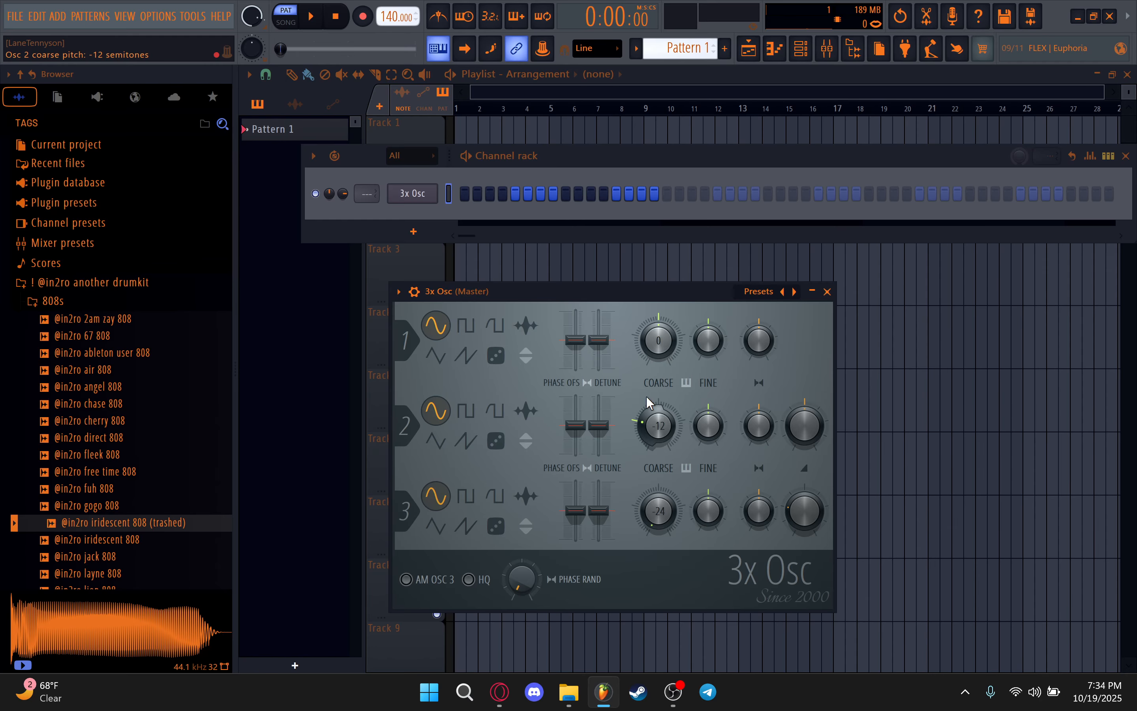
{"action": "scroll", "coordinate": [667, 337], "scroll_direction": "down", "scroll_amount": 20}
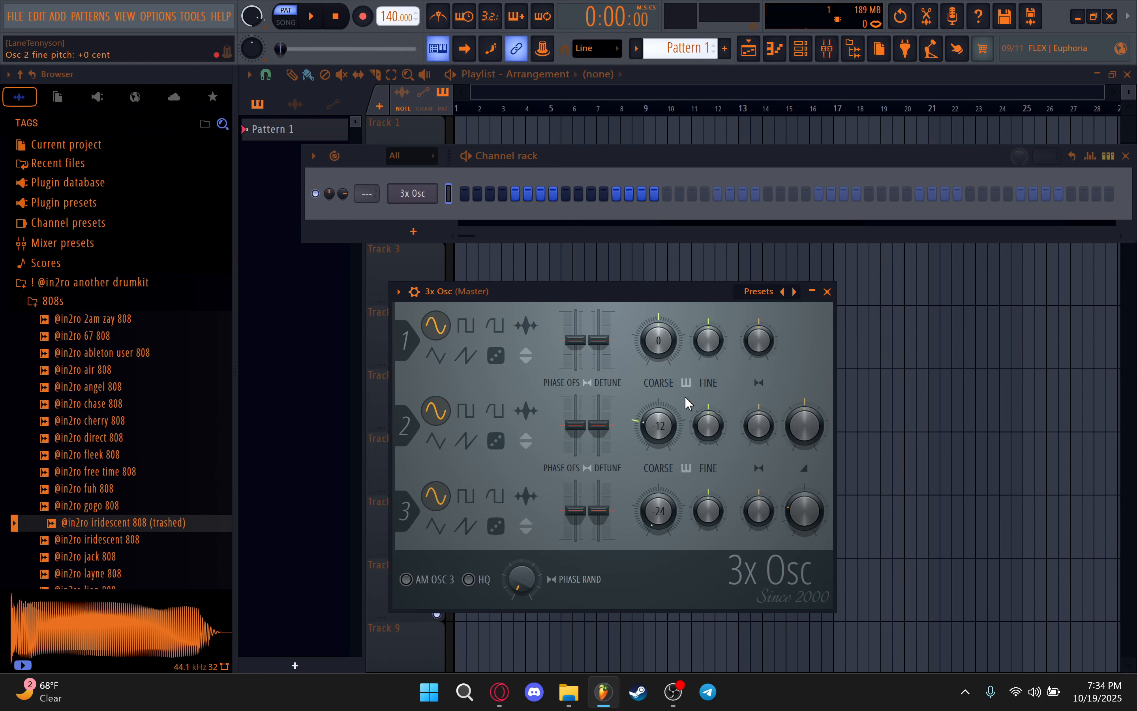
{"action": "scroll", "coordinate": [804, 426], "scroll_direction": "down", "scroll_amount": 10}
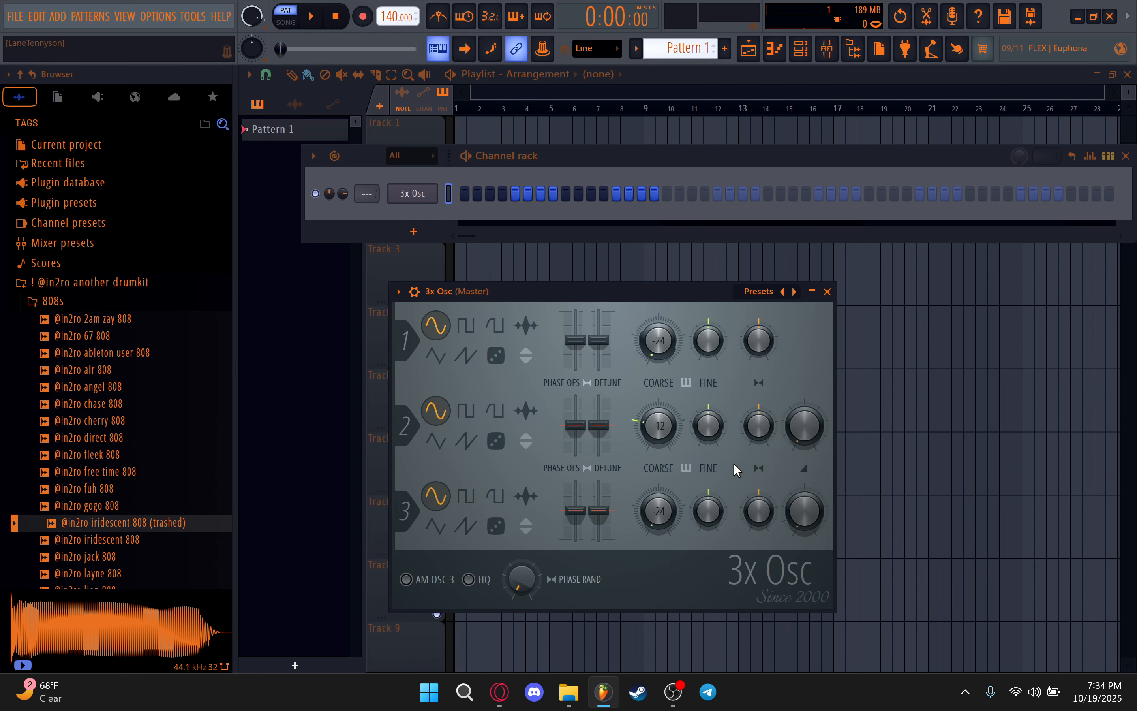
{"action": "left_click", "coordinate": [836, 298]}
Place a C3 note at the start of bar 1 in the 3x Osc piano roll, then return to the channel rack
{"action": "left_click", "coordinate": [775, 48]}
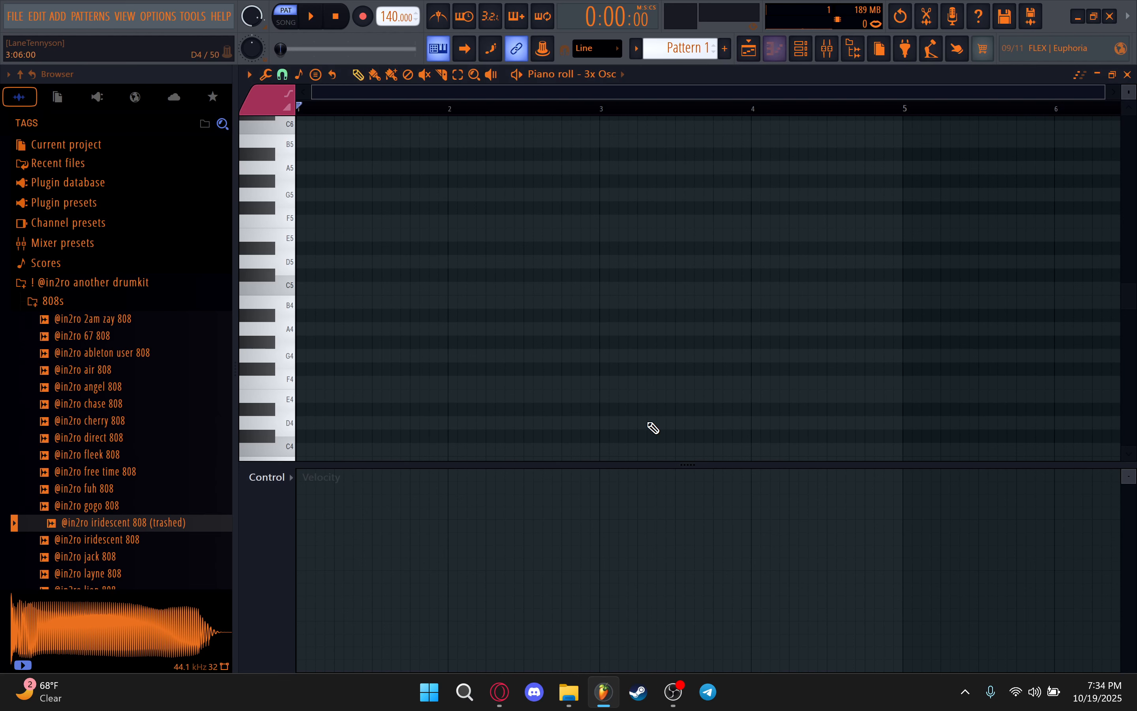
{"action": "scroll", "coordinate": [336, 414], "scroll_direction": "down", "scroll_amount": 3}
{"action": "scroll", "coordinate": [306, 362], "scroll_direction": "down", "scroll_amount": 4}
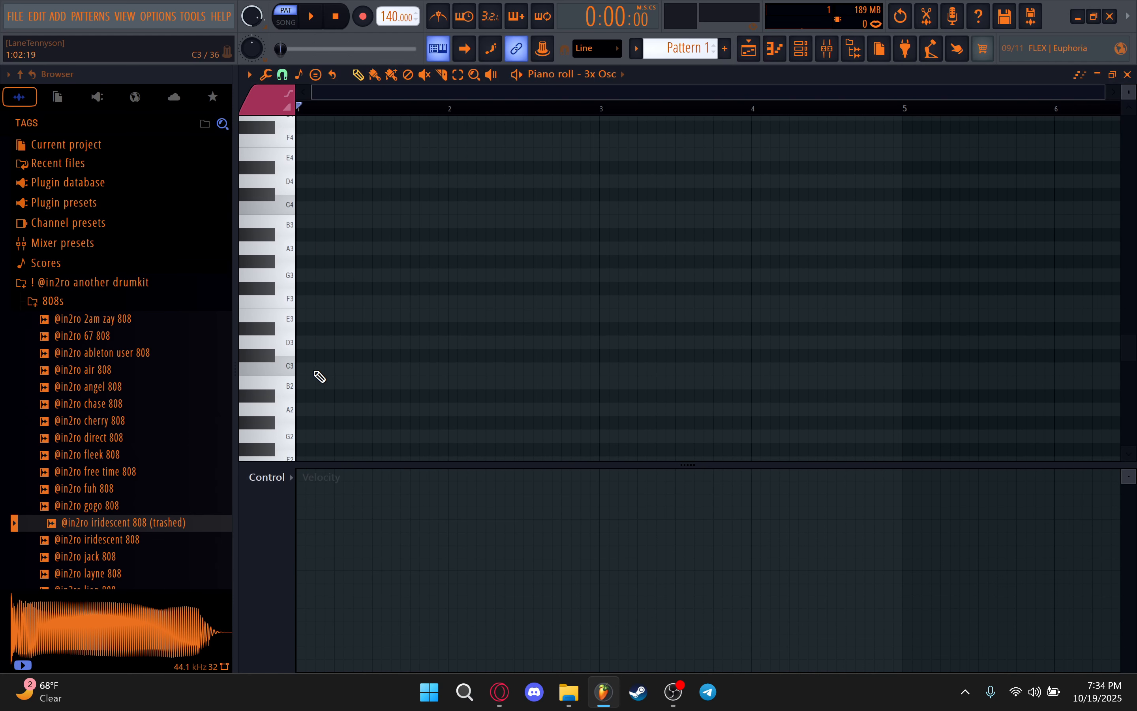
{"action": "left_click", "coordinate": [307, 369]}
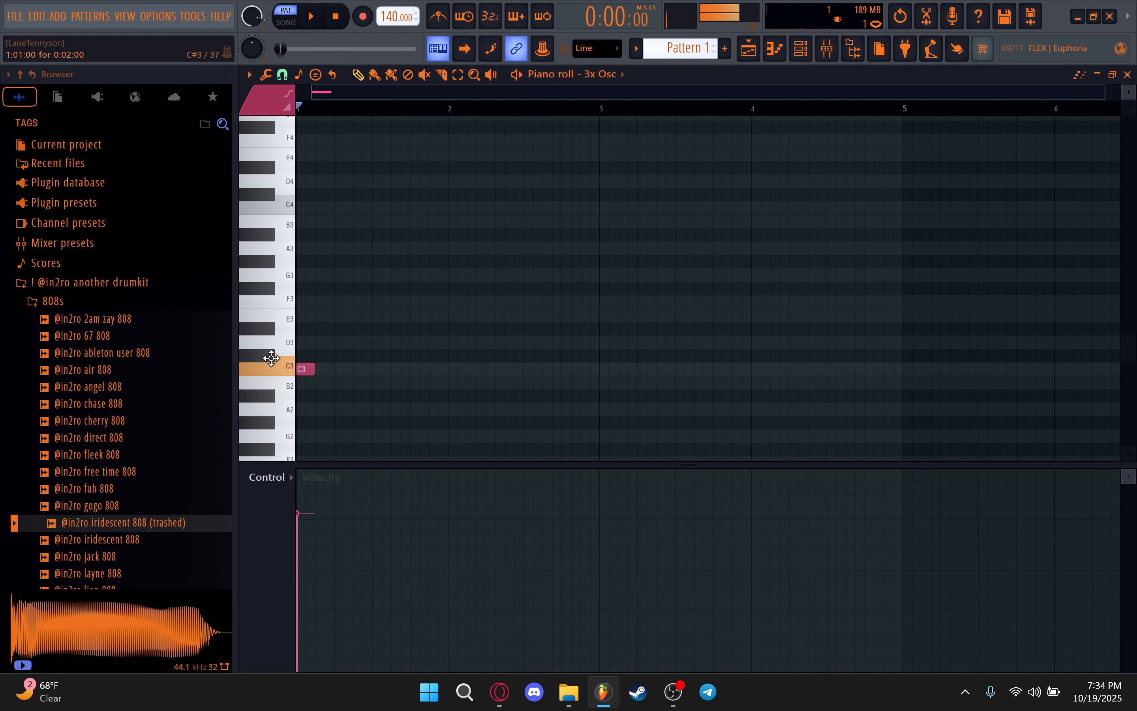
{"action": "left_click", "coordinate": [305, 371]}
{"action": "left_click", "coordinate": [801, 49]}
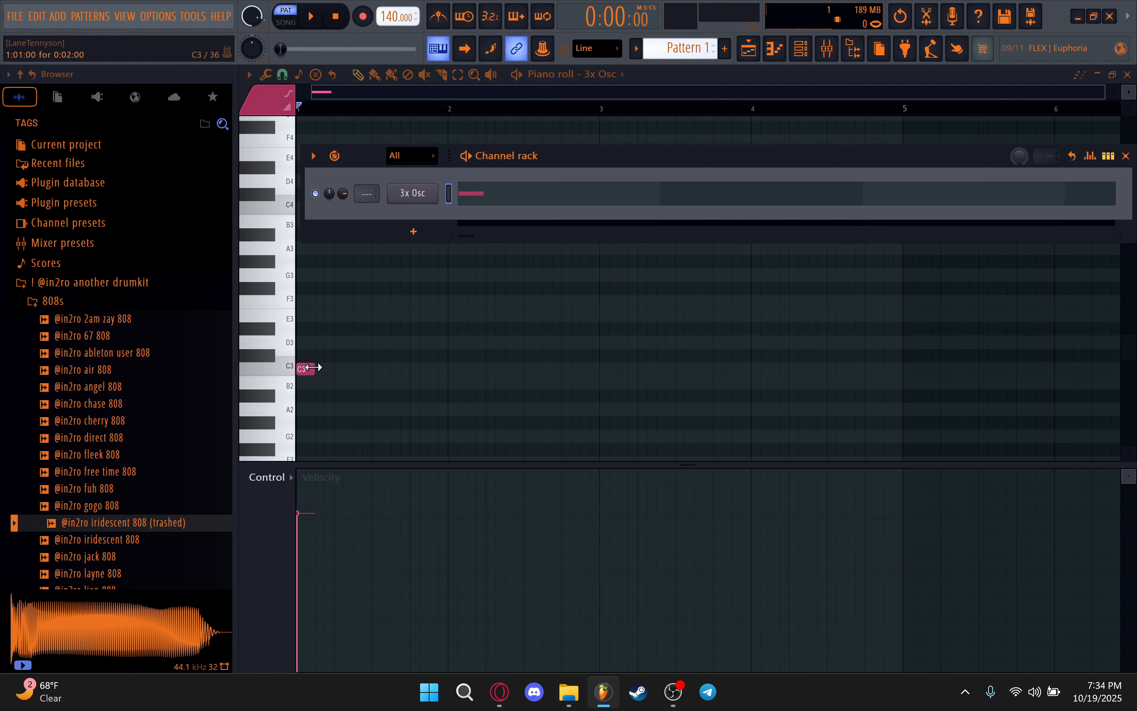
Audition the drumkit's reference 808 samples: direct, fleek, free time, fuh and 2am zay
{"action": "scroll", "coordinate": [112, 363], "scroll_direction": "down", "scroll_amount": 4}
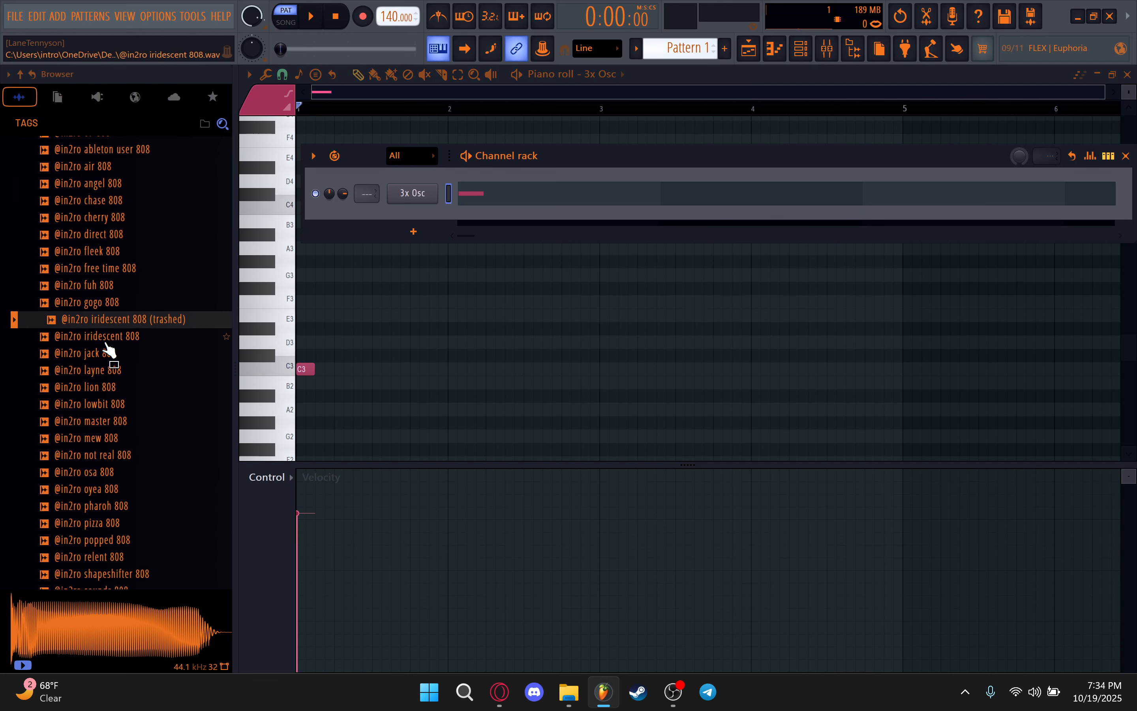
{"action": "scroll", "coordinate": [160, 536], "scroll_direction": "down", "scroll_amount": 6}
{"action": "scroll", "coordinate": [160, 470], "scroll_direction": "up", "scroll_amount": 3}
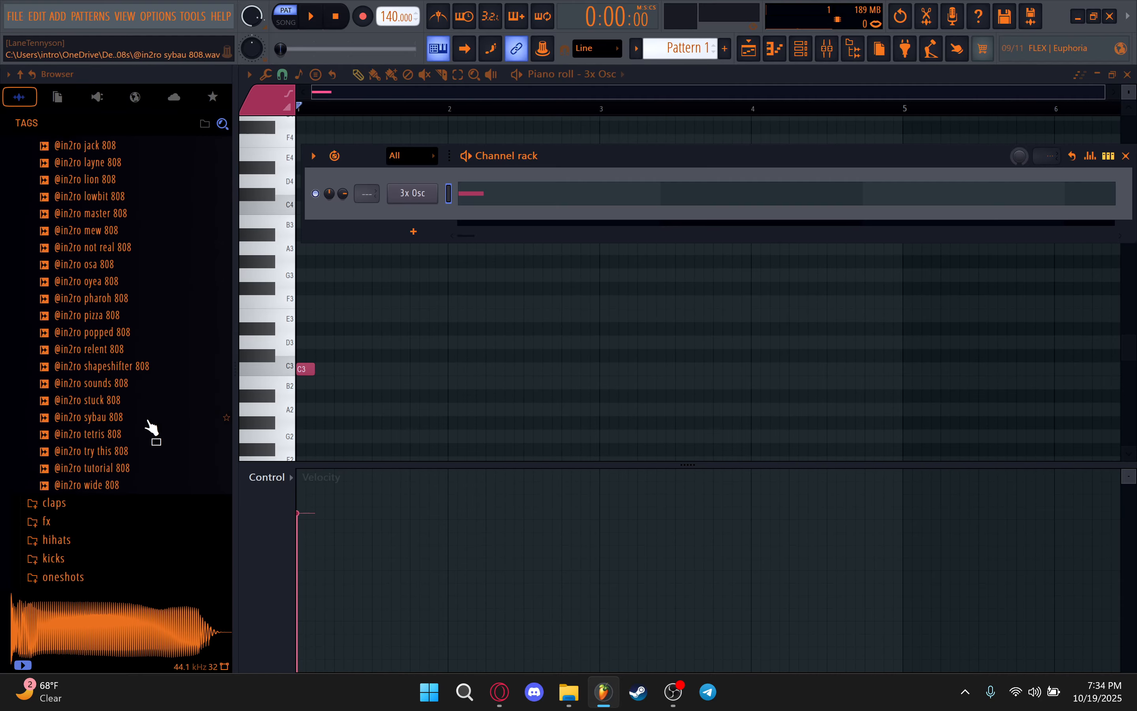
{"action": "scroll", "coordinate": [141, 329], "scroll_direction": "up", "scroll_amount": 6}
{"action": "left_click", "coordinate": [106, 338]}
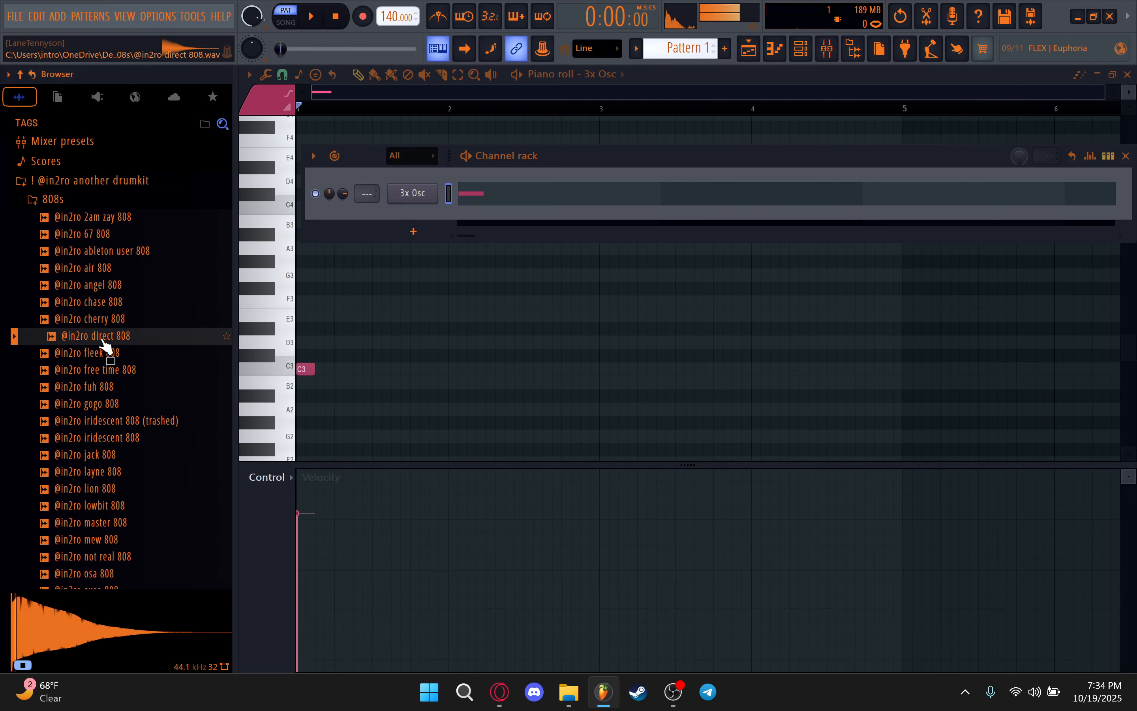
{"action": "left_click", "coordinate": [111, 356]}
{"action": "left_click", "coordinate": [111, 373]}
{"action": "left_click", "coordinate": [107, 390]}
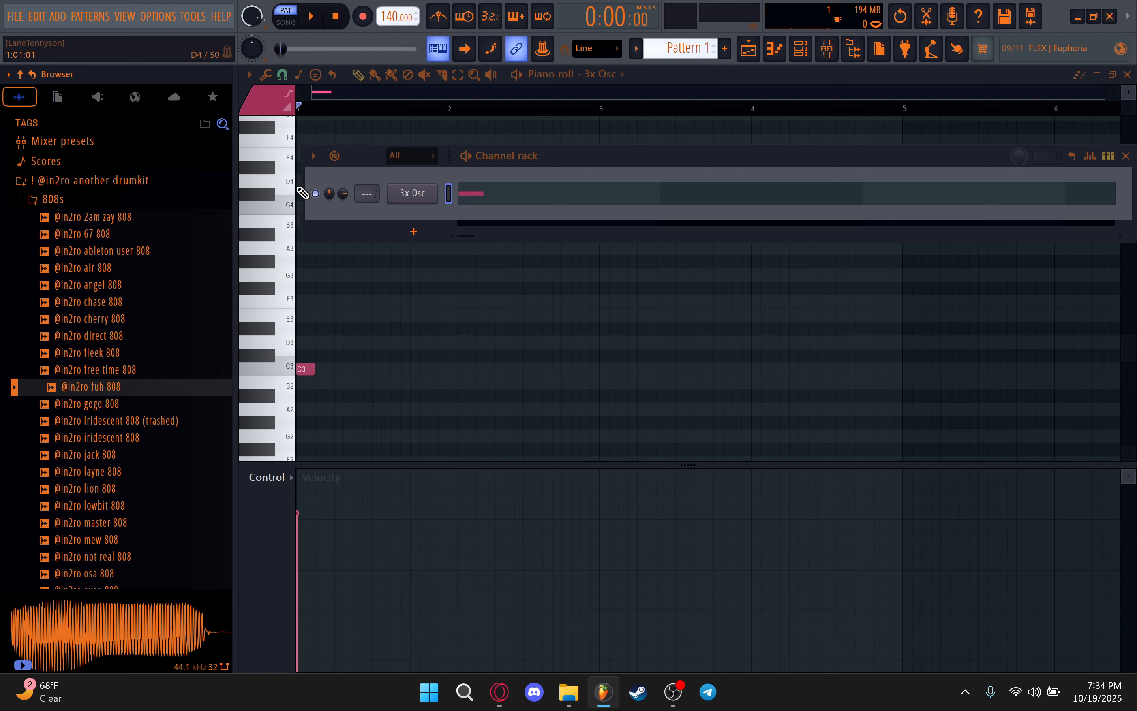
{"action": "left_click", "coordinate": [114, 218]}
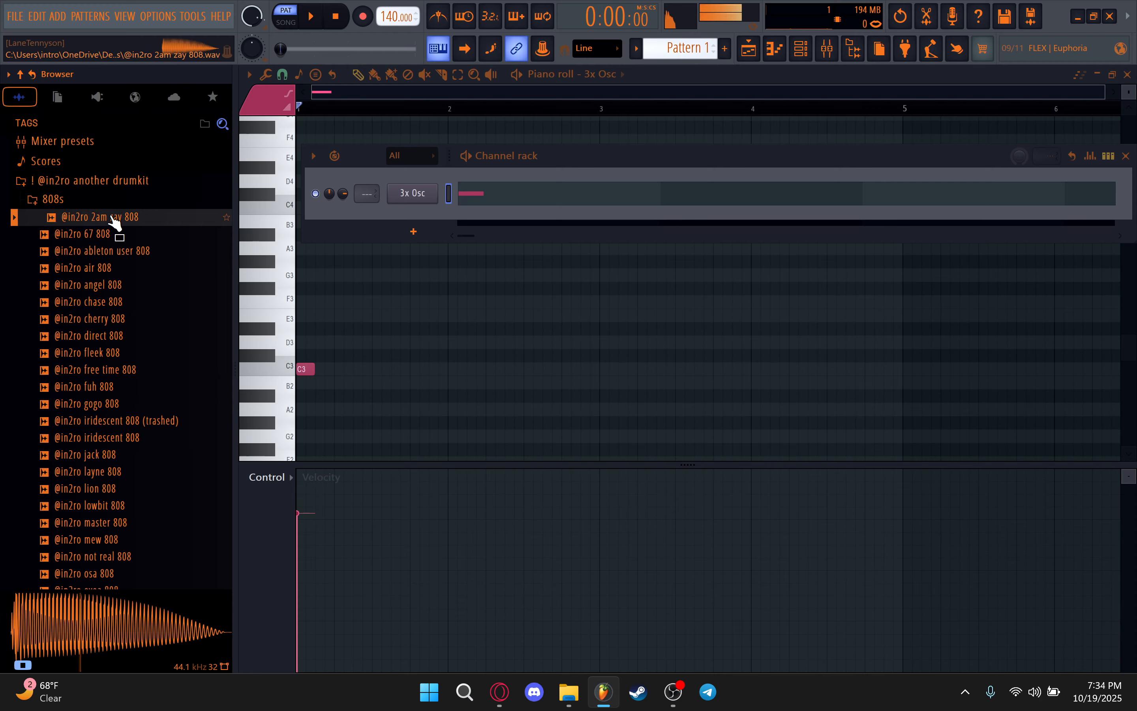
Bring the attack, hold, decay, sustain and release of the 3x Osc volume envelope down to 0%
{"action": "right_click", "coordinate": [425, 206]}
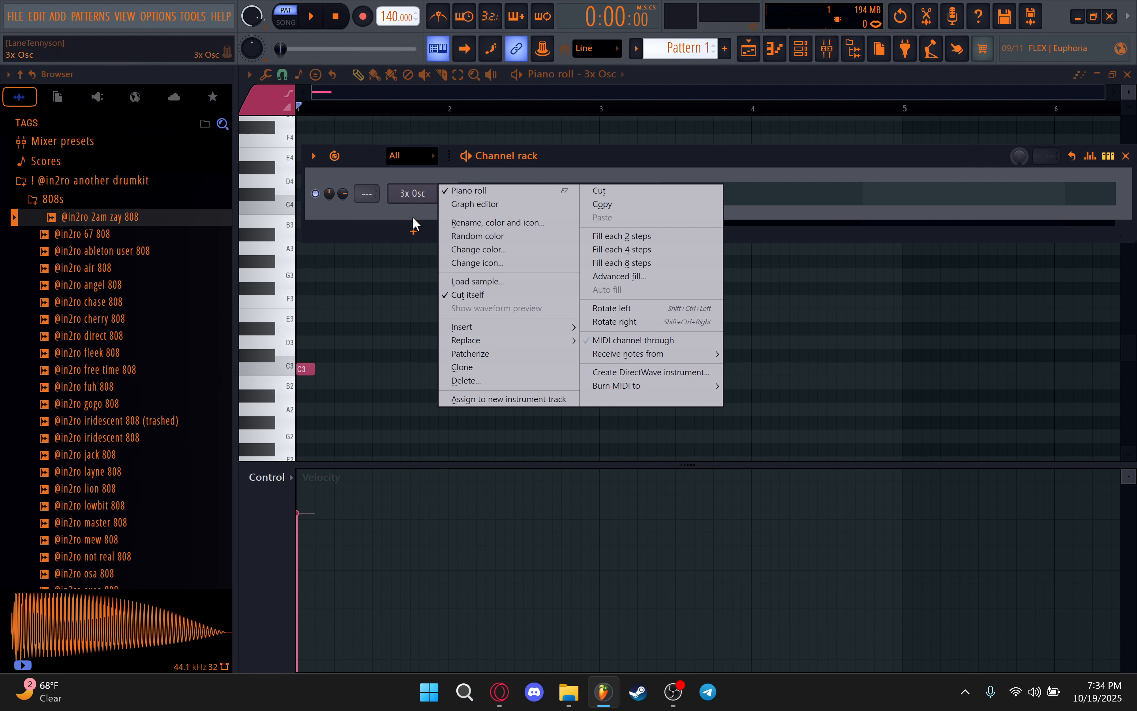
{"action": "left_click", "coordinate": [413, 216]}
{"action": "left_click", "coordinate": [401, 197]}
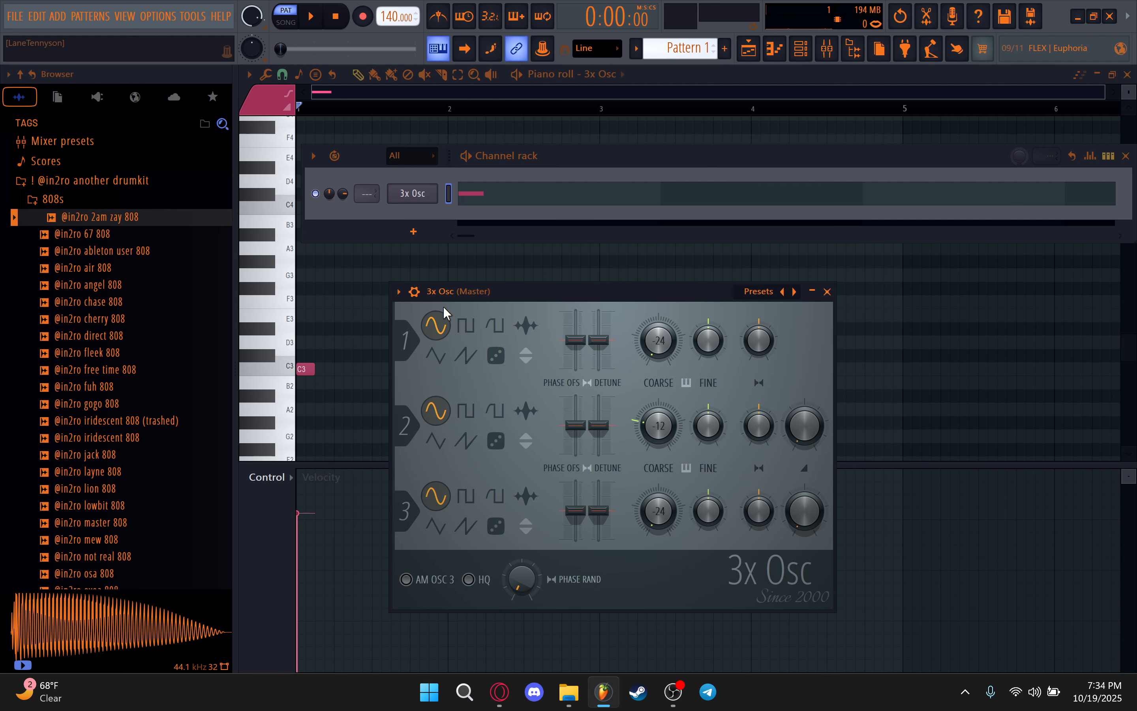
{"action": "left_click", "coordinate": [413, 292]}
{"action": "left_click", "coordinate": [443, 320]}
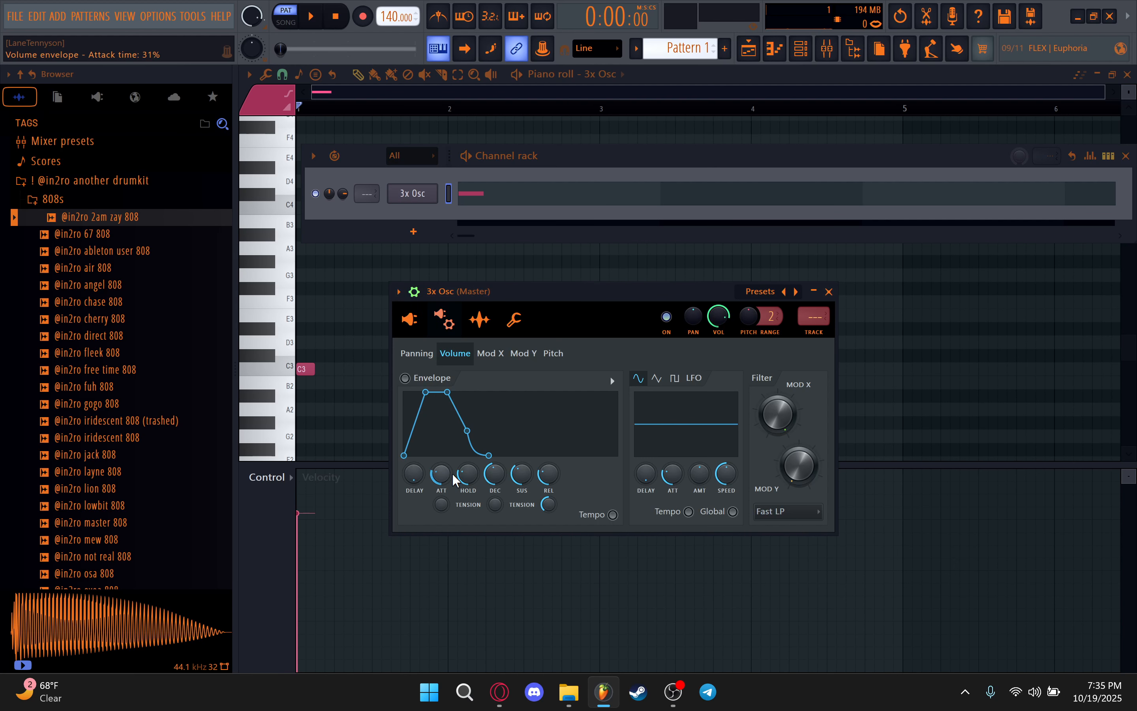
{"action": "left_click_drag", "start_coordinate": [443, 478], "coordinate": [443, 522]}
{"action": "left_click_drag", "start_coordinate": [499, 474], "coordinate": [499, 526]}
{"action": "left_click_drag", "start_coordinate": [527, 469], "coordinate": [549, 517]}
{"action": "left_click_drag", "start_coordinate": [469, 473], "coordinate": [469, 517]}
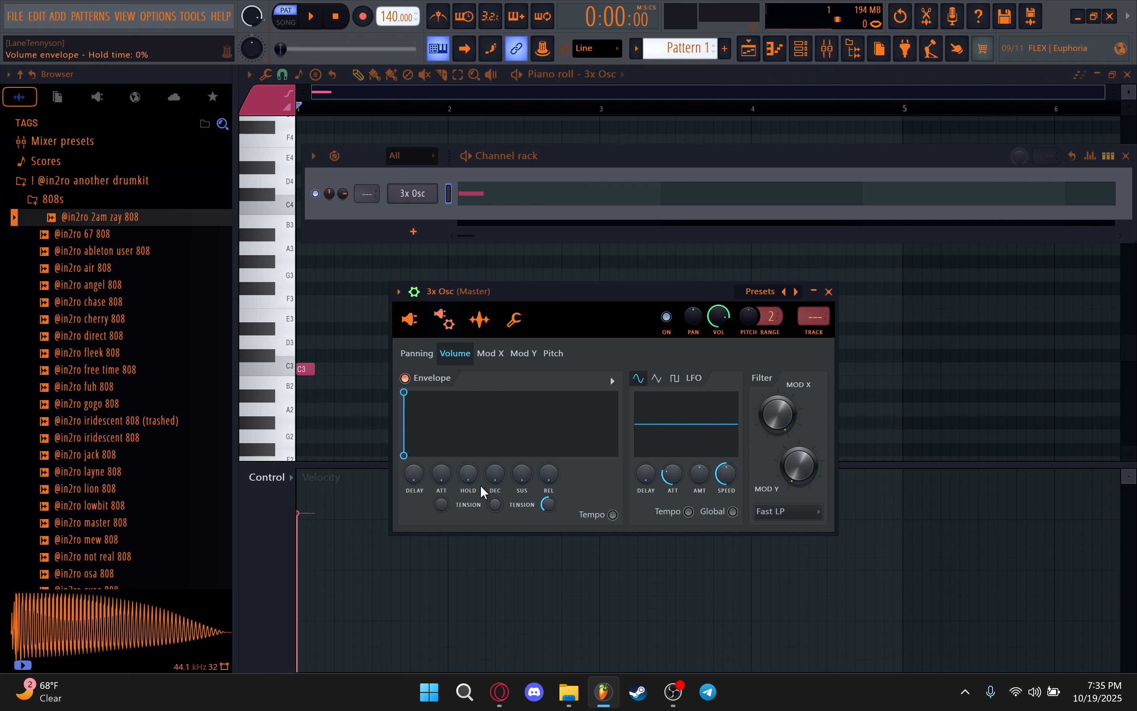
Set the volume envelope's decay time to 28% and audition the sound with a few notes
{"action": "left_click_drag", "start_coordinate": [495, 475], "coordinate": [495, 459]}
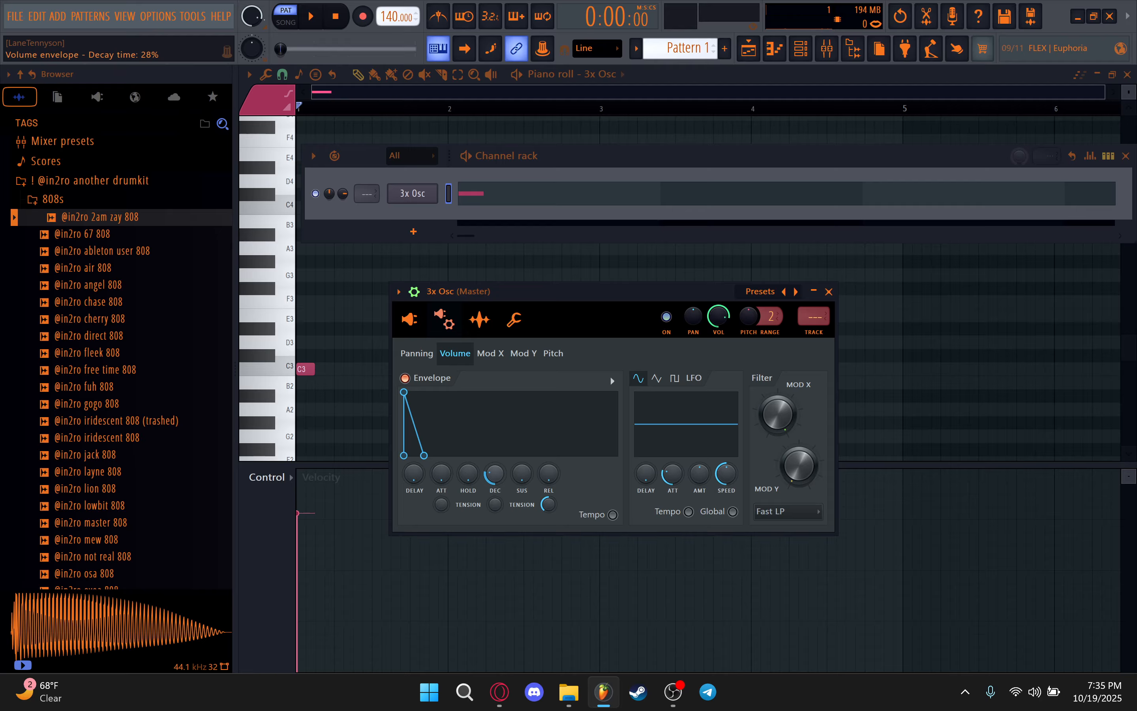
{"action": "key", "text": "x"}
{"action": "key", "text": "c"}
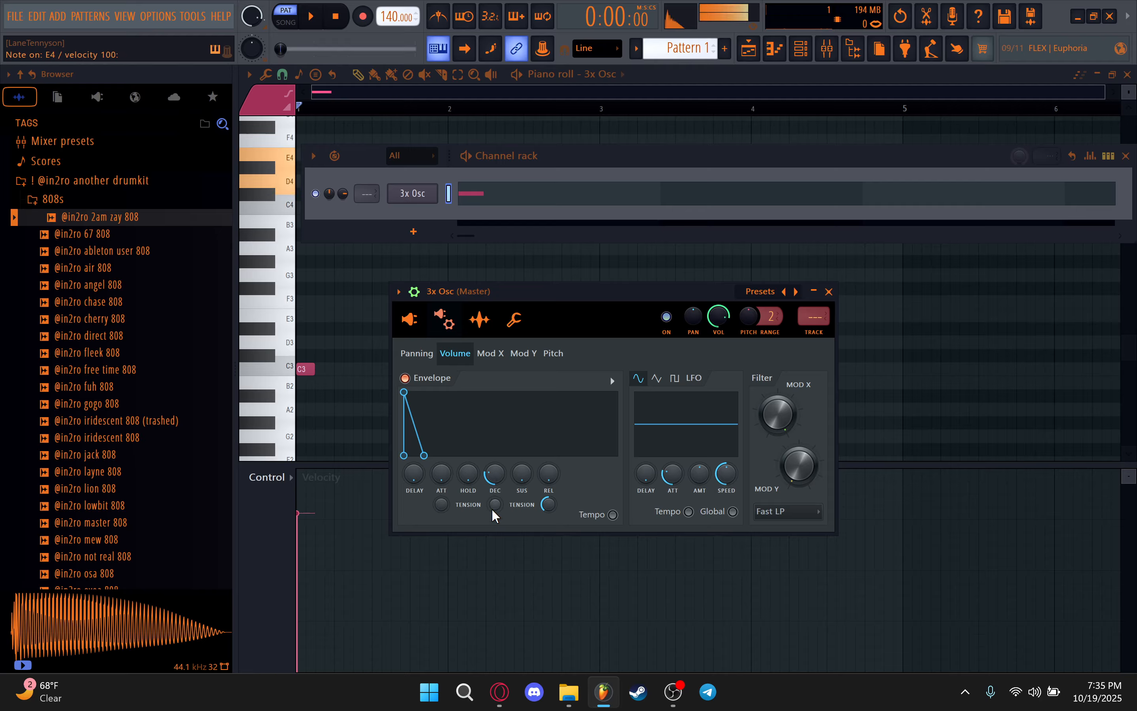
{"action": "key", "text": "c"}
{"action": "key", "text": "c"}
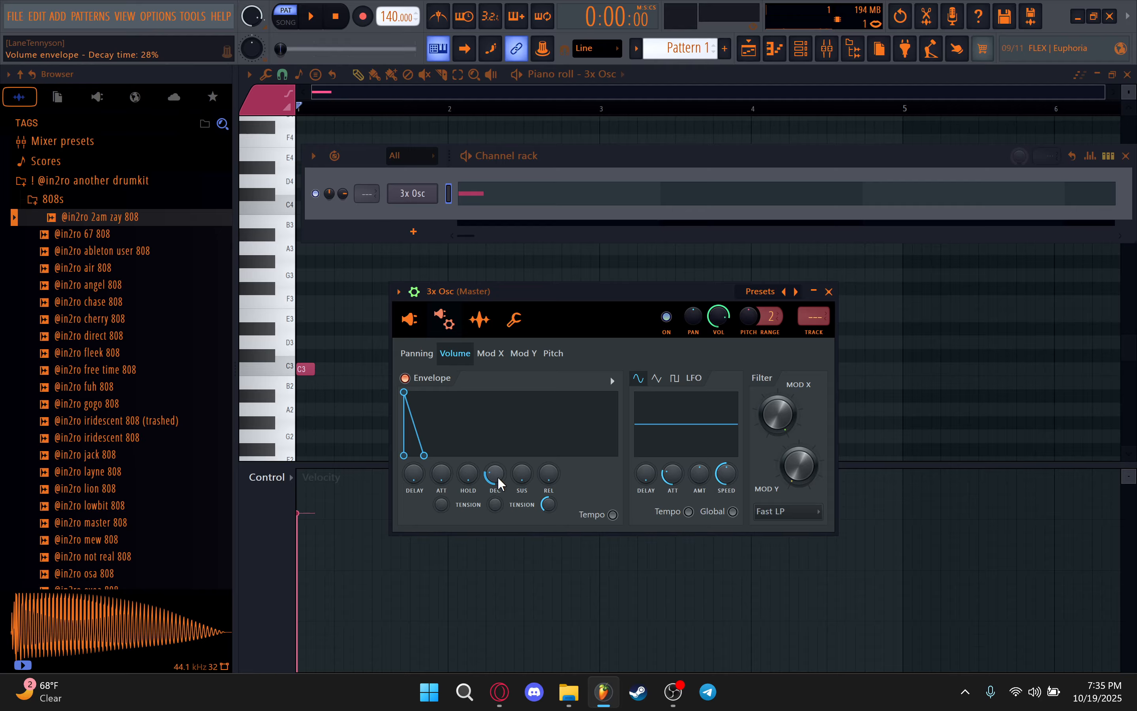
{"action": "key", "text": "space"}
{"action": "key", "text": "space"}
Lengthen the C3 note in the piano roll to fill the whole first bar
{"action": "right_click", "coordinate": [321, 381]}
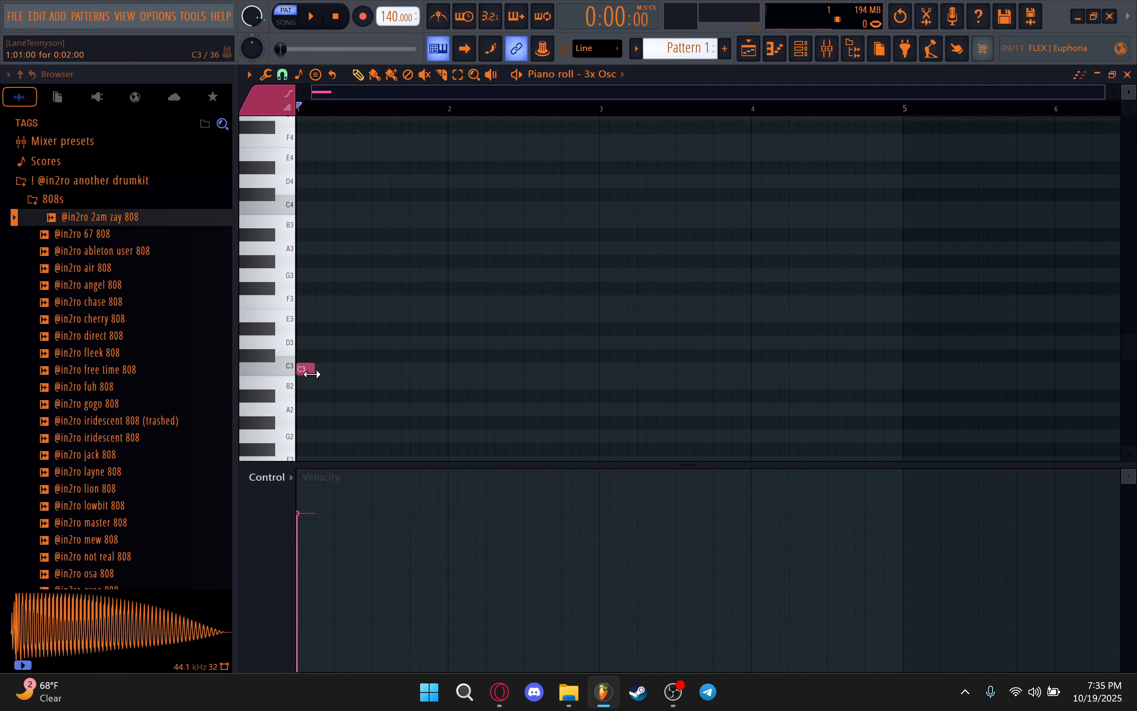
{"action": "left_click_drag", "start_coordinate": [311, 374], "coordinate": [447, 376]}
{"action": "left_click", "coordinate": [801, 49]}
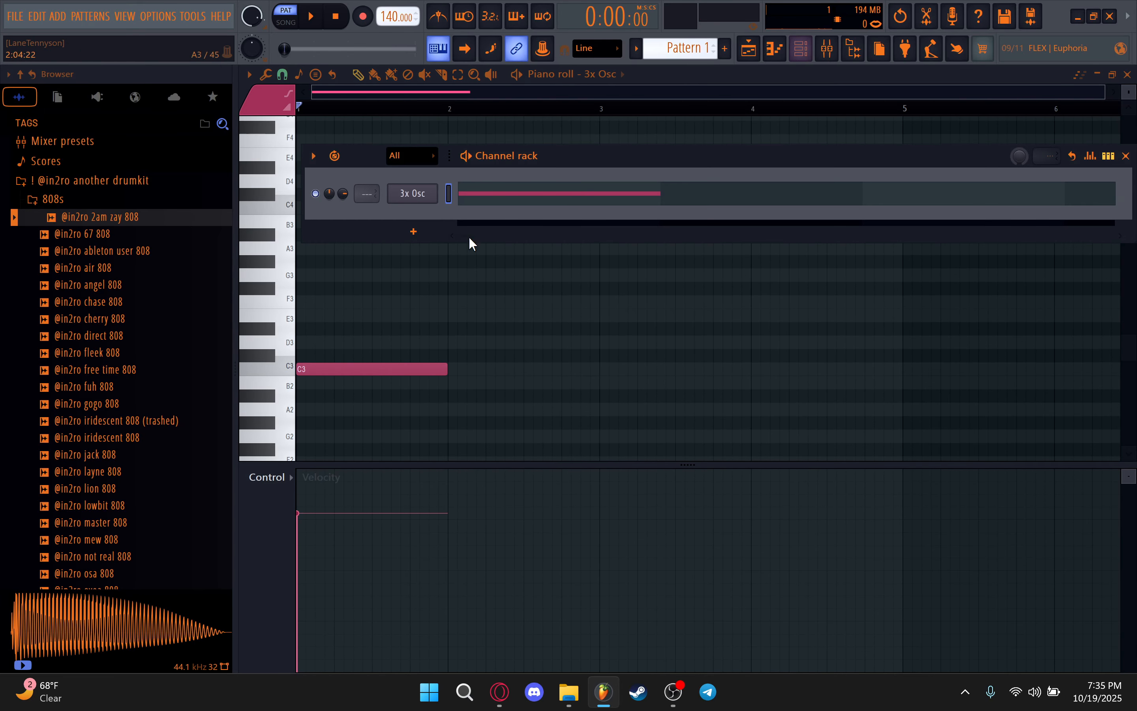
{"action": "left_click", "coordinate": [412, 194]}
{"action": "left_click_drag", "start_coordinate": [499, 497], "coordinate": [495, 479]}
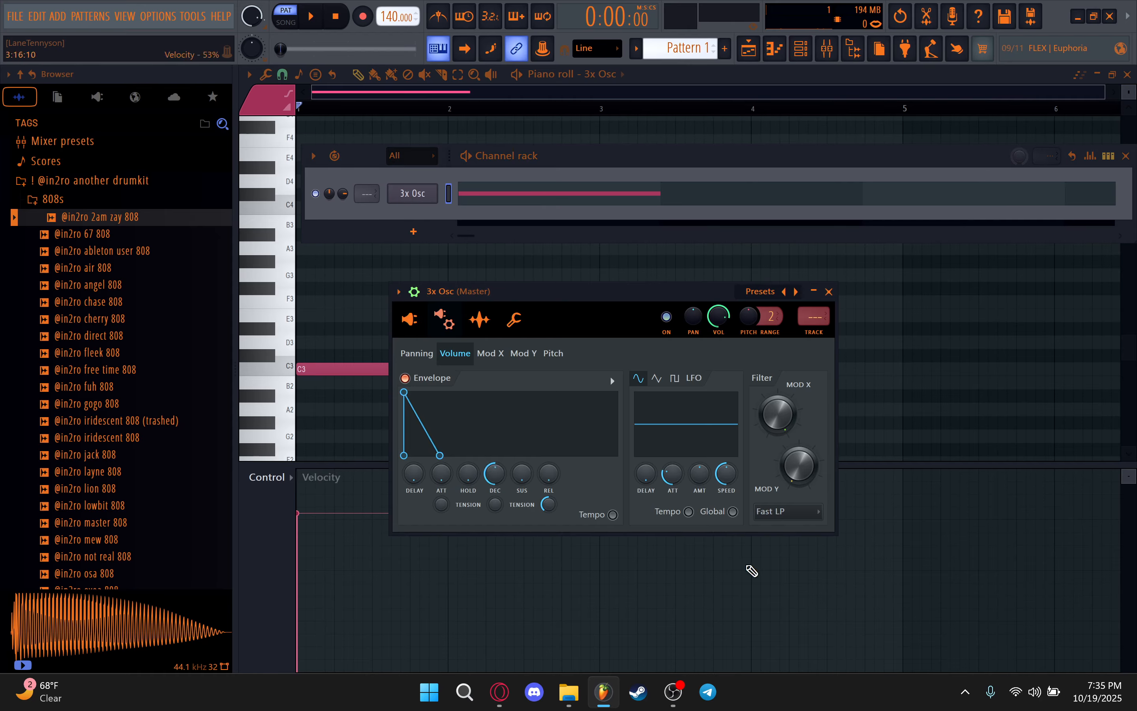
{"action": "key", "text": "space"}
{"action": "key", "text": "space"}
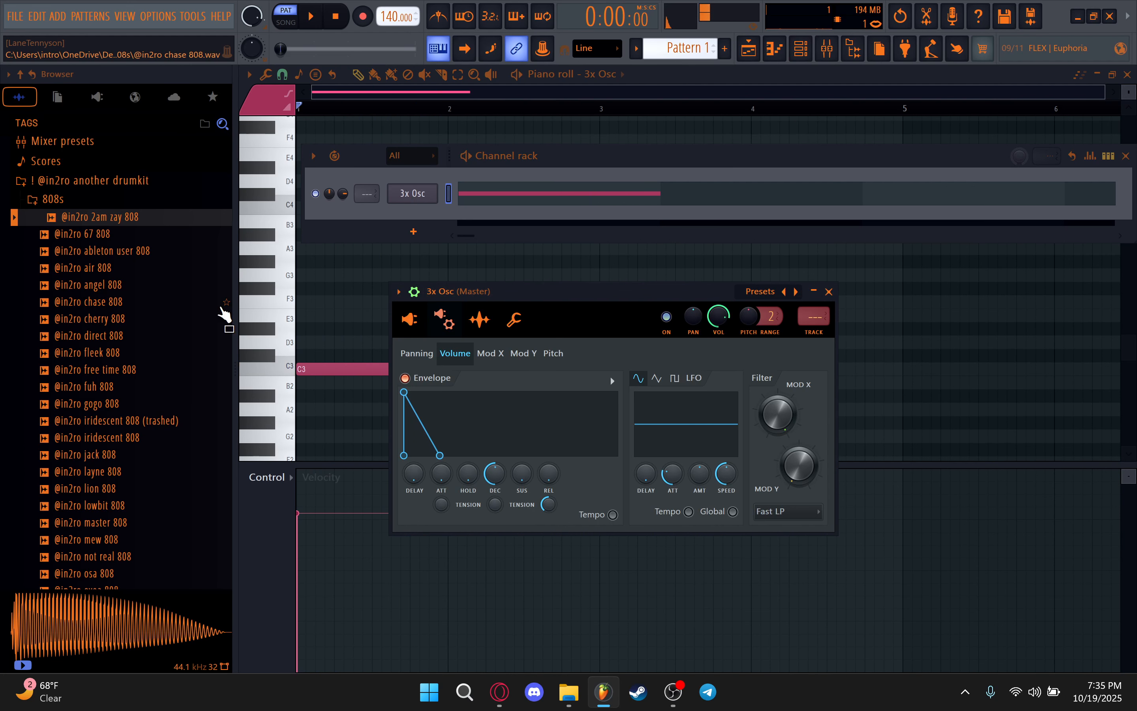
{"action": "left_click", "coordinate": [96, 217]}
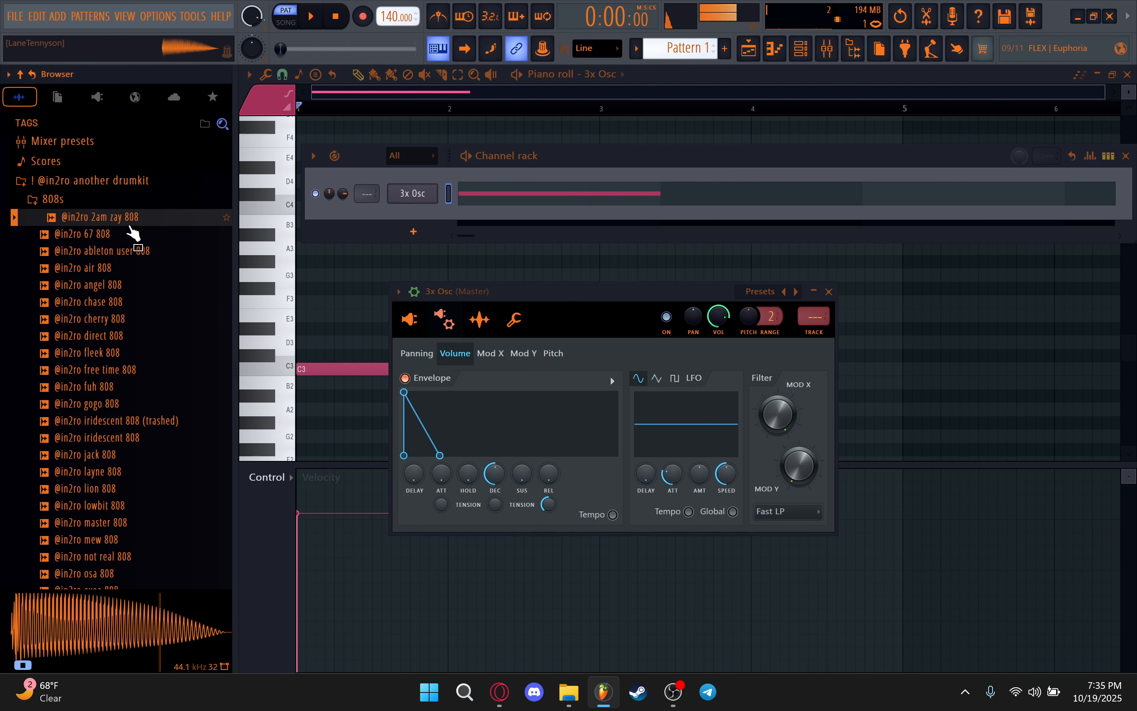
{"action": "left_click_drag", "start_coordinate": [495, 504], "coordinate": [495, 495]}
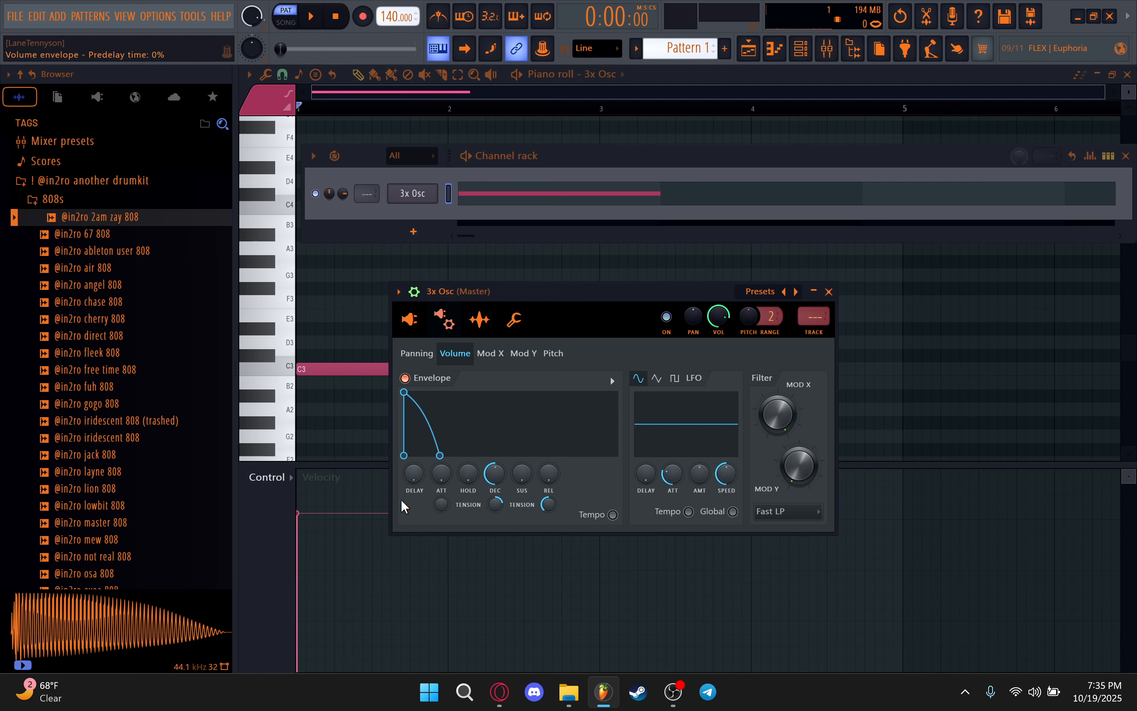
{"action": "left_click", "coordinate": [92, 221]}
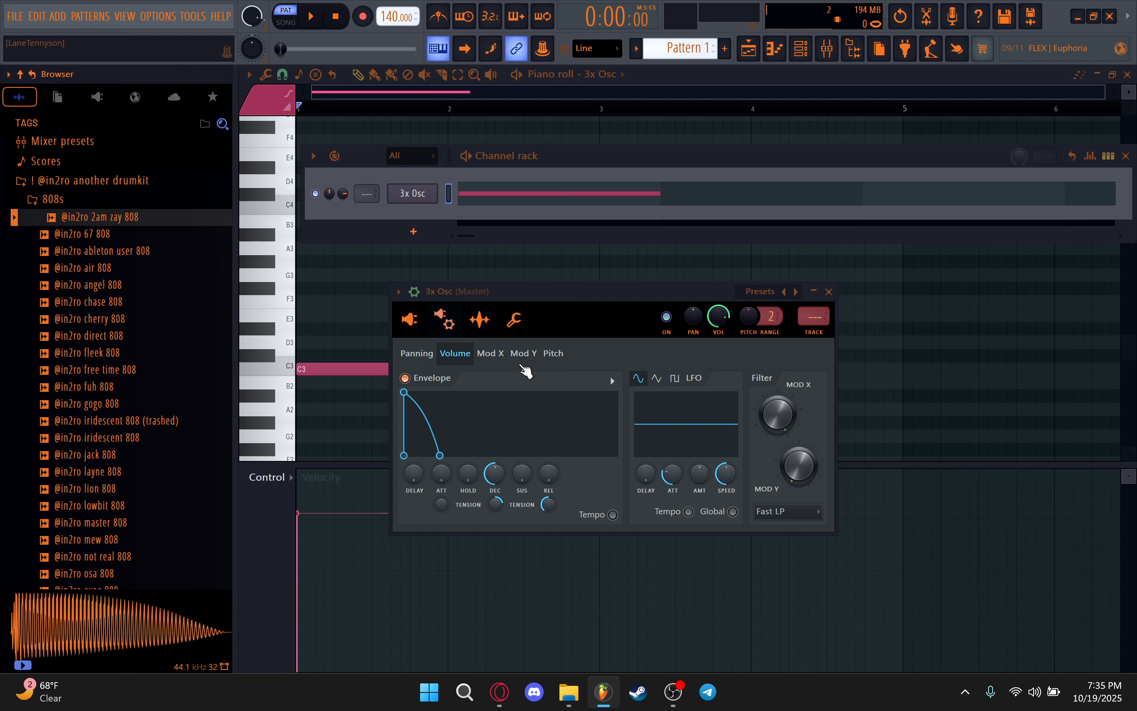
Bring the attack, hold, decay, sustain and release of the 3x Osc pitch envelope down to zero
{"action": "left_click", "coordinate": [561, 355]}
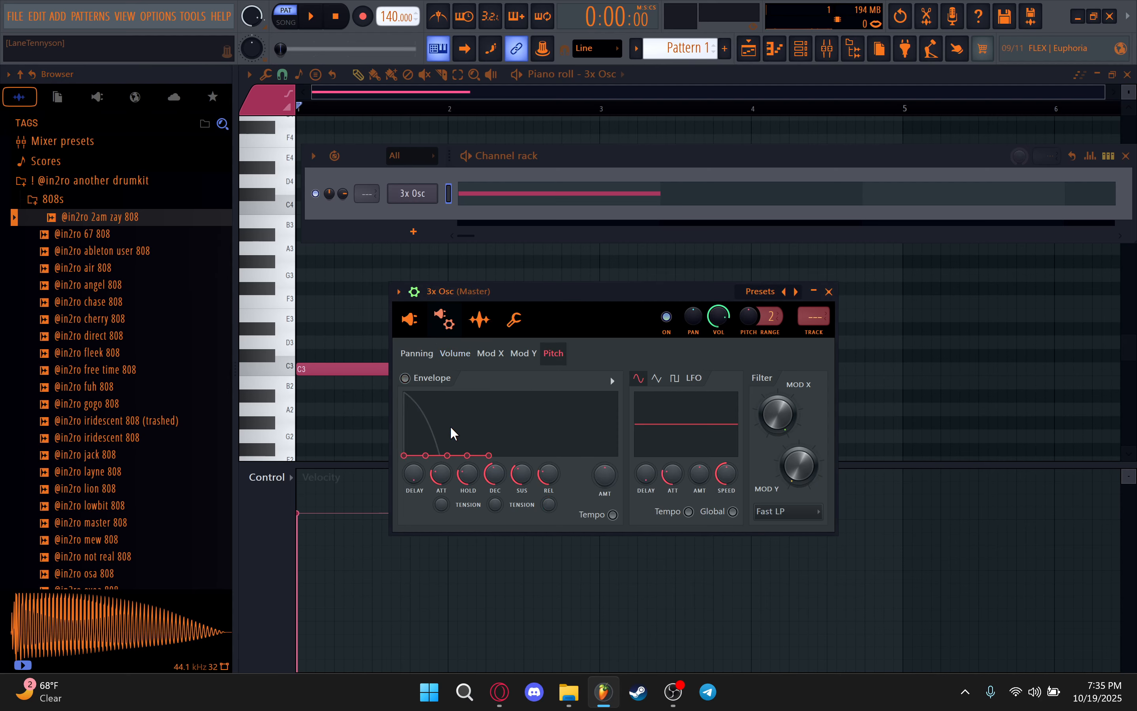
{"action": "left_click_drag", "start_coordinate": [442, 474], "coordinate": [441, 521]}
{"action": "left_click_drag", "start_coordinate": [495, 474], "coordinate": [517, 521]}
{"action": "left_click_drag", "start_coordinate": [549, 472], "coordinate": [549, 521]}
{"action": "left_click_drag", "start_coordinate": [472, 477], "coordinate": [473, 527]}
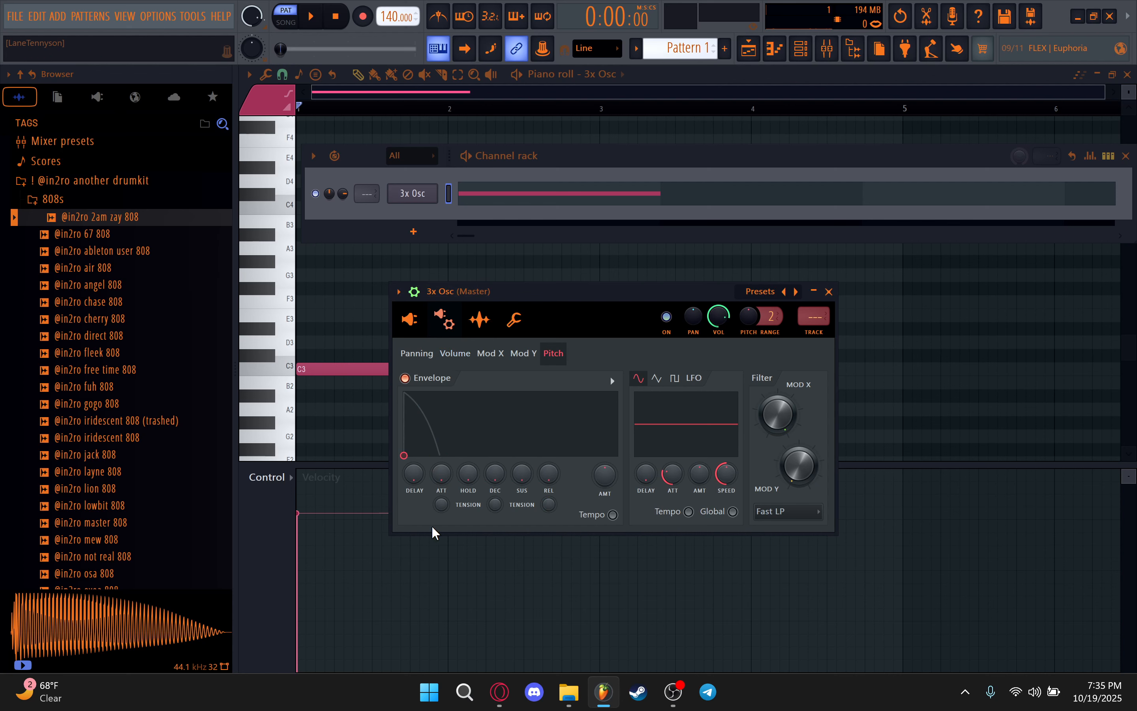
Set the pitch envelope's modulation amount to 81%, give it a very short decay with raised tension, and play back the note
{"action": "left_click", "coordinate": [101, 220]}
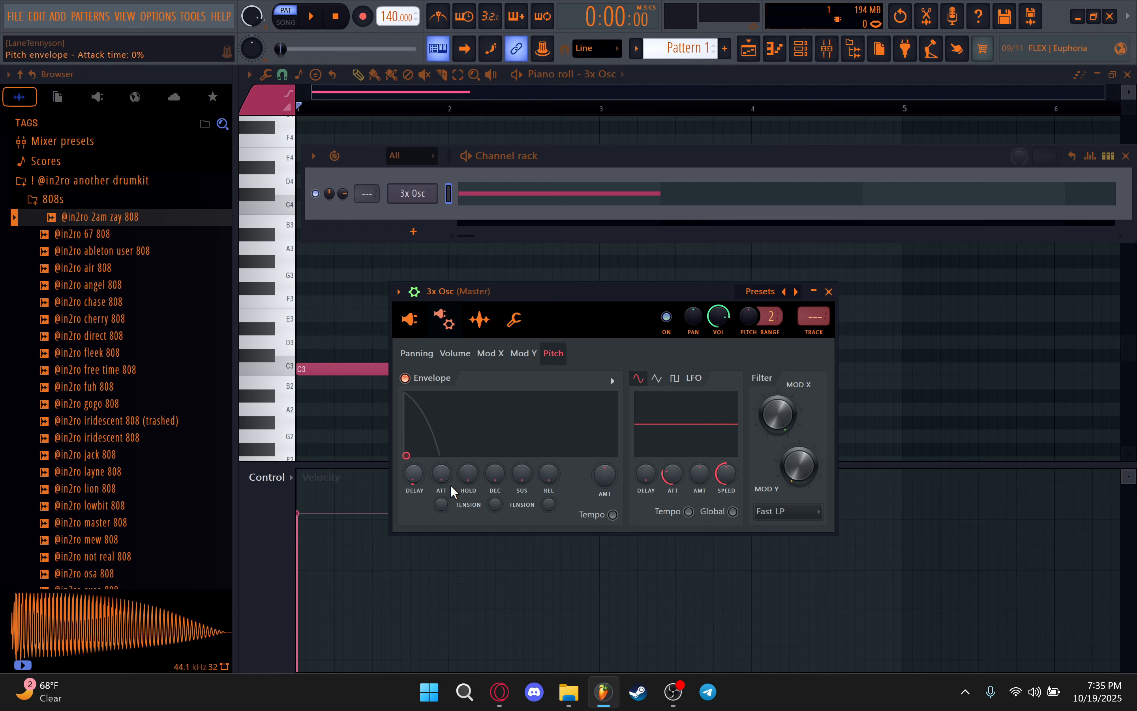
{"action": "left_click_drag", "start_coordinate": [605, 476], "coordinate": [605, 458]}
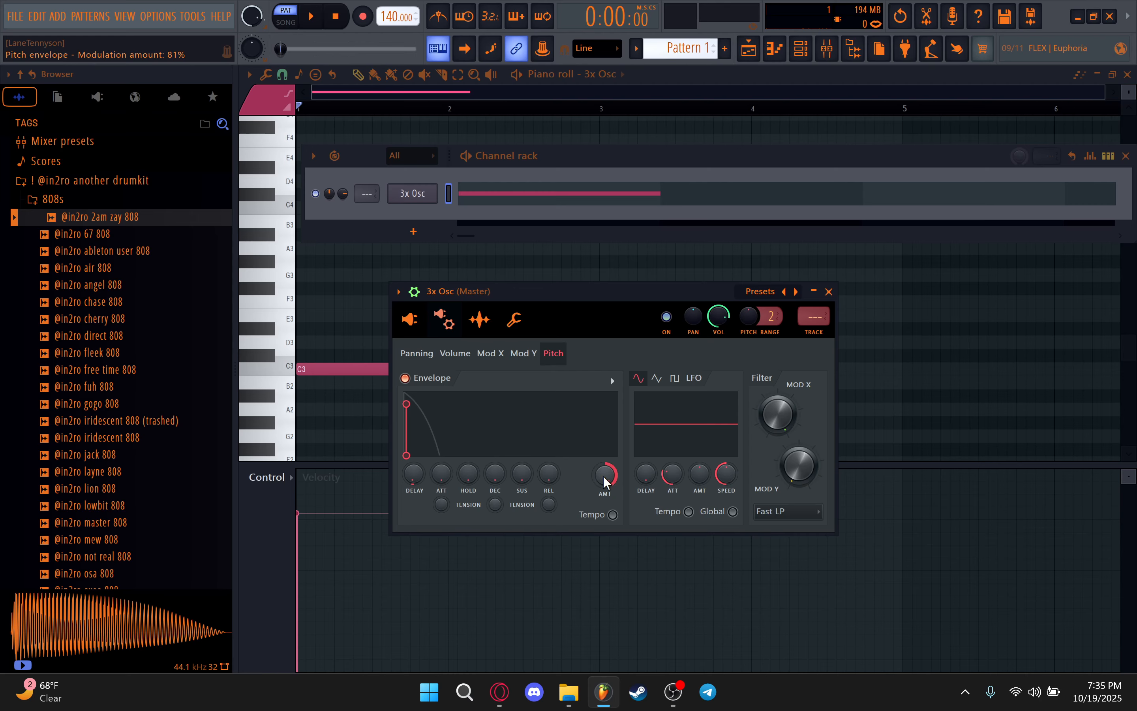
{"action": "mouse_move", "coordinate": [496, 477]}
{"action": "left_mouse_down"}
{"action": "mouse_move", "coordinate": [496, 468]}
{"action": "mouse_move", "coordinate": [495, 494]}
{"action": "left_mouse_up"}
{"action": "key", "text": "space"}
{"action": "key", "text": "space"}
{"action": "key", "text": "space"}
{"action": "key", "text": "space"}
{"action": "key", "text": "space"}
{"action": "key", "text": "space"}
{"action": "key", "text": "space"}
{"action": "key", "text": "space"}
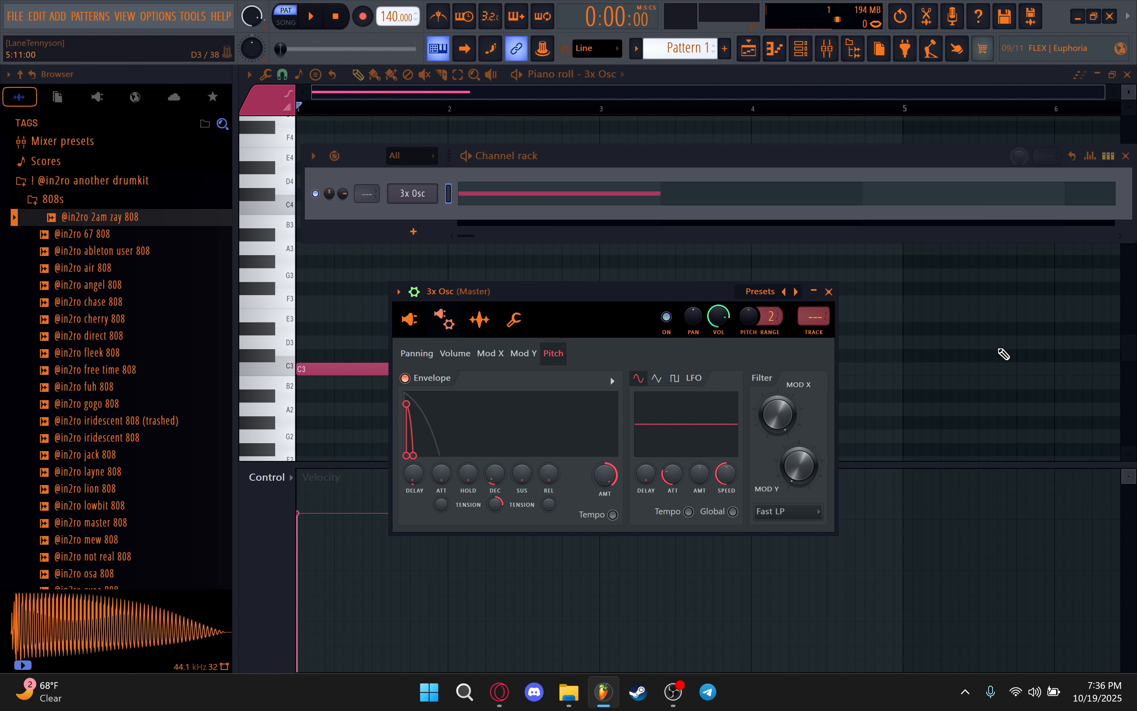
Load Edison into slot 3 of the Master mixer track and arm it to record on input
{"action": "left_click", "coordinate": [828, 48]}
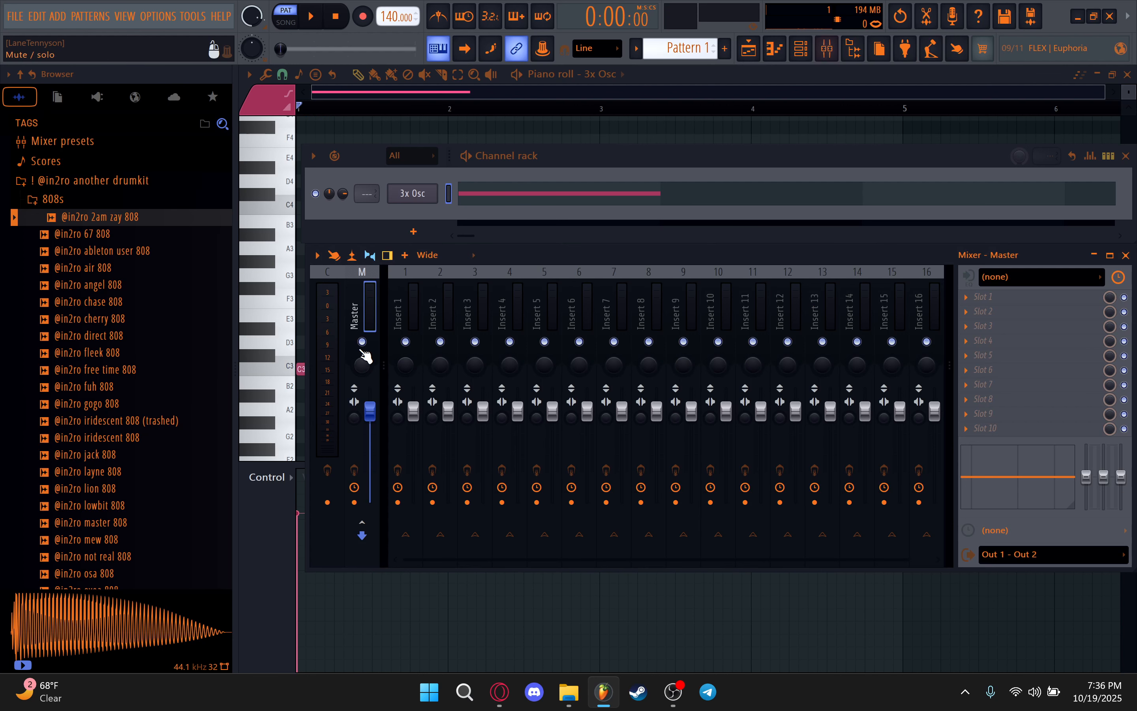
{"action": "left_click", "coordinate": [1038, 329]}
{"action": "mouse_move", "coordinate": [984, 341]}
{"action": "left_click", "coordinate": [789, 420]}
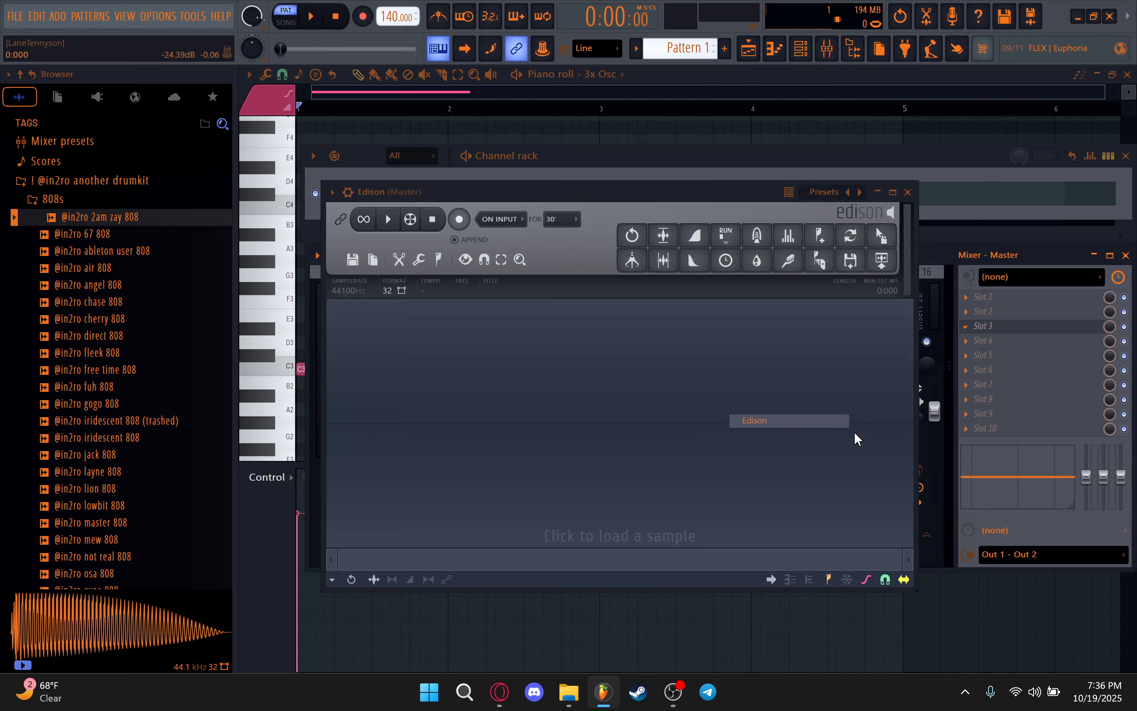
{"action": "left_click", "coordinate": [459, 219]}
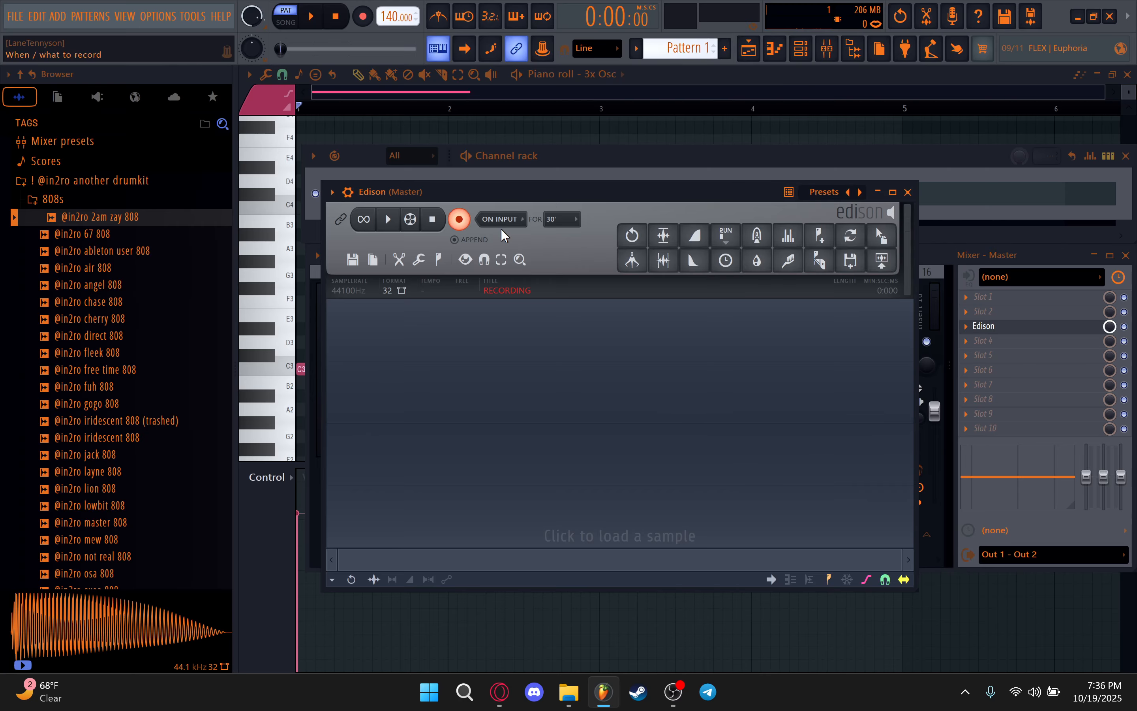
{"action": "left_click", "coordinate": [935, 250]}
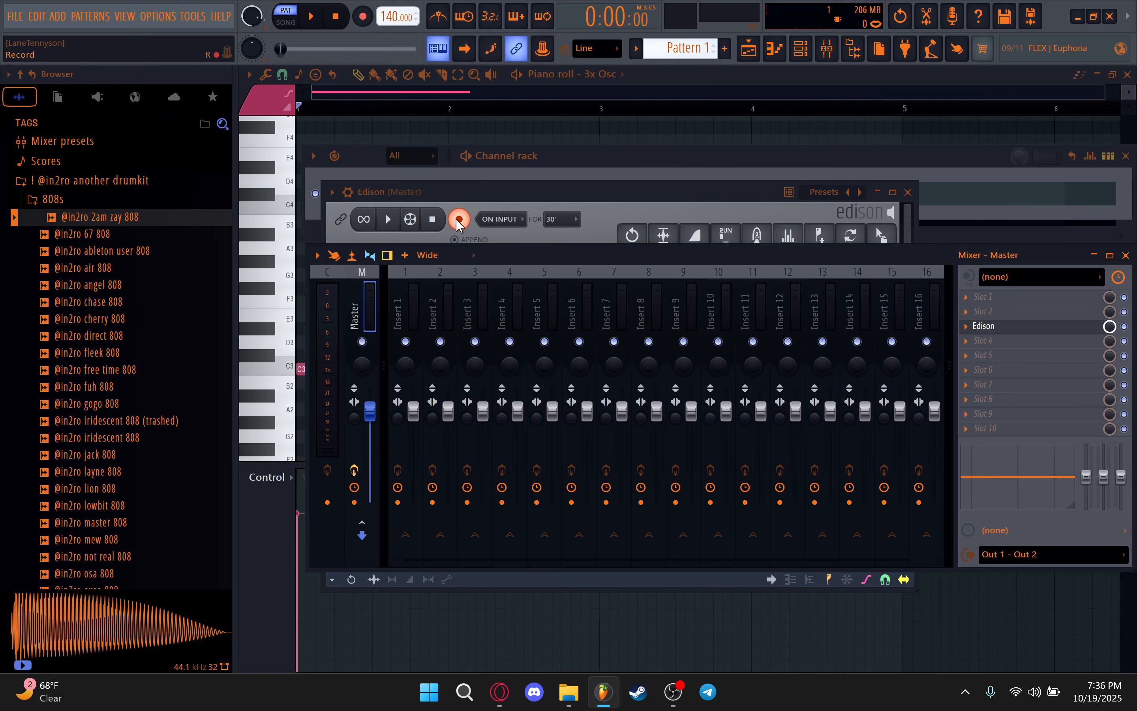
{"action": "left_click", "coordinate": [545, 203]}
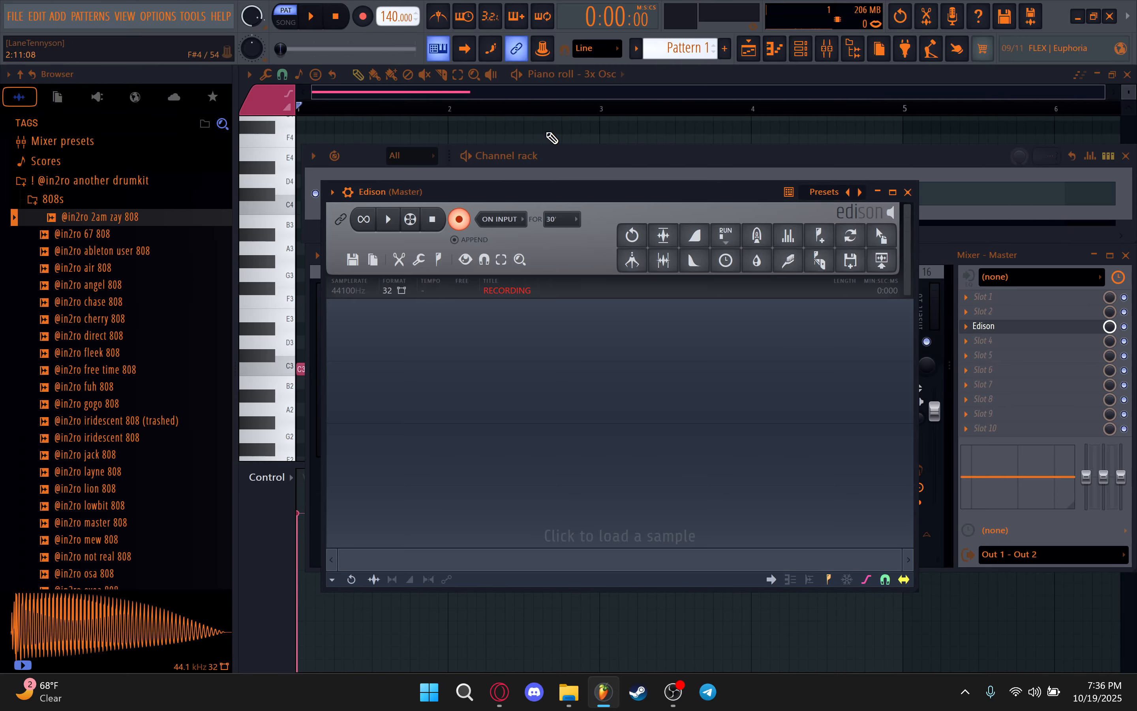
{"action": "left_click", "coordinate": [932, 257]}
Play the pattern into the recorder, stop it, and lengthen the C3 note to fill two bars
{"action": "key", "text": "space"}
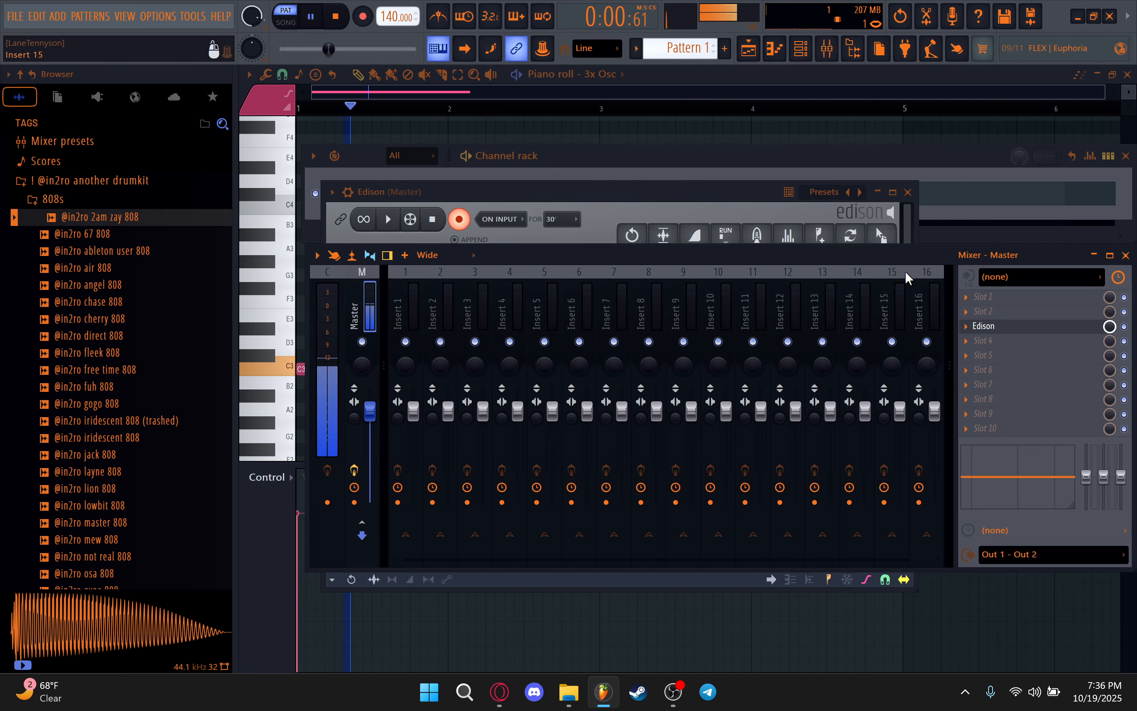
{"action": "key", "text": "space"}
{"action": "left_click", "coordinate": [677, 163]}
{"action": "left_click", "coordinate": [603, 203]}
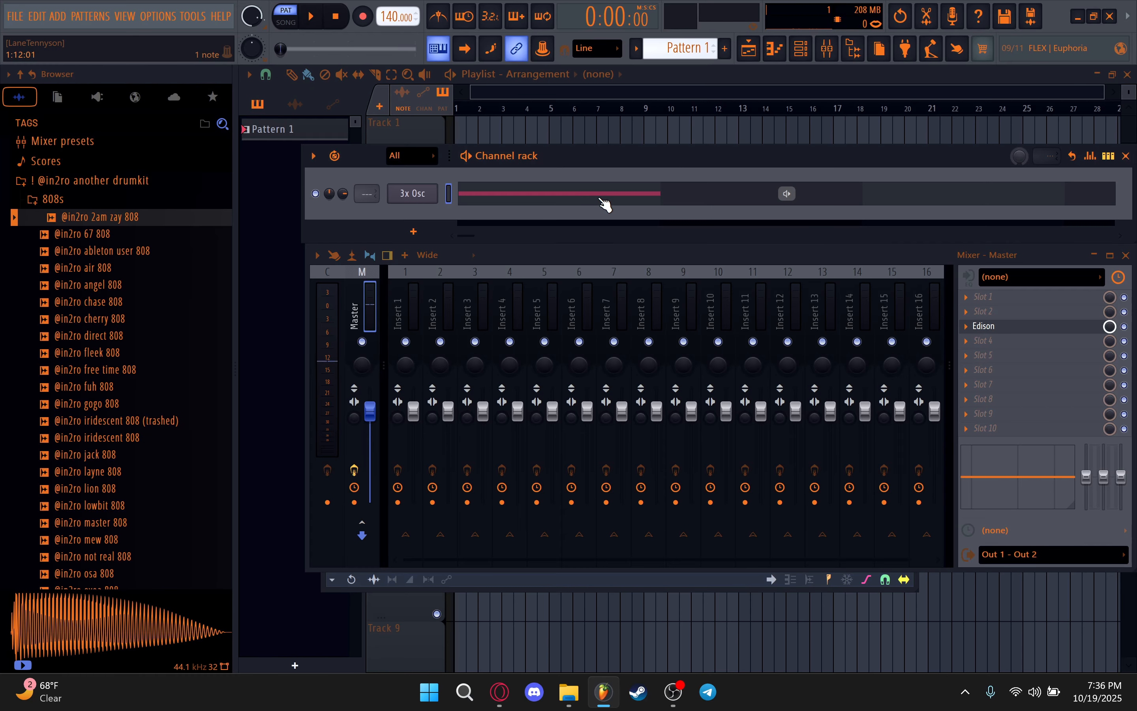
{"action": "left_click", "coordinate": [604, 202]}
{"action": "left_click_drag", "start_coordinate": [448, 370], "coordinate": [600, 370]}
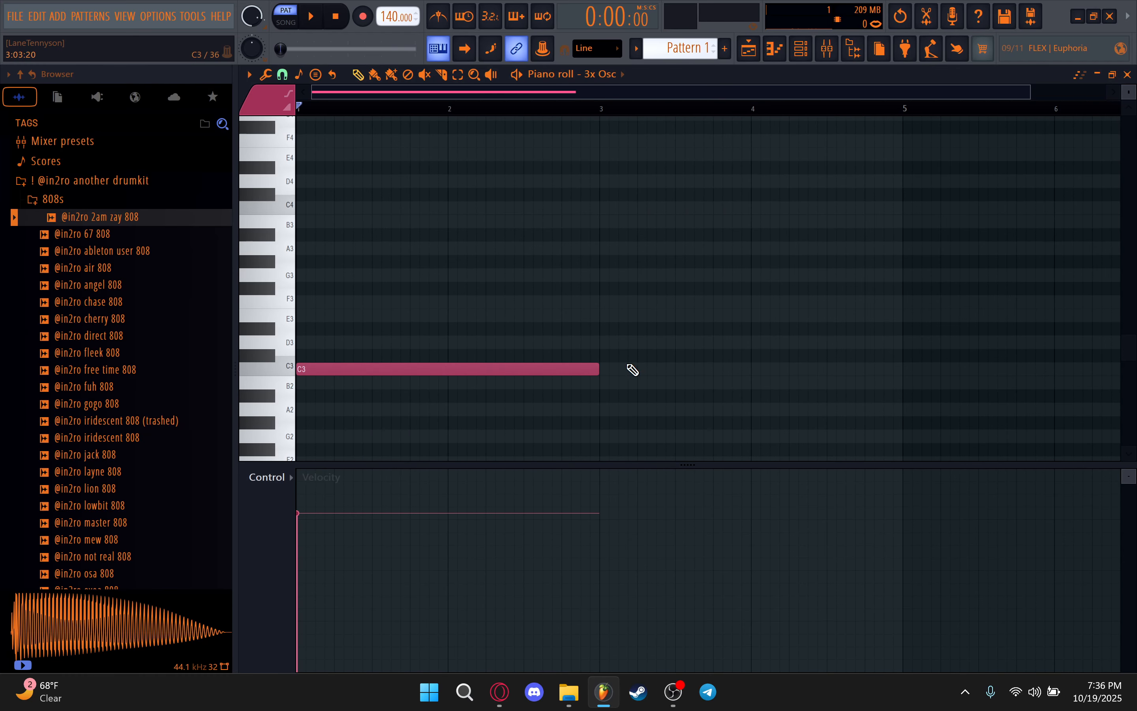
Record the full two-bar 3x Osc note in Edison and stop the recording
{"action": "left_click", "coordinate": [840, 57]}
{"action": "key", "text": "space"}
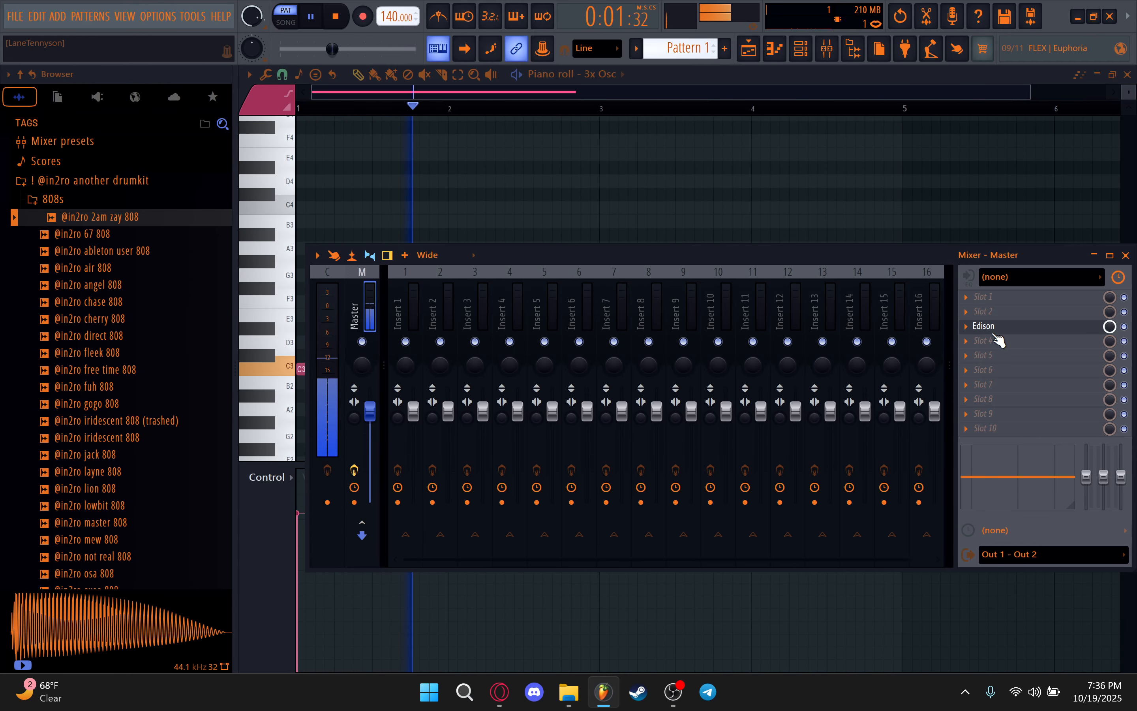
{"action": "key", "text": "space"}
{"action": "left_click", "coordinate": [992, 327]}
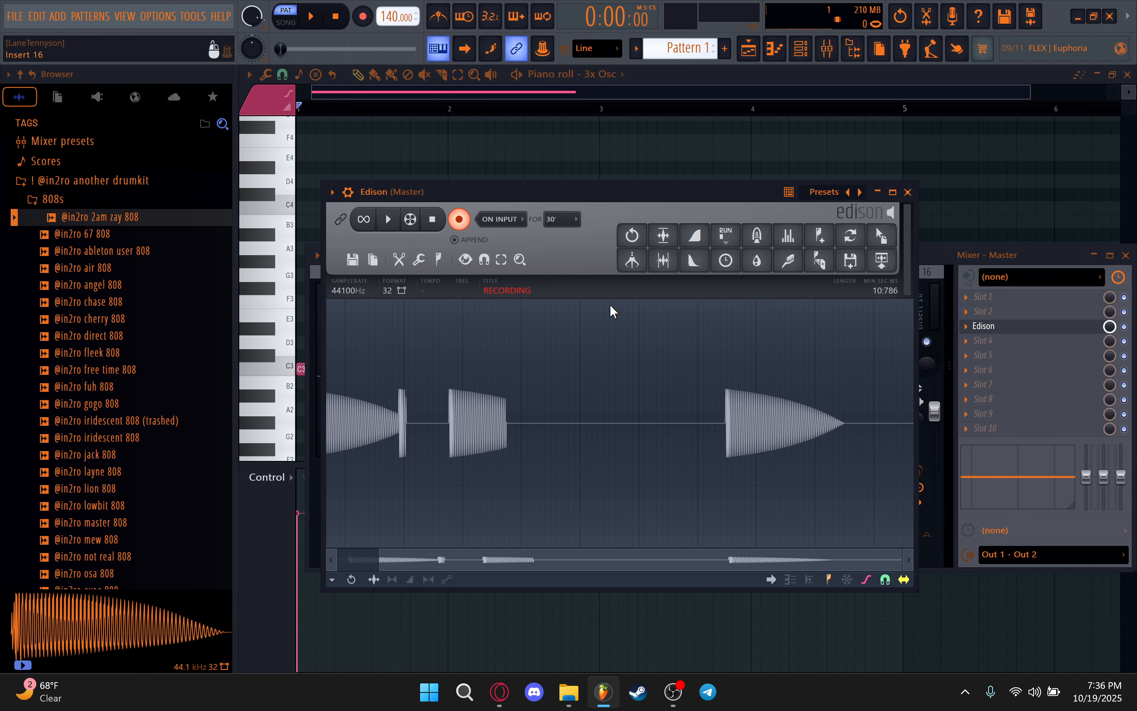
{"action": "left_click", "coordinate": [460, 222]}
Isolate the last recorded 808 take, normalize it, and delete the silence before and after the waveform
{"action": "left_click", "coordinate": [657, 394]}
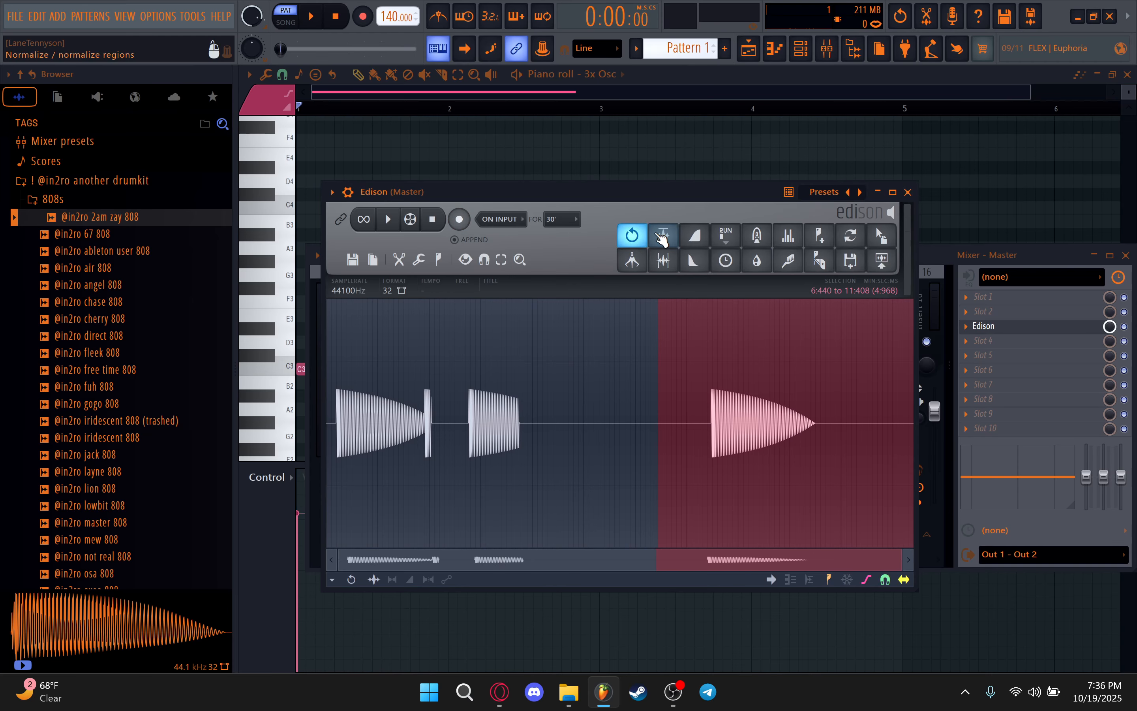
{"action": "left_click", "coordinate": [661, 236]}
{"action": "key", "text": "ctrl+i"}
{"action": "key", "text": "Delete"}
{"action": "left_click_drag", "start_coordinate": [709, 472], "coordinate": [965, 467]}
{"action": "key", "text": "Delete"}
{"action": "left_click_drag", "start_coordinate": [507, 438], "coordinate": [310, 445]}
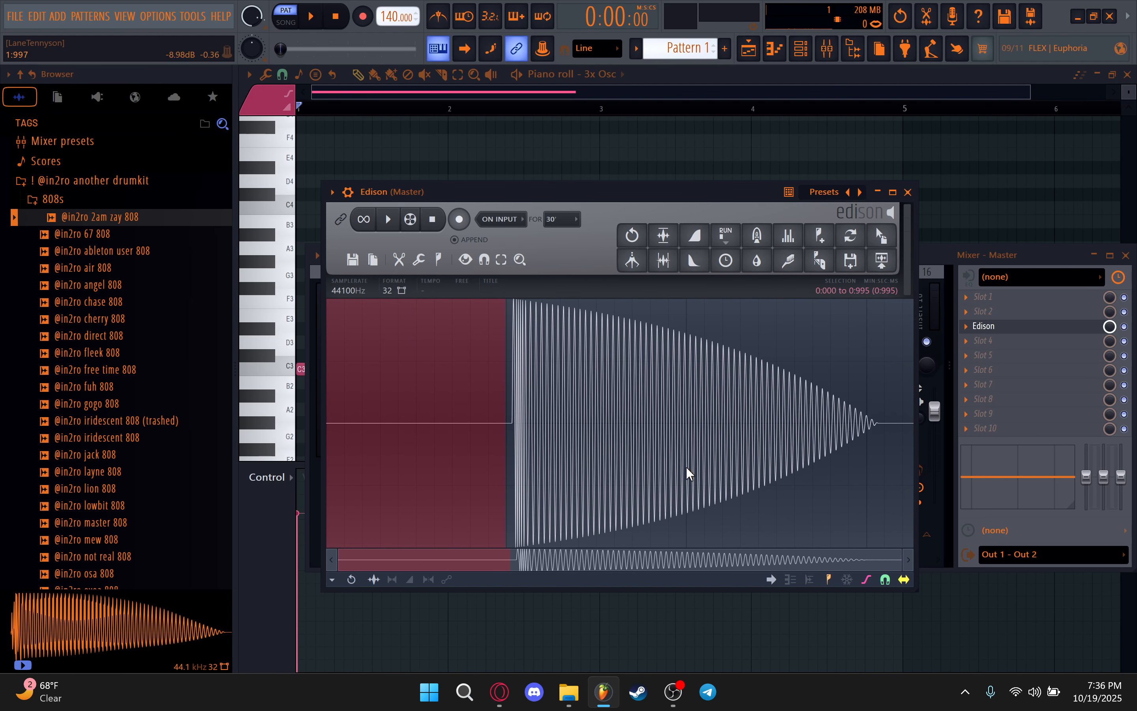
{"action": "key", "text": "Delete"}
Play back the trimmed 808 and select the audio from just before the waveform's start through its end
{"action": "key", "text": "space"}
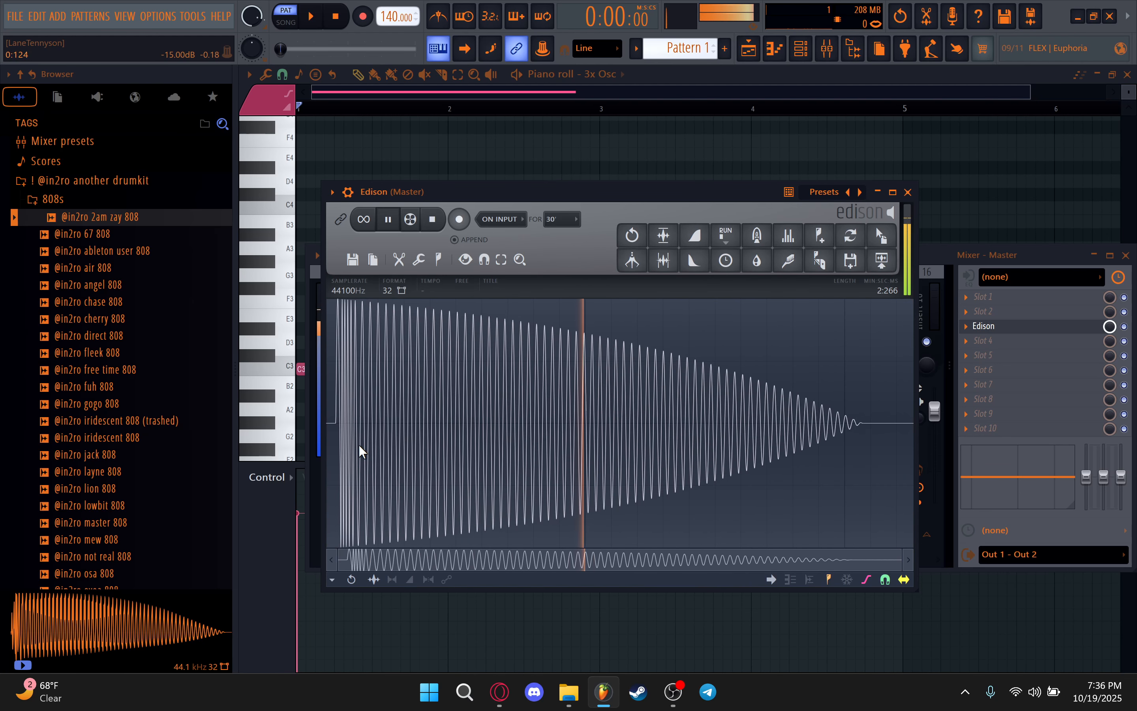
{"action": "key", "text": "space"}
{"action": "left_click_drag", "start_coordinate": [337, 449], "coordinate": [915, 494]}
{"action": "scroll", "coordinate": [335, 446], "scroll_direction": "up", "scroll_amount": 7}
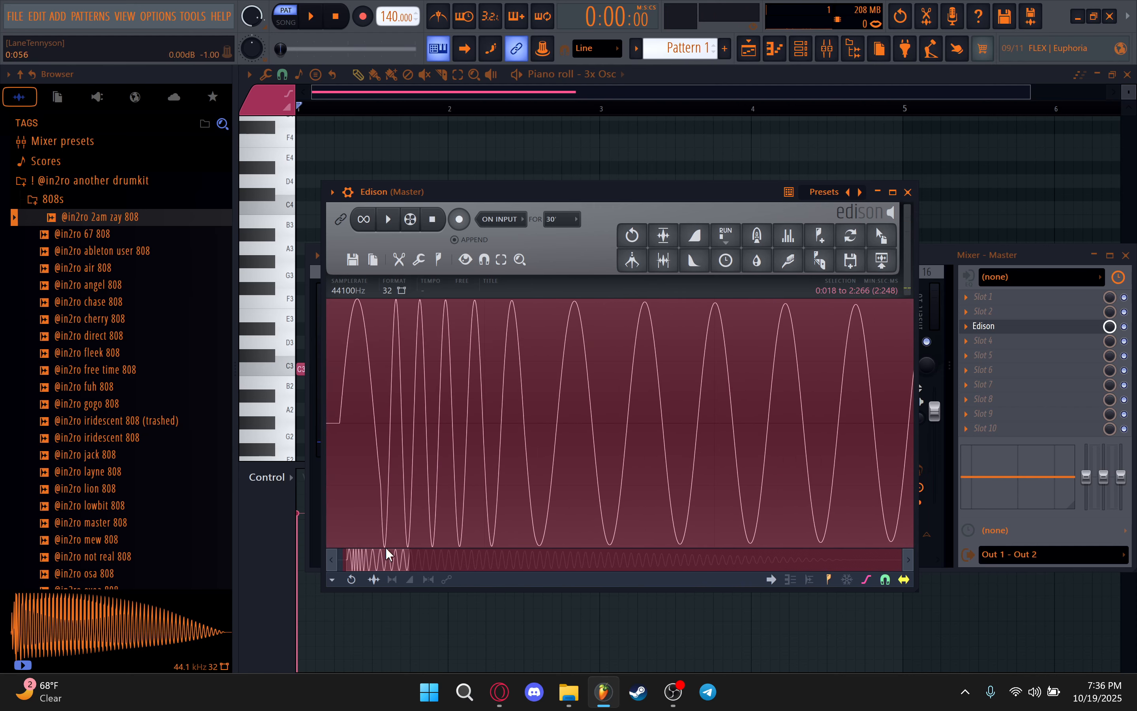
{"action": "left_click_drag", "start_coordinate": [386, 555], "coordinate": [375, 557]}
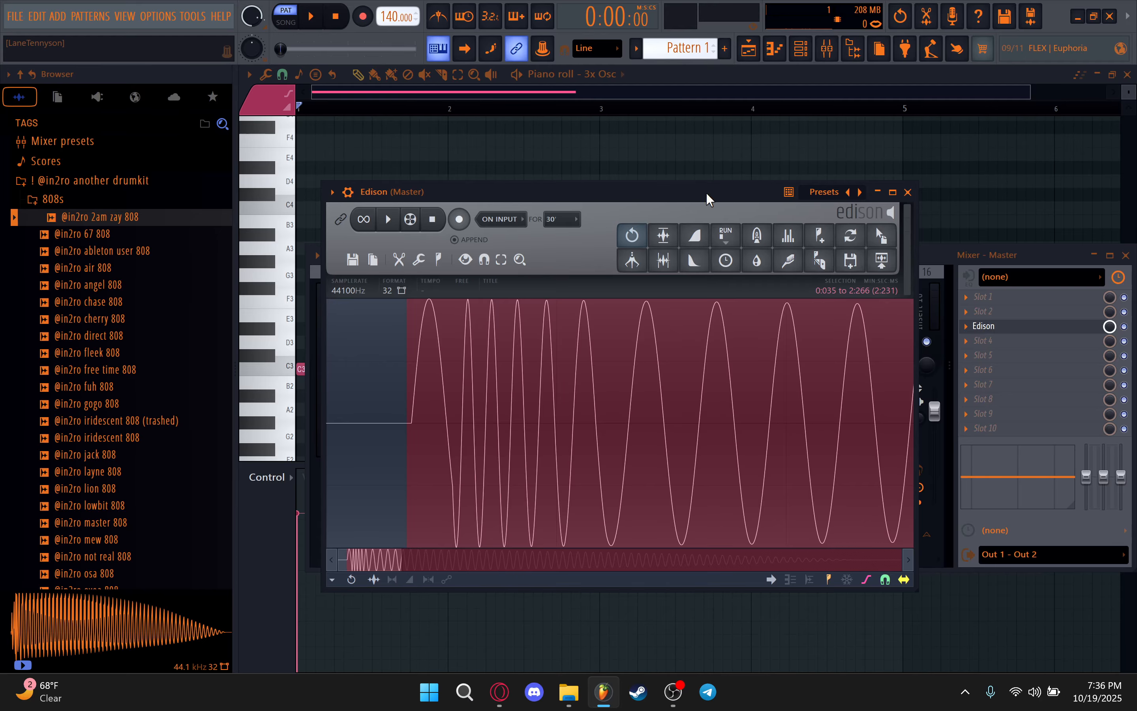
Send the selected audio to the channel rack as a new sampler channel, close Edison, and check the channel's sample settings
{"action": "left_click", "coordinate": [801, 48]}
{"action": "left_click", "coordinate": [669, 278]}
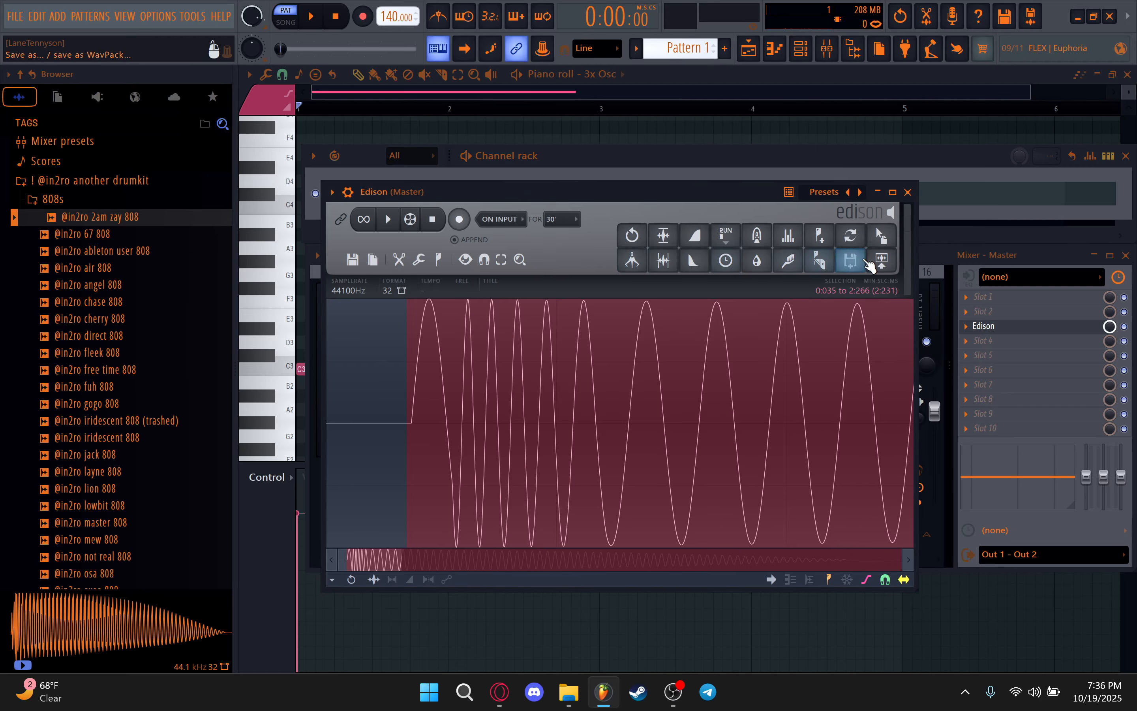
{"action": "left_click_drag", "start_coordinate": [884, 239], "coordinate": [425, 223]}
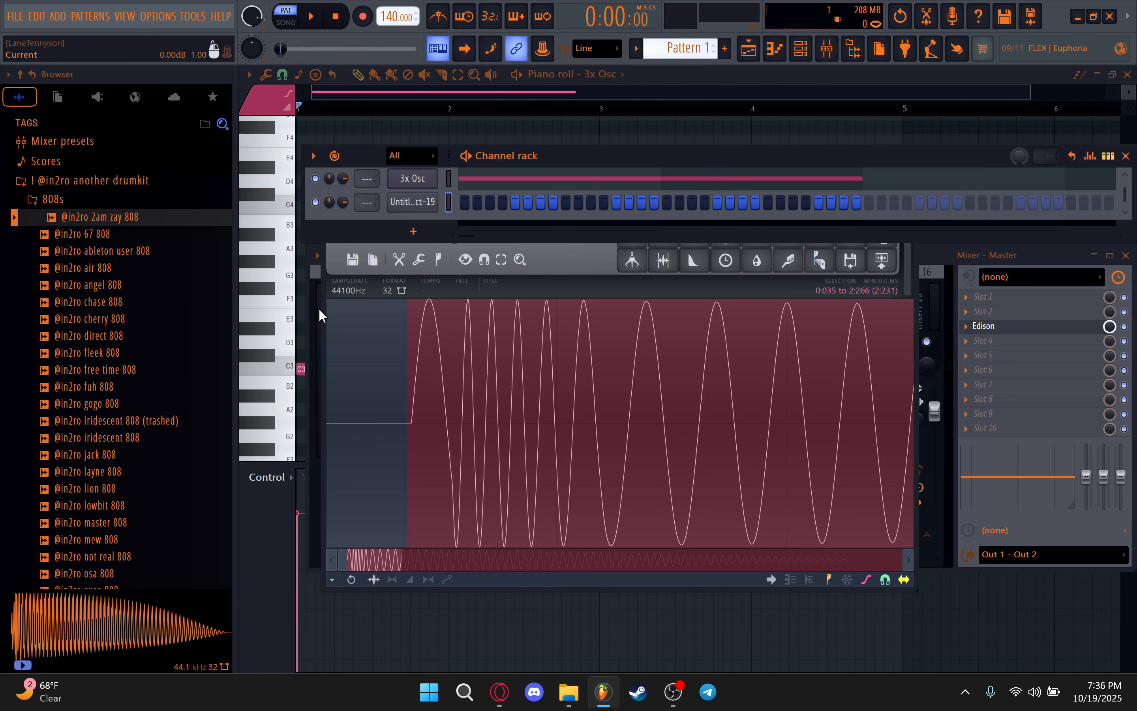
{"action": "left_click", "coordinate": [846, 277]}
{"action": "left_click_drag", "start_coordinate": [888, 239], "coordinate": [906, 191]}
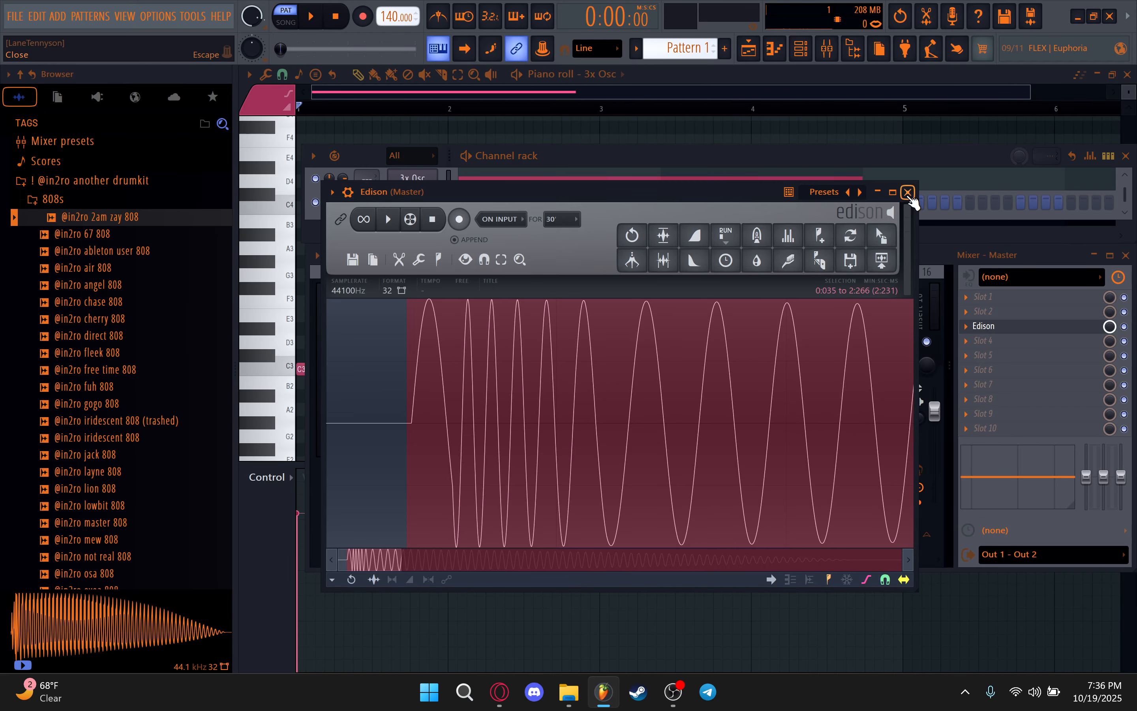
{"action": "left_click", "coordinate": [908, 192]}
{"action": "left_click", "coordinate": [411, 206]}
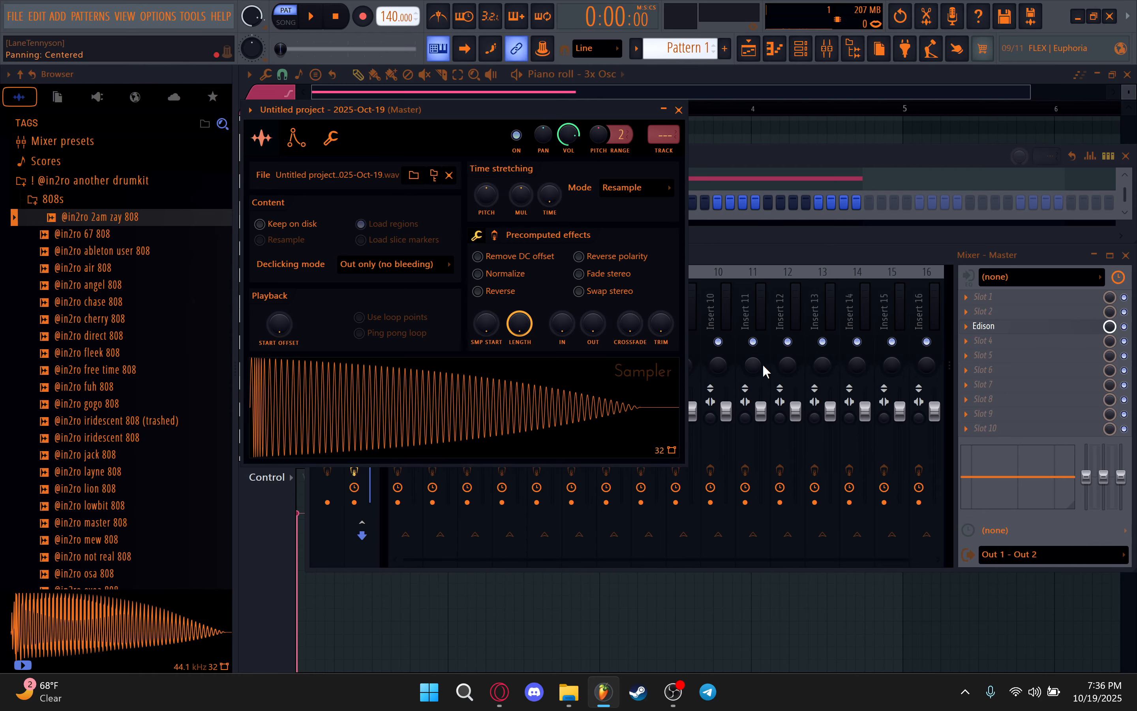
{"action": "left_click", "coordinate": [727, 188]}
{"action": "left_click", "coordinate": [726, 182]}
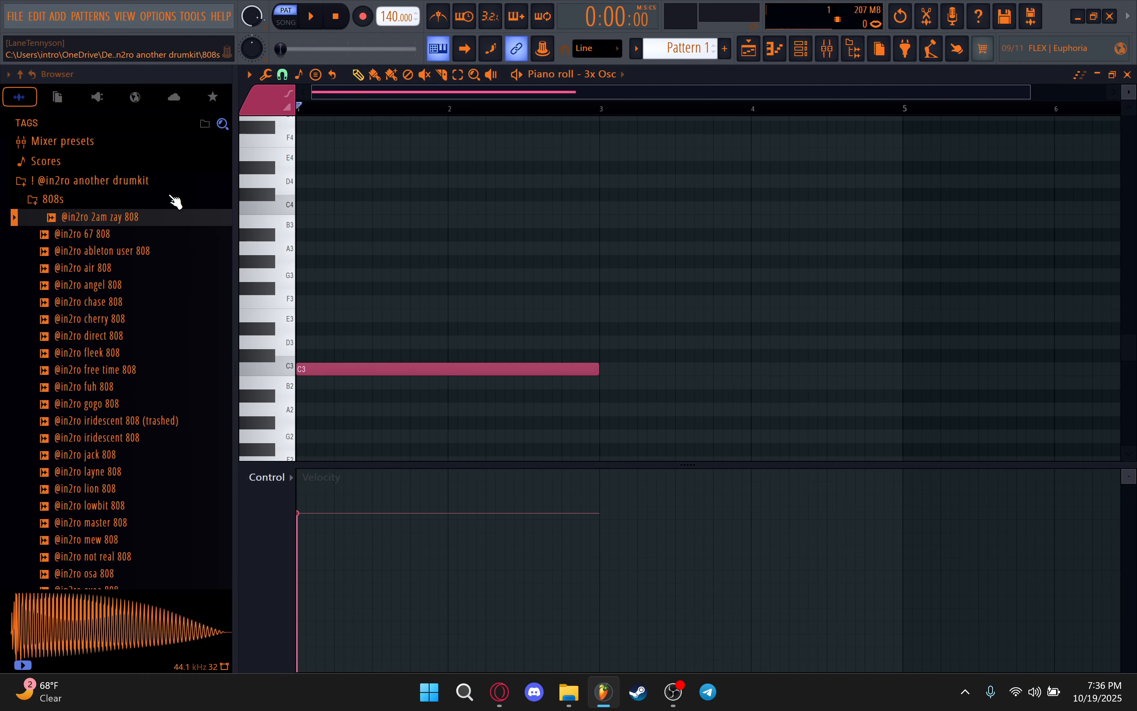
{"action": "left_click", "coordinate": [111, 371]}
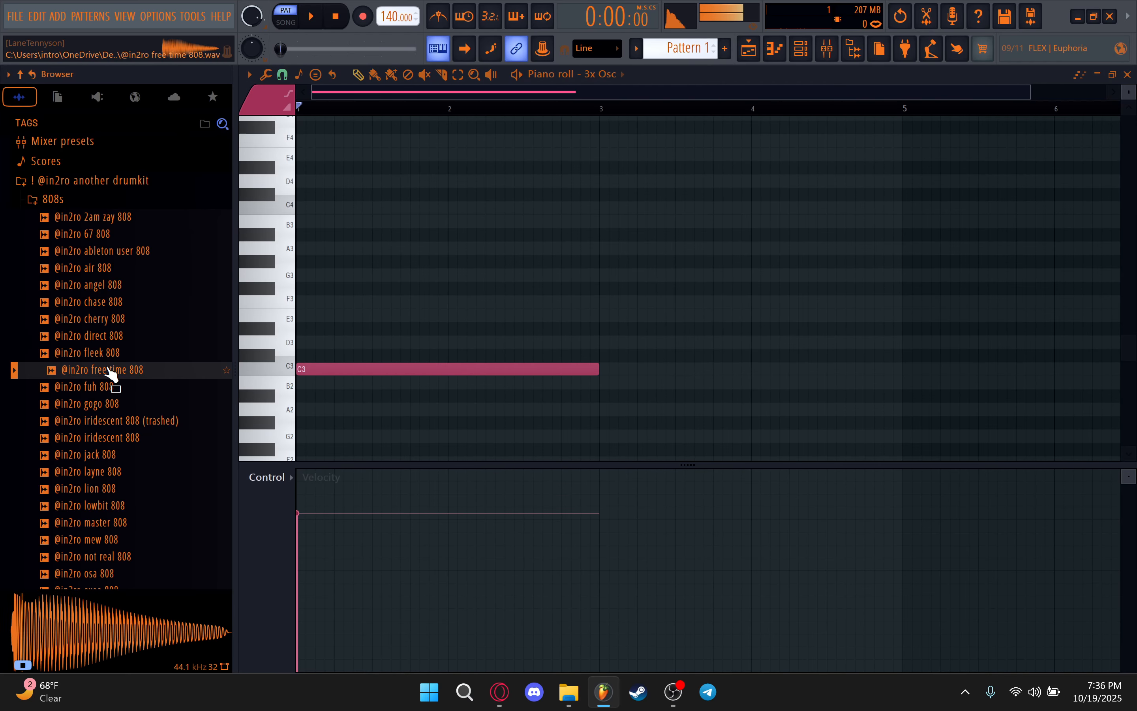
{"action": "left_click", "coordinate": [119, 422]}
{"action": "left_click", "coordinate": [128, 487]}
{"action": "left_click", "coordinate": [136, 524]}
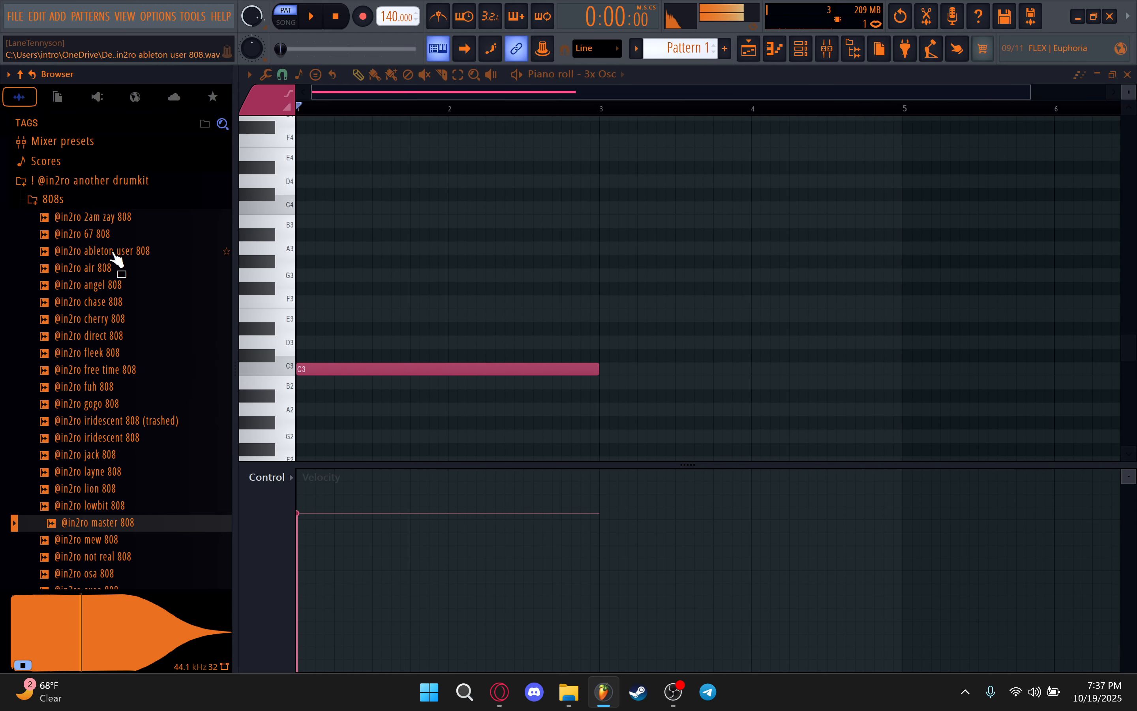
{"action": "left_click", "coordinate": [54, 202]}
{"action": "scroll", "coordinate": [135, 310], "scroll_direction": "down", "scroll_amount": 4}
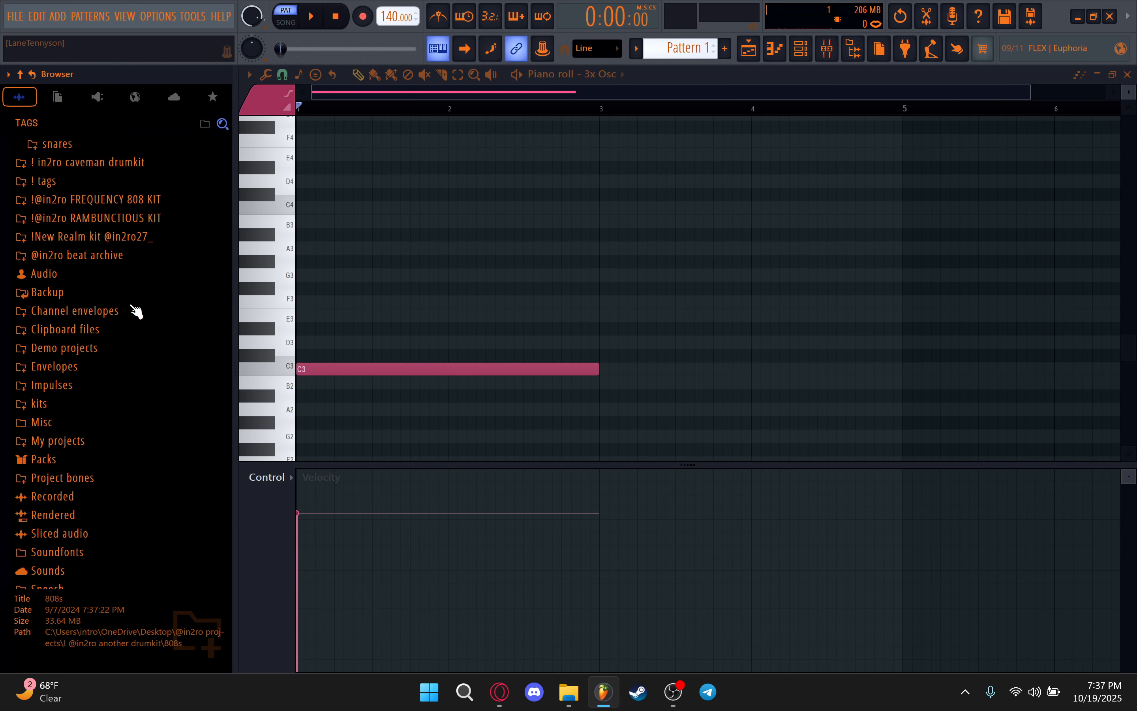
{"action": "scroll", "coordinate": [136, 312], "scroll_direction": "up", "scroll_amount": 4}
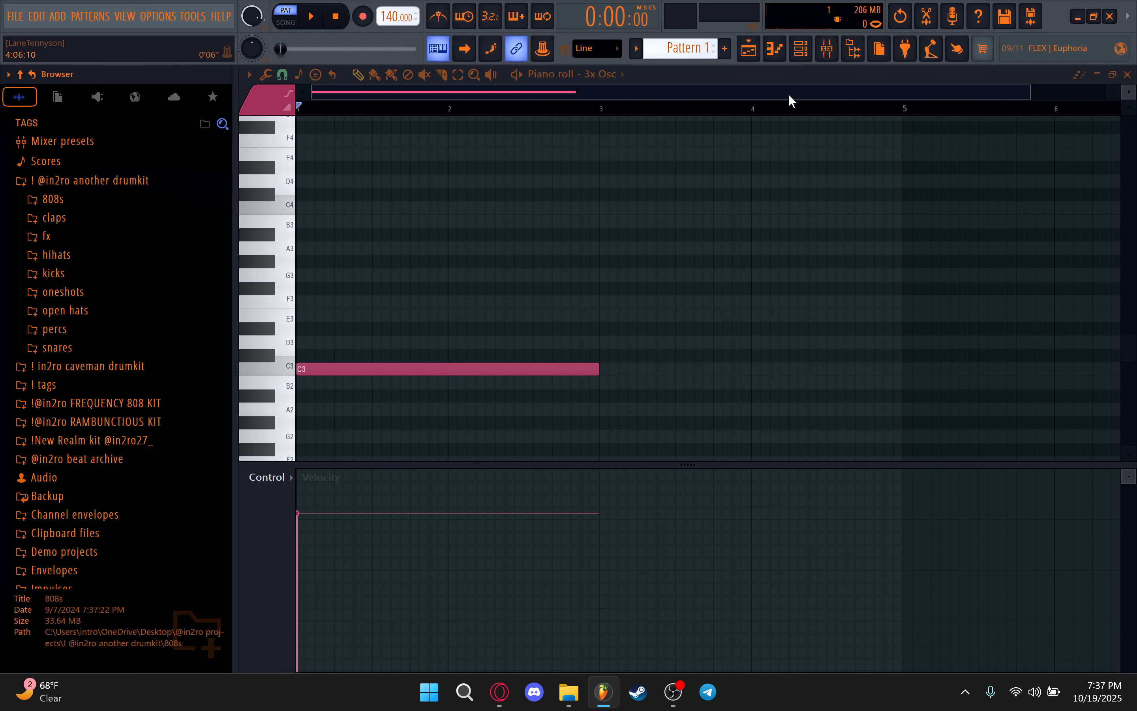
Mute the 3x Osc channel, activate the sampler channel's first step, and route the sampler to mixer track 1
{"action": "left_click", "coordinate": [801, 48]}
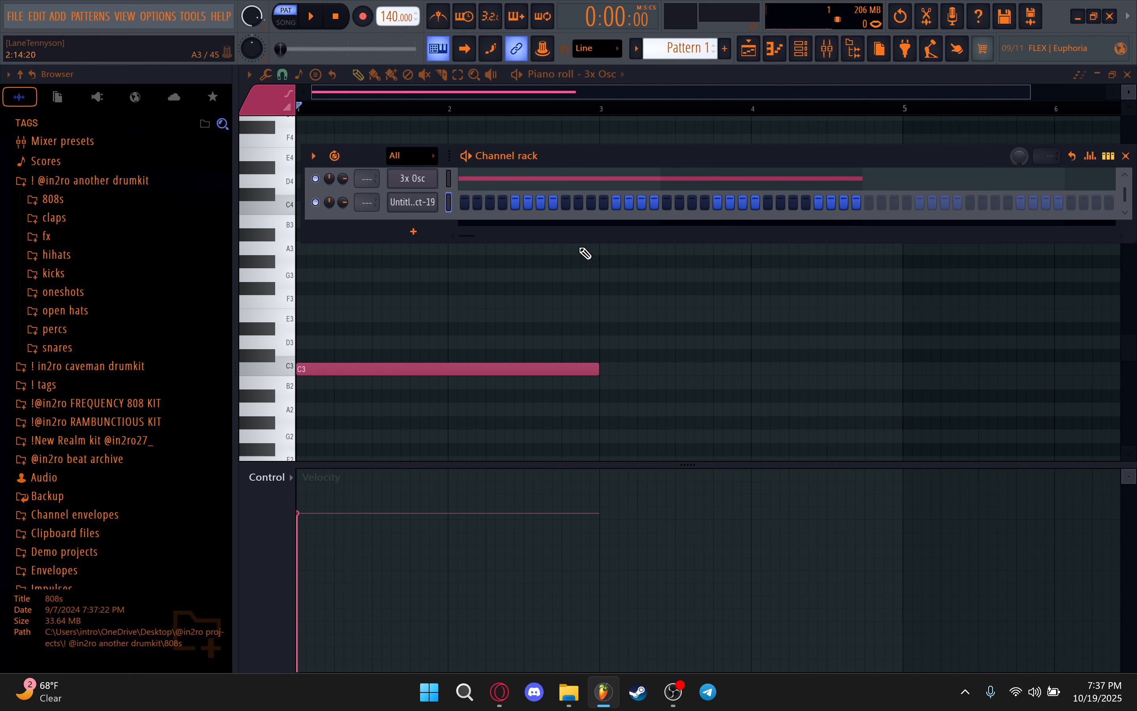
{"action": "left_click", "coordinate": [316, 178]}
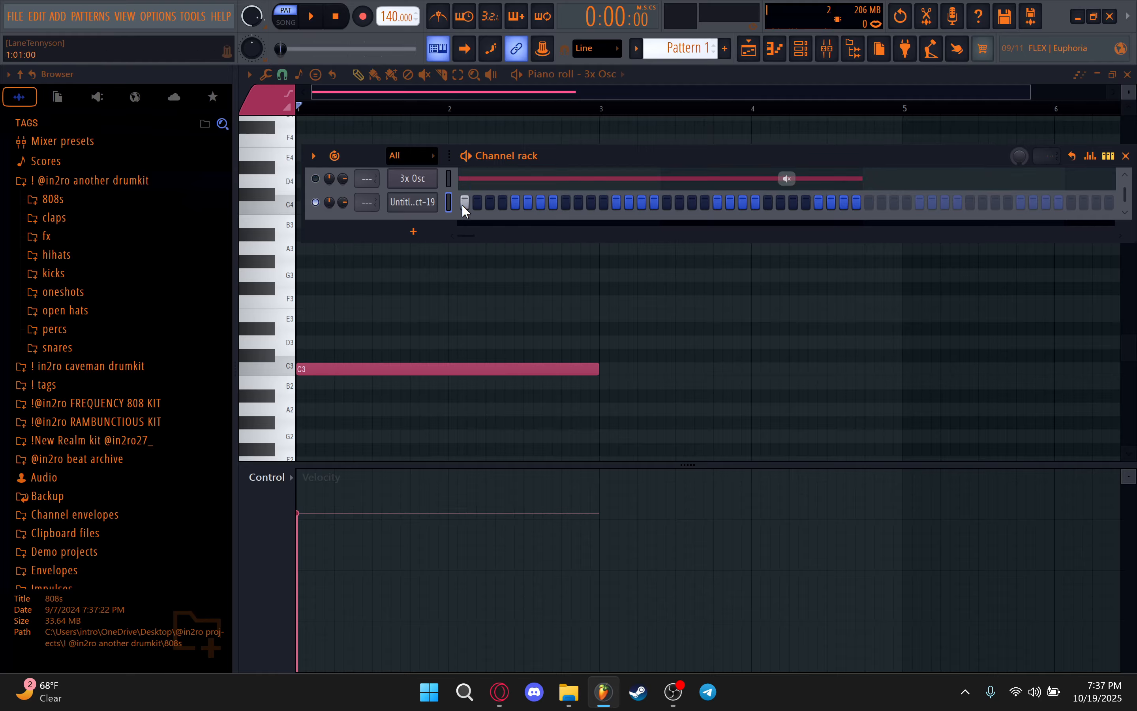
{"action": "scroll", "coordinate": [366, 202], "scroll_direction": "up", "scroll_amount": 2}
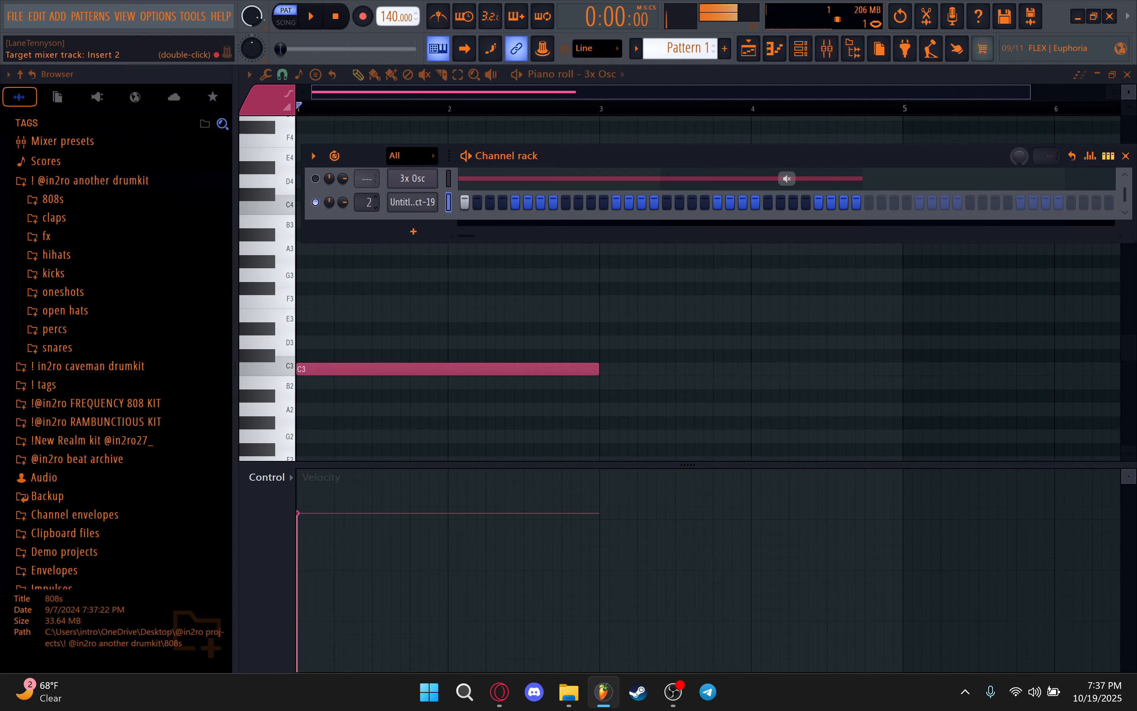
Load kHs Distortion into slot 4 of the Insert 1 mixer track and move its window clear of the mixer controls
{"action": "left_click", "coordinate": [828, 48]}
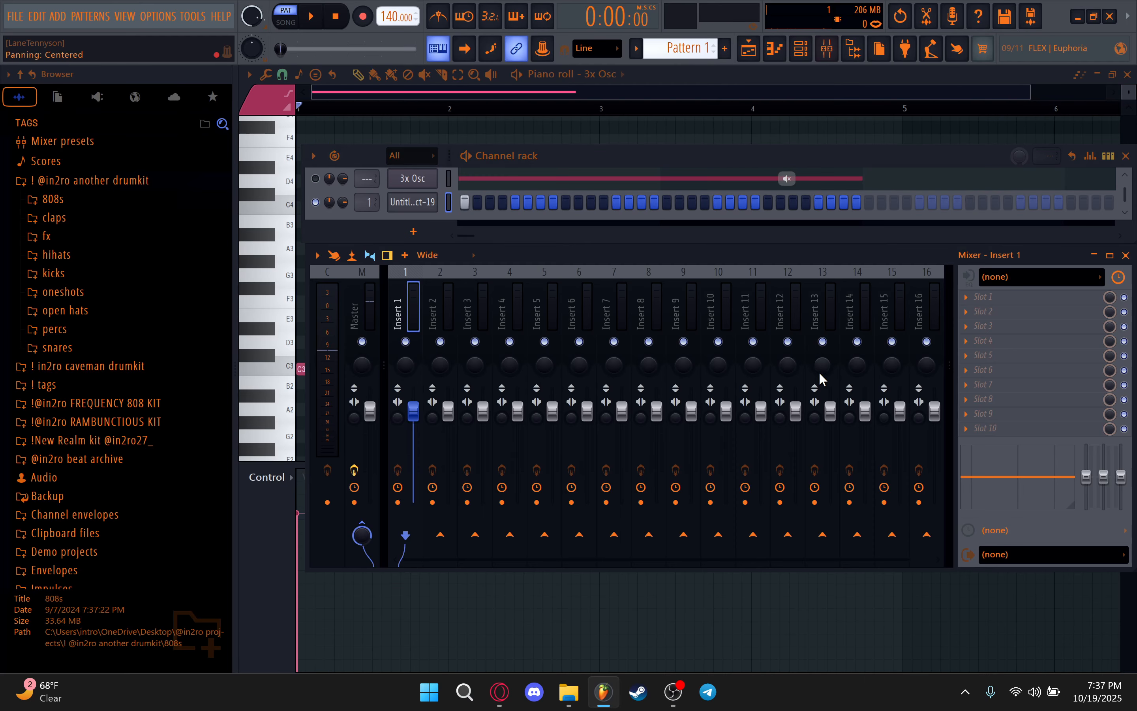
{"action": "left_click", "coordinate": [1052, 355]}
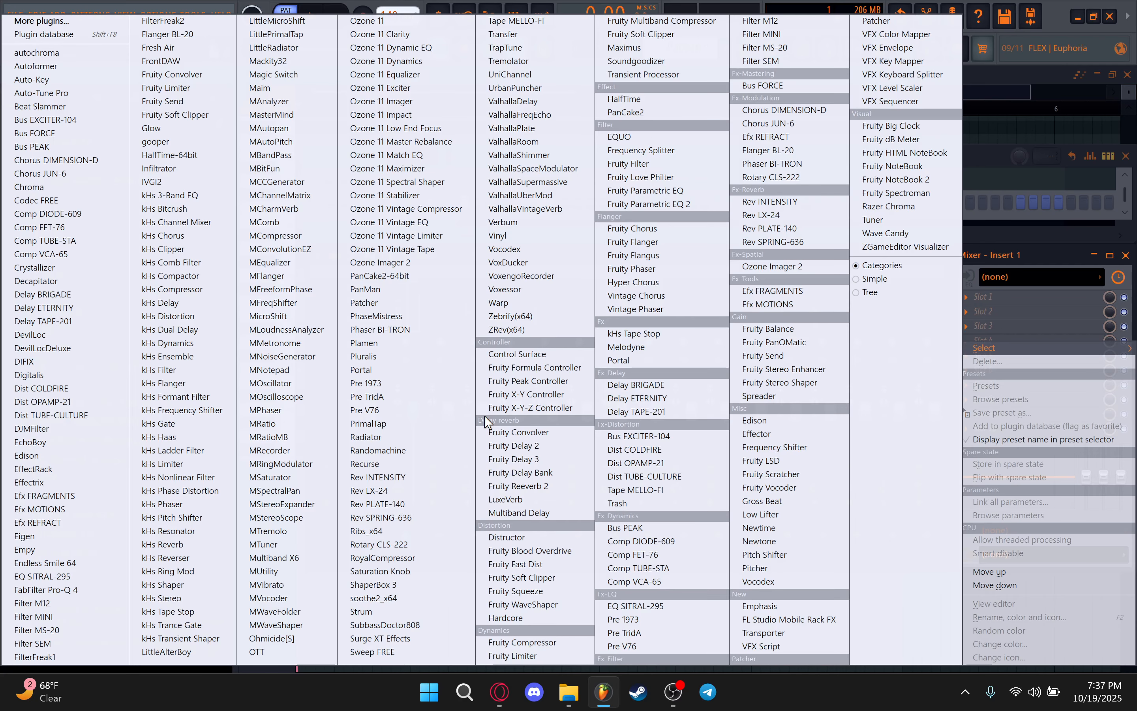
{"action": "left_click", "coordinate": [195, 316]}
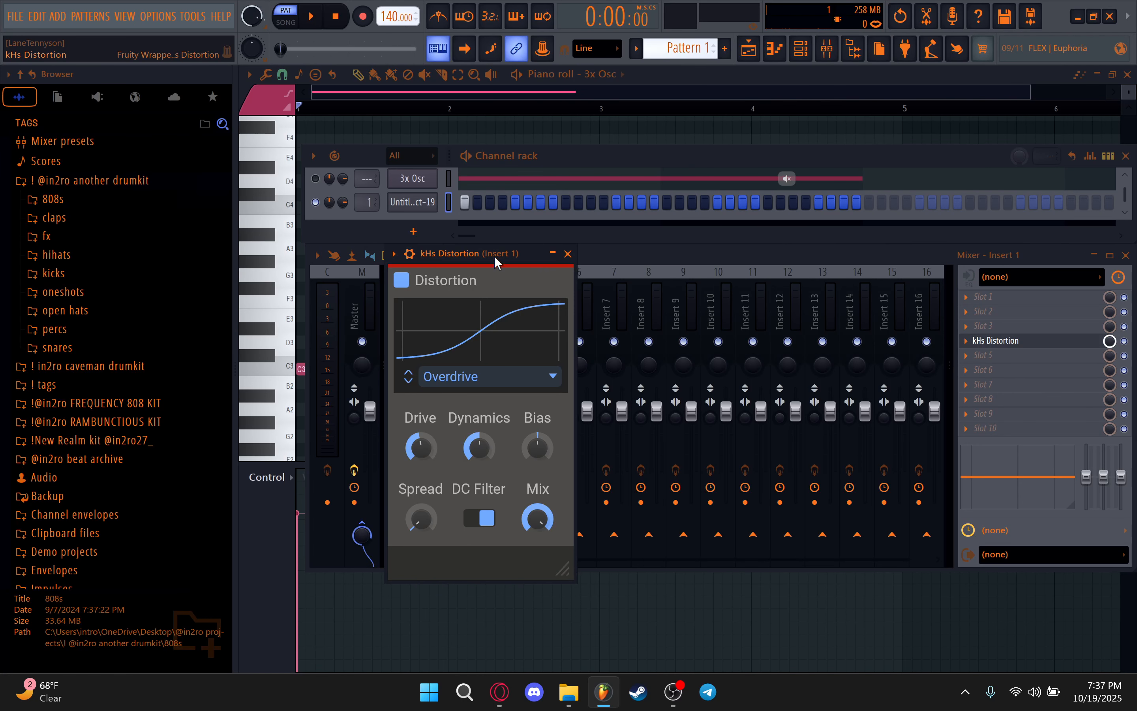
{"action": "left_click_drag", "start_coordinate": [496, 261], "coordinate": [585, 159]}
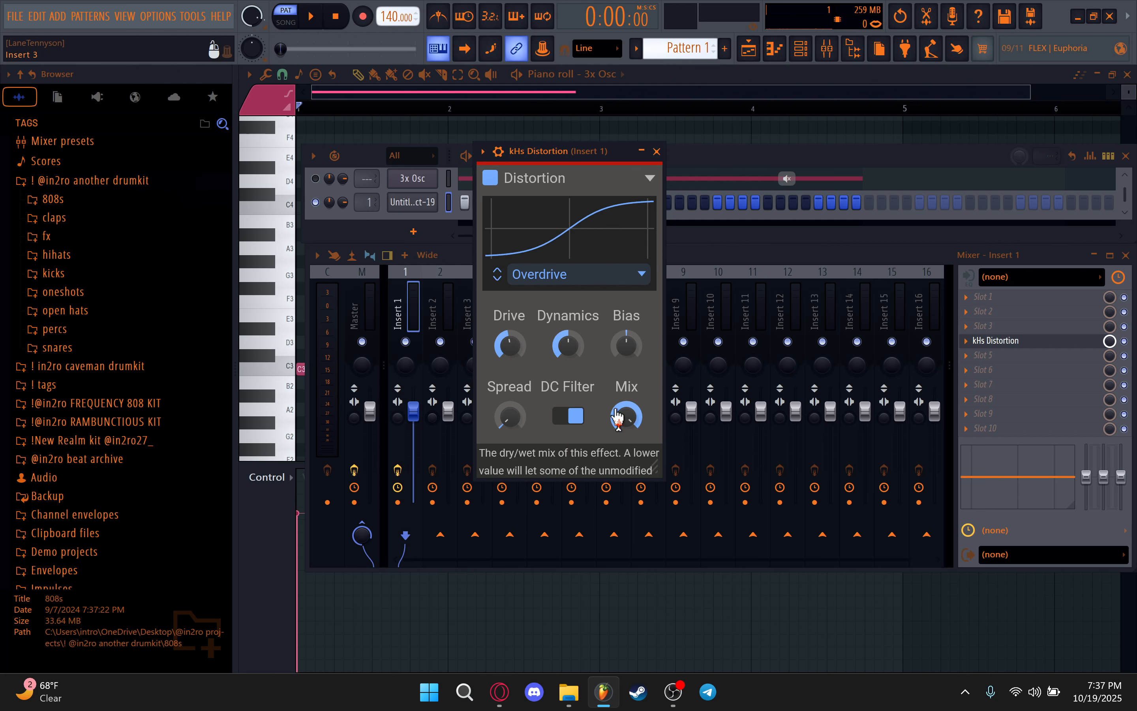
Raise the distortion's drive to +12.11 dB and its dynamics to maximum, playing the 808 to hear the effect
{"action": "scroll", "coordinate": [511, 361], "scroll_direction": "up", "scroll_amount": 5}
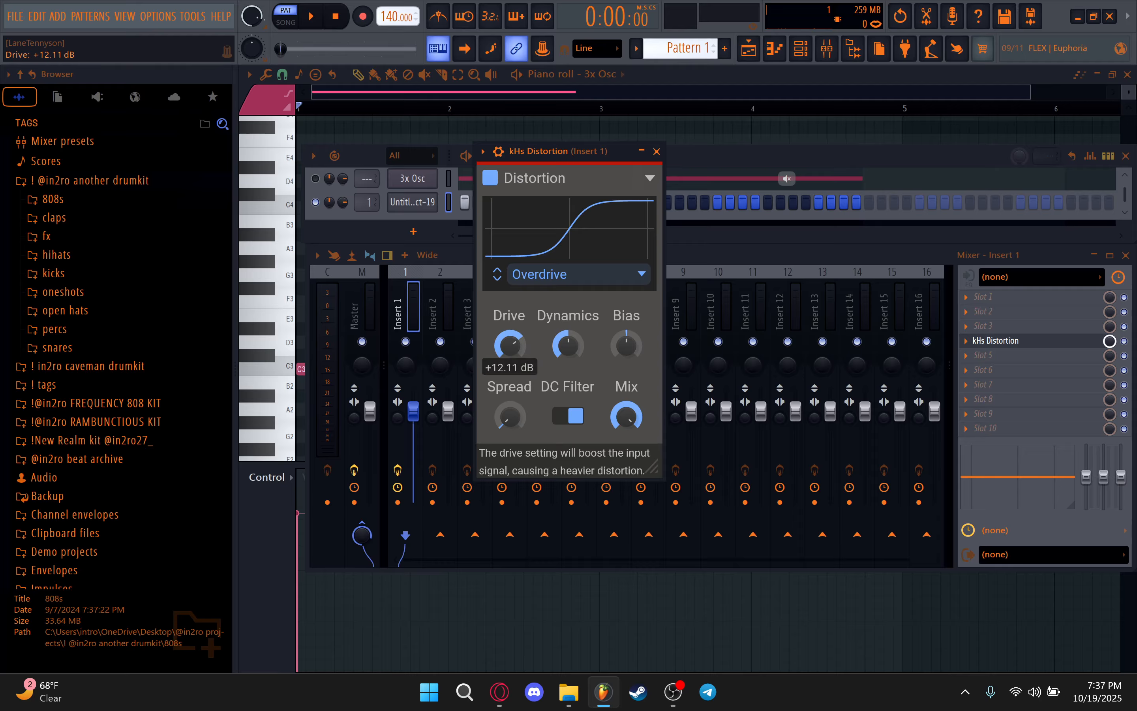
{"action": "left_click", "coordinate": [455, 261]}
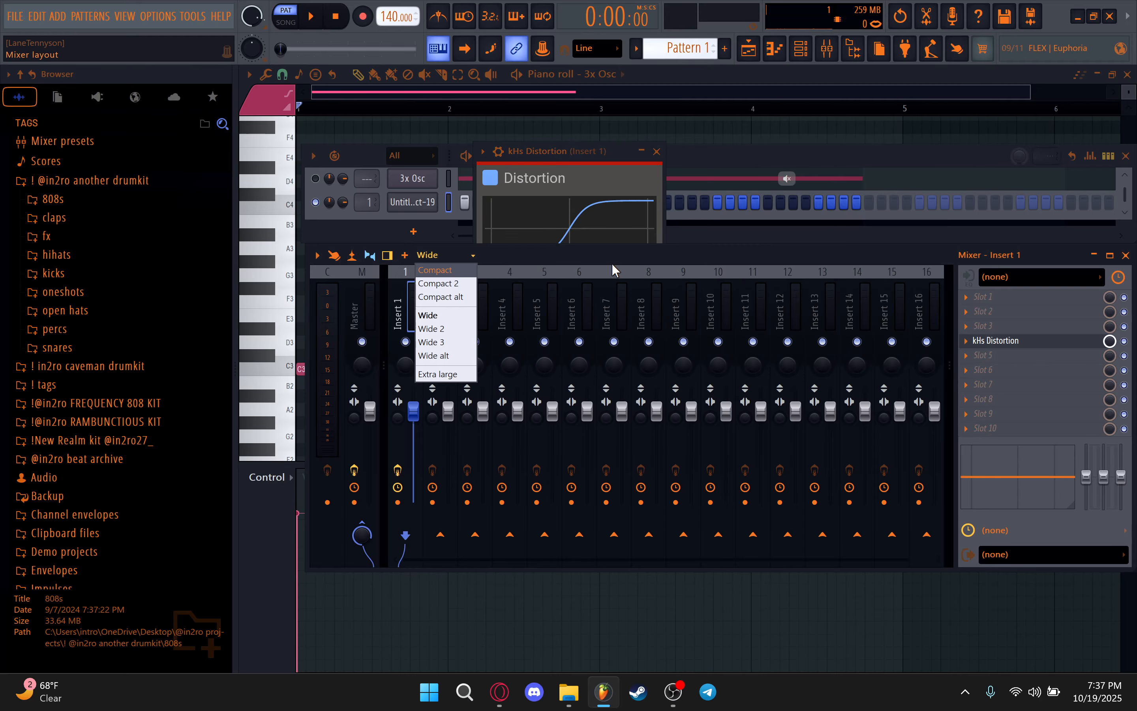
{"action": "left_click", "coordinate": [612, 265]}
{"action": "key", "text": "space"}
{"action": "left_click", "coordinate": [584, 179]}
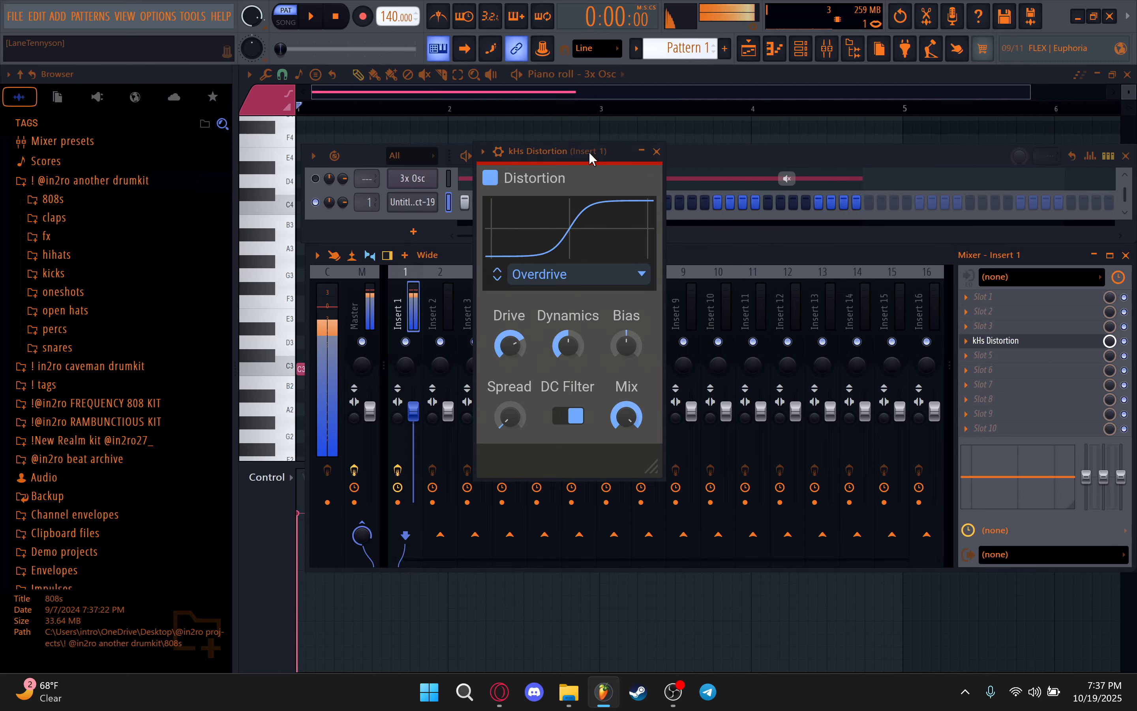
{"action": "key", "text": "space"}
{"action": "left_click_drag", "start_coordinate": [578, 344], "coordinate": [578, 306]}
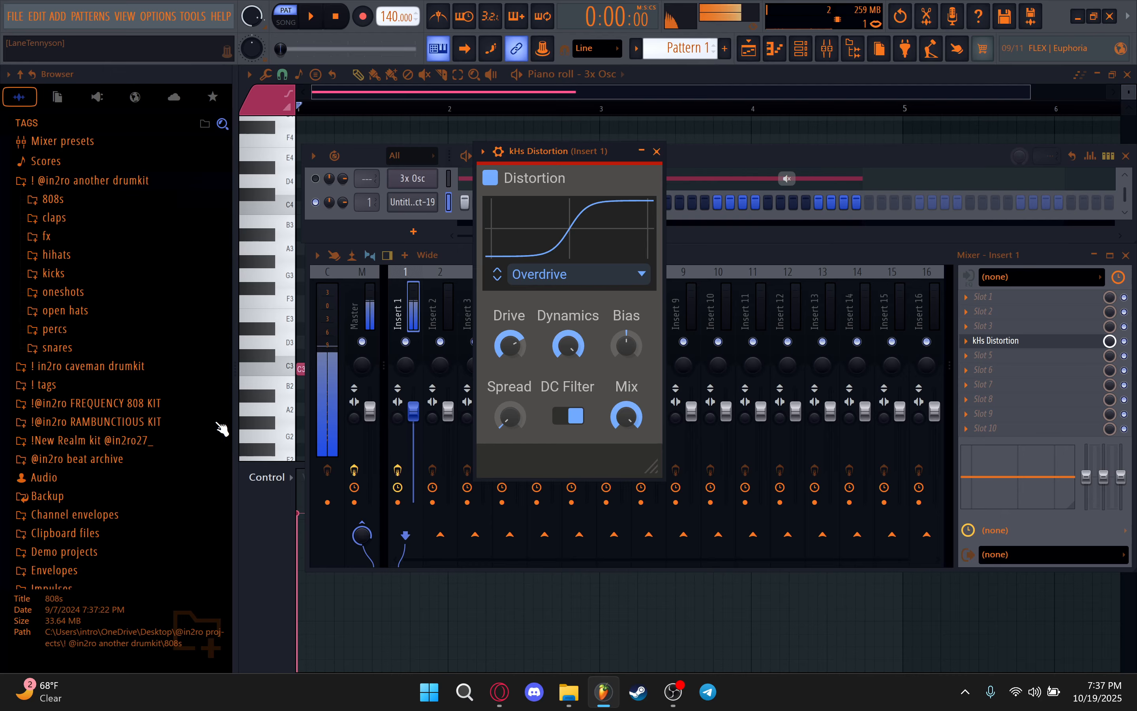
{"action": "left_click", "coordinate": [52, 199]}
{"action": "left_click", "coordinate": [104, 220]}
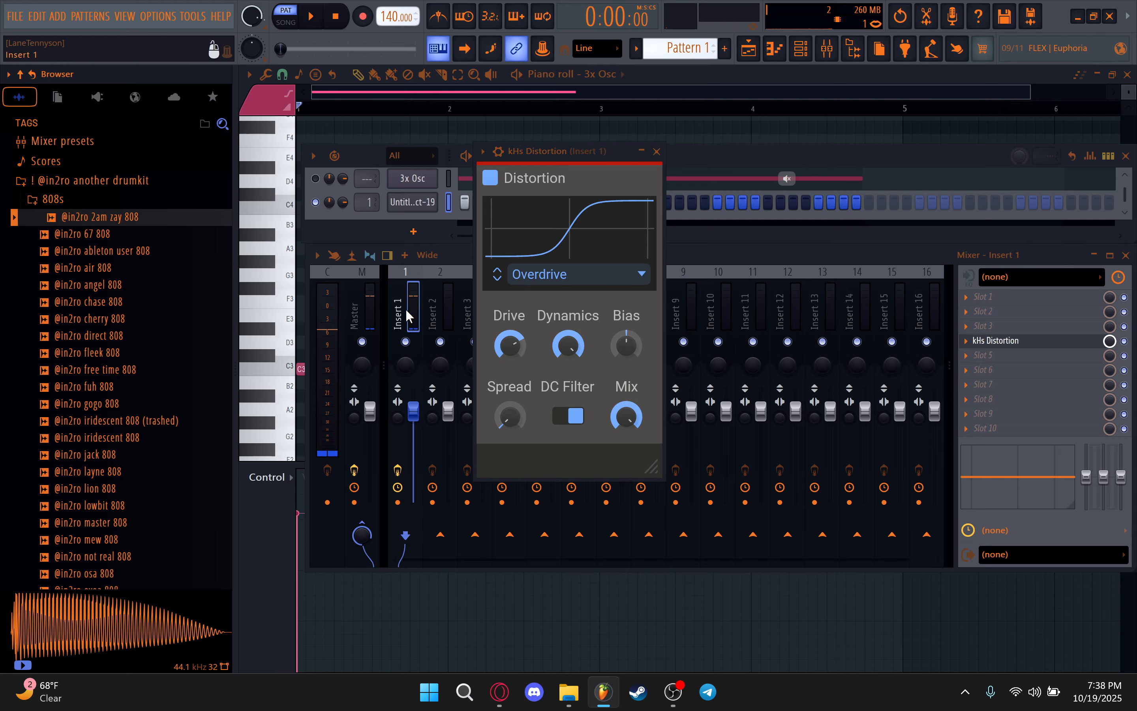
Audition the 808 with the distortion's bias raised and DC filter off, and restore both settings
{"action": "left_click_drag", "start_coordinate": [627, 345], "coordinate": [626, 327]}
{"action": "left_click", "coordinate": [569, 416]}
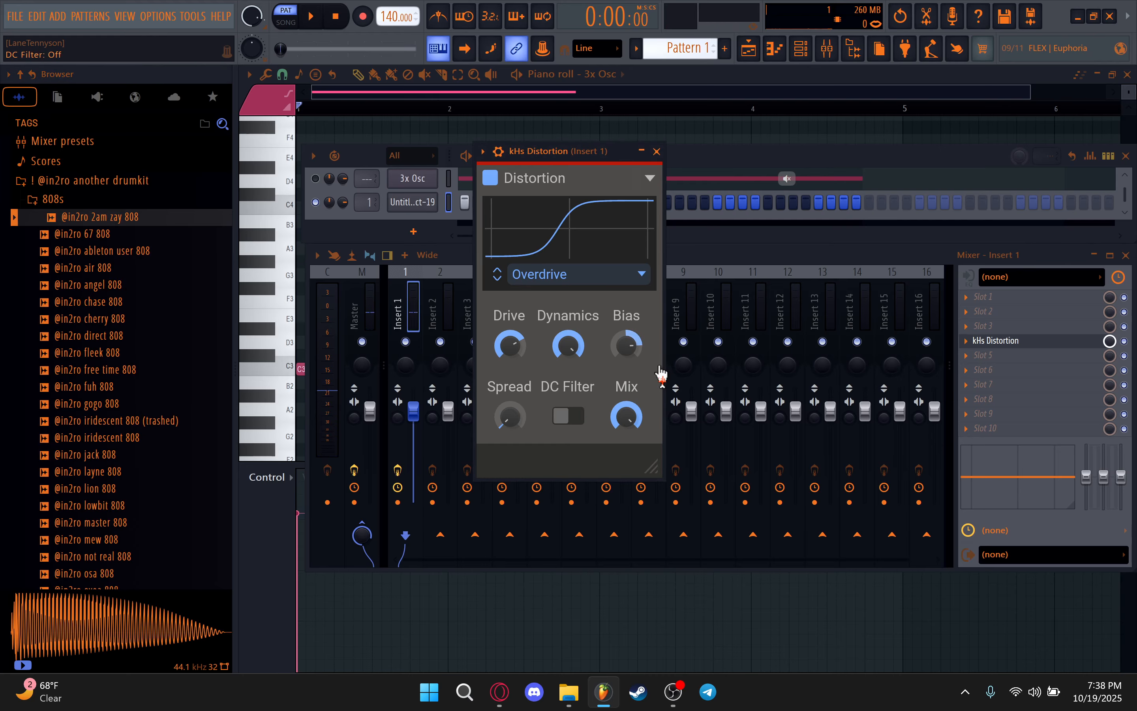
{"action": "left_click", "coordinate": [687, 259]}
{"action": "key", "text": "space"}
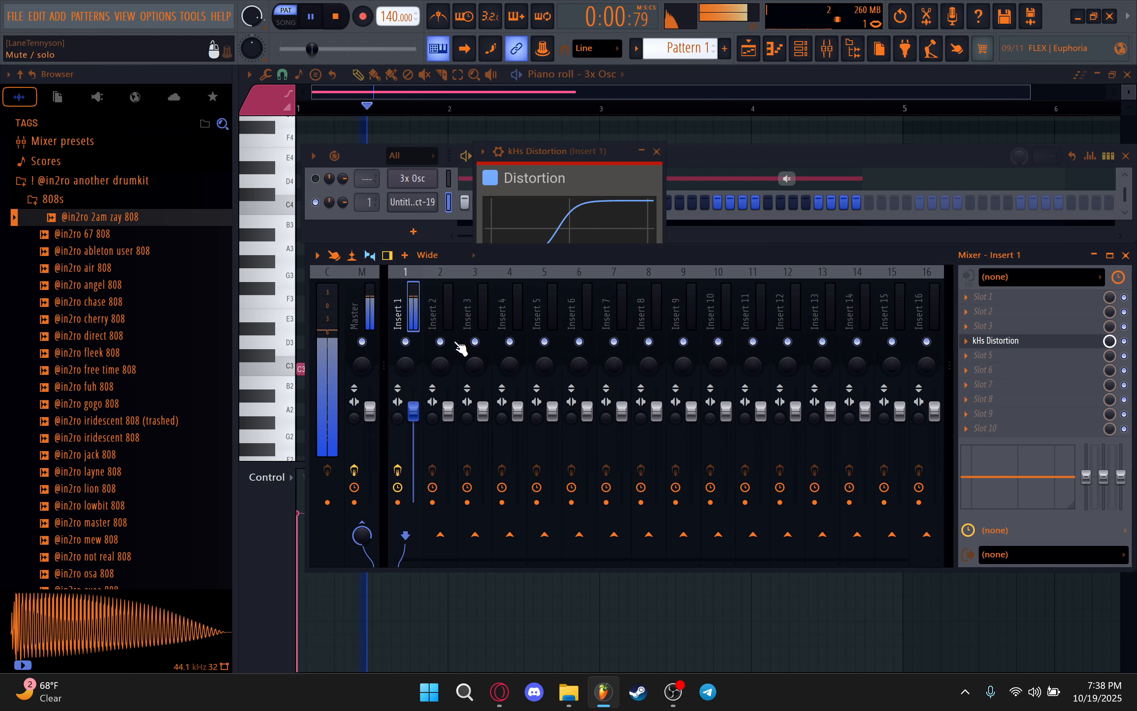
{"action": "left_click", "coordinate": [593, 156]}
{"action": "key", "text": "space"}
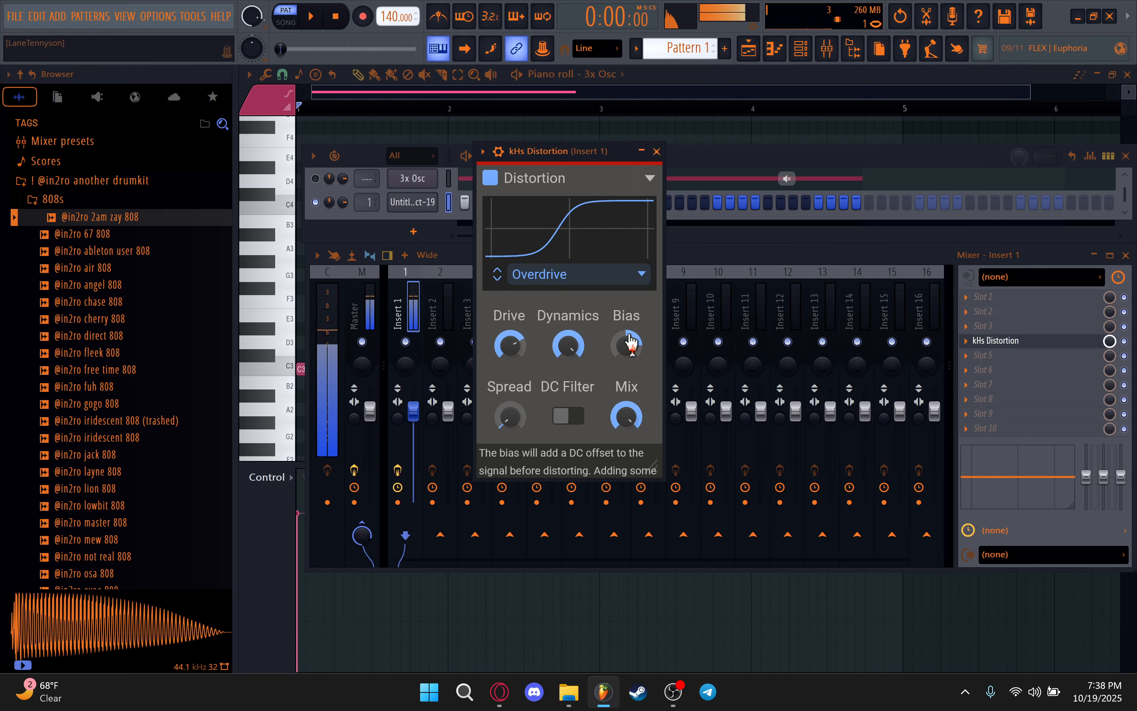
{"action": "double_click", "coordinate": [630, 350]}
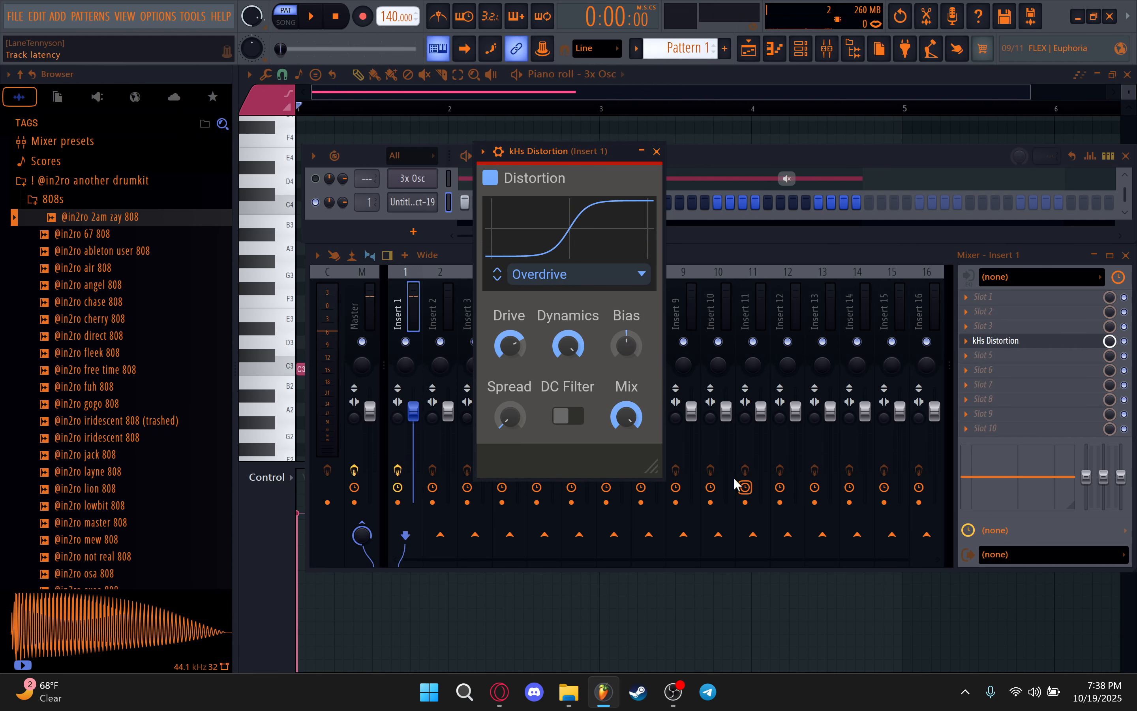
{"action": "left_click", "coordinate": [569, 416]}
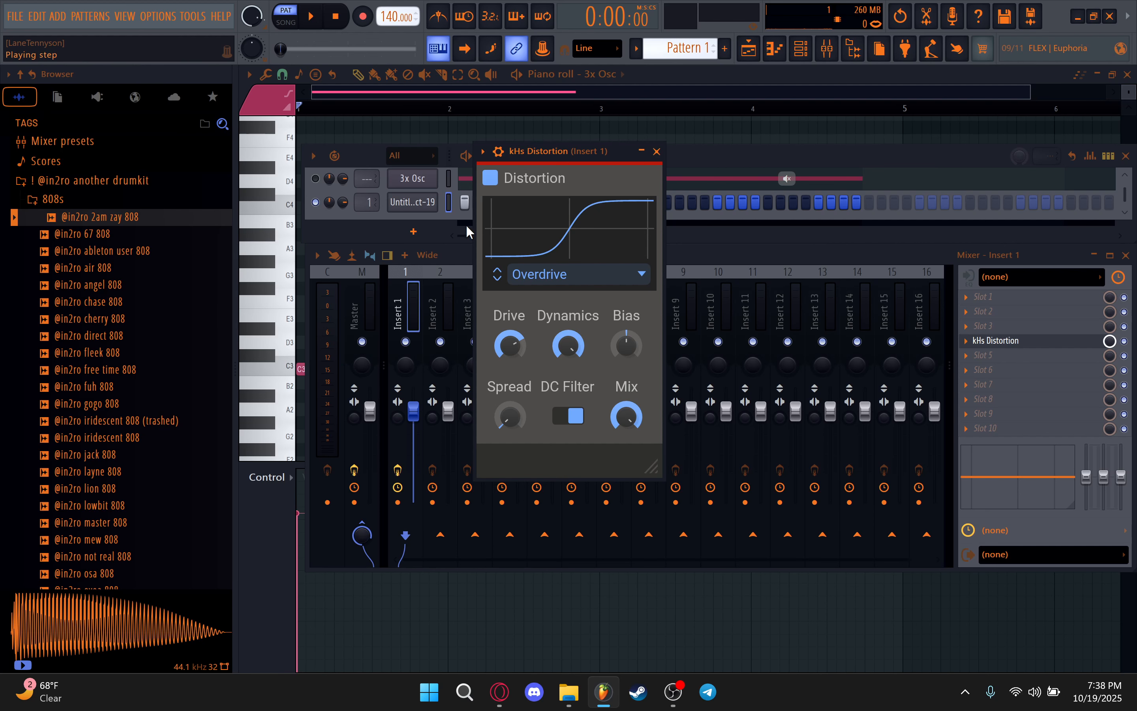
Enable Remove DC offset in the resampled 808's sampler channel settings and close the channel window
{"action": "left_click", "coordinate": [404, 211]}
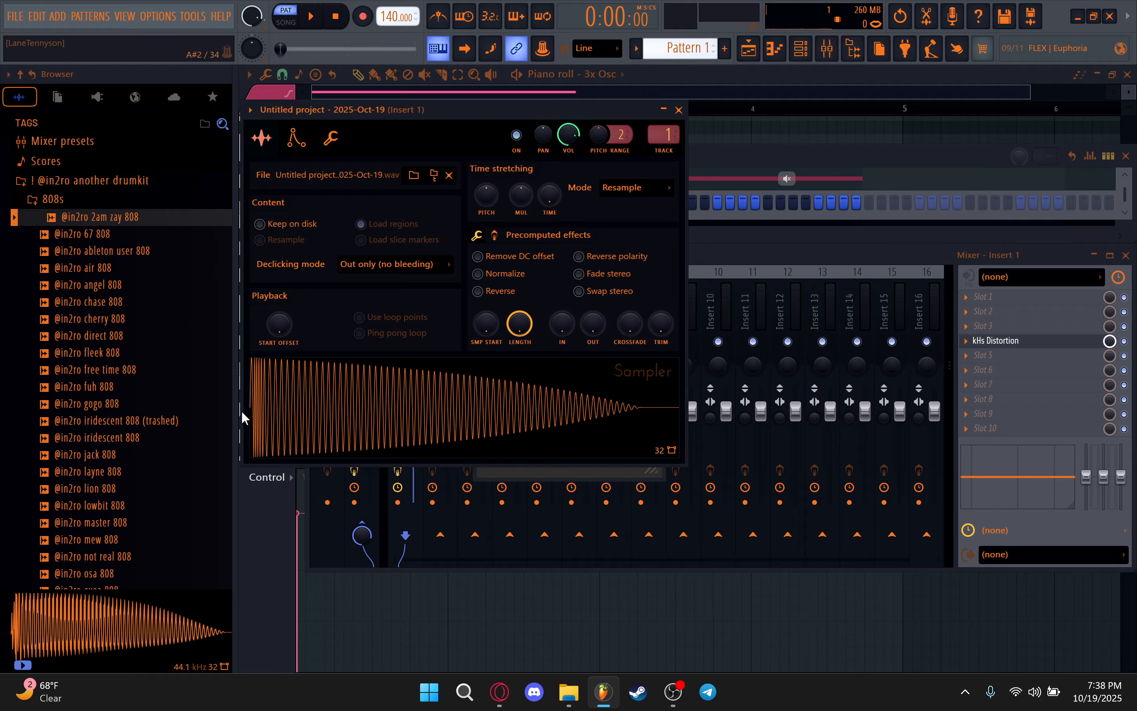
{"action": "left_click", "coordinate": [519, 262]}
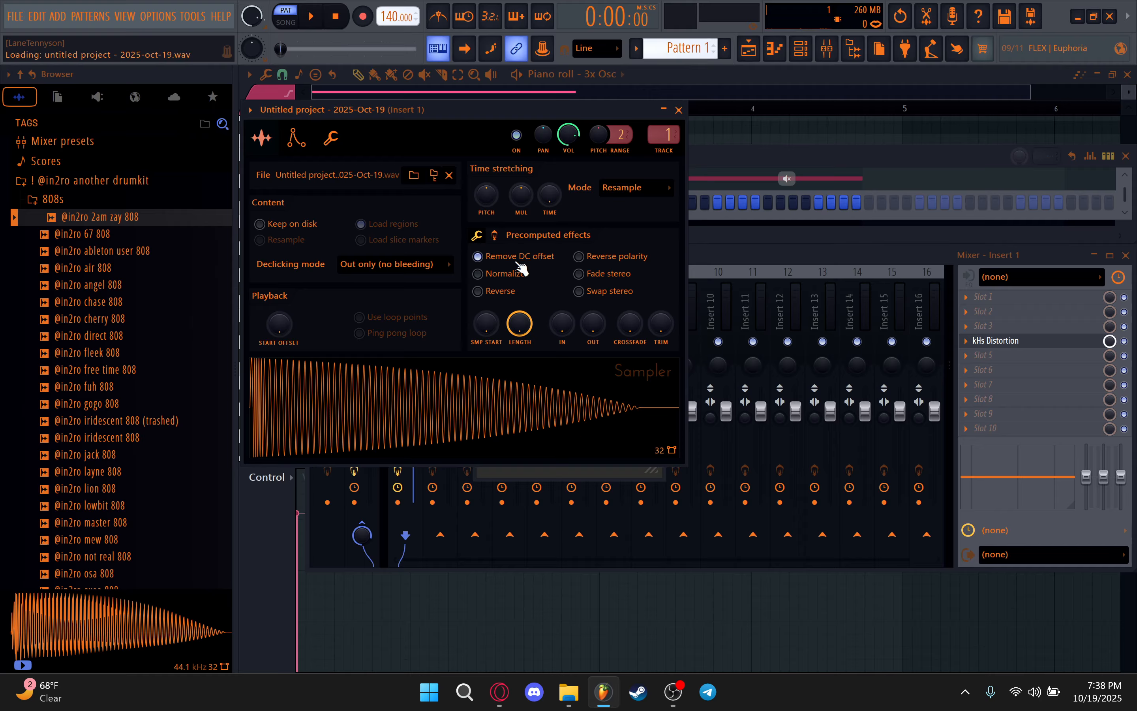
{"action": "left_click", "coordinate": [680, 111]}
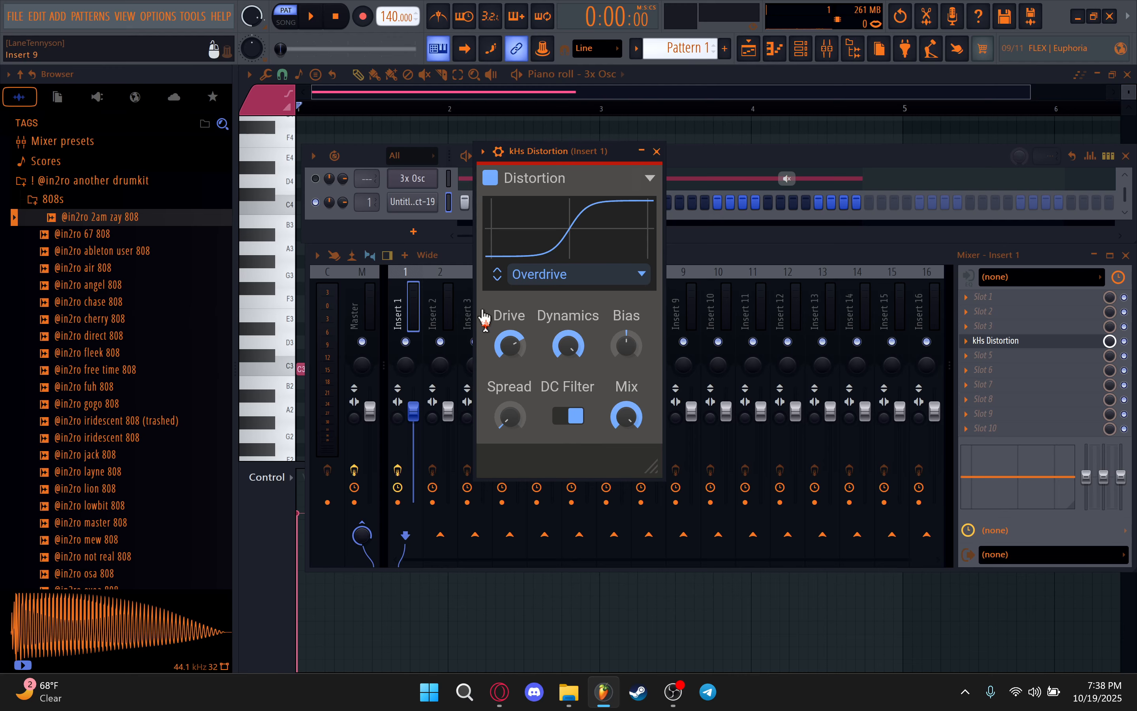
Audition the 808 with the distortion's spread raised, and reset the spread to zero
{"action": "mouse_move", "coordinate": [626, 345]}
{"action": "left_mouse_down"}
{"action": "mouse_move", "coordinate": [633, 361]}
{"action": "mouse_move", "coordinate": [638, 353]}
{"action": "left_mouse_up"}
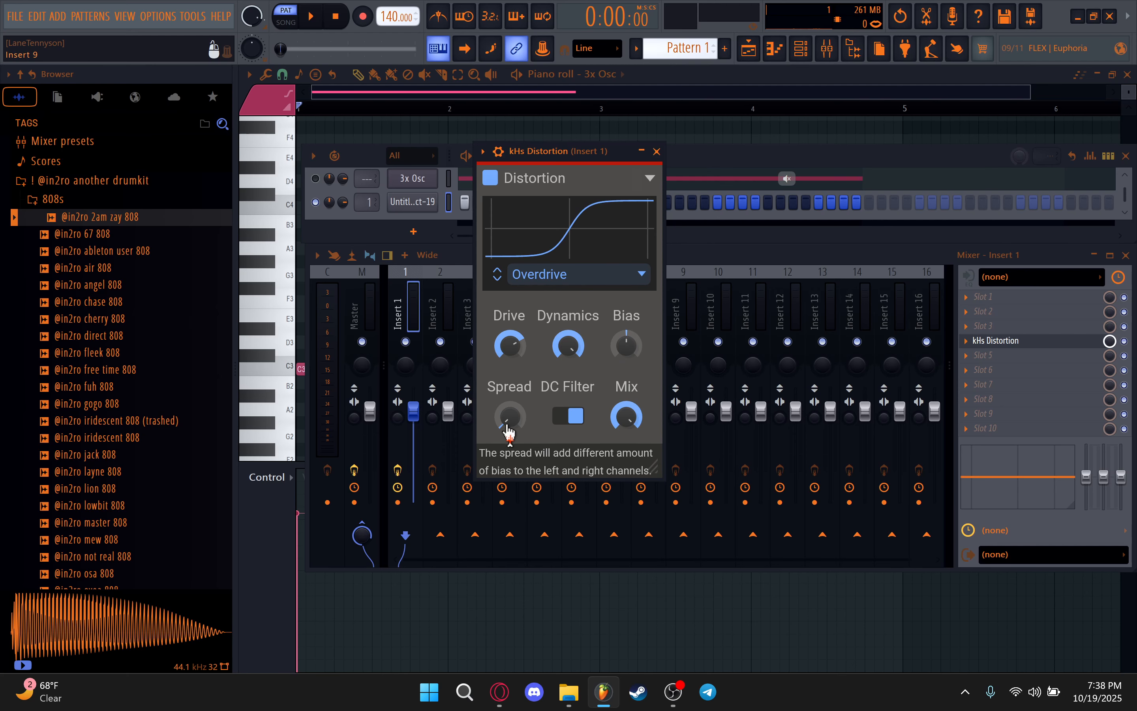
{"action": "left_click_drag", "start_coordinate": [510, 416], "coordinate": [510, 386]}
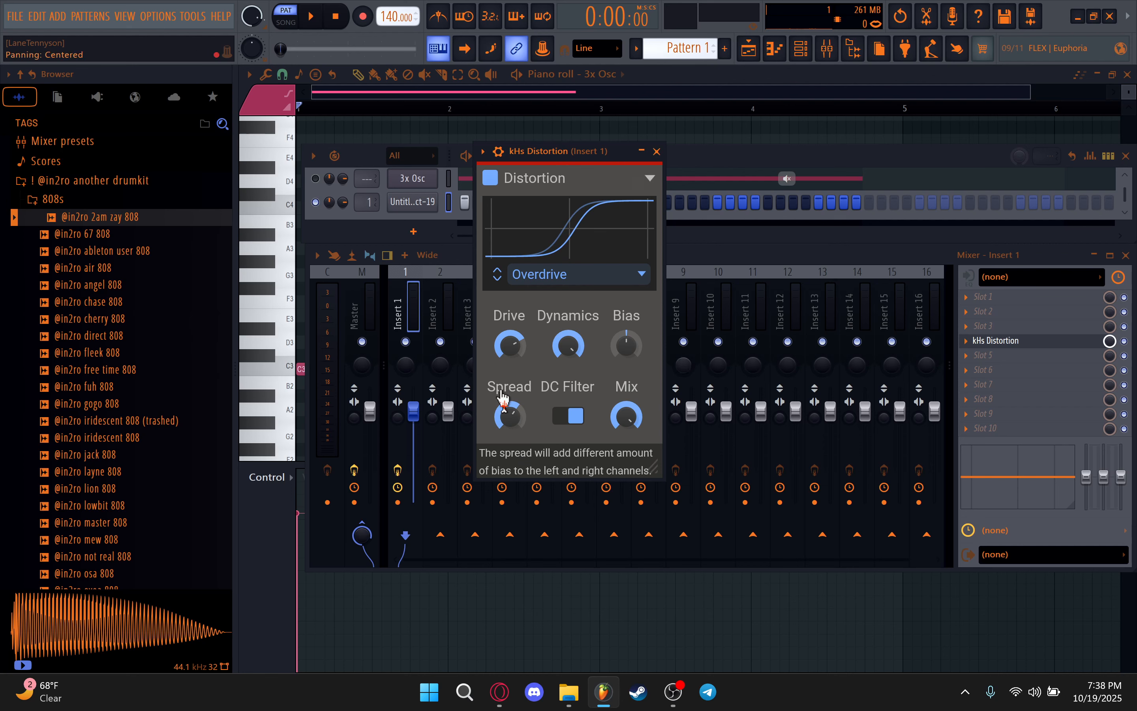
{"action": "left_click", "coordinate": [359, 230]}
{"action": "key", "text": "space"}
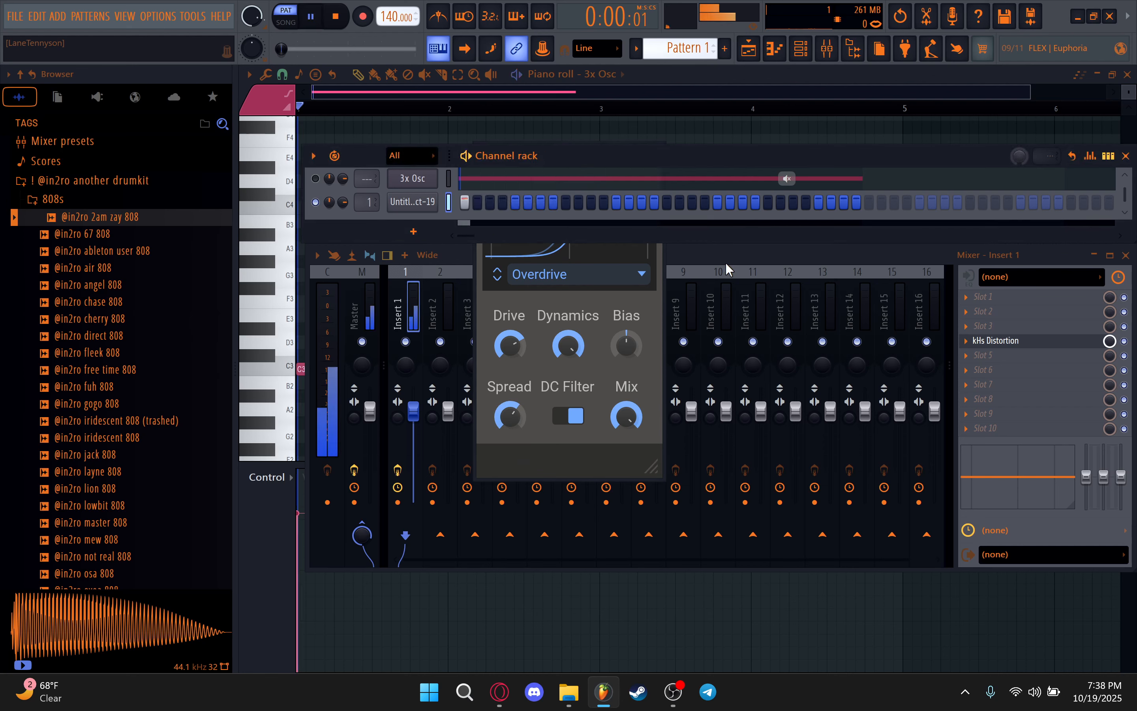
{"action": "key", "text": "space"}
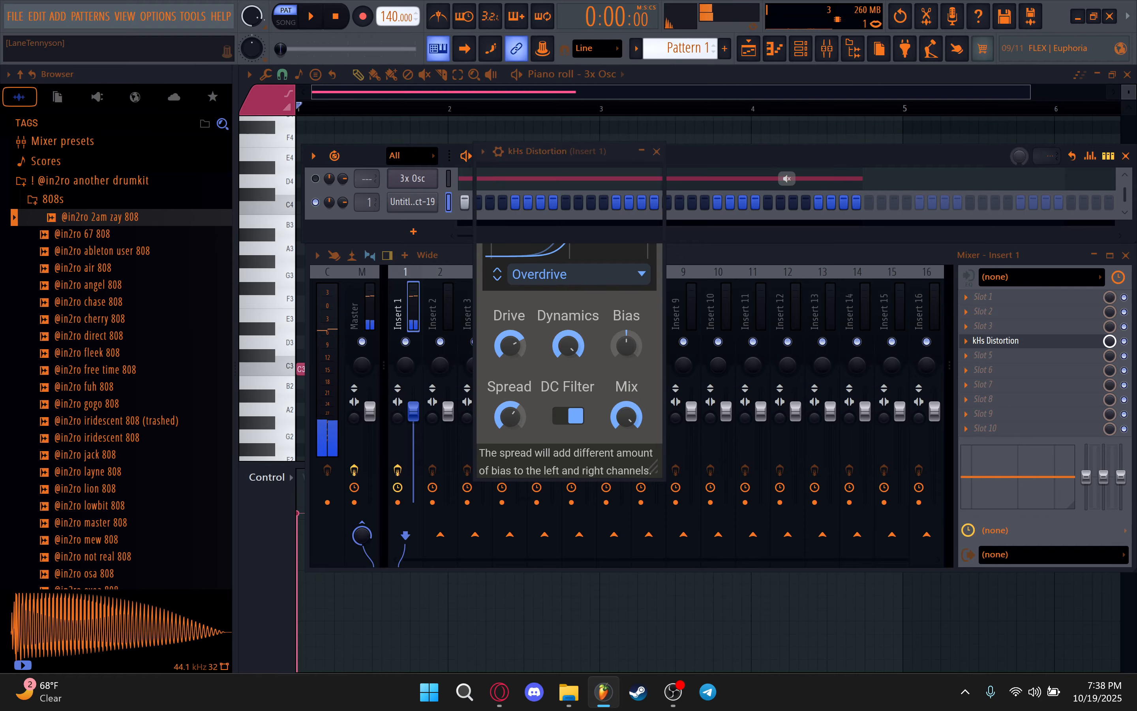
{"action": "left_click_drag", "start_coordinate": [509, 416], "coordinate": [515, 421]}
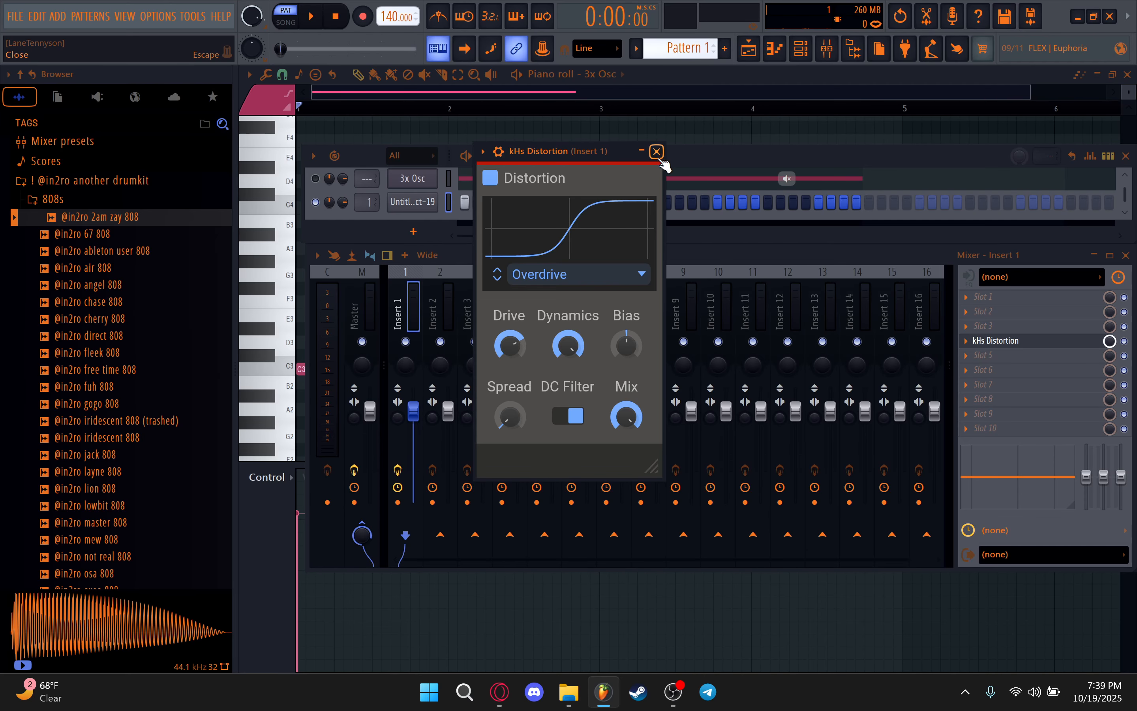
Lower the distortion's drive to +9.27 dB and its mix to about half, playing the 808 after each change
{"action": "left_click_drag", "start_coordinate": [580, 158], "coordinate": [677, 126]}
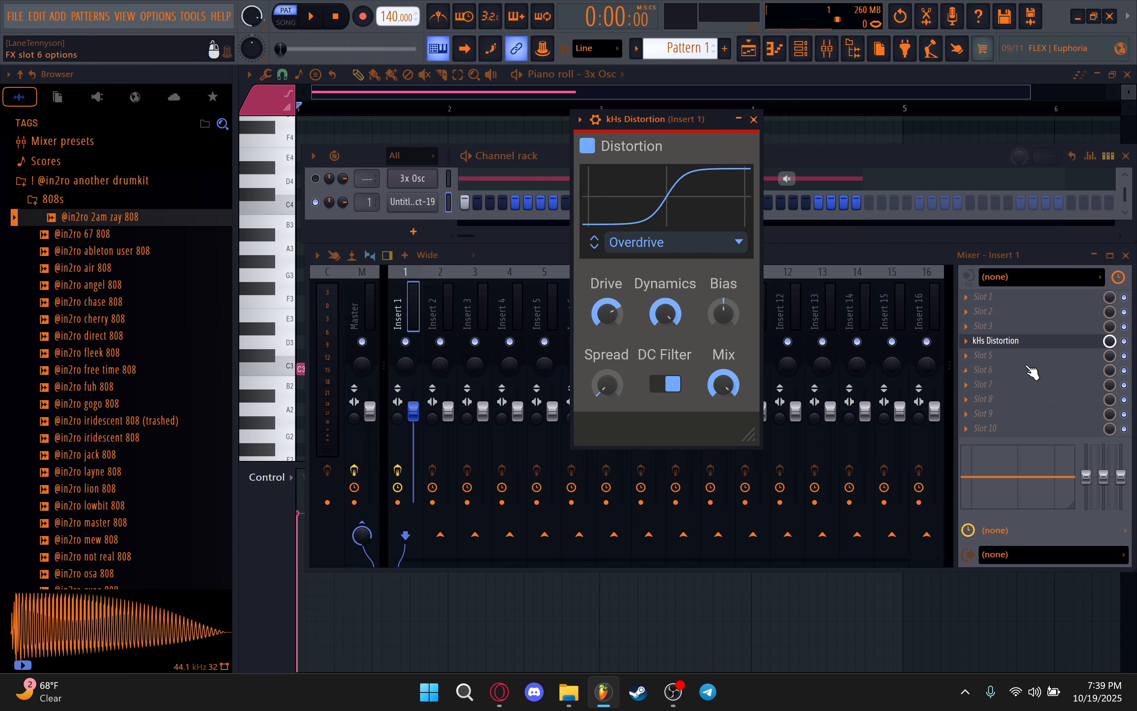
{"action": "key", "text": "space"}
{"action": "key", "text": "space"}
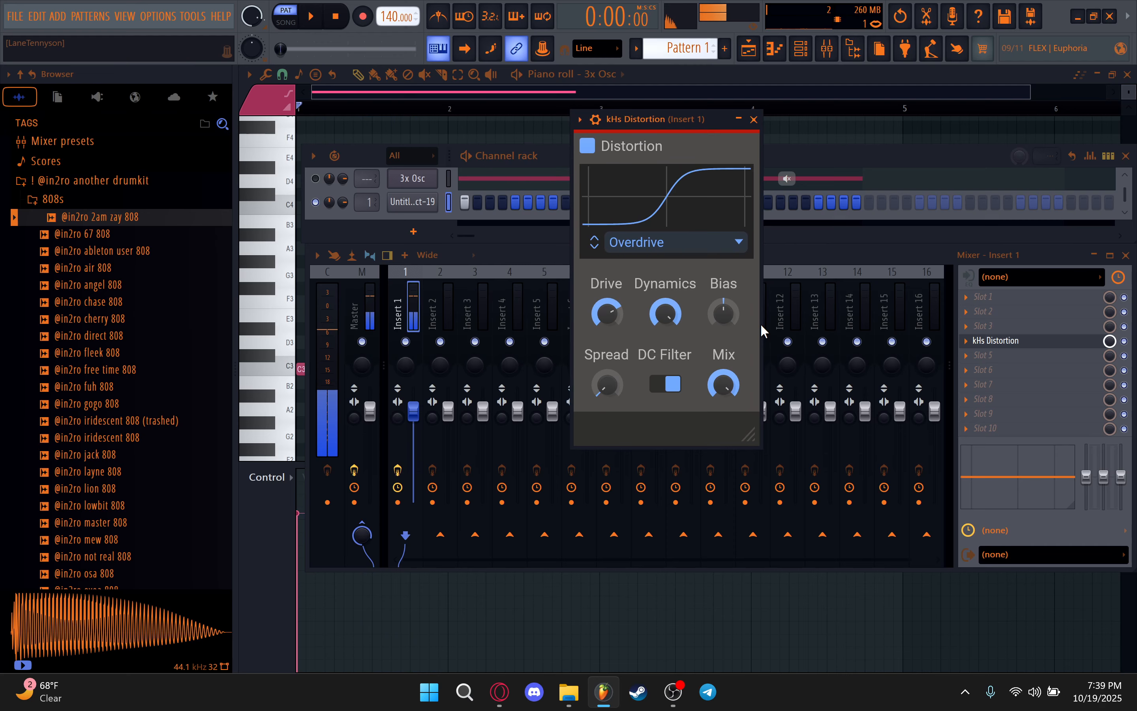
{"action": "left_click_drag", "start_coordinate": [603, 318], "coordinate": [604, 338]}
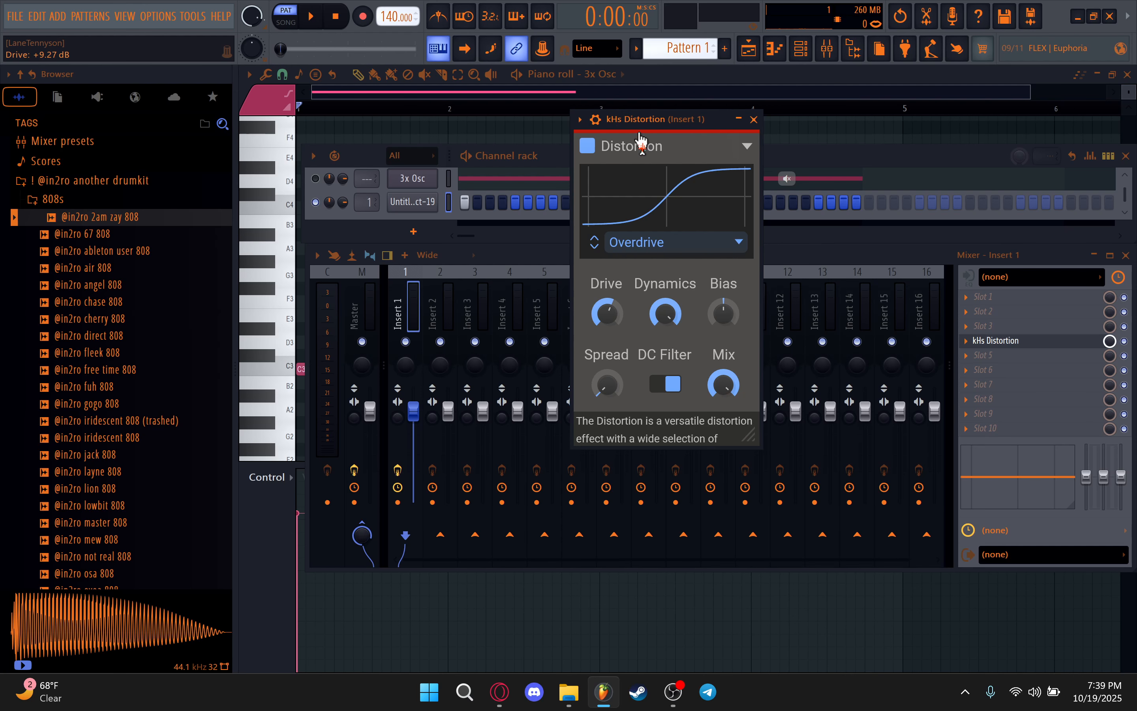
{"action": "key", "text": "space"}
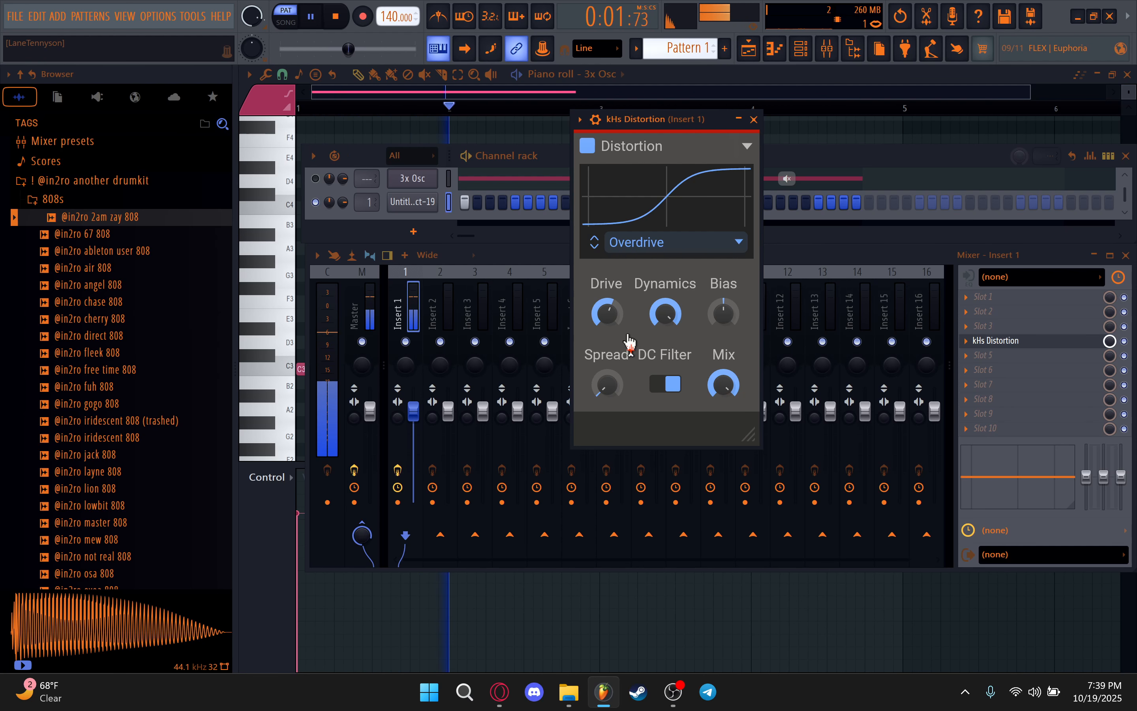
{"action": "key", "text": "space"}
{"action": "left_click_drag", "start_coordinate": [724, 384], "coordinate": [724, 405]}
{"action": "key", "text": "space"}
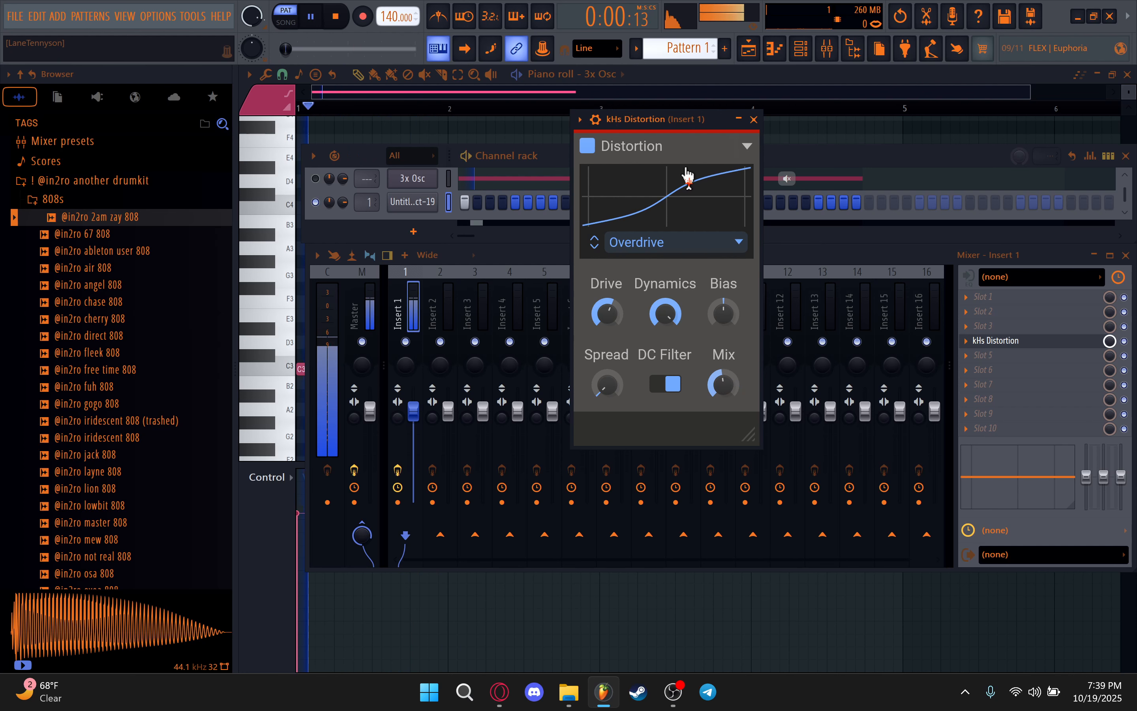
{"action": "key", "text": "space"}
Open Edison on the Master track and record a playback of the distorted 808
{"action": "left_click", "coordinate": [356, 316]}
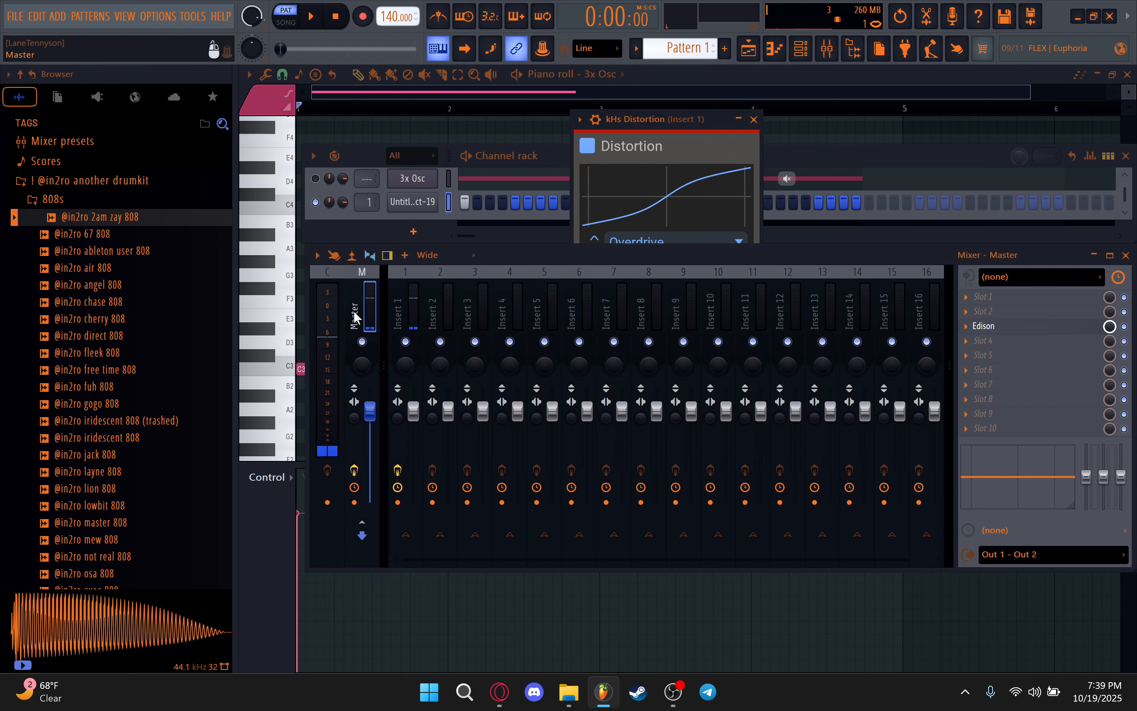
{"action": "left_click", "coordinate": [1007, 327]}
{"action": "left_click", "coordinate": [459, 219]}
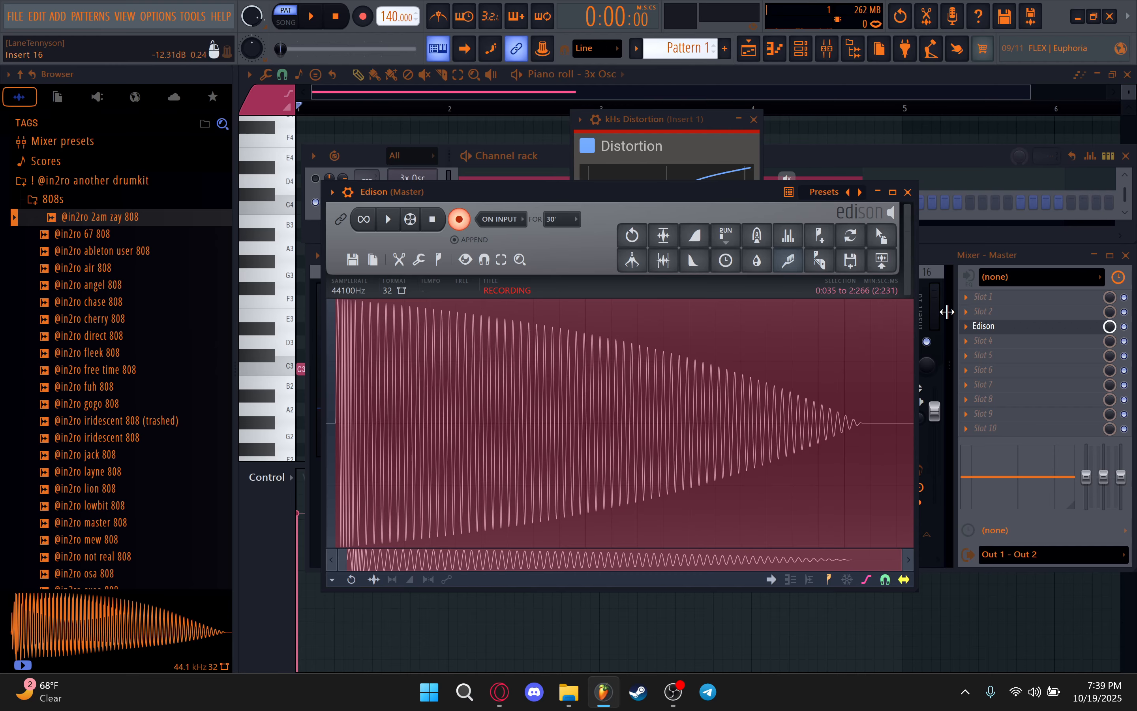
{"action": "left_click", "coordinate": [1034, 257]}
{"action": "key", "text": "space"}
{"action": "left_click", "coordinate": [1064, 324]}
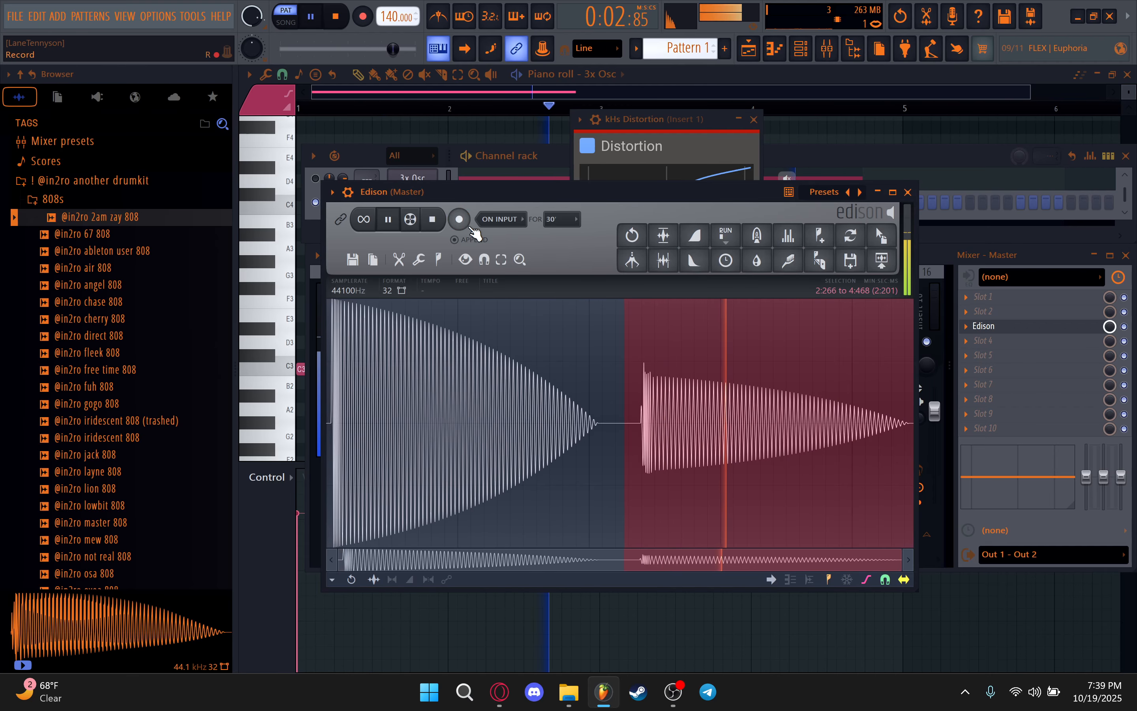
{"action": "left_click", "coordinate": [1045, 262]}
{"action": "key", "text": "space"}
Normalize the new take in Edison and delete the earlier 808 recording from 0:000 to 2:266
{"action": "left_click", "coordinate": [660, 233]}
{"action": "left_click_drag", "start_coordinate": [915, 427], "coordinate": [200, 354]}
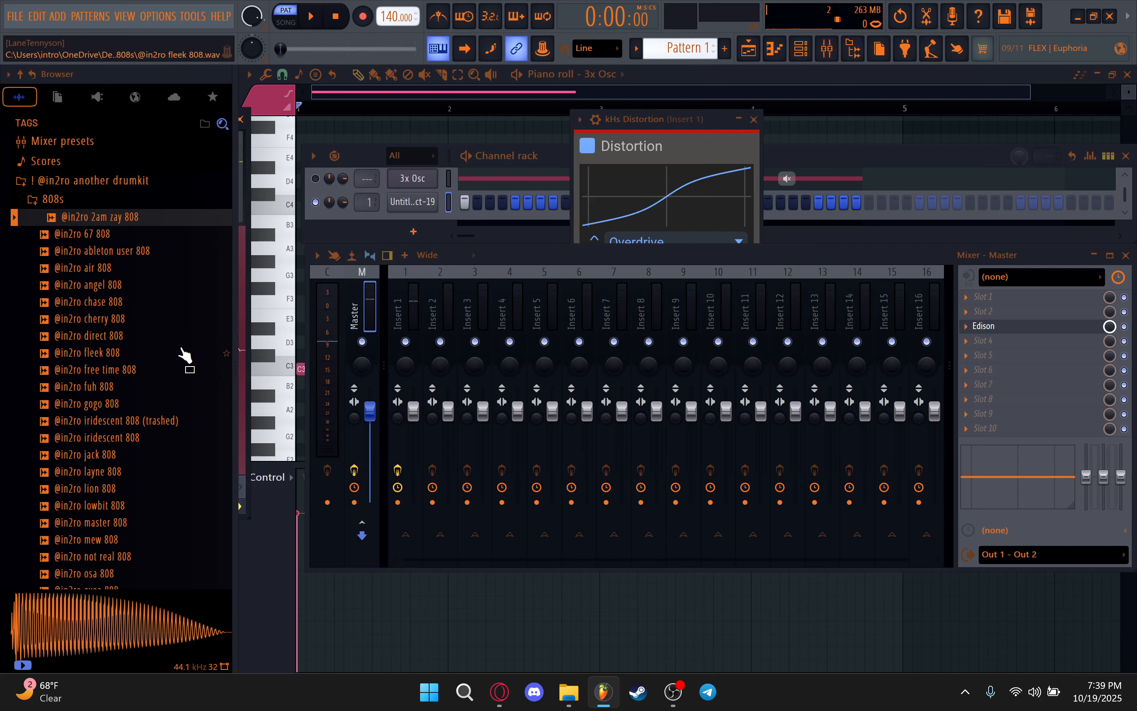
{"action": "left_click_drag", "start_coordinate": [247, 193], "coordinate": [906, 292]}
{"action": "left_click_drag", "start_coordinate": [890, 422], "coordinate": [284, 395]}
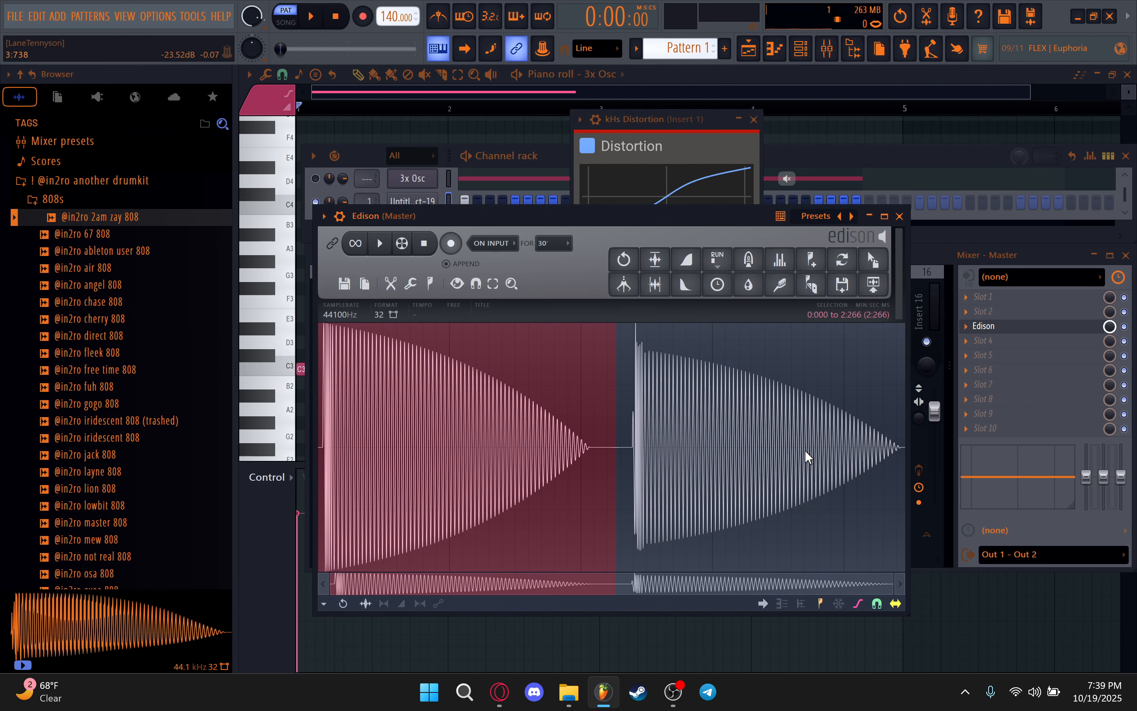
{"action": "key", "text": "Delete"}
Select the distorted 808 from 0:125 to 2:201 in Edison, load it into the sampler channel, and open that channel
{"action": "left_click_drag", "start_coordinate": [352, 455], "coordinate": [1022, 464]}
{"action": "scroll", "coordinate": [369, 448], "scroll_direction": "up", "scroll_amount": 8}
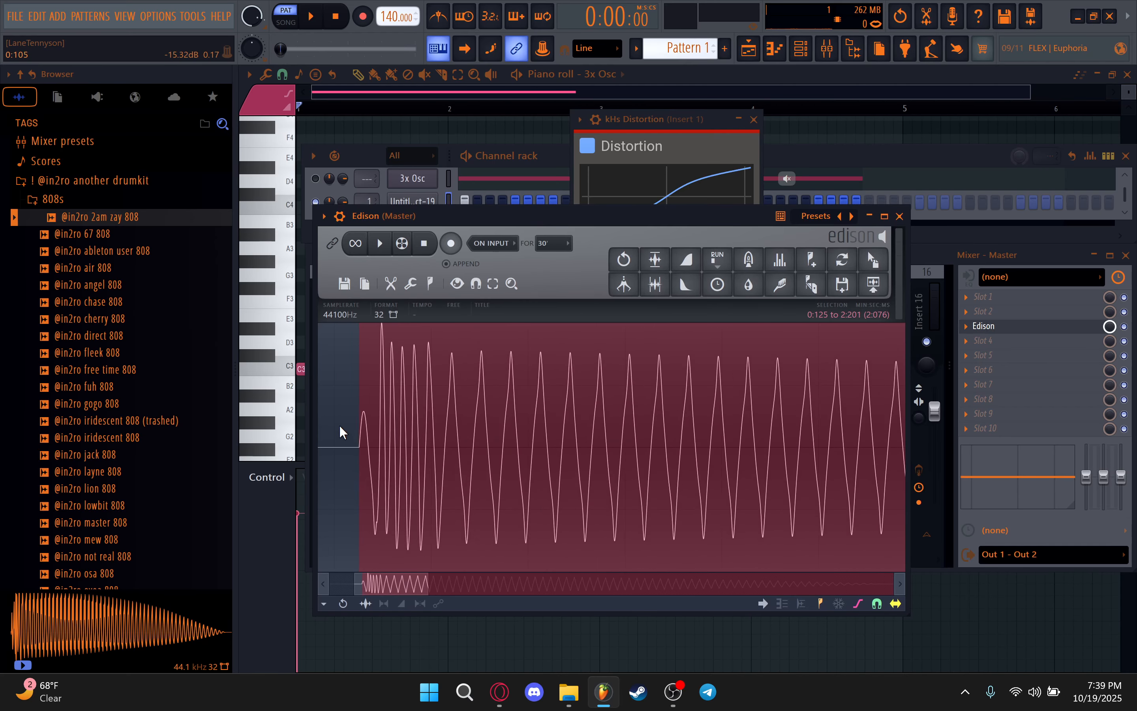
{"action": "left_click", "coordinate": [754, 120]}
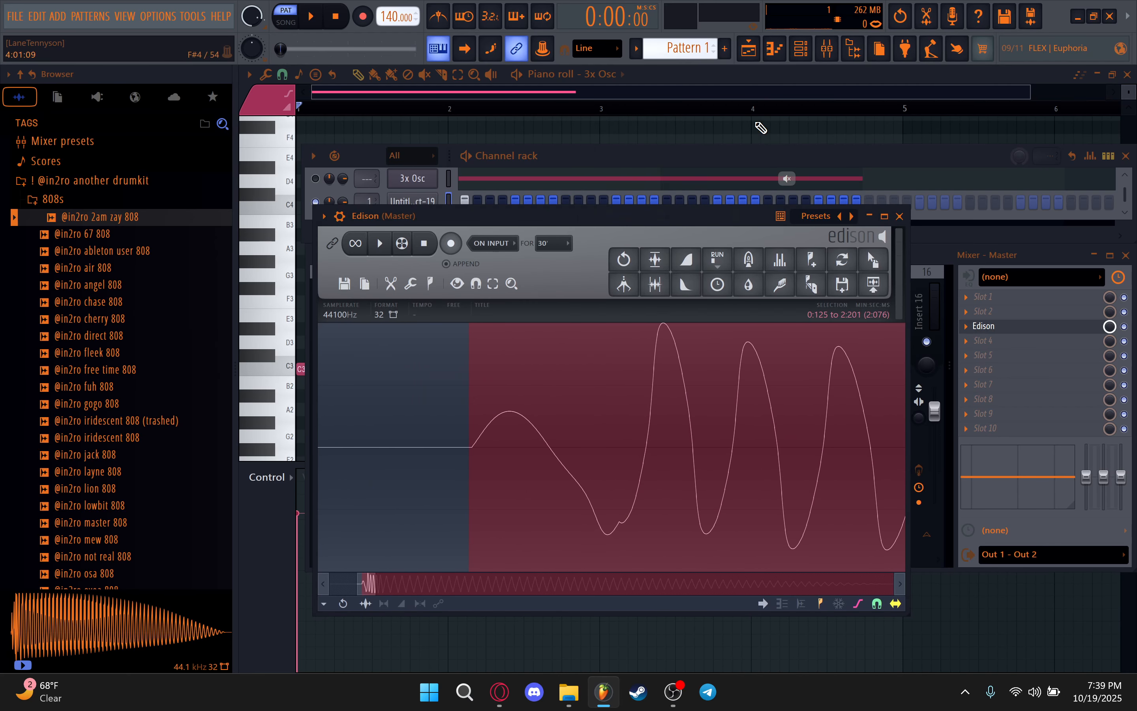
{"action": "left_click", "coordinate": [637, 162]}
{"action": "left_click_drag", "start_coordinate": [875, 268], "coordinate": [455, 206]}
{"action": "left_click", "coordinate": [543, 277]}
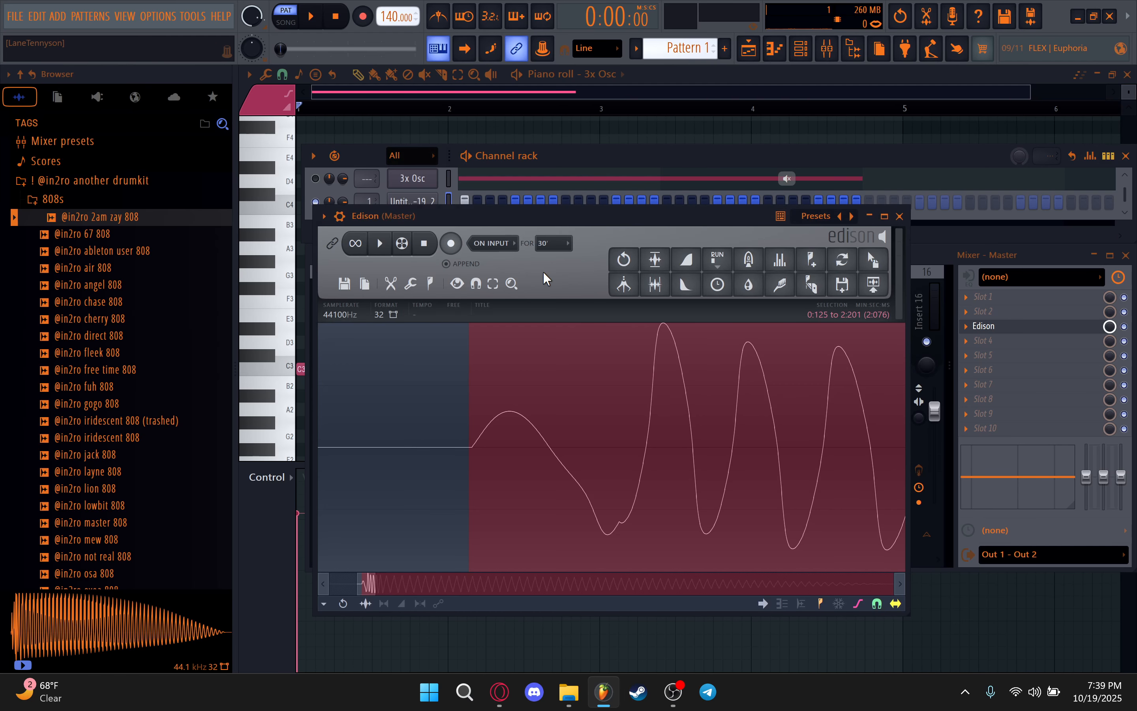
{"action": "left_click", "coordinate": [901, 218]}
{"action": "left_click", "coordinate": [431, 207]}
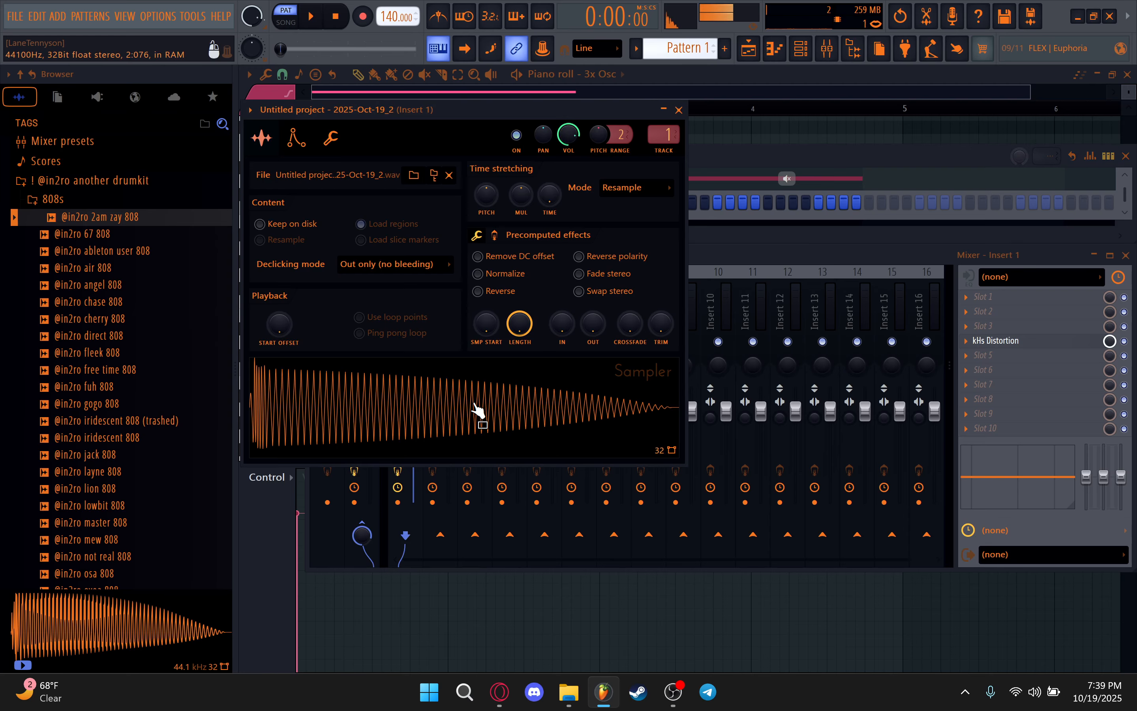
Remove kHs Distortion from Insert 1 and load IVGI2 into slot 6, moving its window clear of the effect slots
{"action": "left_click", "coordinate": [749, 356]}
{"action": "right_click", "coordinate": [964, 342]}
{"action": "left_click", "coordinate": [987, 360]}
{"action": "key", "text": "Return"}
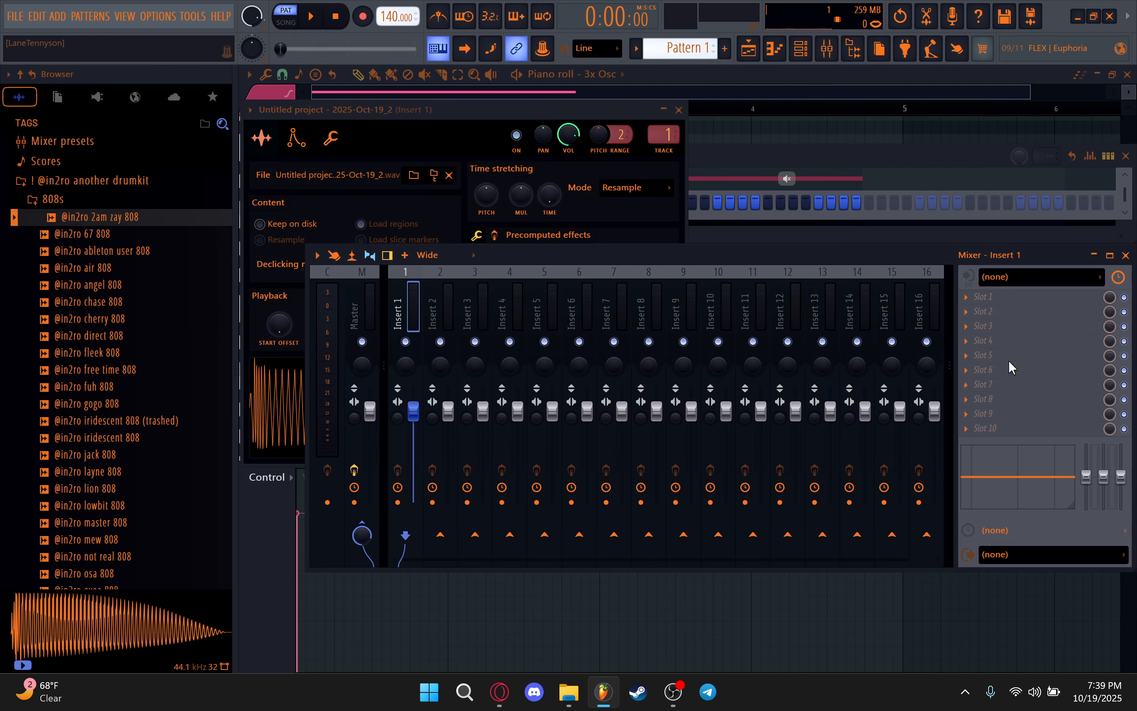
{"action": "left_click", "coordinate": [1048, 371]}
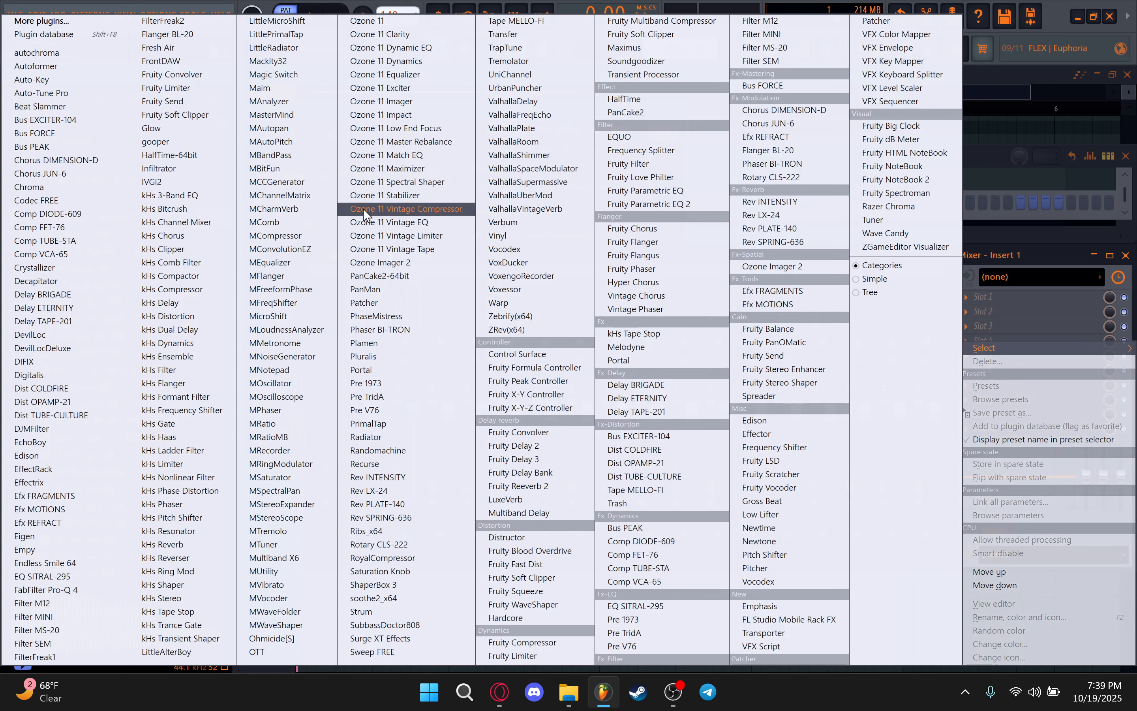
{"action": "left_click", "coordinate": [182, 182]}
{"action": "left_click_drag", "start_coordinate": [397, 131], "coordinate": [685, 111]}
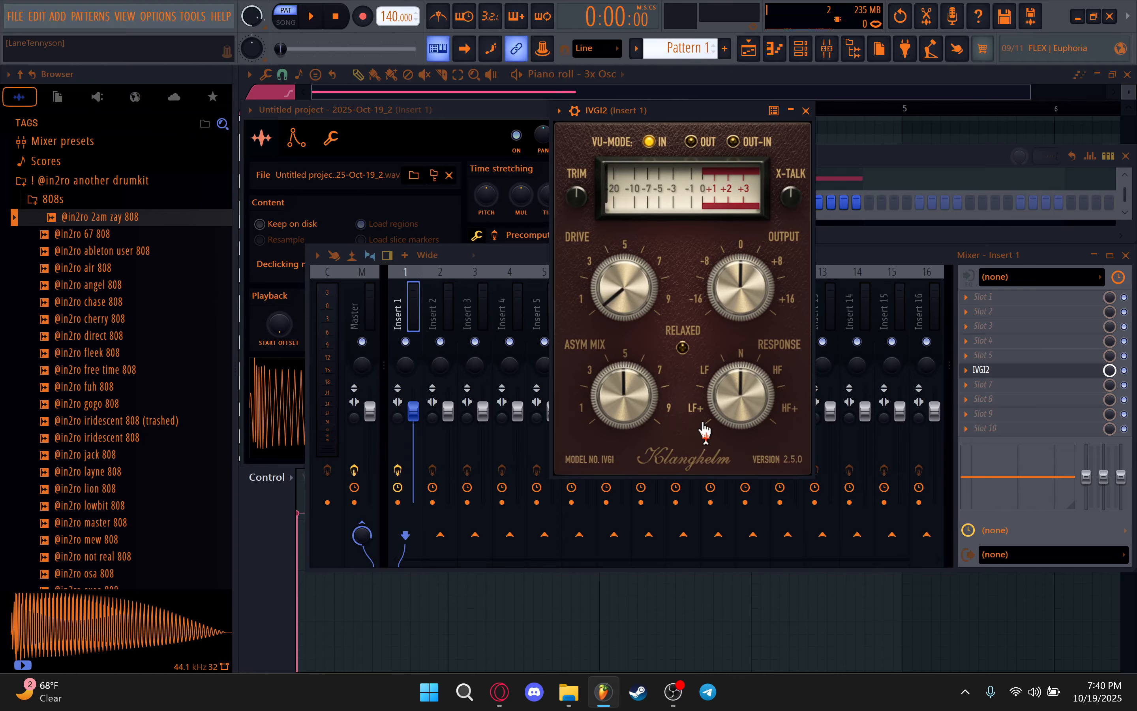
Set IVGI2's frequency response to -7.9 and its drive to about 4, and play the 808
{"action": "mouse_move", "coordinate": [742, 402]}
{"action": "left_mouse_down"}
{"action": "mouse_move", "coordinate": [739, 449]}
{"action": "mouse_move", "coordinate": [736, 376]}
{"action": "mouse_move", "coordinate": [737, 417]}
{"action": "left_mouse_up"}
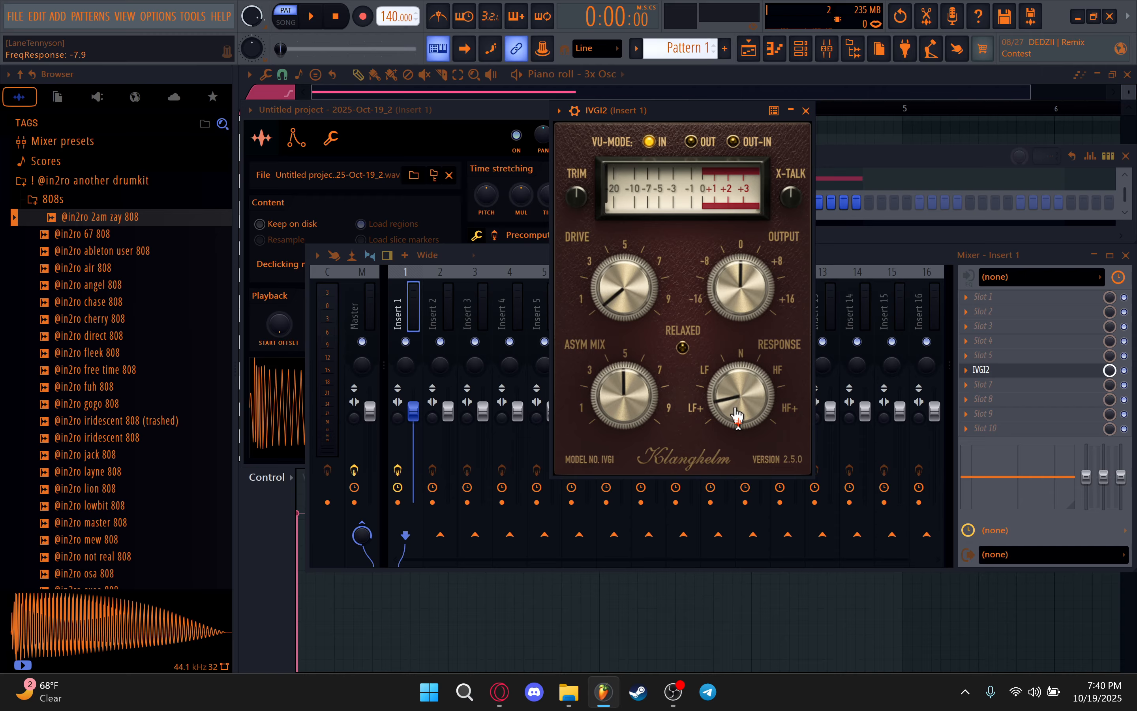
{"action": "scroll", "coordinate": [624, 301], "scroll_direction": "up", "scroll_amount": 8}
{"action": "key", "text": "space"}
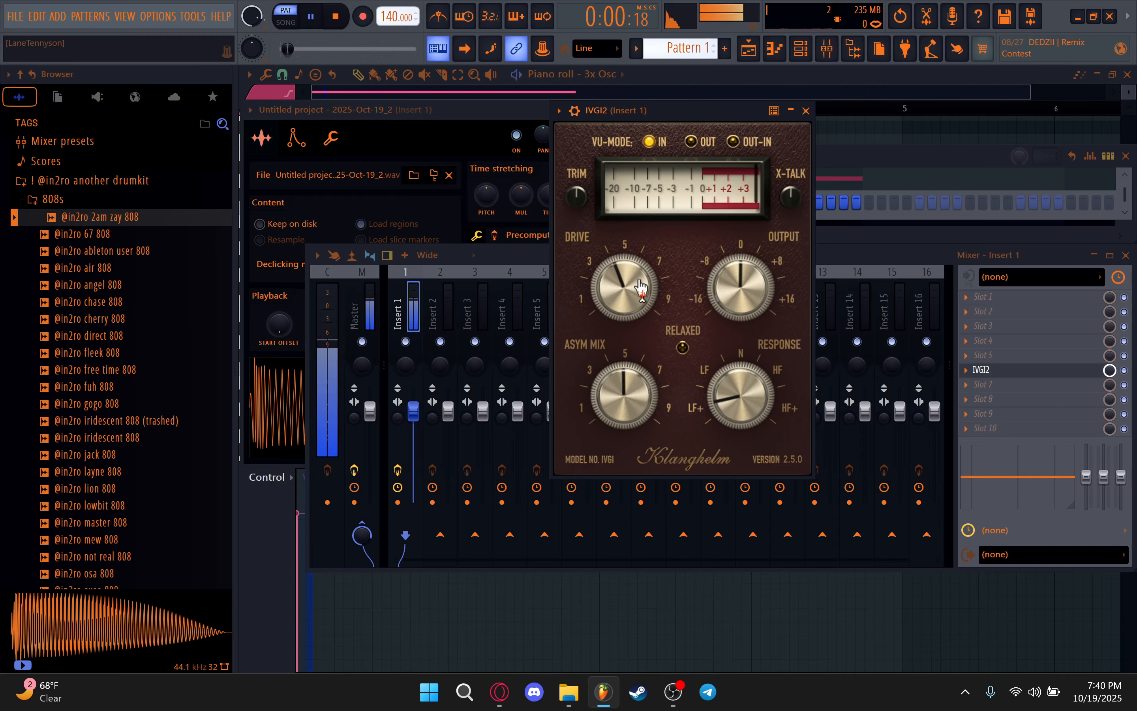
{"action": "key", "text": "space"}
Bring the sampler channel's window forward and reposition it to inspect the resampled 808 waveform
{"action": "left_click_drag", "start_coordinate": [448, 114], "coordinate": [496, 103]}
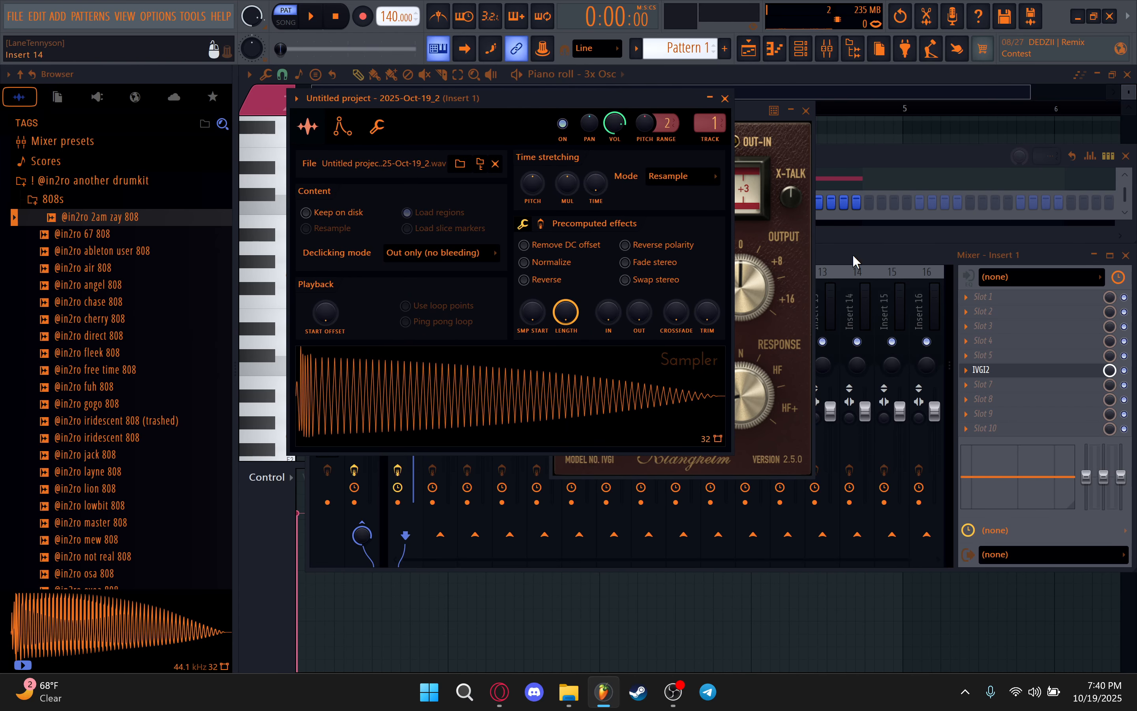
{"action": "left_click_drag", "start_coordinate": [586, 103], "coordinate": [537, 79]}
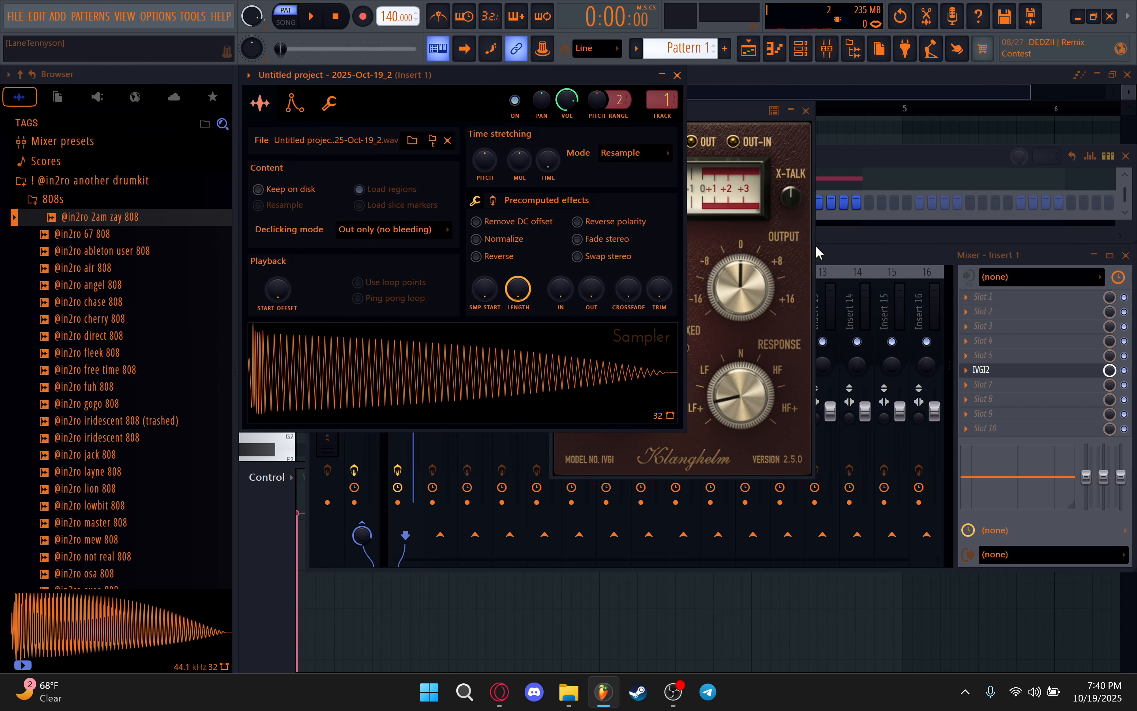
Bring IVGI2 forward, lower its frequency response further toward LF+, and play the 808
{"action": "key", "text": "space"}
{"action": "left_click", "coordinate": [799, 261]}
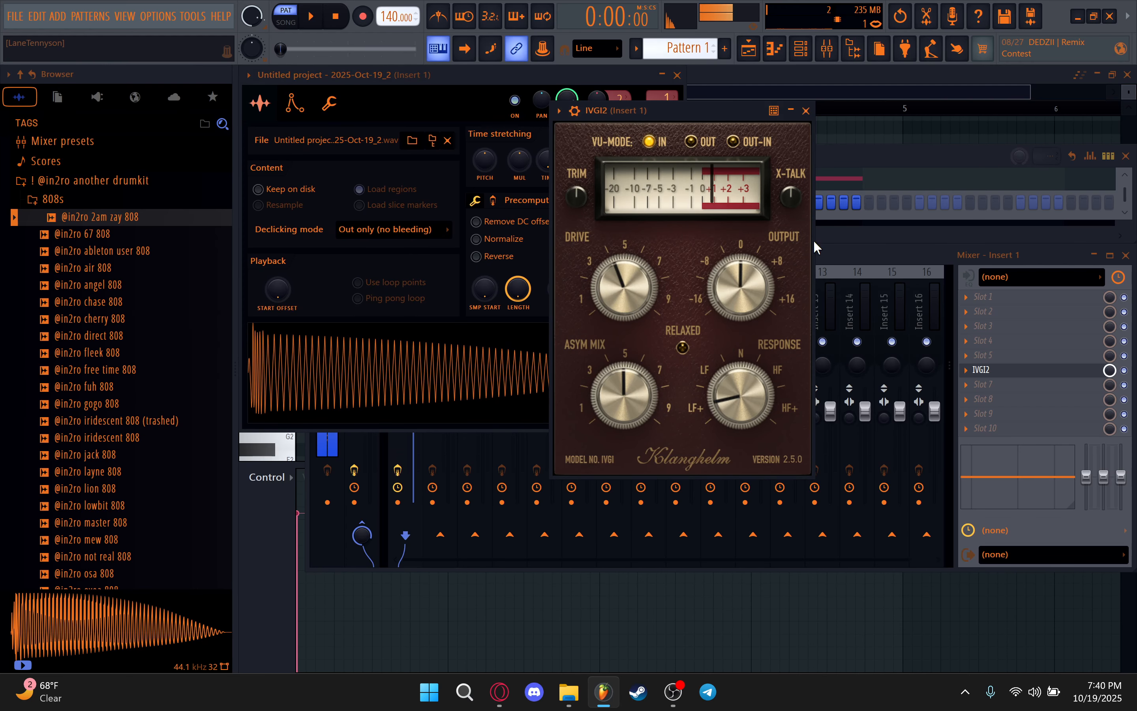
{"action": "key", "text": "space"}
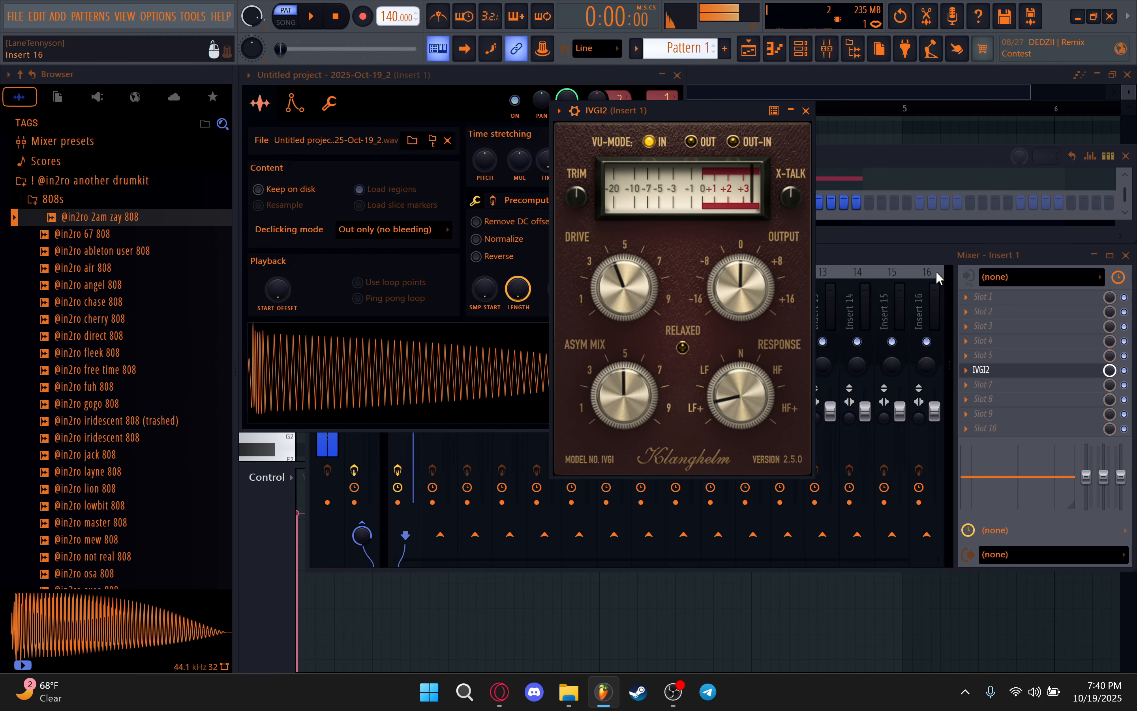
{"action": "left_click_drag", "start_coordinate": [731, 399], "coordinate": [740, 426]}
{"action": "key", "text": "space"}
{"action": "key", "text": "space"}
{"action": "key", "text": "space"}
{"action": "key", "text": "space"}
Try a much higher IVGI2 drive, bring it back to about 4.44, and play the 808
{"action": "left_click_drag", "start_coordinate": [643, 293], "coordinate": [641, 263]}
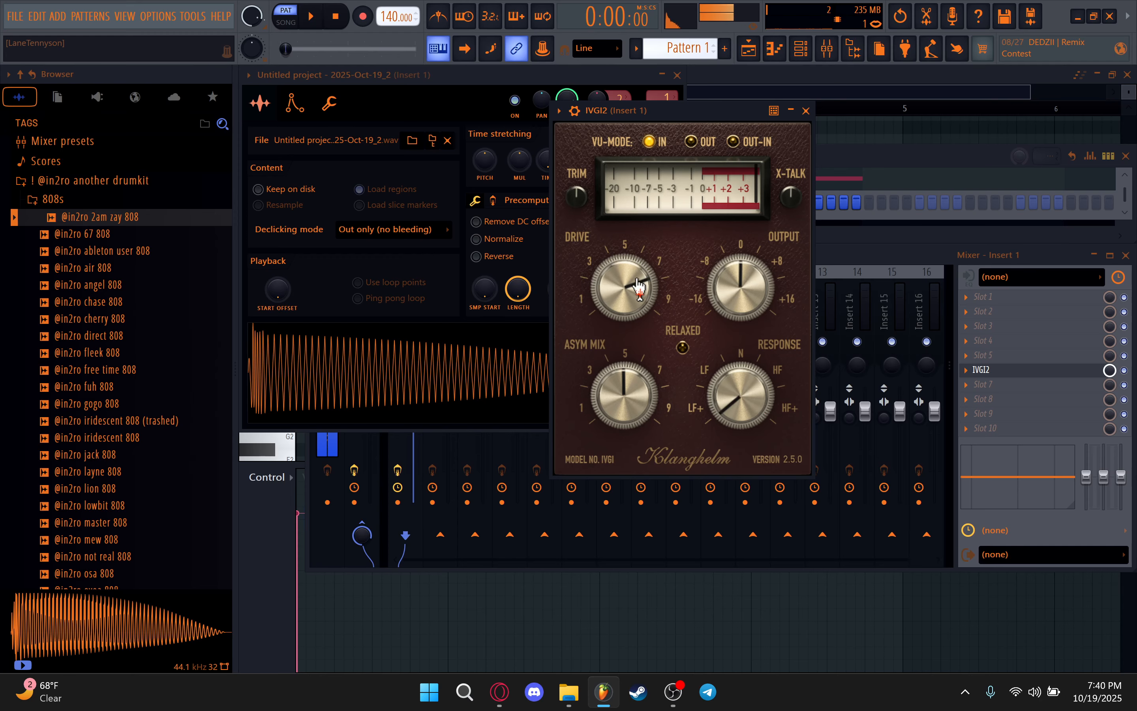
{"action": "key", "text": "space"}
{"action": "left_click_drag", "start_coordinate": [634, 314], "coordinate": [634, 328]}
{"action": "key", "text": "space"}
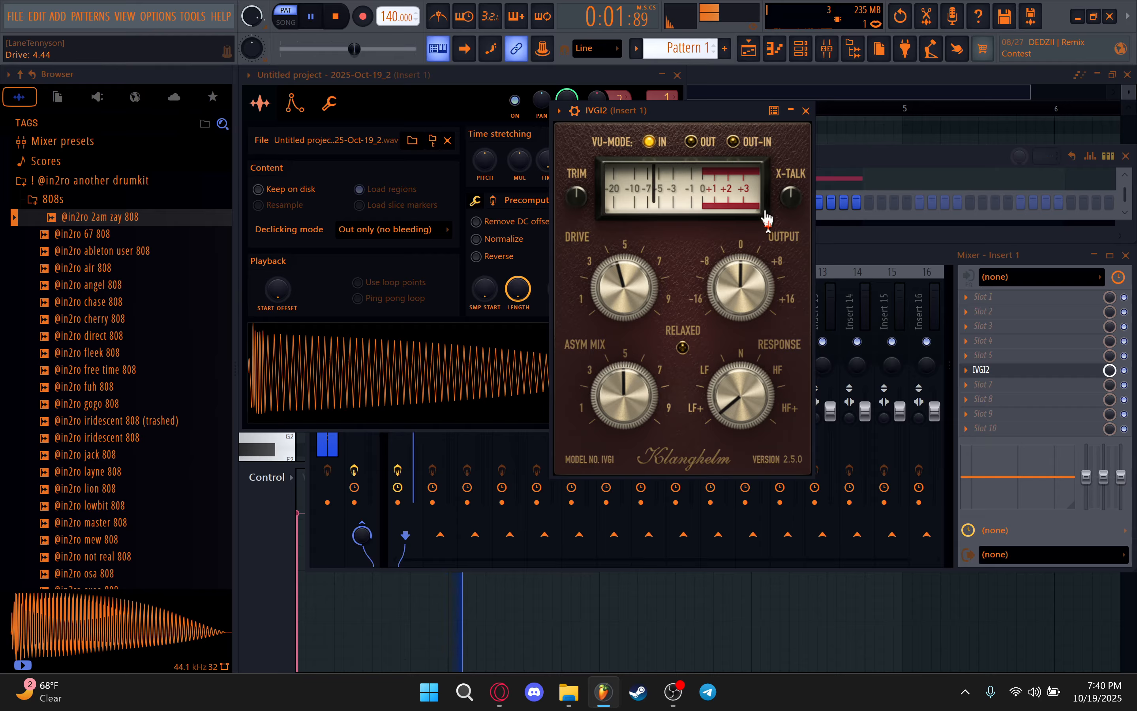
{"action": "left_click", "coordinate": [449, 77]}
{"action": "key", "text": "space"}
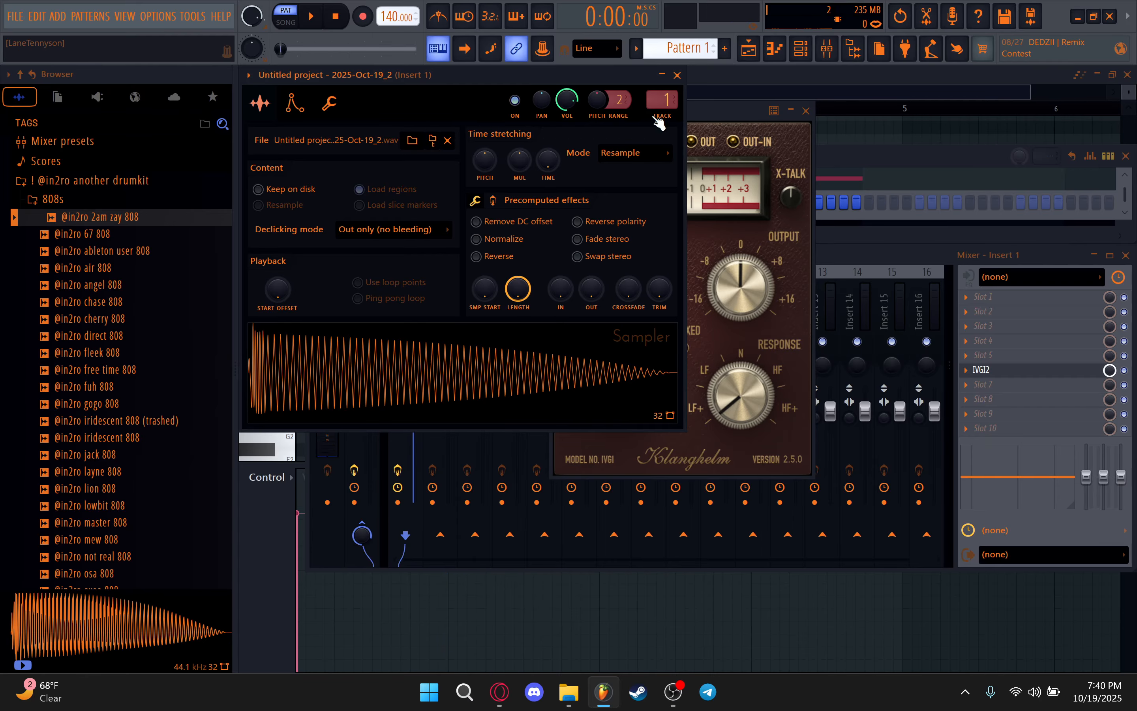
Close IVGI2, load Fruity Parametric EQ 2 into slot 8 of Insert 1, and play the 808 through it
{"action": "left_click", "coordinate": [807, 111]}
{"action": "left_click", "coordinate": [983, 399]}
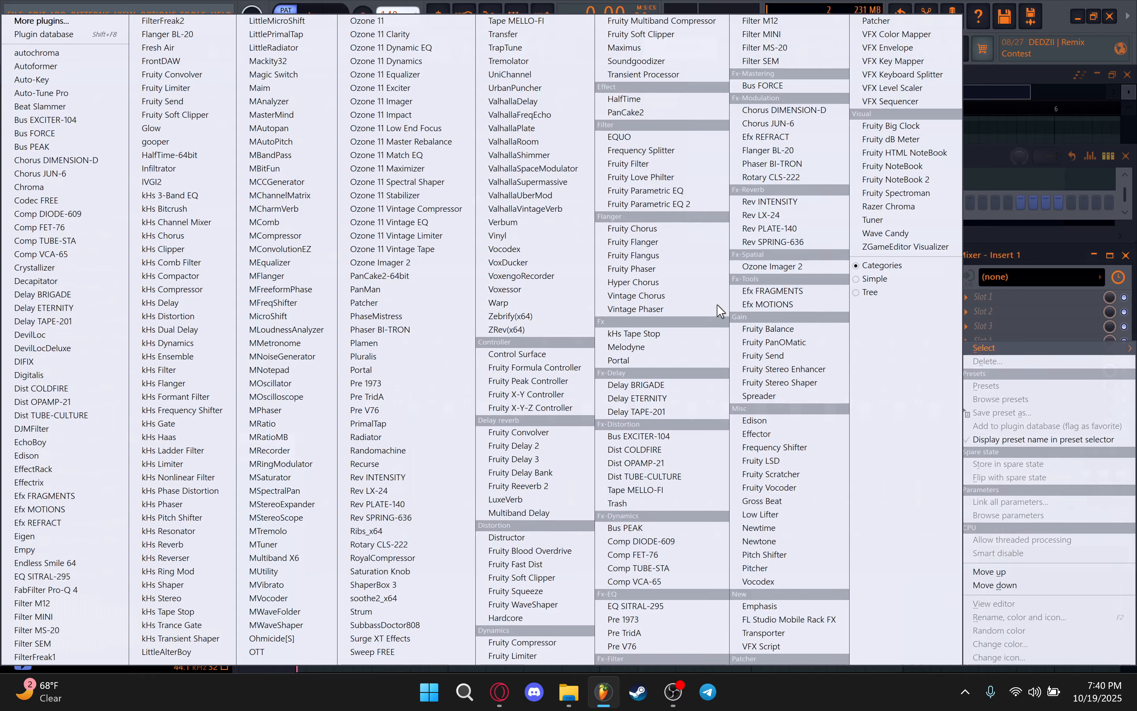
{"action": "left_click", "coordinate": [658, 191]}
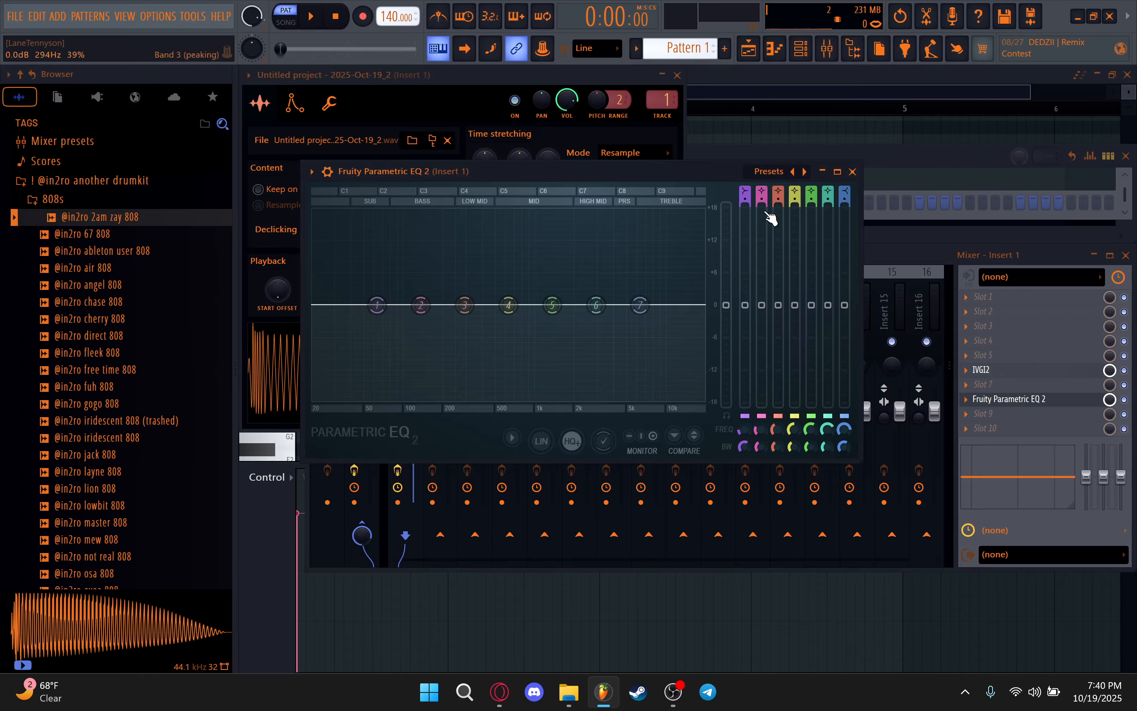
{"action": "key", "text": "space"}
{"action": "key", "text": "space"}
{"action": "key", "text": "space"}
{"action": "key", "text": "space"}
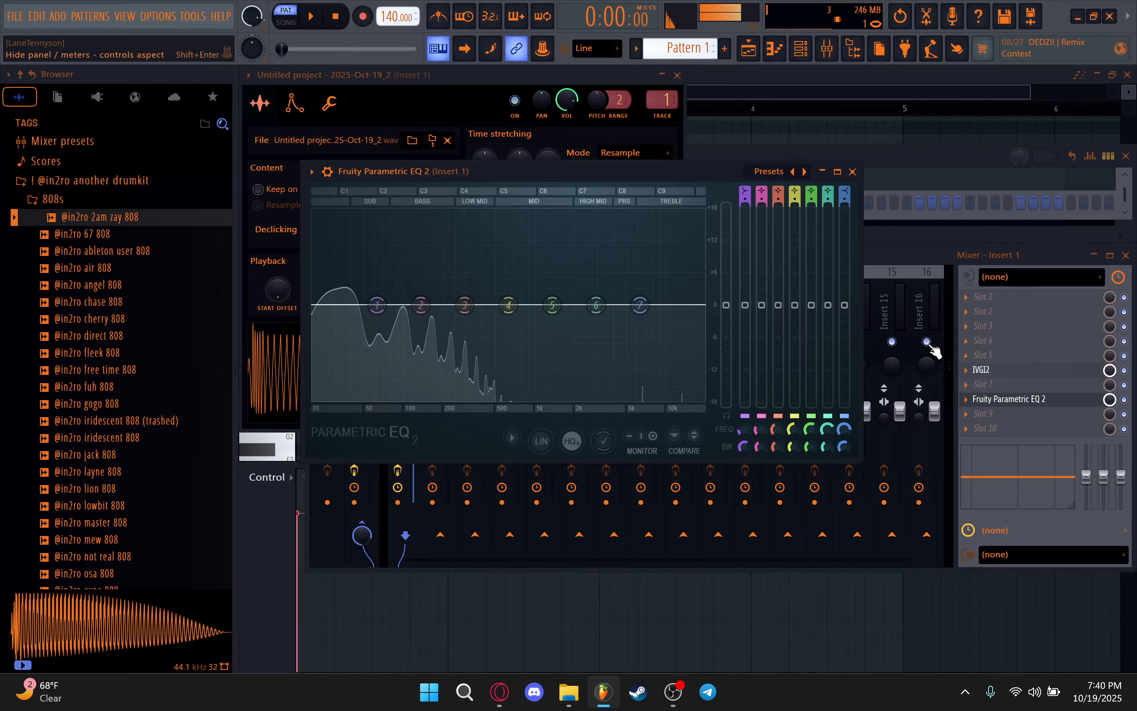
Change EQ band 1 to a high pass with Steep 4 order and lower its cutoff to about 20 Hz
{"action": "right_click", "coordinate": [378, 304]}
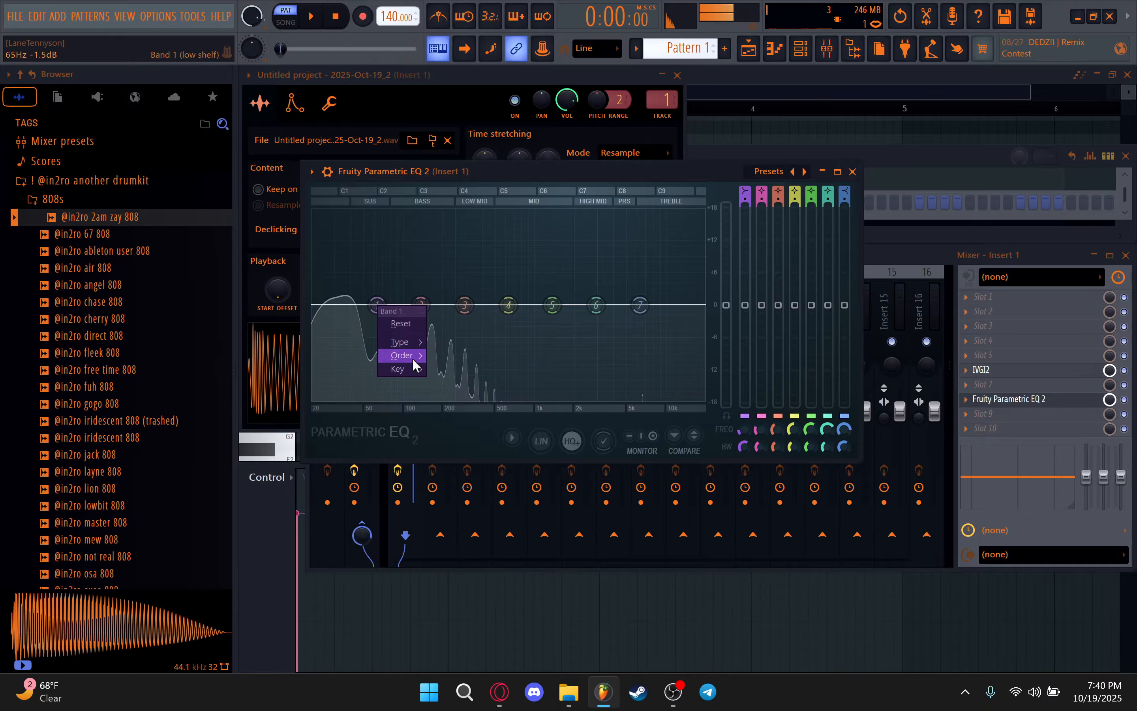
{"action": "mouse_move", "coordinate": [403, 345]}
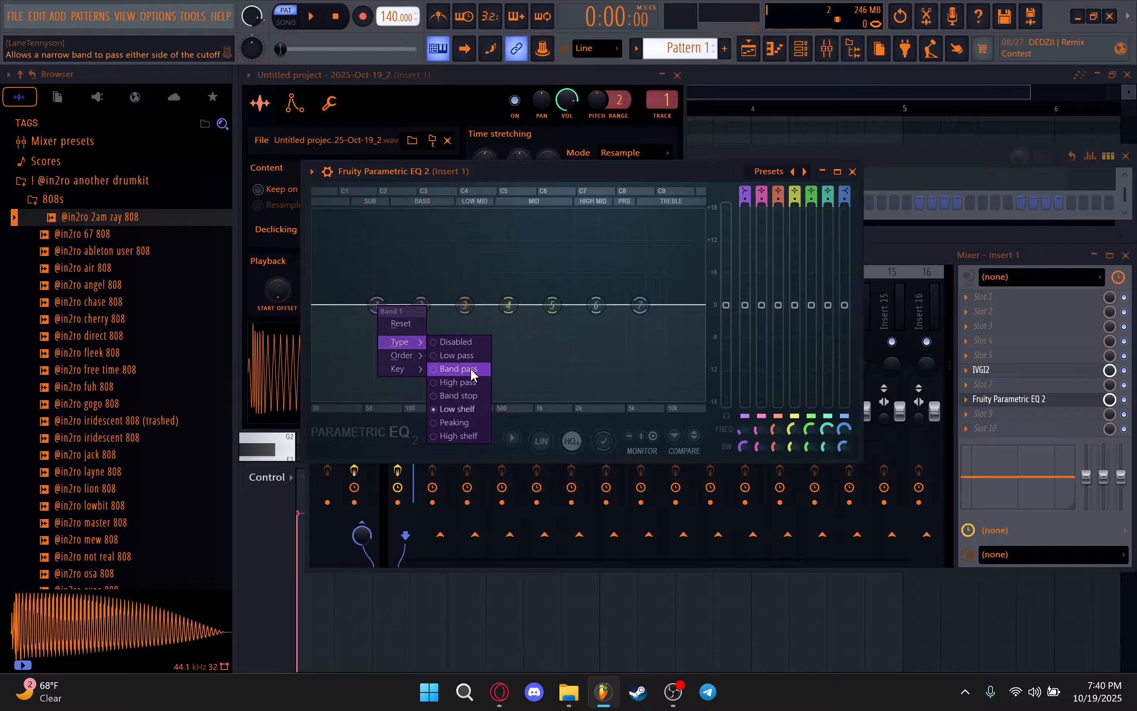
{"action": "left_click", "coordinate": [472, 382]}
{"action": "right_click", "coordinate": [378, 305]}
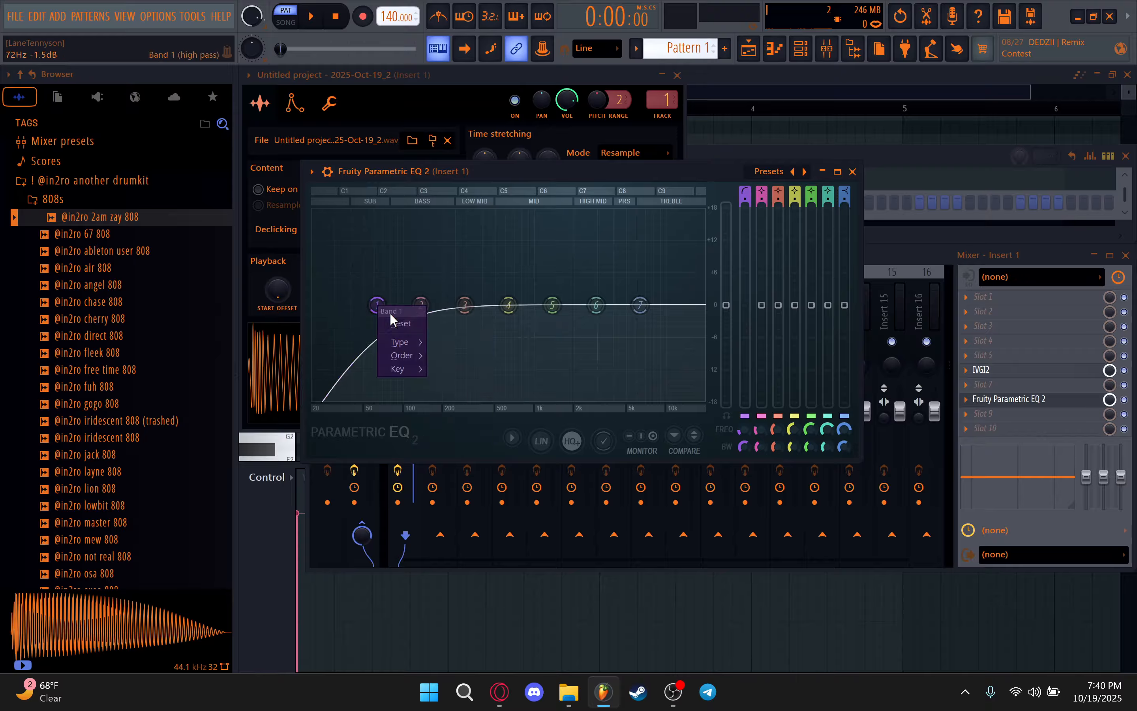
{"action": "mouse_move", "coordinate": [412, 358]}
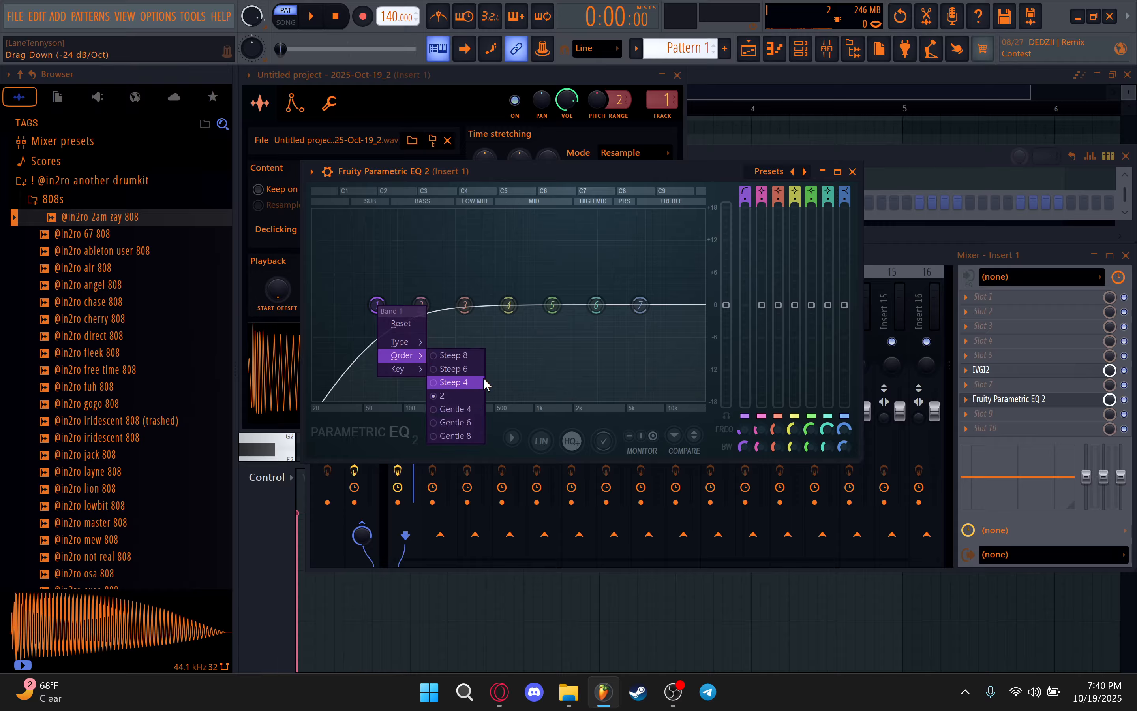
{"action": "left_click", "coordinate": [452, 383]}
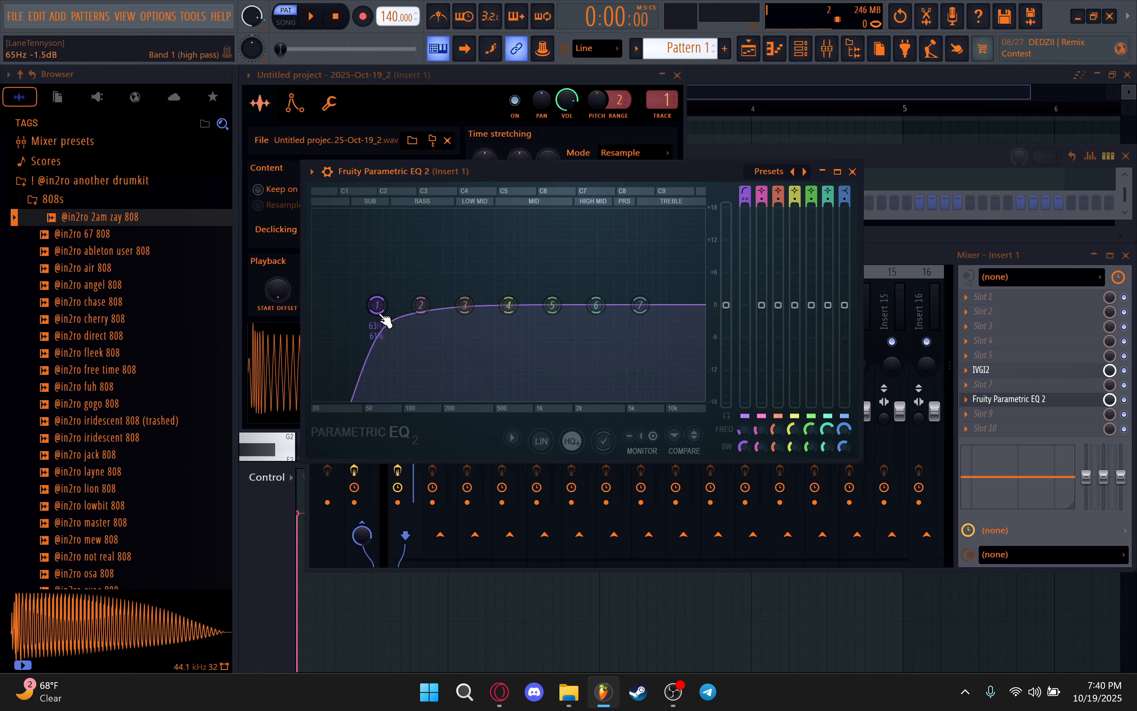
{"action": "left_click_drag", "start_coordinate": [377, 305], "coordinate": [313, 305]}
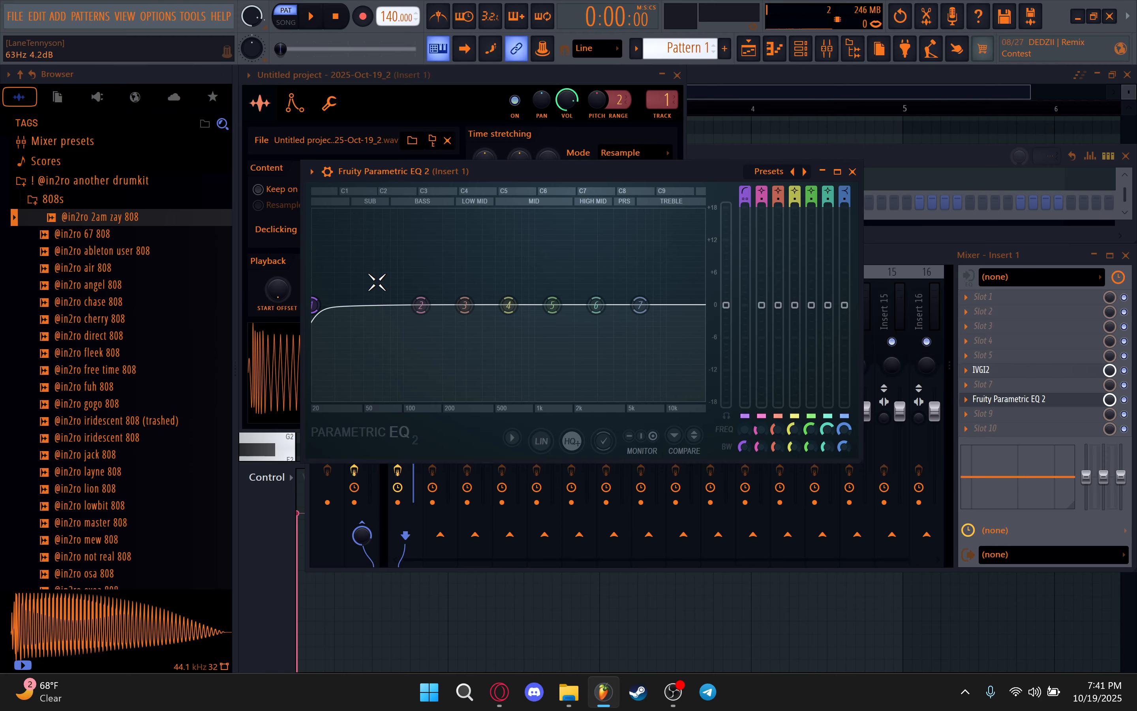
Compare order 2 with Steep 4 on the EQ's band 1 high pass, and play the 808 with Steep 4
{"action": "right_click", "coordinate": [326, 299]}
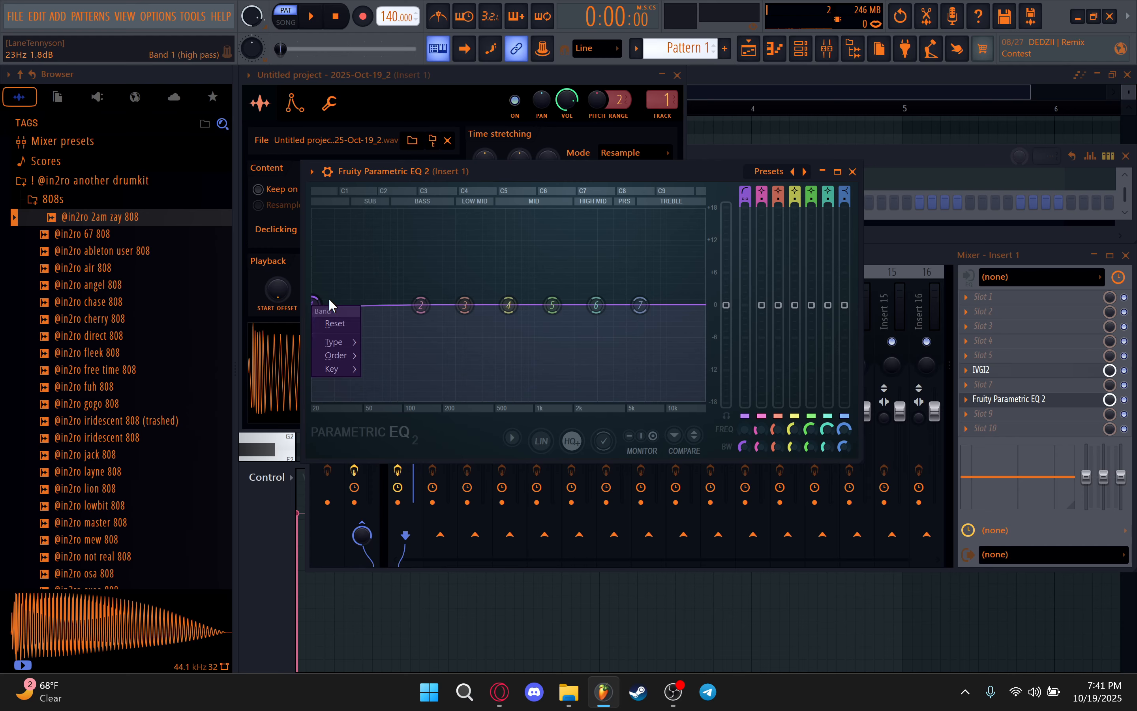
{"action": "mouse_move", "coordinate": [347, 359]}
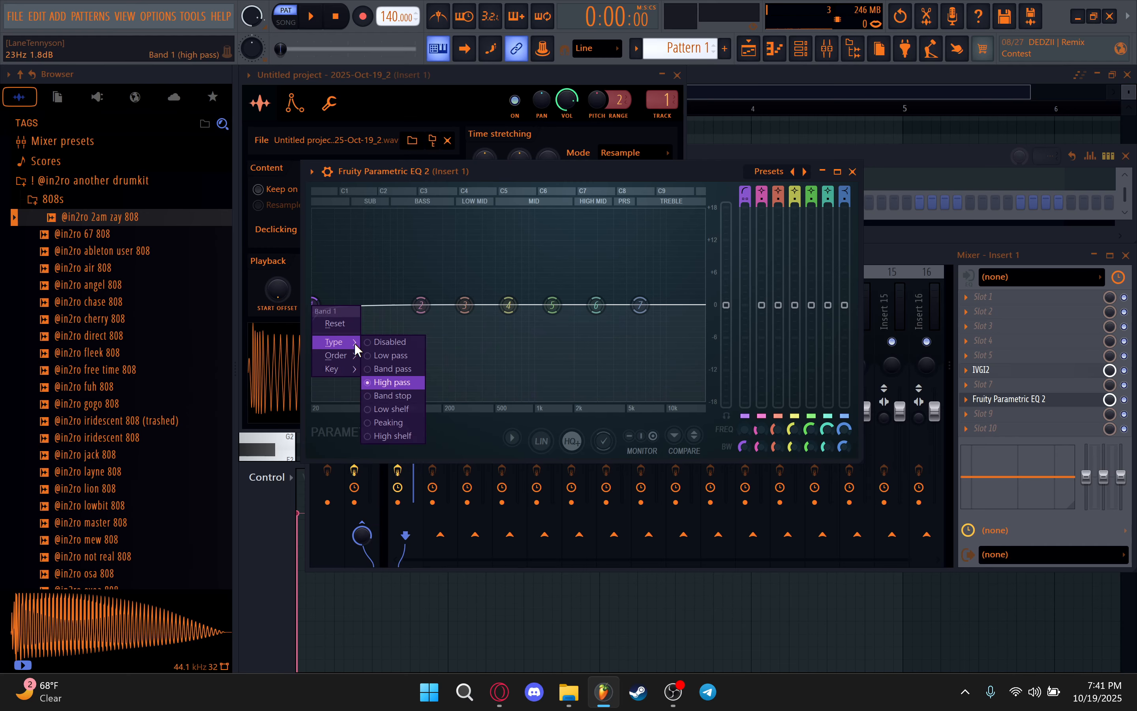
{"action": "left_click", "coordinate": [378, 395]}
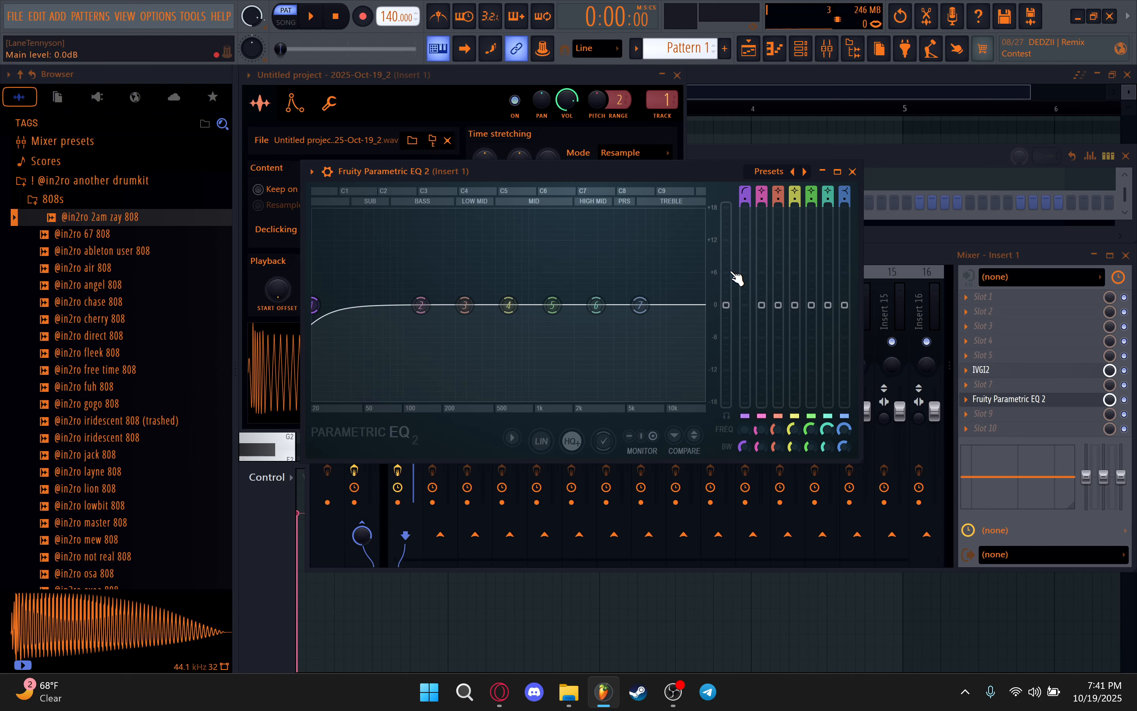
{"action": "right_click", "coordinate": [315, 305]}
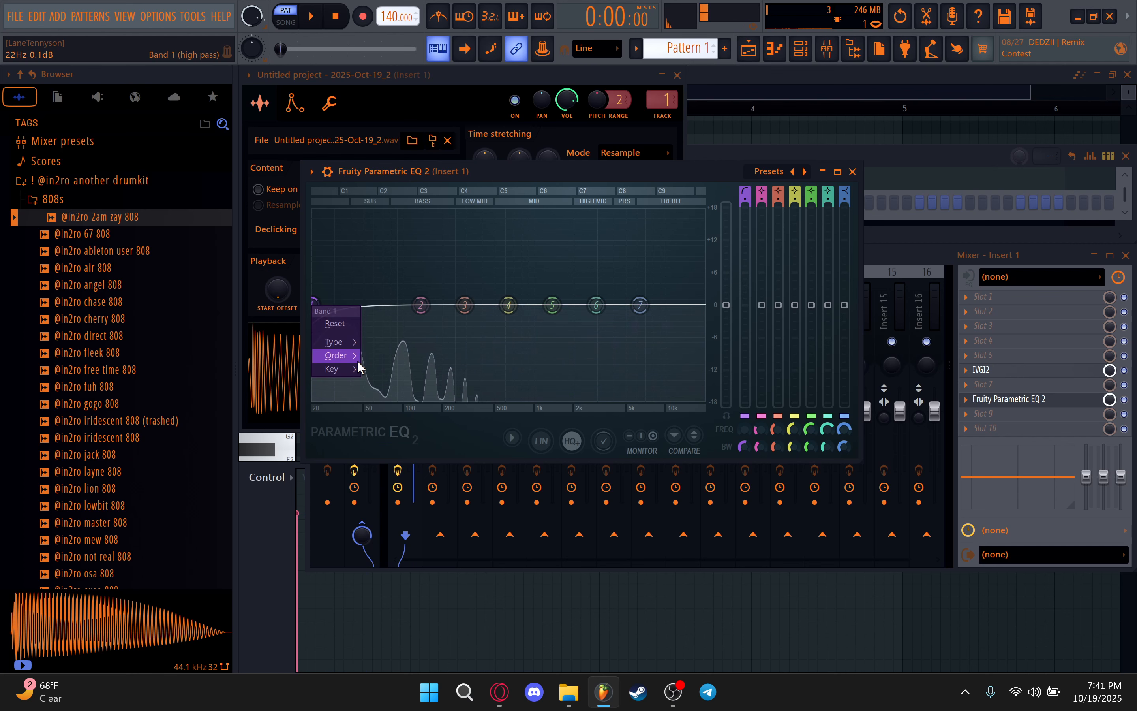
{"action": "mouse_move", "coordinate": [359, 361]}
{"action": "left_click", "coordinate": [381, 382]}
{"action": "key", "text": "space"}
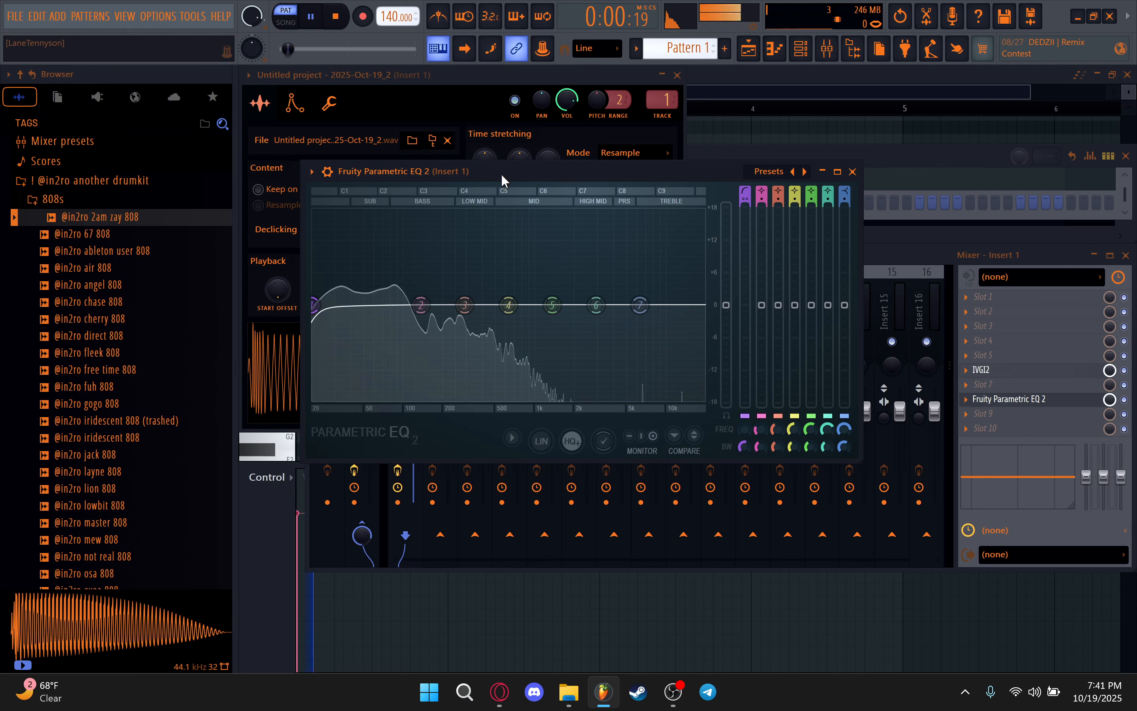
{"action": "key", "text": "space"}
Set the order of the EQ's band 1 high pass to 2 and close the EQ
{"action": "right_click", "coordinate": [314, 306]}
{"action": "mouse_move", "coordinate": [336, 355]}
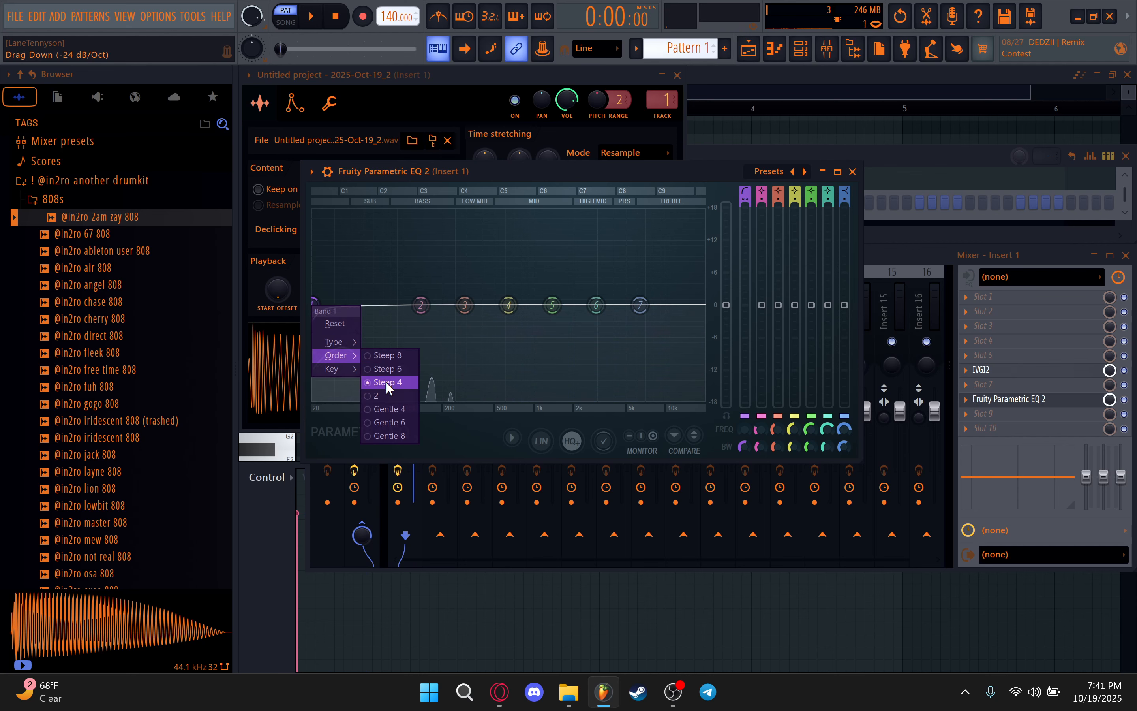
{"action": "left_click", "coordinate": [382, 397]}
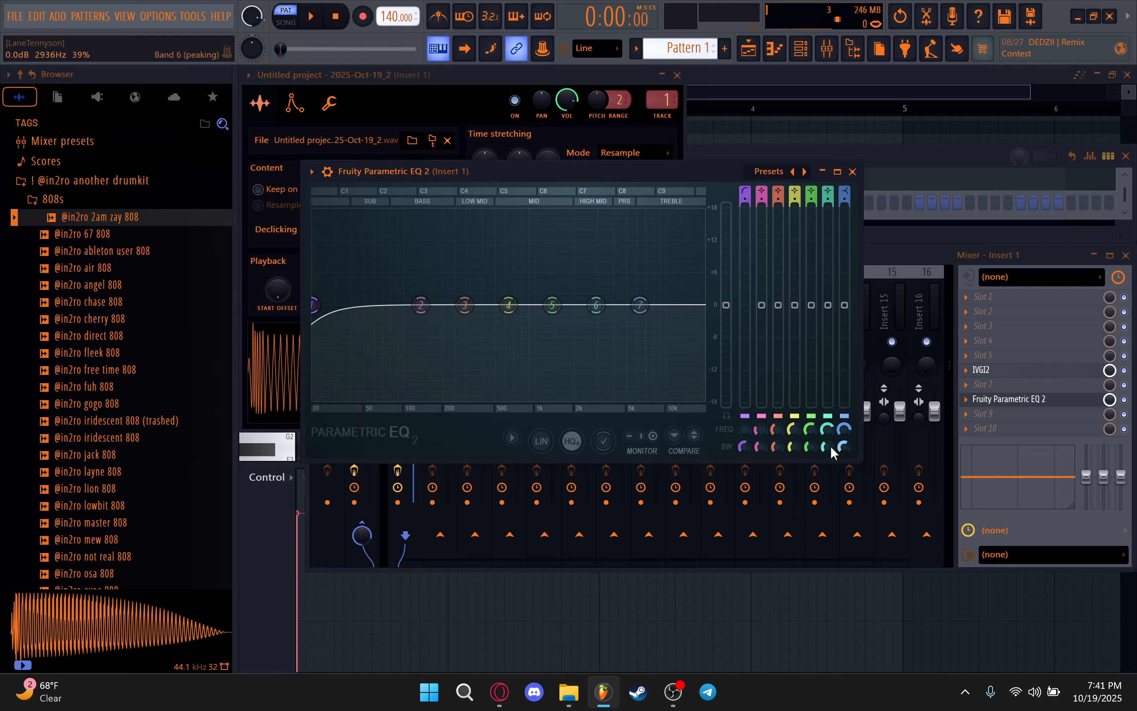
{"action": "left_click", "coordinate": [853, 172]}
Preview the resampled 808, move Fruity Parametric EQ 2 to slot 5 ahead of IVGI2, and play the result
{"action": "left_click_drag", "start_coordinate": [570, 83], "coordinate": [699, 77]}
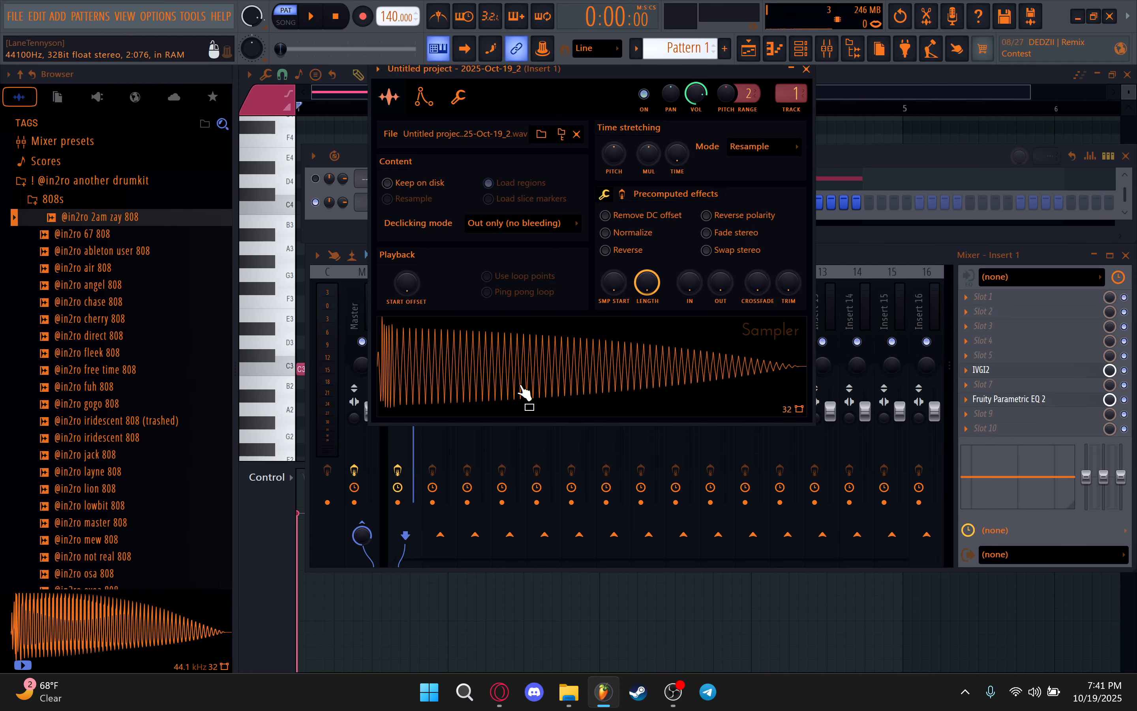
{"action": "left_click", "coordinate": [521, 385]}
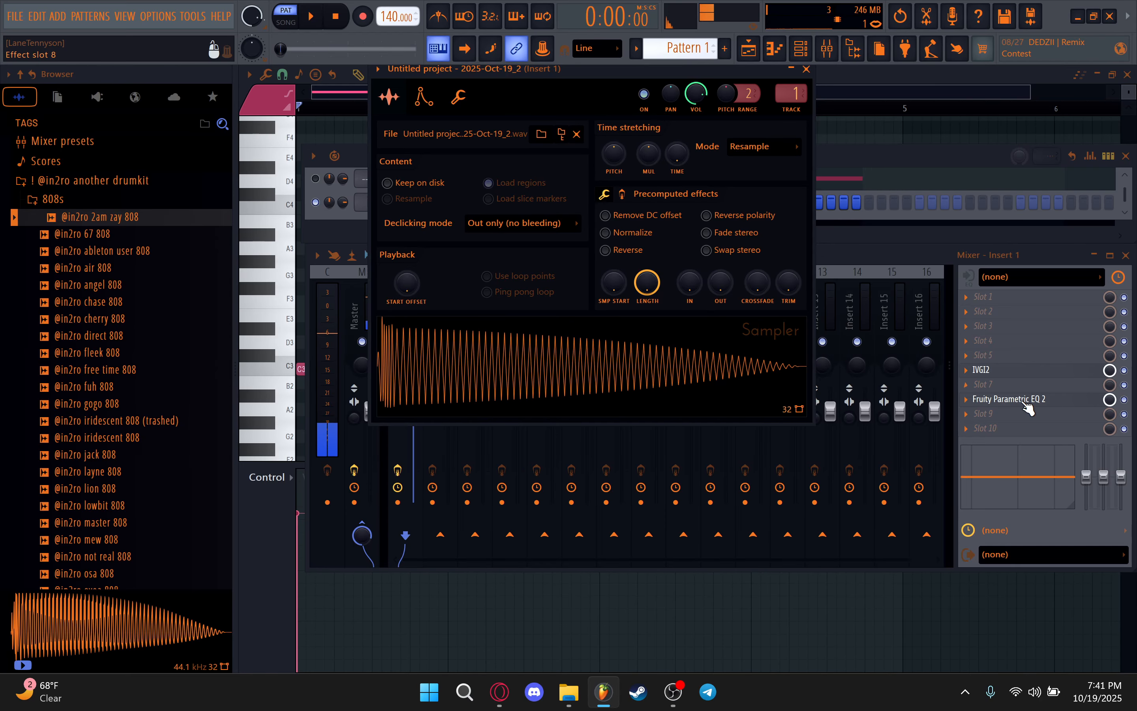
{"action": "left_click_drag", "start_coordinate": [1032, 404], "coordinate": [1028, 358]}
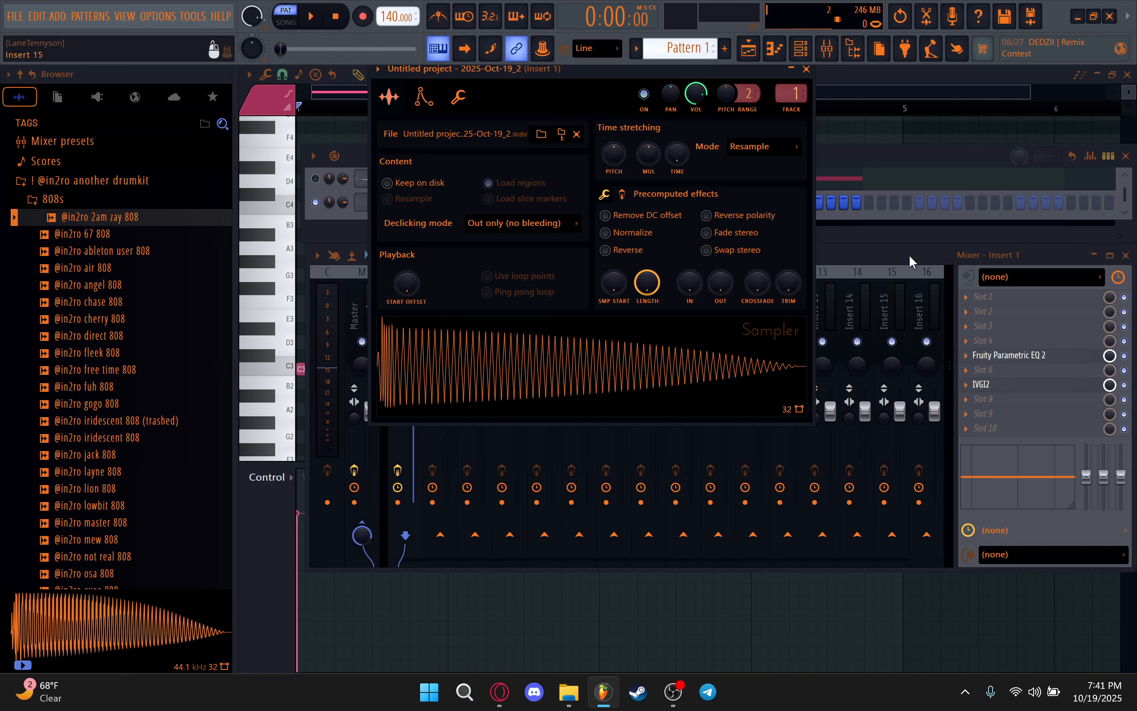
{"action": "left_click_drag", "start_coordinate": [767, 68], "coordinate": [720, 68]}
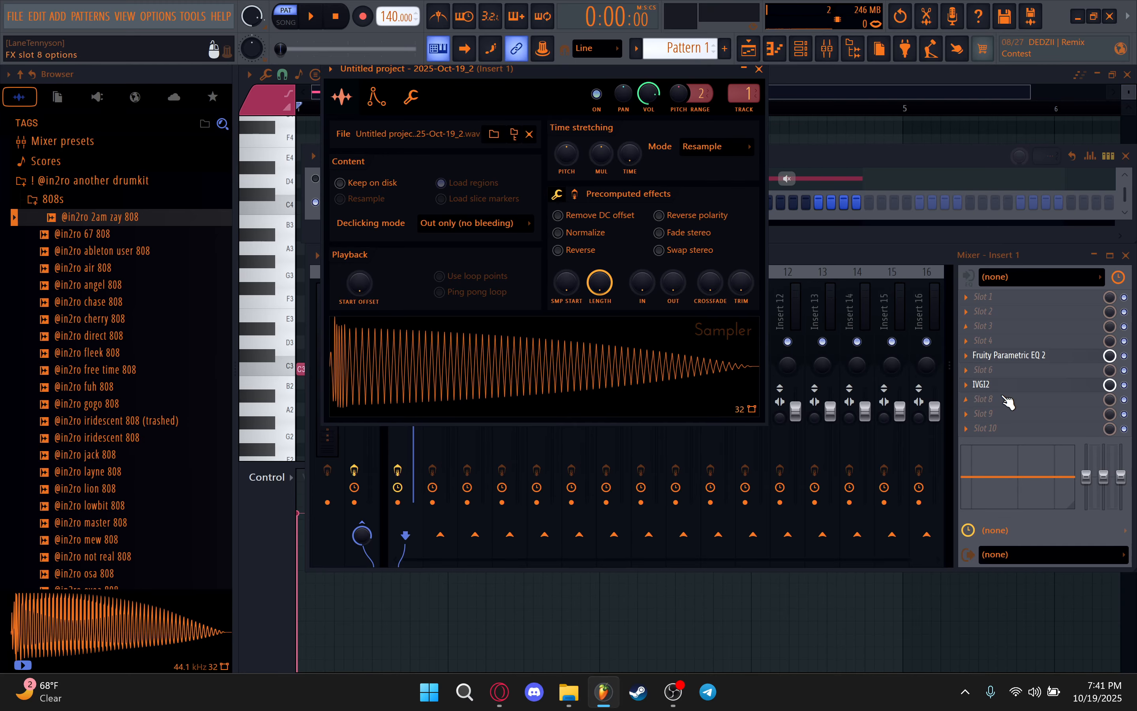
{"action": "key", "text": "space"}
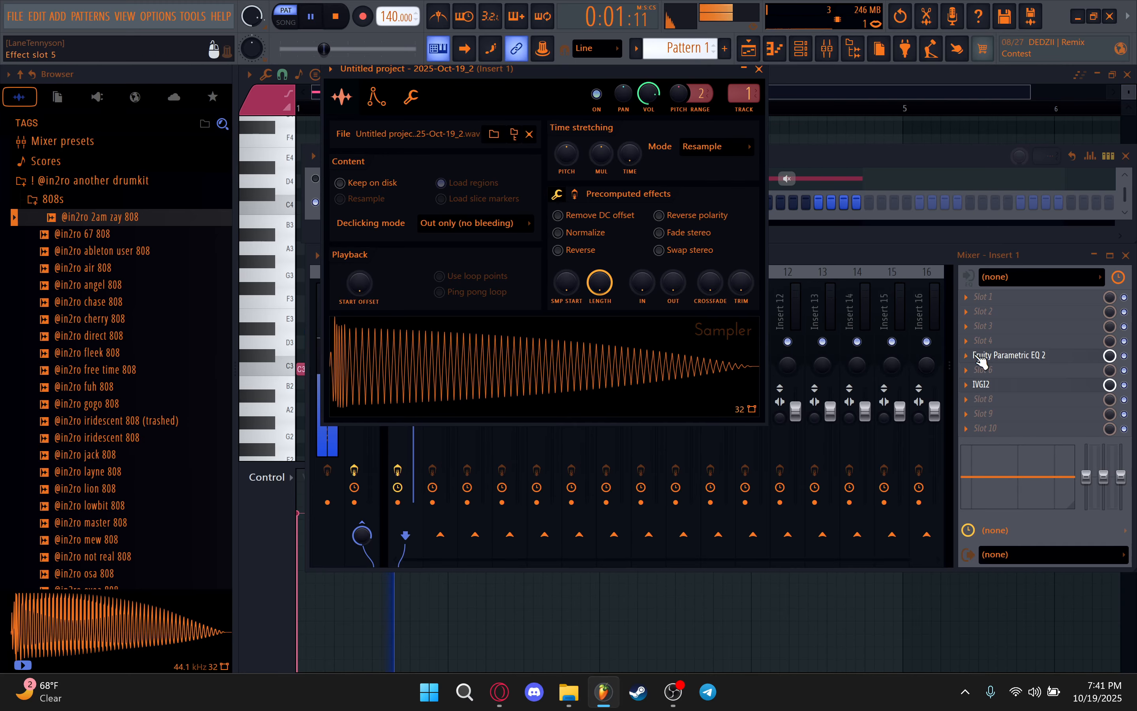
{"action": "key", "text": "space"}
{"action": "mouse_move", "coordinate": [1026, 359]}
{"action": "left_mouse_down"}
{"action": "mouse_move", "coordinate": [1030, 399]}
{"action": "mouse_move", "coordinate": [1031, 356]}
{"action": "left_mouse_up"}
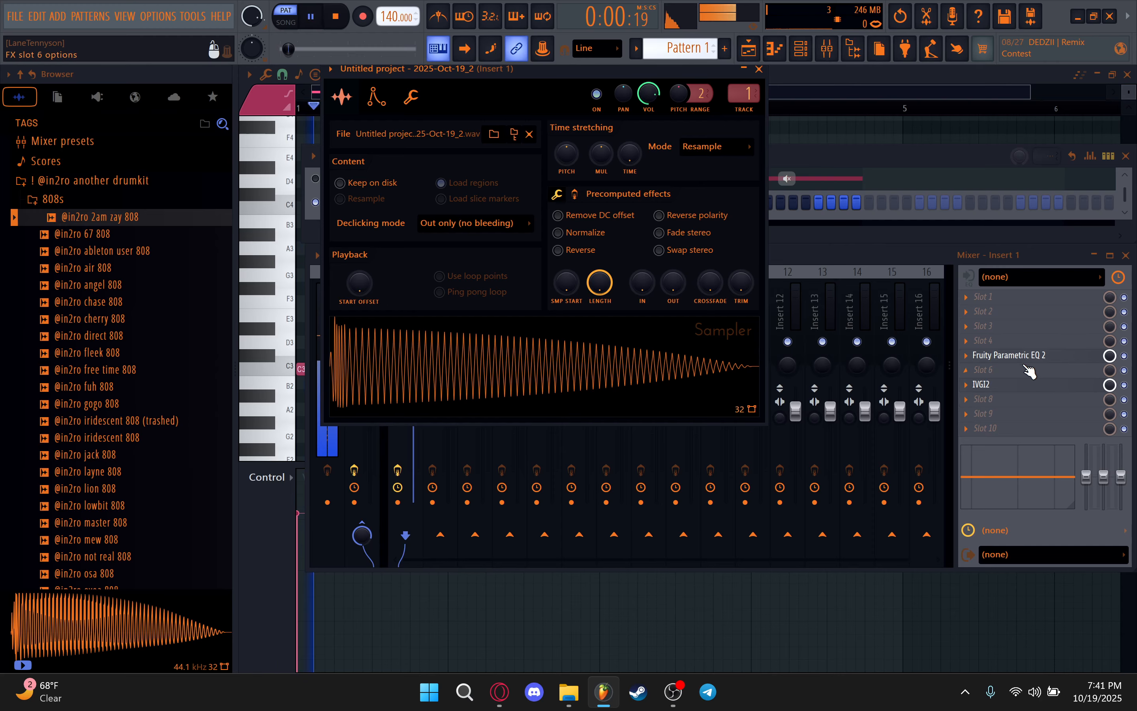
Record the equalized and saturated 808 into Edison on the Master track, stopping after one hit
{"action": "left_click", "coordinate": [366, 318]}
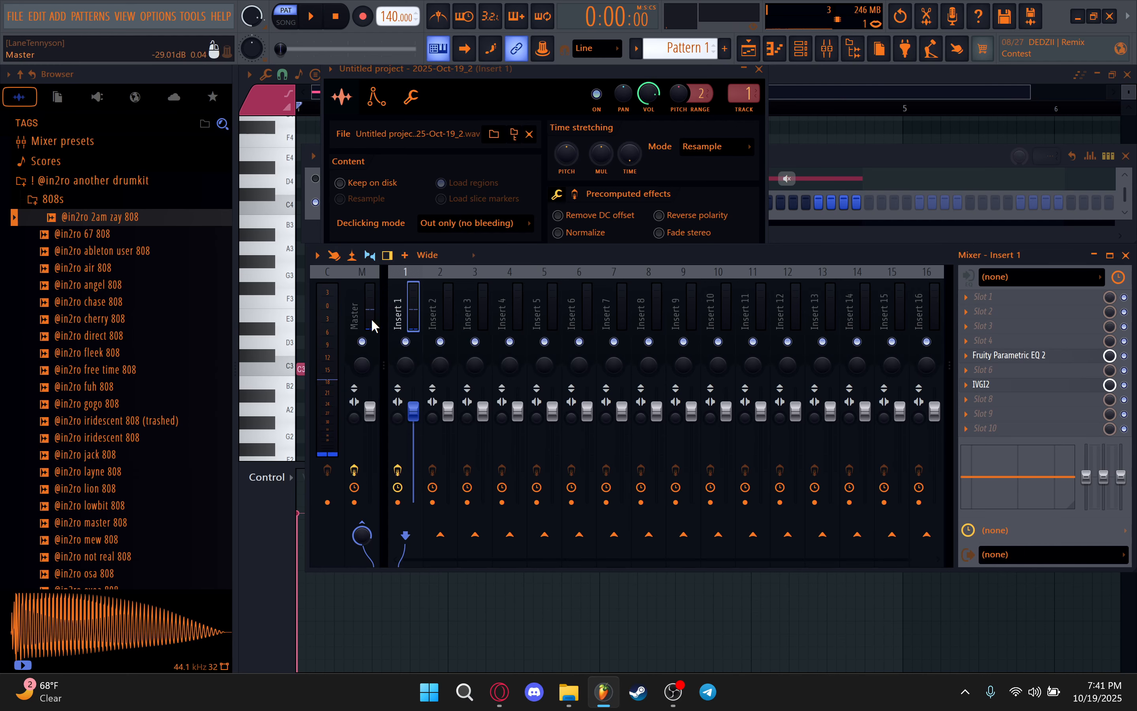
{"action": "left_click", "coordinate": [983, 329]}
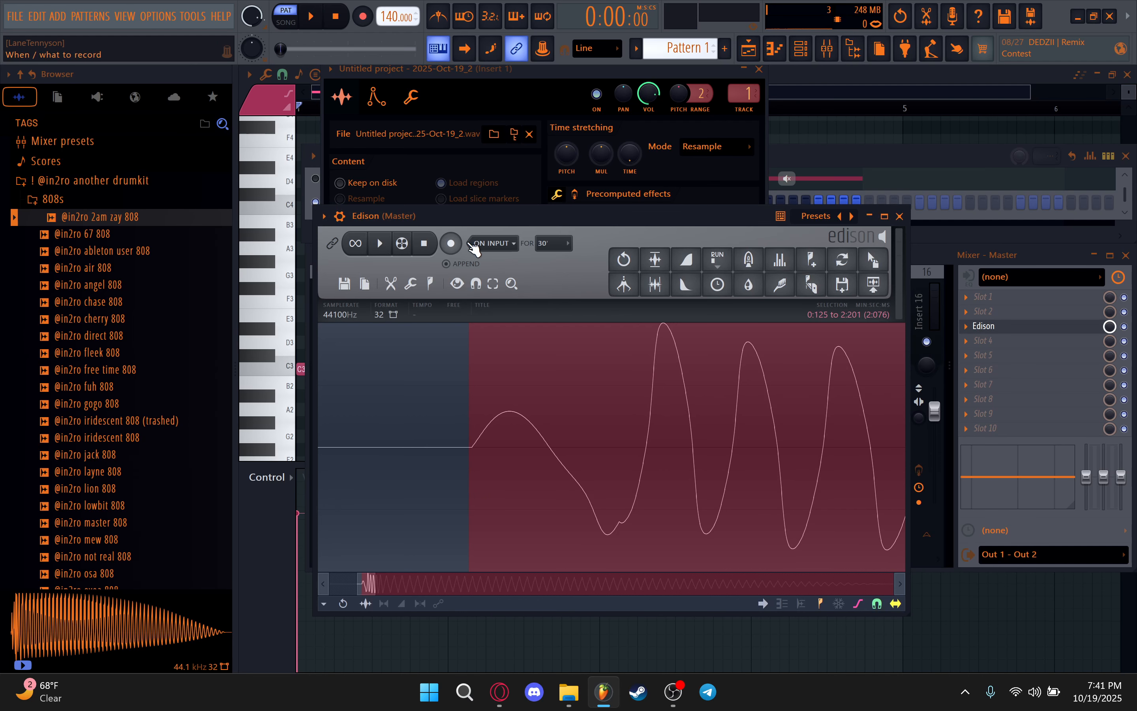
{"action": "left_click", "coordinate": [452, 244]}
{"action": "left_click", "coordinate": [937, 256]}
{"action": "key", "text": "space"}
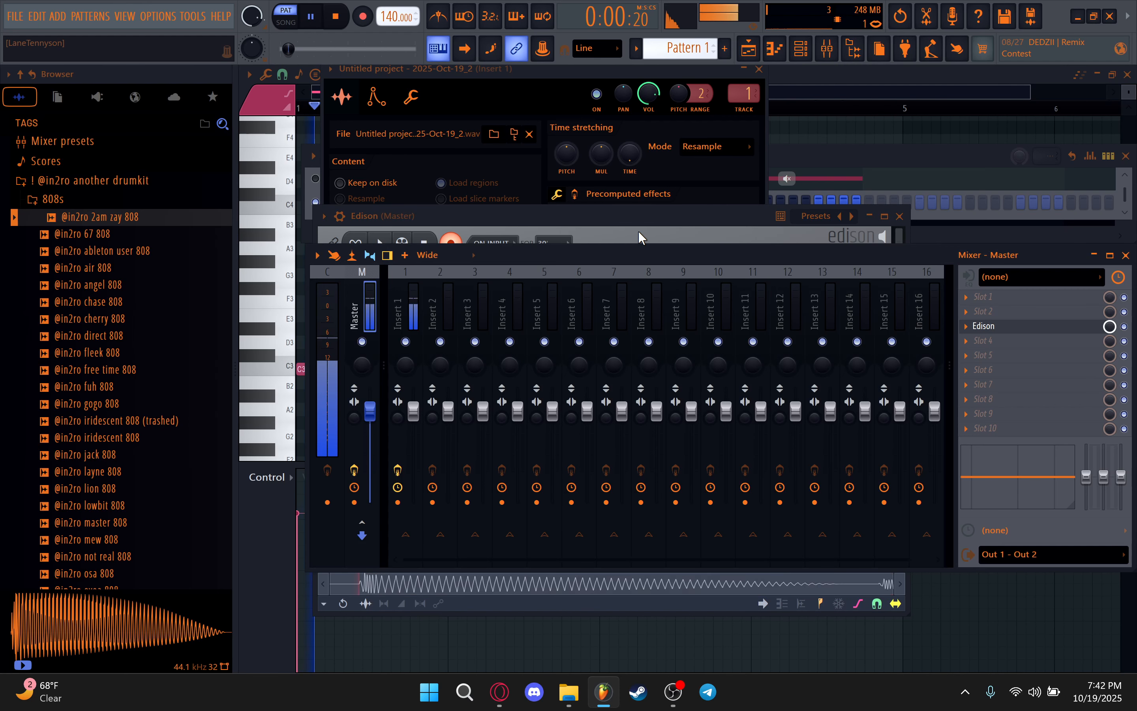
{"action": "left_click", "coordinate": [661, 228]}
{"action": "left_click", "coordinate": [944, 259]}
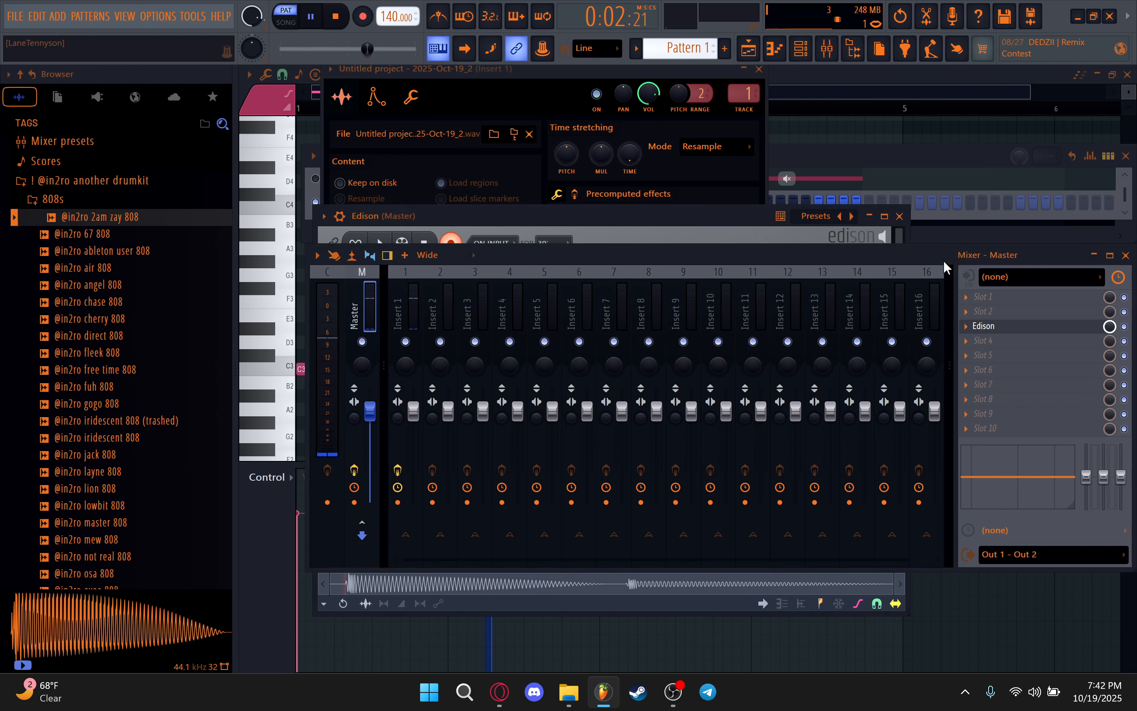
{"action": "key", "text": "space"}
{"action": "left_click", "coordinate": [714, 237]}
{"action": "left_click", "coordinate": [450, 244]}
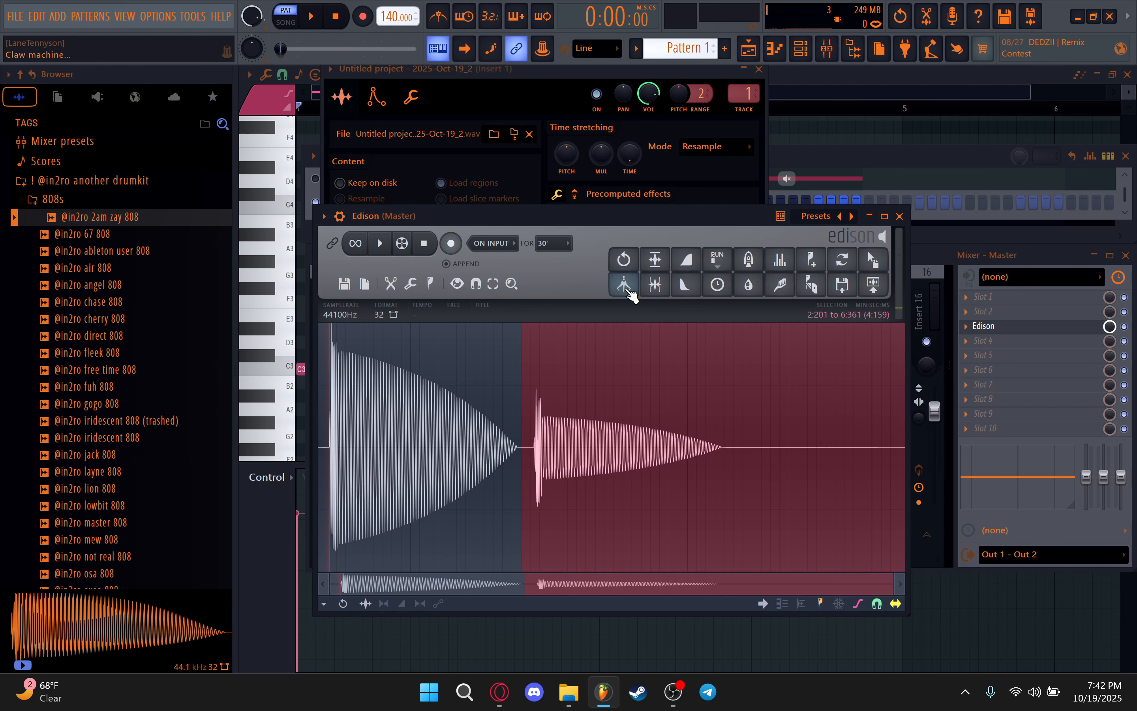
Normalize the newly recorded 808 from 2:201 to 6:361 in Edison and play it back
{"action": "left_click", "coordinate": [655, 259]}
{"action": "key", "text": "space"}
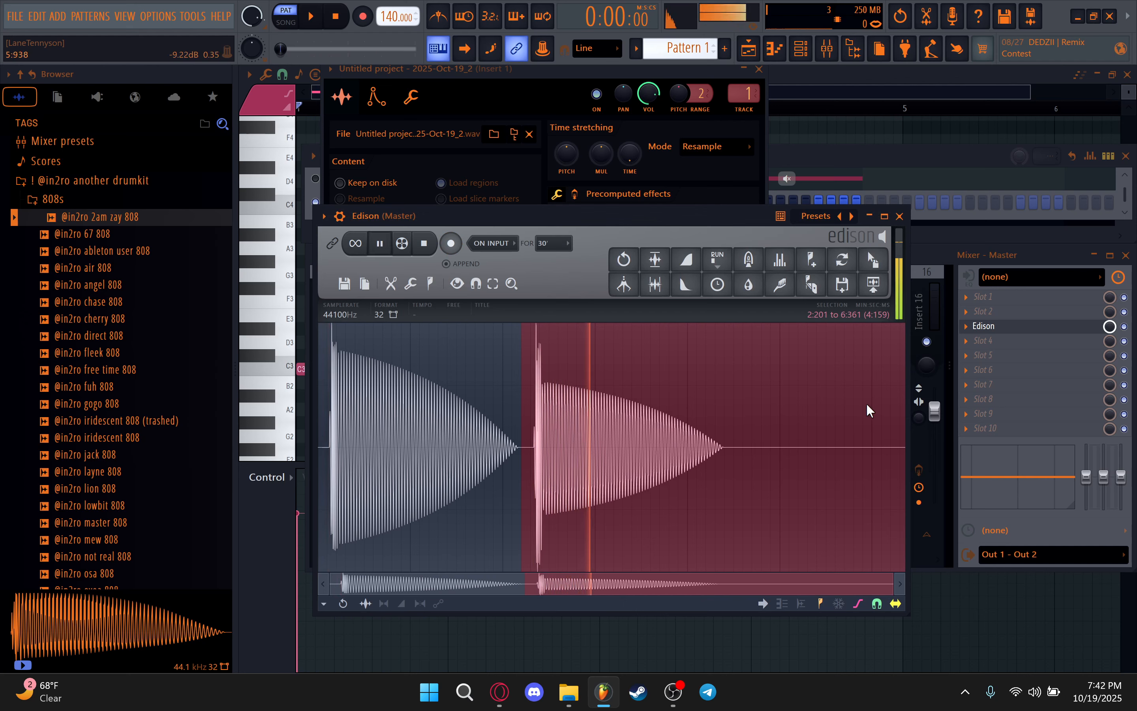
{"action": "key", "text": "space"}
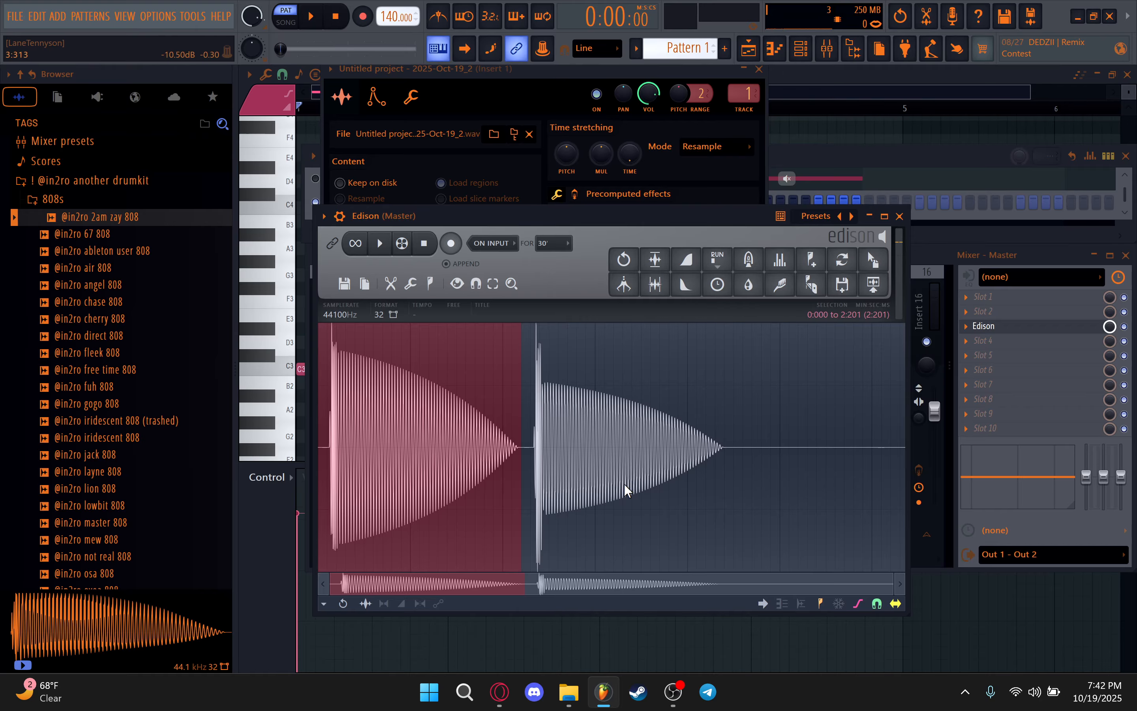
Delete the old 808 take from 0:000 to 2:201 in Edison and the trailing silence from 2:499 to 4:159
{"action": "key", "text": "Delete"}
{"action": "left_click_drag", "start_coordinate": [672, 480], "coordinate": [998, 465]}
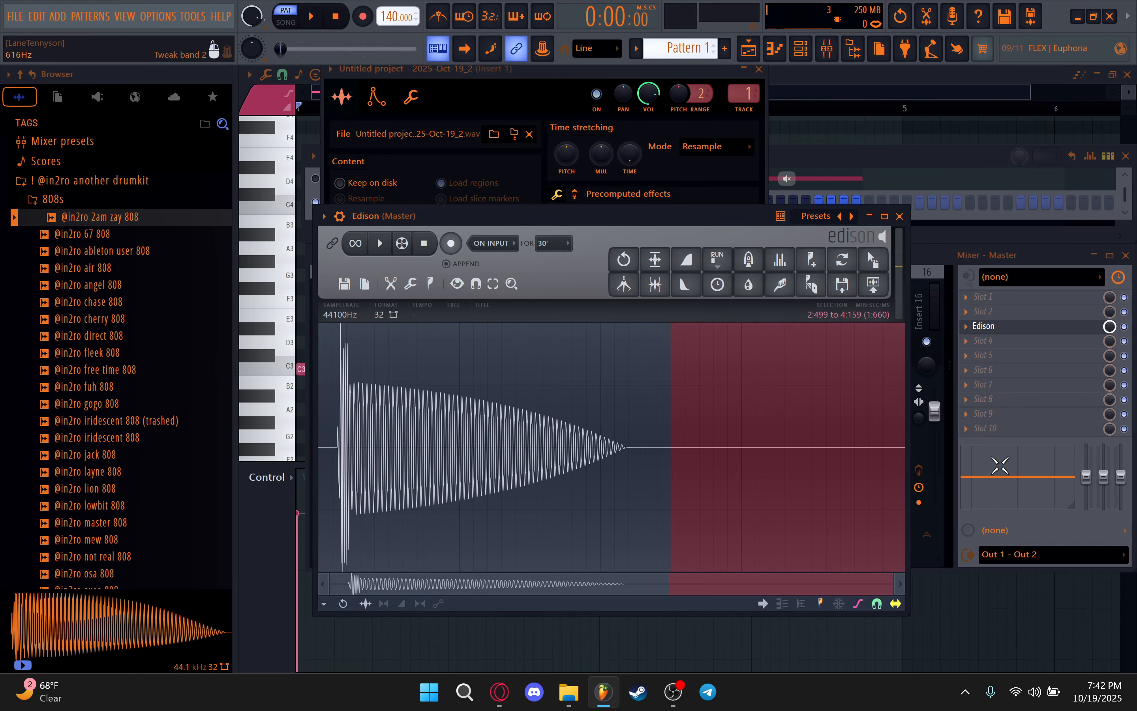
{"action": "key", "text": "Delete"}
Load the new 808 from its onset at 0:137 to 2:499 into the Insert 1 sampler and close the sampler and Edison
{"action": "left_click_drag", "start_coordinate": [362, 452], "coordinate": [996, 497]}
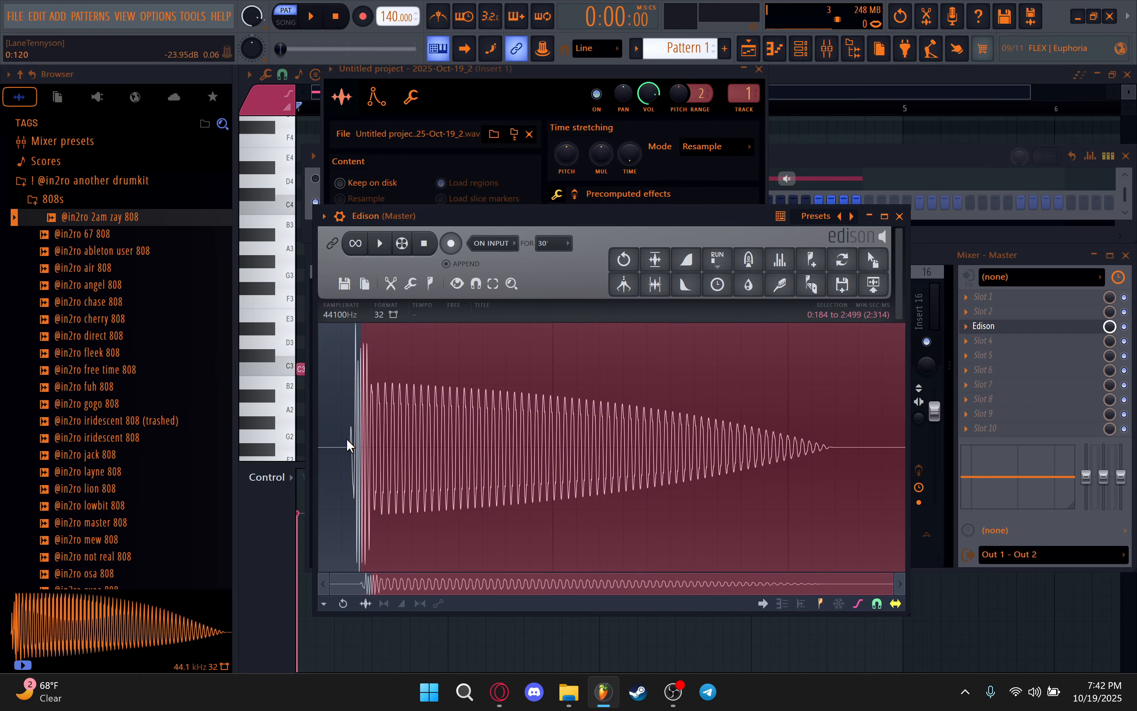
{"action": "right_click", "coordinate": [348, 451]}
{"action": "scroll", "coordinate": [342, 444], "scroll_direction": "up", "scroll_amount": 8}
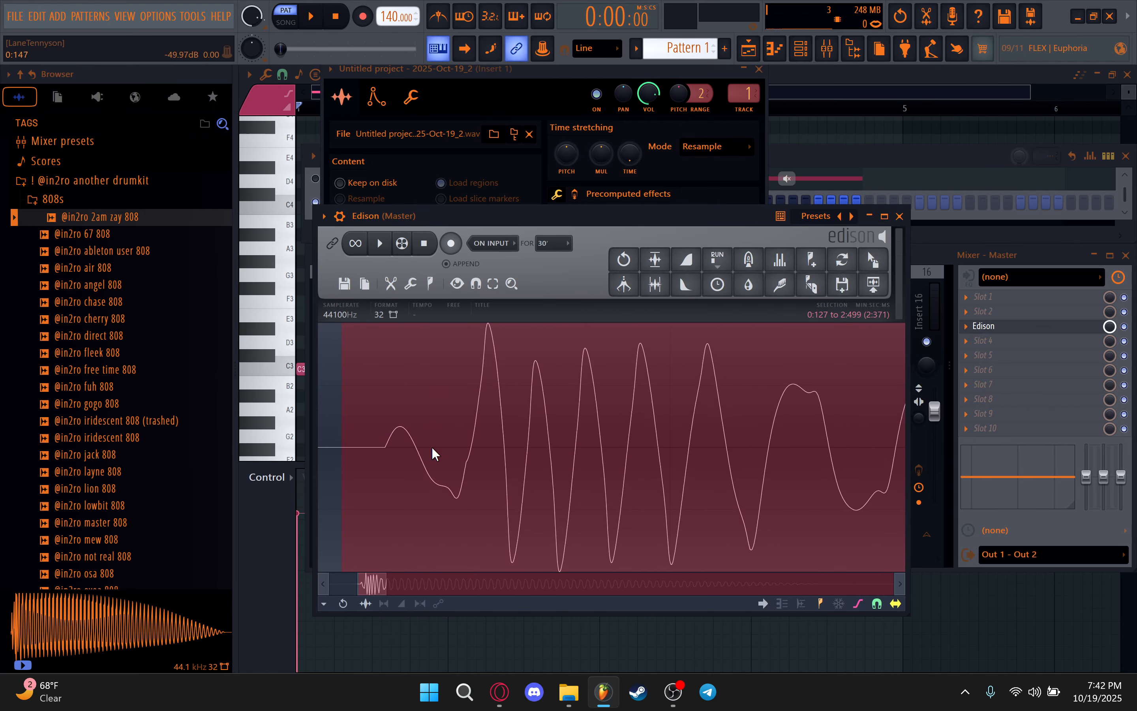
{"action": "right_click", "coordinate": [381, 459]}
{"action": "left_click", "coordinate": [551, 98]}
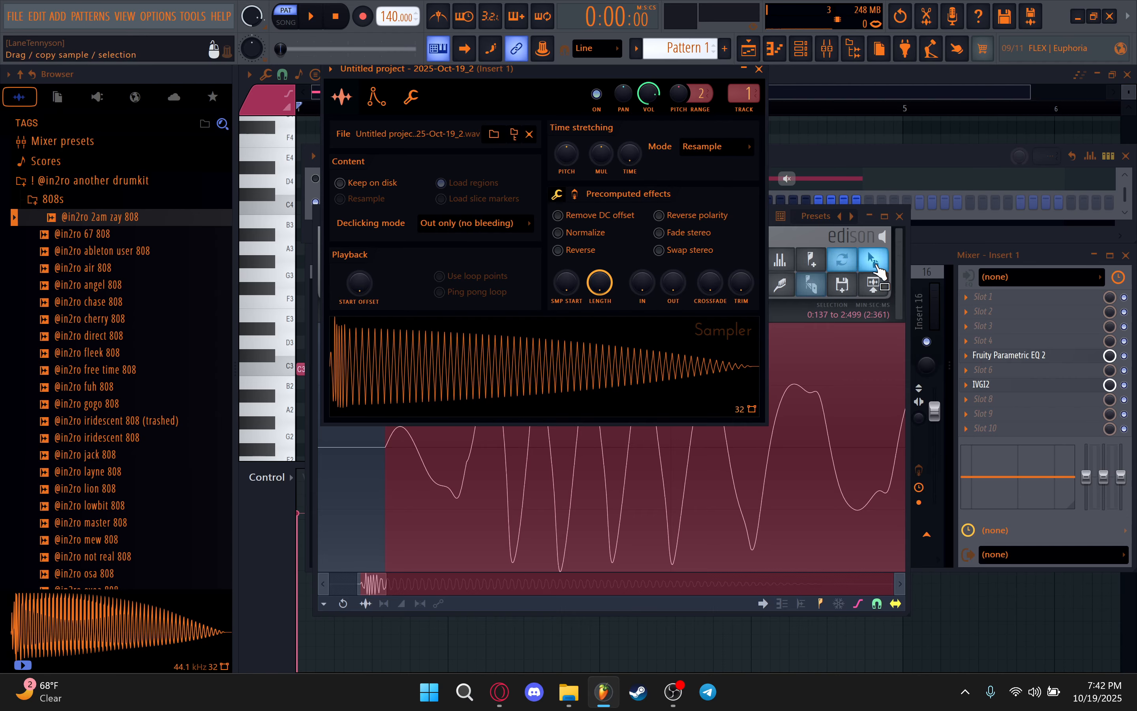
{"action": "left_click_drag", "start_coordinate": [874, 270], "coordinate": [640, 376]}
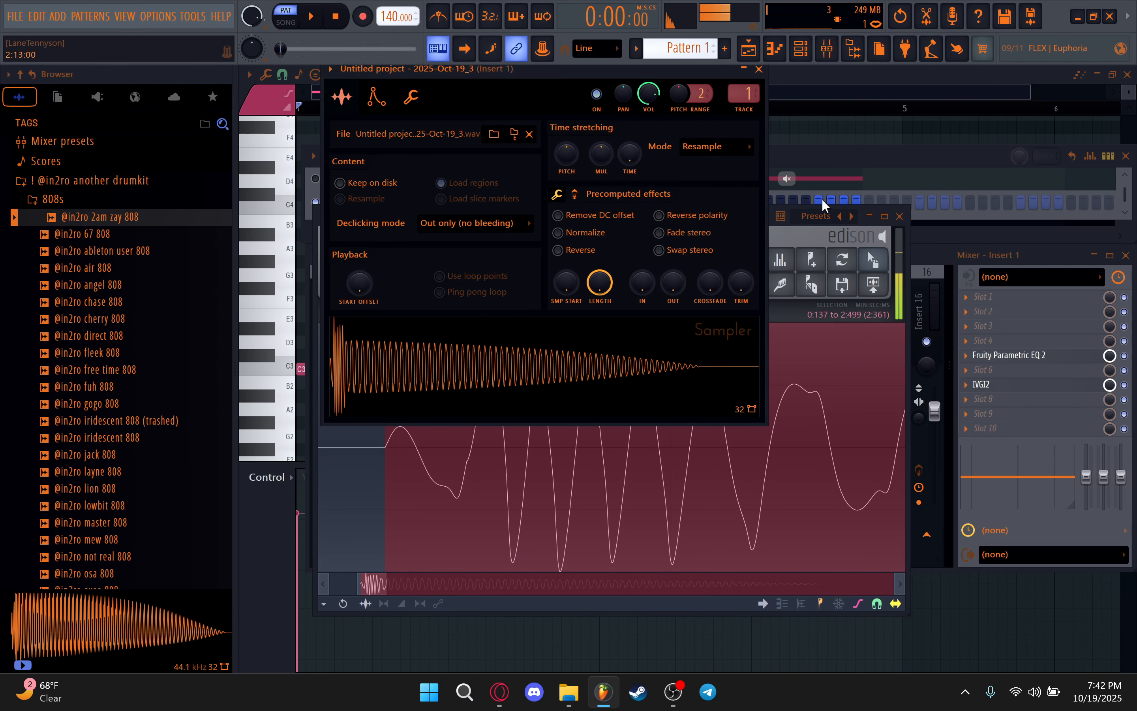
{"action": "left_click", "coordinate": [758, 68]}
{"action": "left_click", "coordinate": [899, 216]}
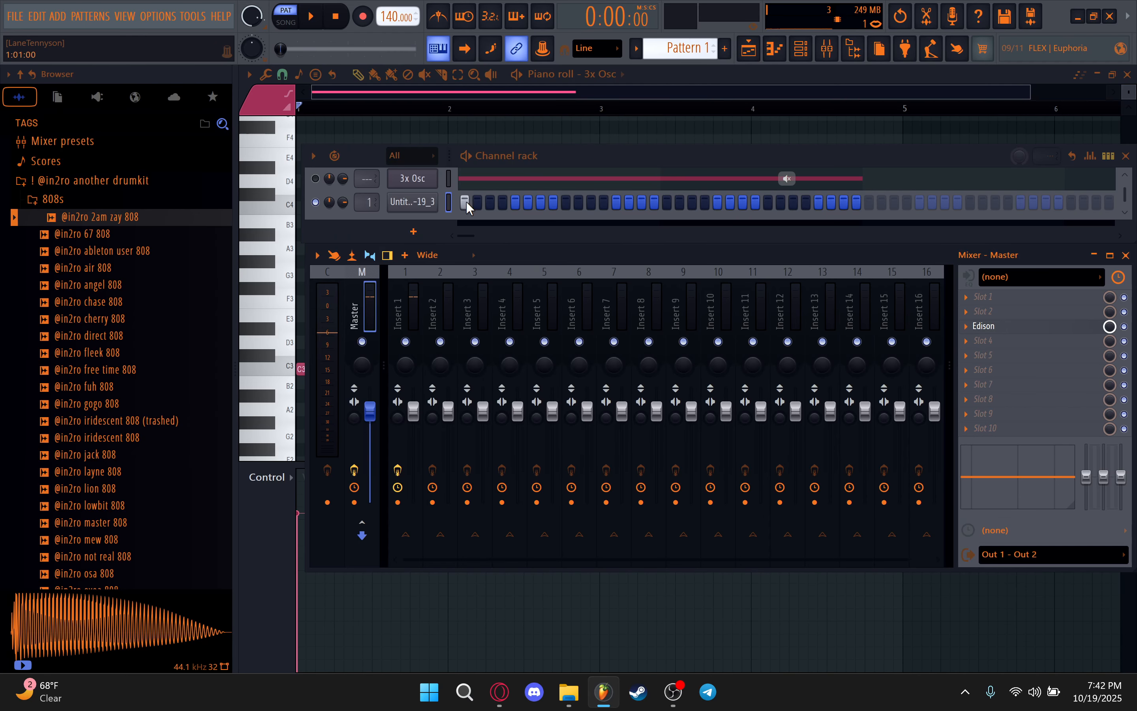
Open the resampled 808's channel and audition the fleek, jack, lowbit and mew 808s from the drum kit, then close the sampler
{"action": "left_click", "coordinate": [413, 201]}
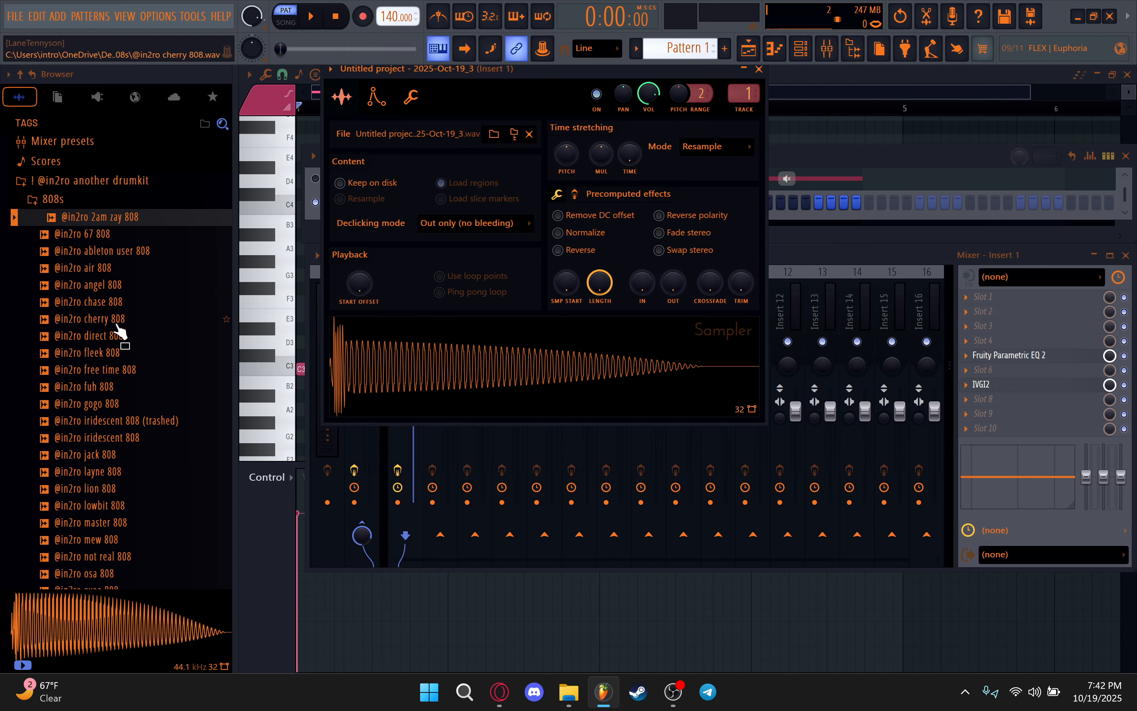
{"action": "left_click", "coordinate": [118, 355]}
{"action": "left_click", "coordinate": [115, 455]}
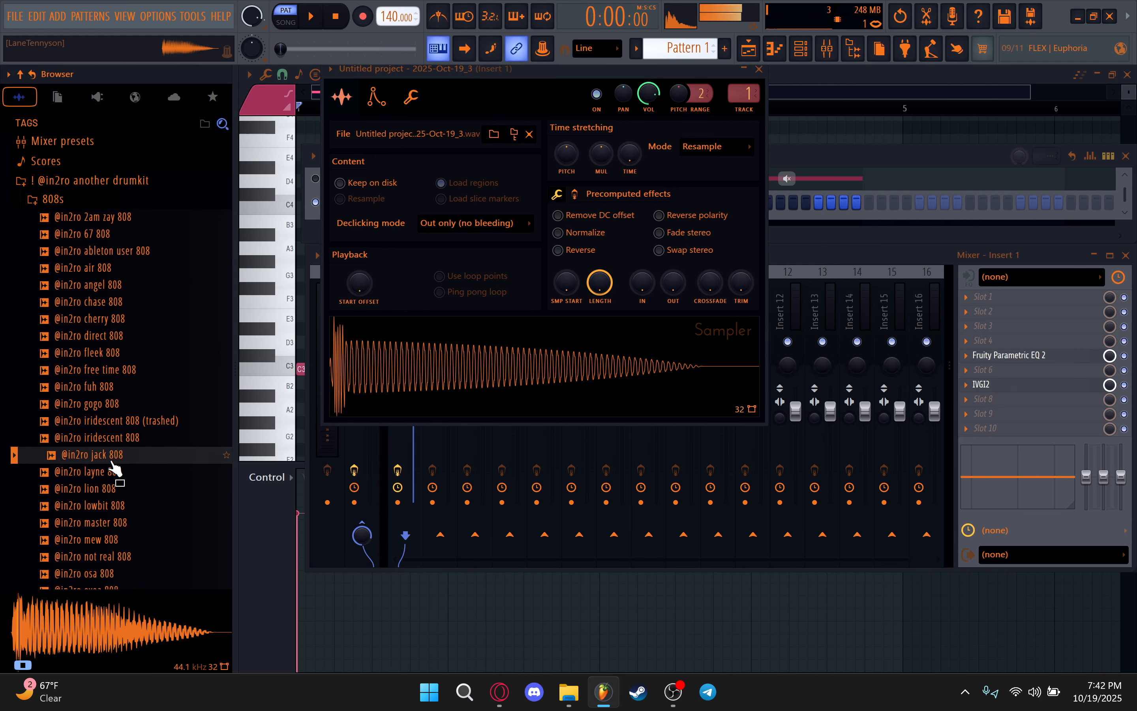
{"action": "left_click", "coordinate": [87, 506]}
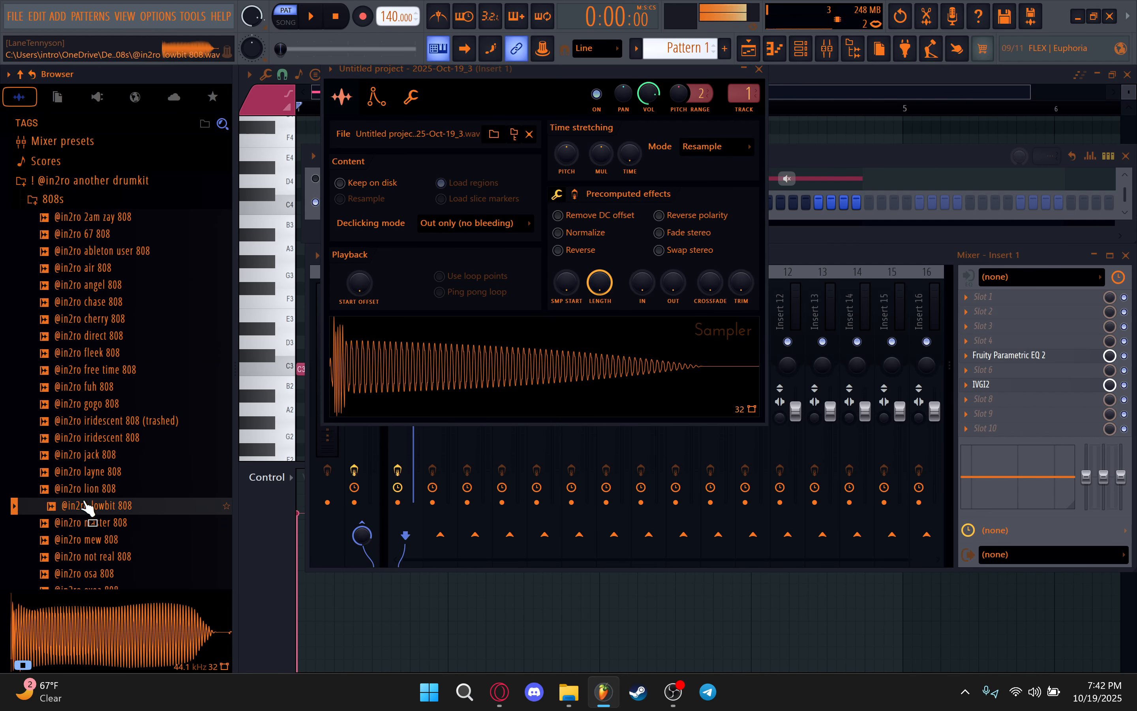
{"action": "left_click", "coordinate": [113, 540]}
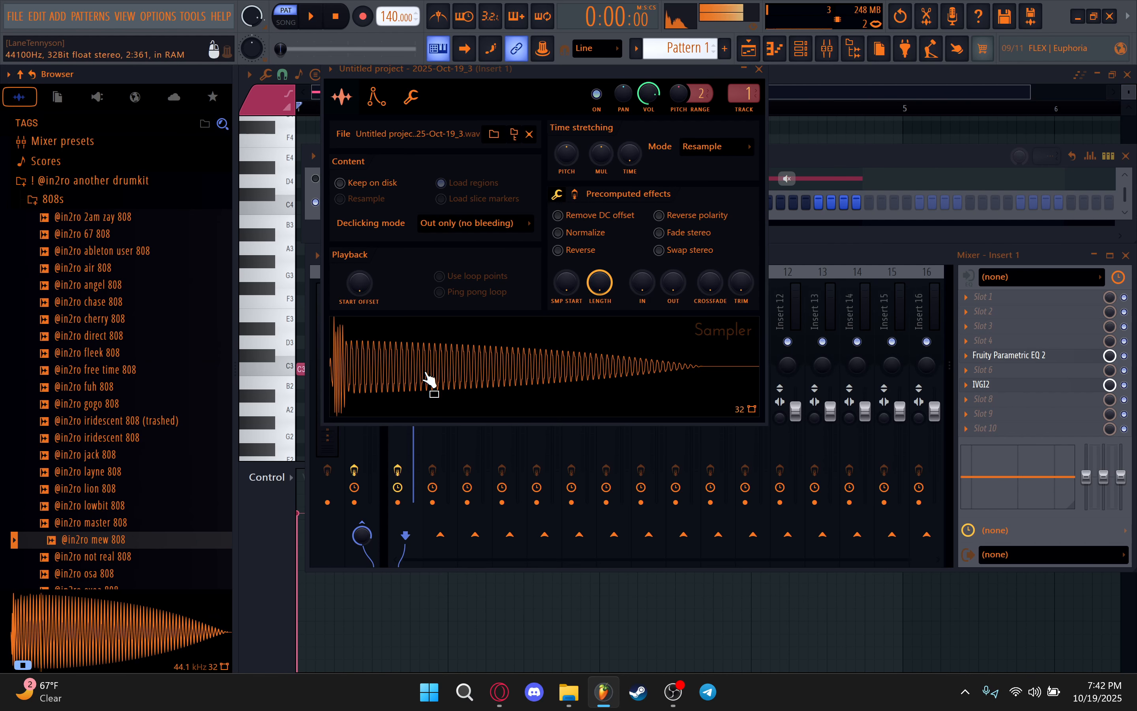
{"action": "left_click", "coordinate": [759, 69]}
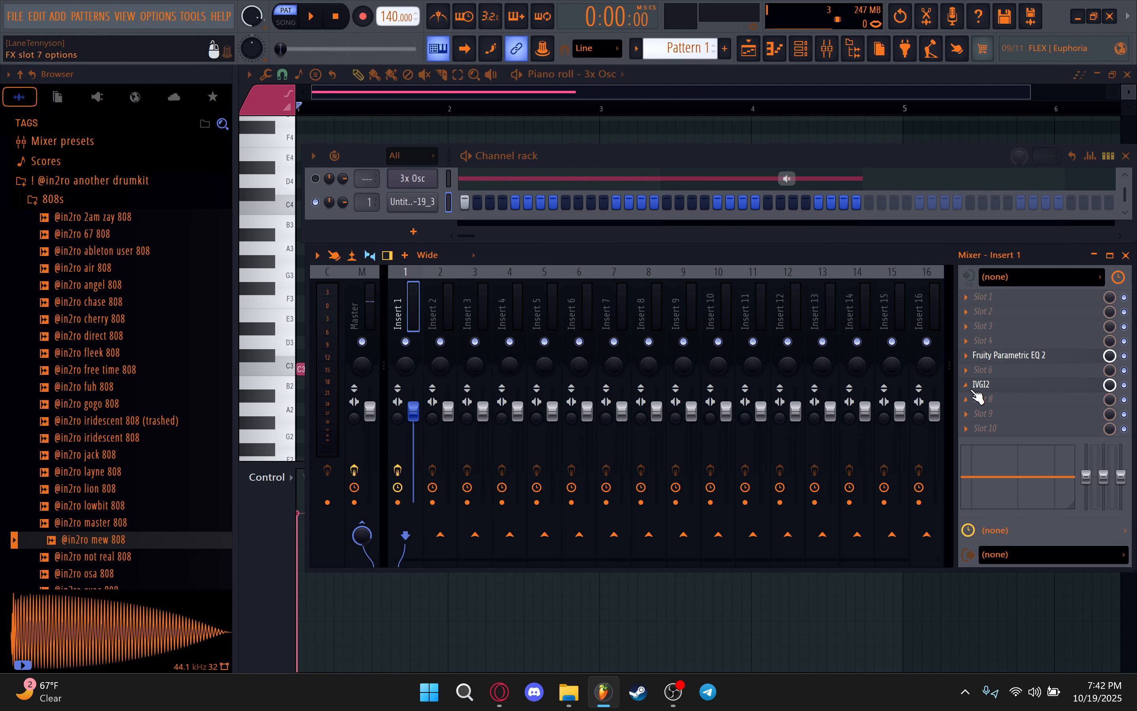
Delete IVGI2 and Fruity Parametric EQ 2 from the Insert 1 effect slots
{"action": "right_click", "coordinate": [979, 397]}
{"action": "left_click", "coordinate": [987, 360]}
{"action": "left_click", "coordinate": [637, 398]}
{"action": "right_click", "coordinate": [987, 355]}
{"action": "left_click", "coordinate": [978, 330]}
{"action": "left_click", "coordinate": [635, 399]}
Load Dist COLDFIRE into slot 5 of Insert 1, look over its preset categories, and switch it to the Advanced view
{"action": "left_click", "coordinate": [1003, 358]}
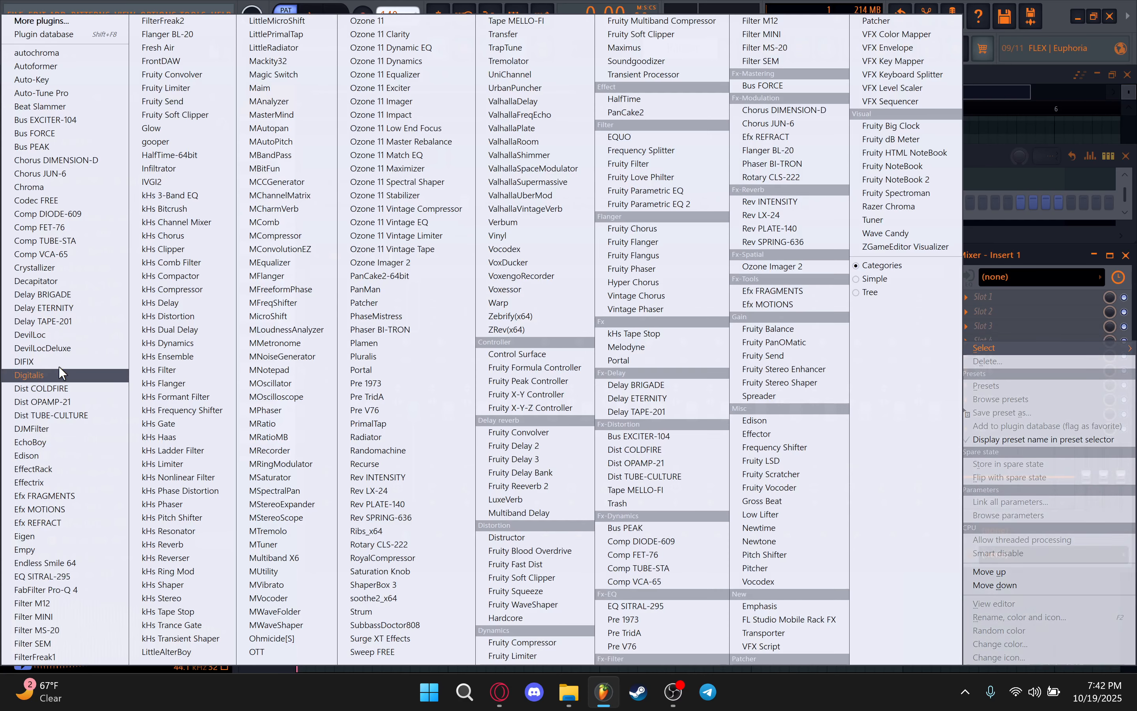
{"action": "left_click", "coordinate": [65, 387]}
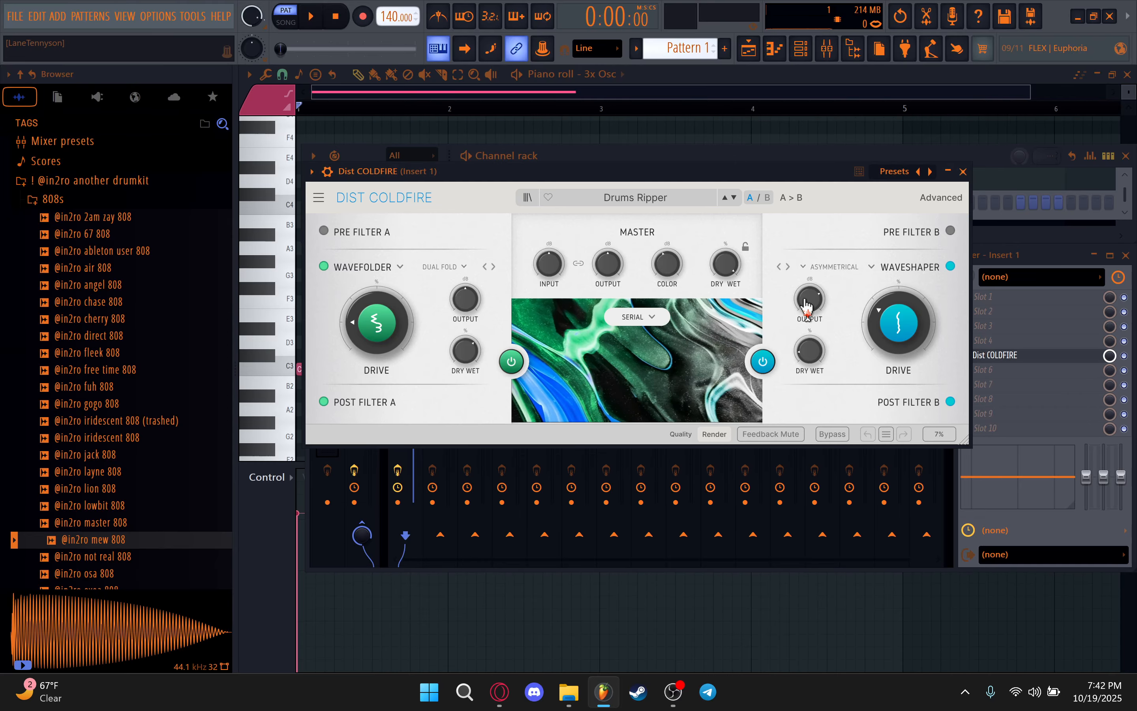
{"action": "left_click", "coordinate": [612, 209]}
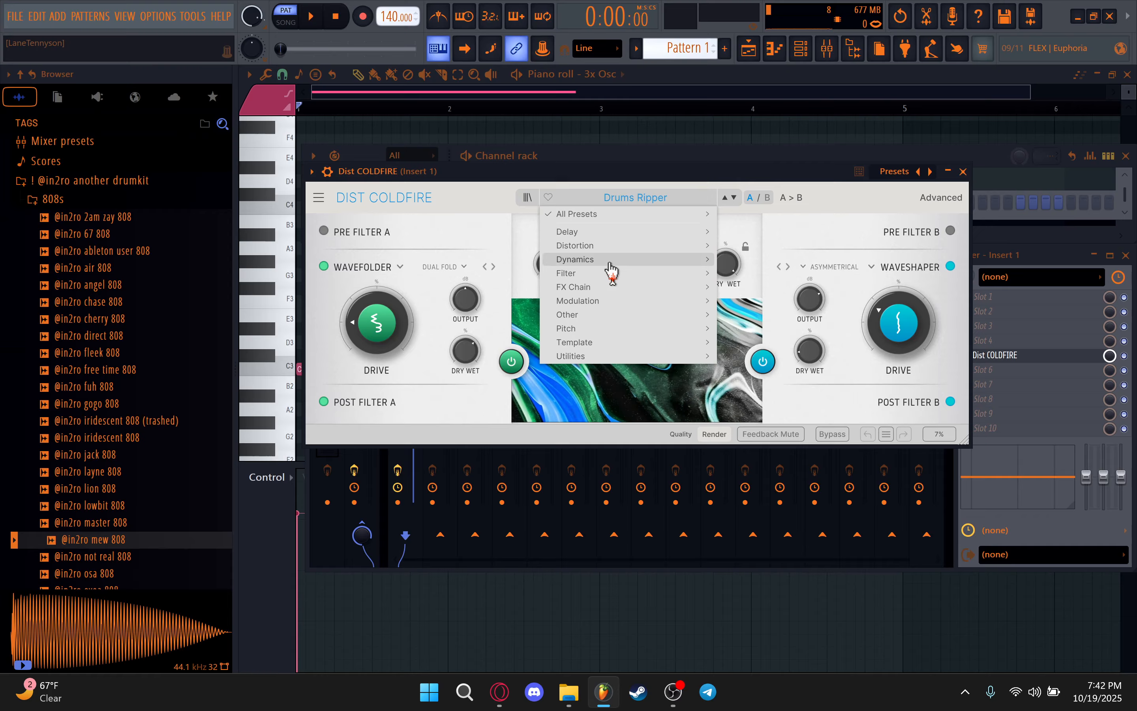
{"action": "mouse_move", "coordinate": [554, 301]}
{"action": "left_click", "coordinate": [908, 243]}
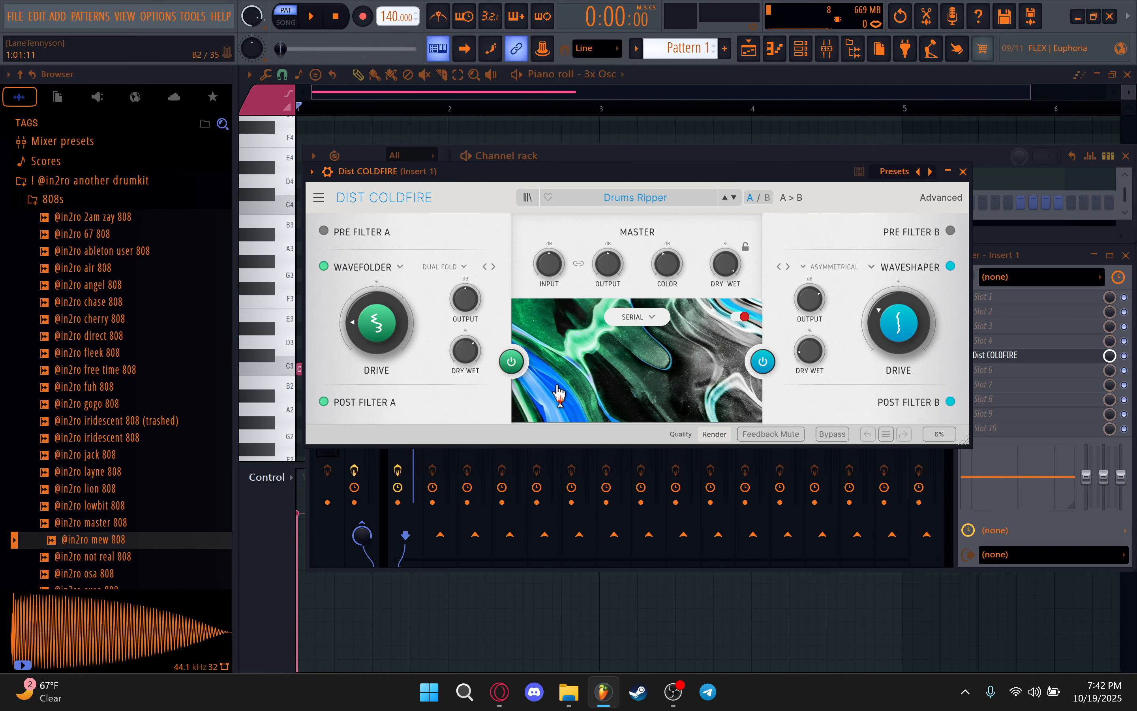
{"action": "left_click", "coordinate": [768, 198]}
{"action": "left_click", "coordinate": [940, 198]}
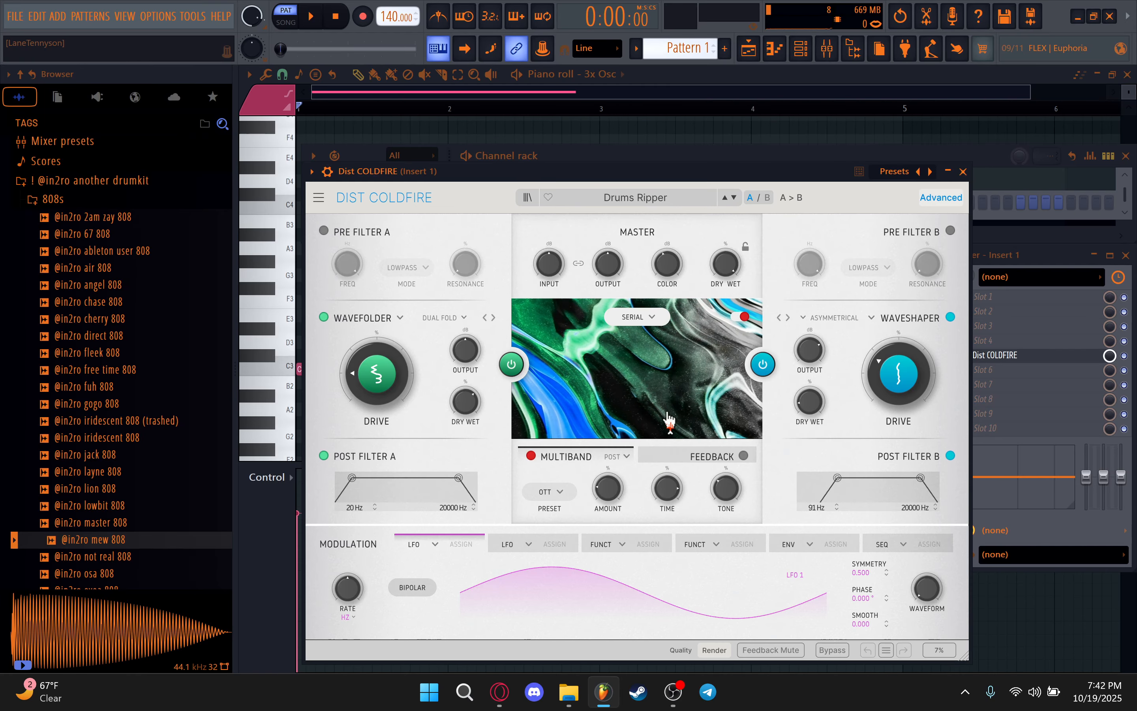
Apply the Error Census distortion preset in Dist COLDFIRE and play the pattern briefly
{"action": "left_click", "coordinate": [632, 198]}
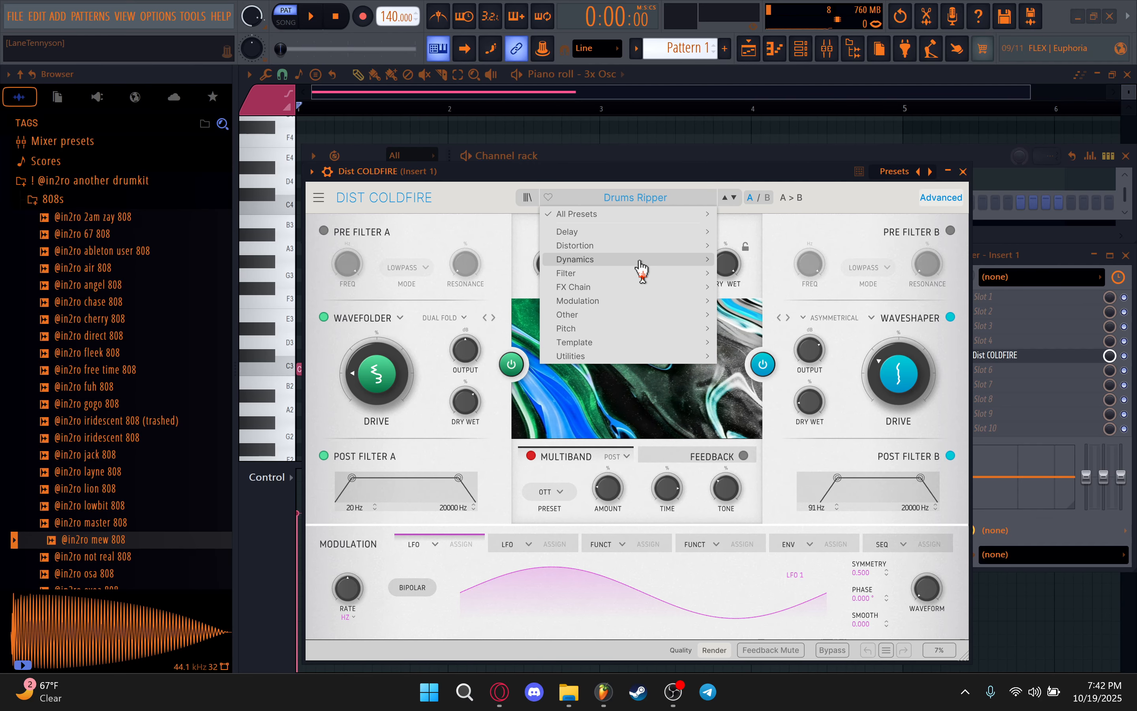
{"action": "mouse_move", "coordinate": [641, 264]}
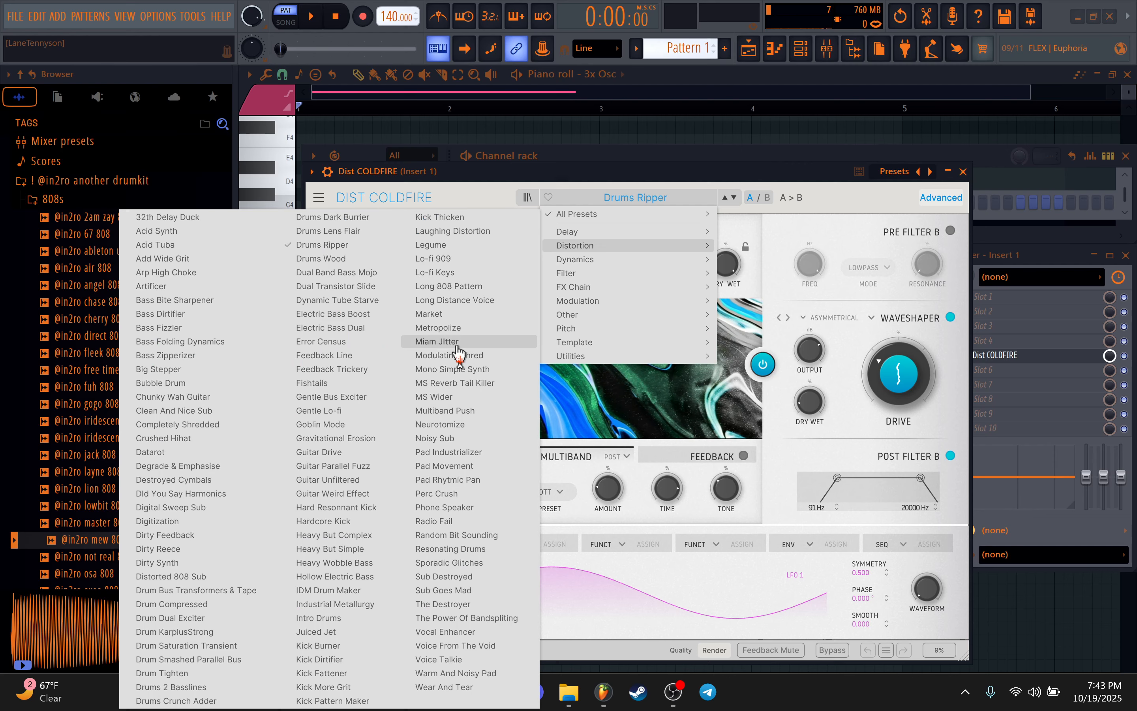
{"action": "left_click", "coordinate": [348, 343]}
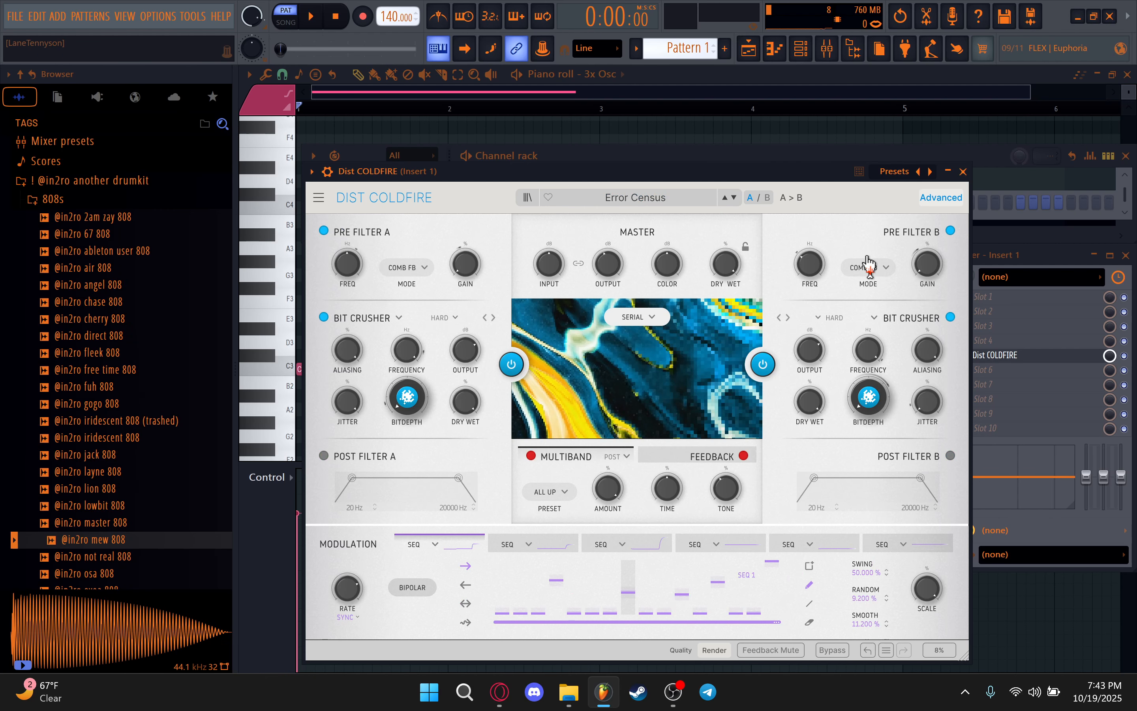
{"action": "key", "text": "space"}
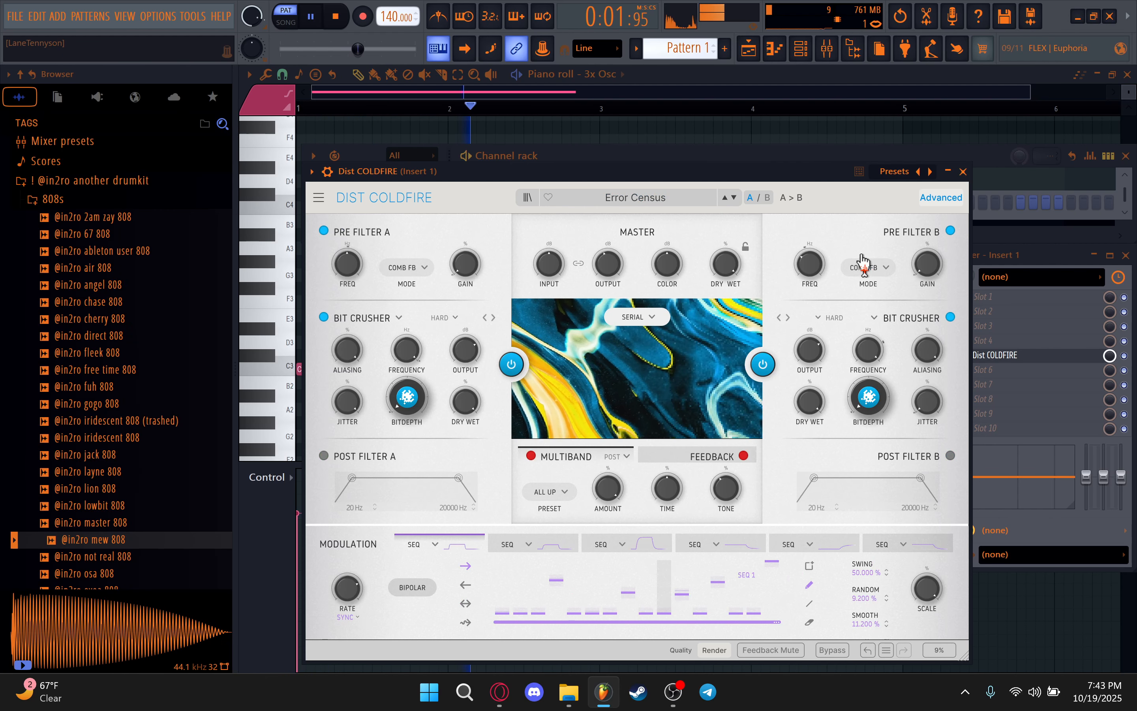
{"action": "key", "text": "space"}
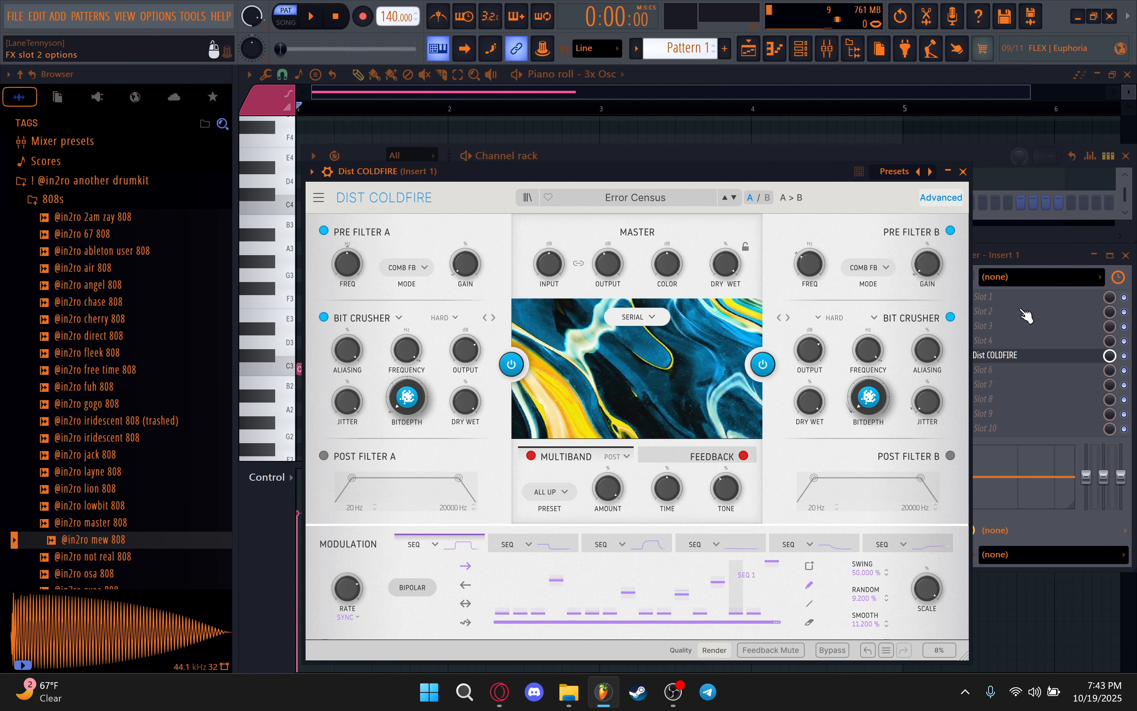
Close Dist COLDFIRE and delete it from slot 5 of Insert 1
{"action": "left_click", "coordinate": [964, 173]}
{"action": "left_click", "coordinate": [1051, 356]}
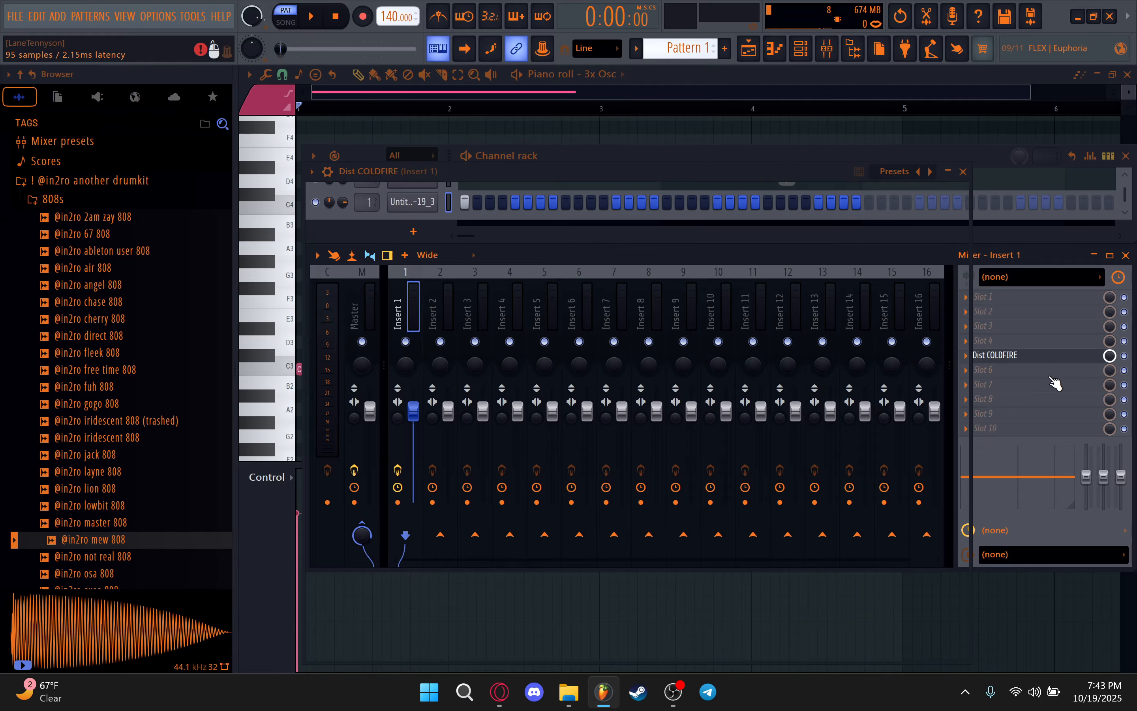
{"action": "left_click", "coordinate": [963, 172]}
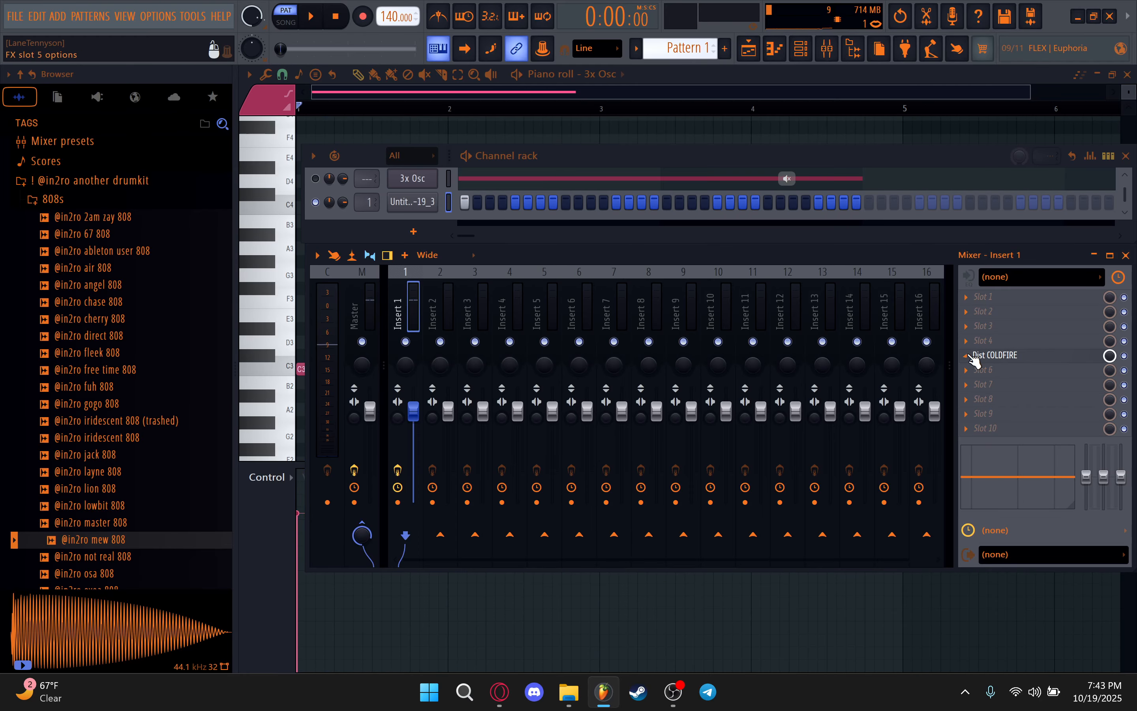
{"action": "right_click", "coordinate": [992, 356]}
{"action": "left_click", "coordinate": [987, 362]}
{"action": "left_click", "coordinate": [630, 399]}
Load Decapitator into slot 5 of Insert 1 and raise its Drive to 10.0
{"action": "left_click", "coordinate": [992, 355]}
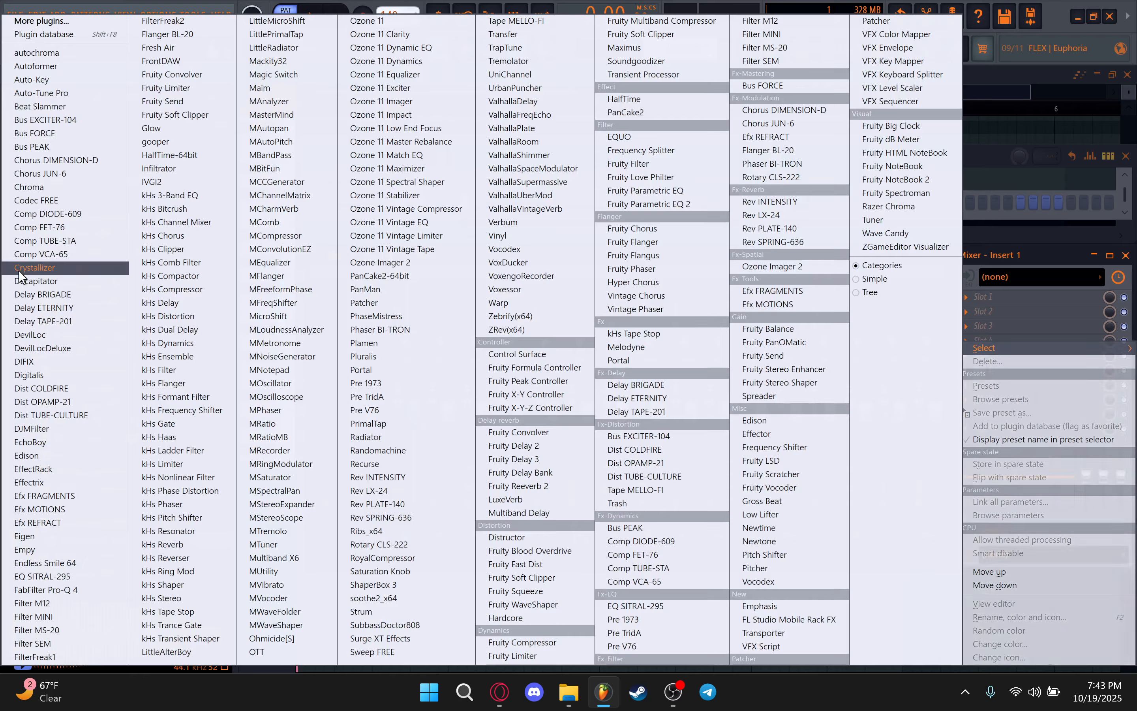
{"action": "left_click", "coordinate": [68, 281]}
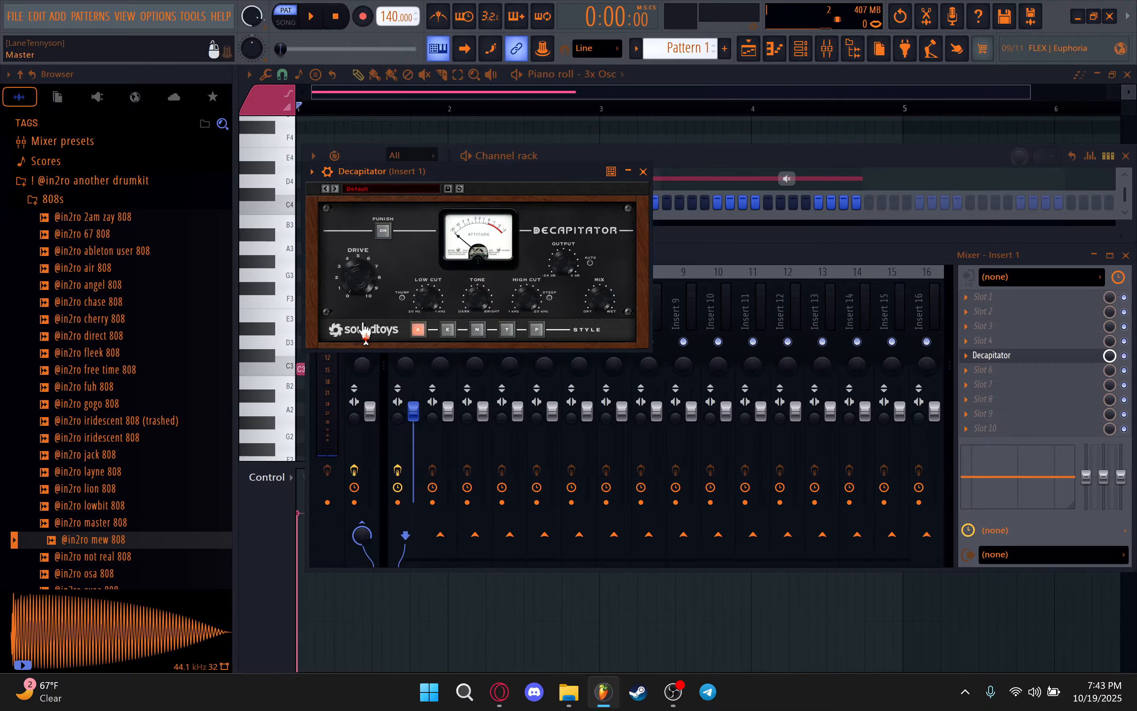
{"action": "left_click_drag", "start_coordinate": [370, 297], "coordinate": [370, 318]}
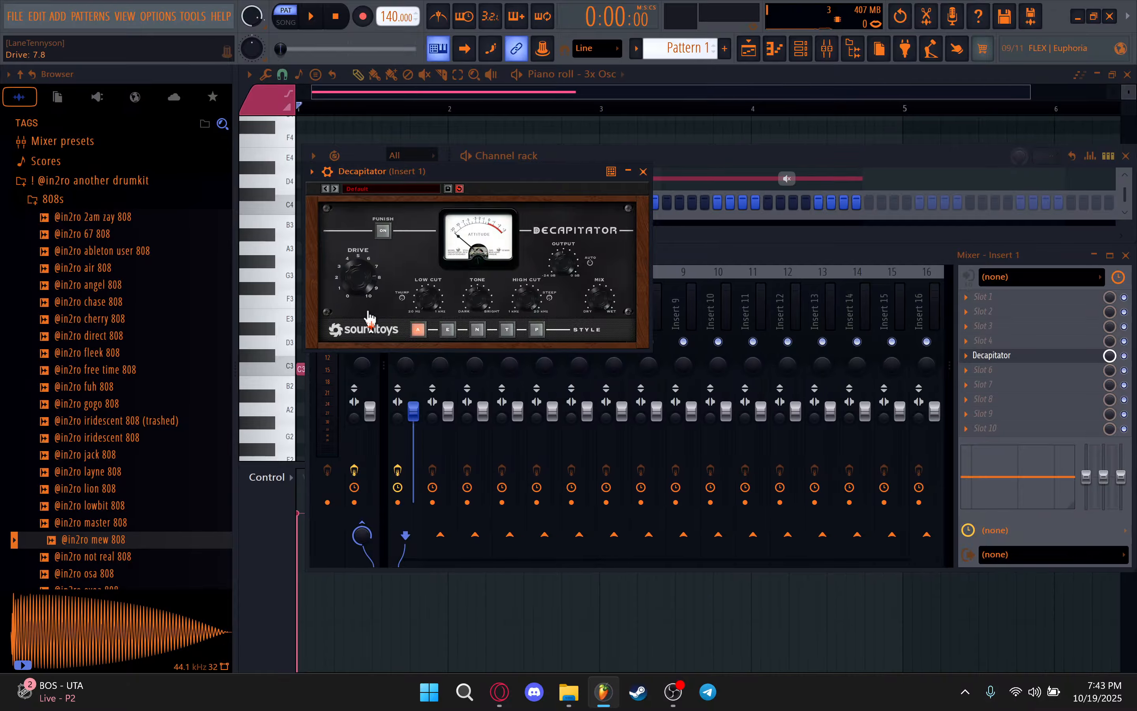
{"action": "left_click_drag", "start_coordinate": [549, 178], "coordinate": [672, 202]}
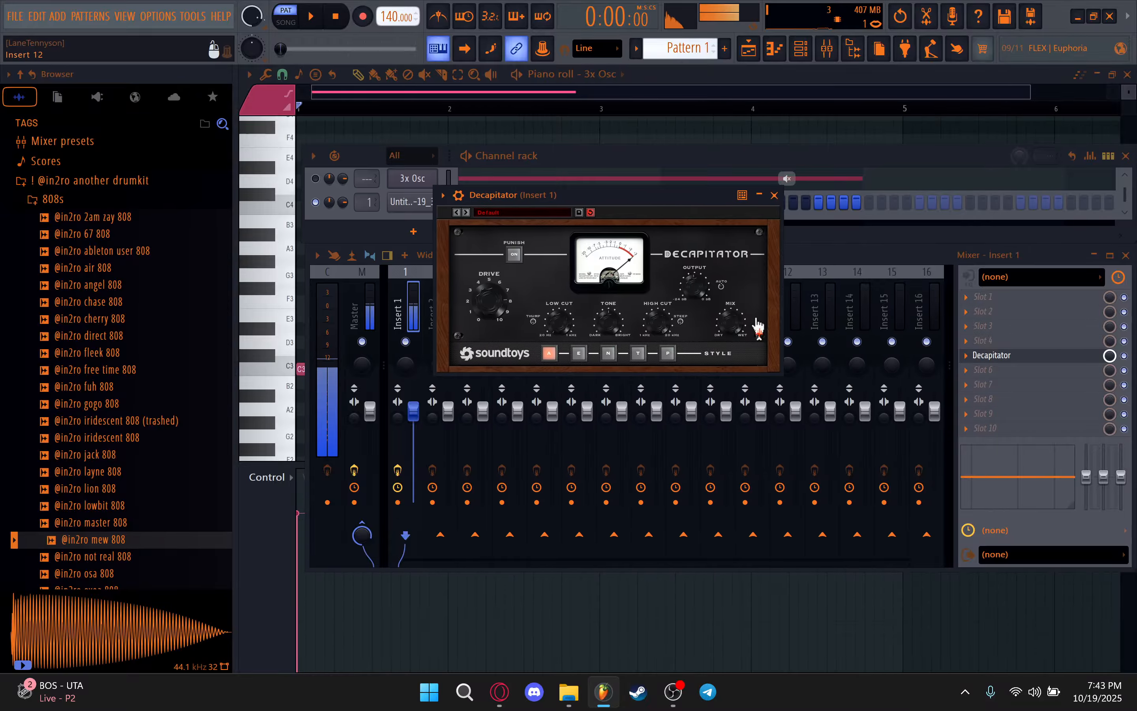
{"action": "left_click_drag", "start_coordinate": [489, 320], "coordinate": [630, 194]}
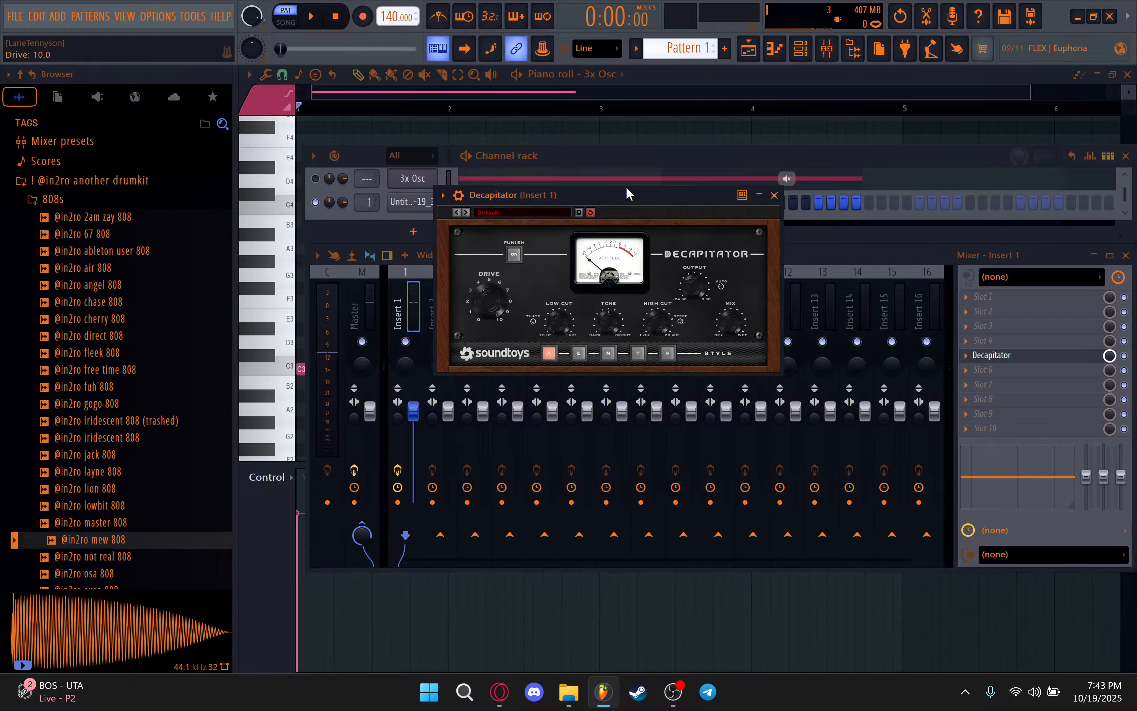
Delete Decapitator from slot 5 of Insert 1
{"action": "left_click", "coordinate": [969, 356]}
{"action": "left_click", "coordinate": [987, 375]}
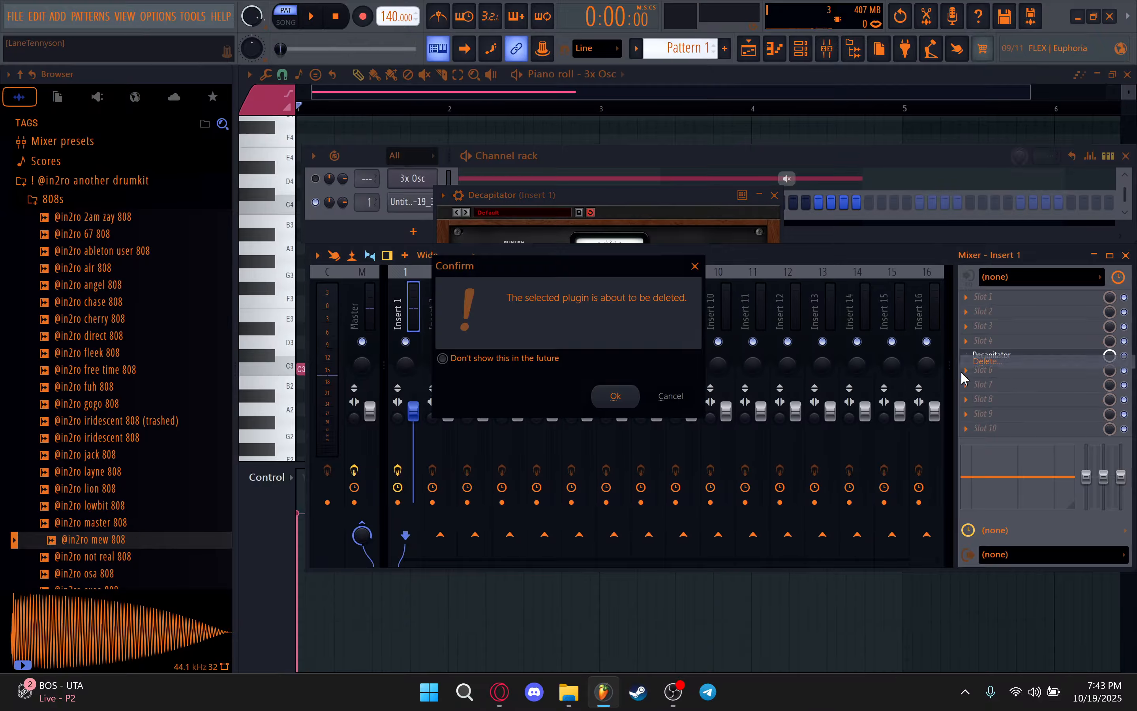
{"action": "left_click", "coordinate": [623, 400]}
Load the OTT multiband compressor into slot 3 of Insert 1
{"action": "left_click", "coordinate": [984, 326]}
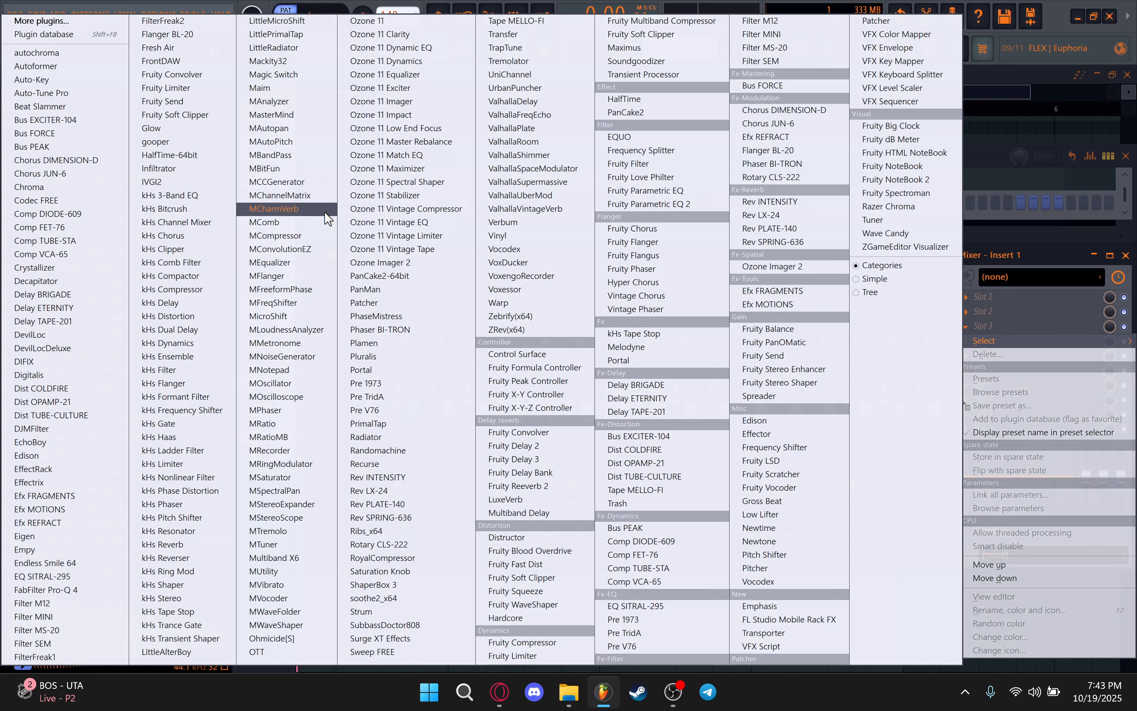
{"action": "left_click", "coordinate": [272, 651]}
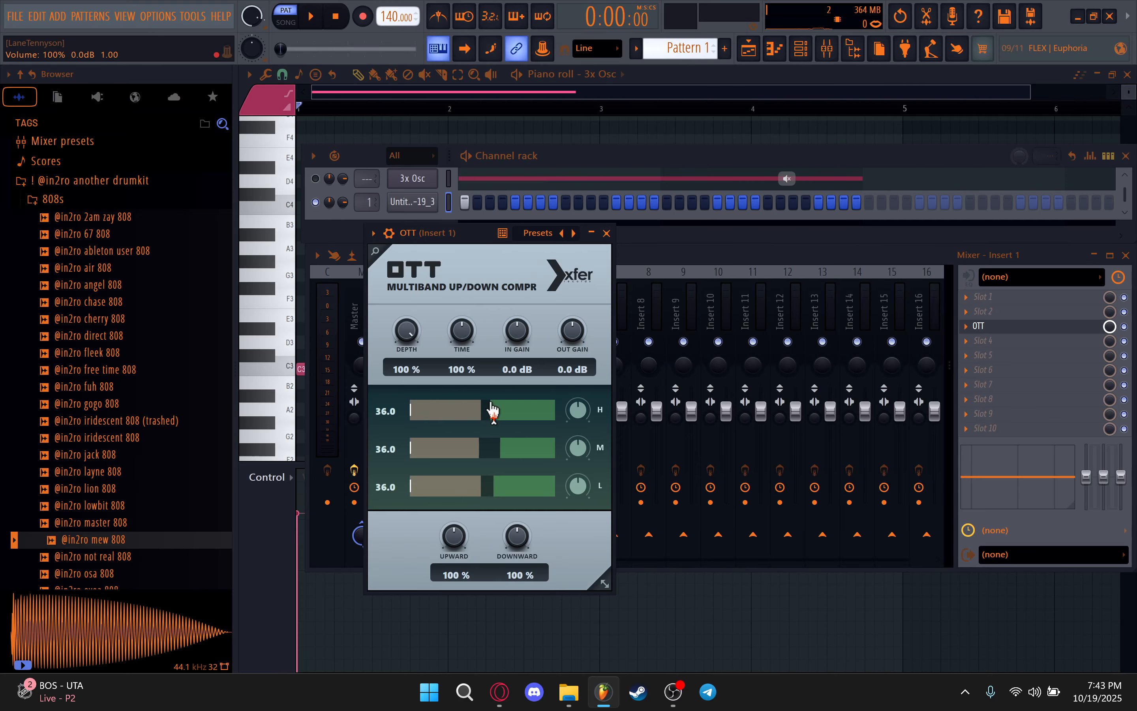
{"action": "left_click", "coordinate": [693, 263]}
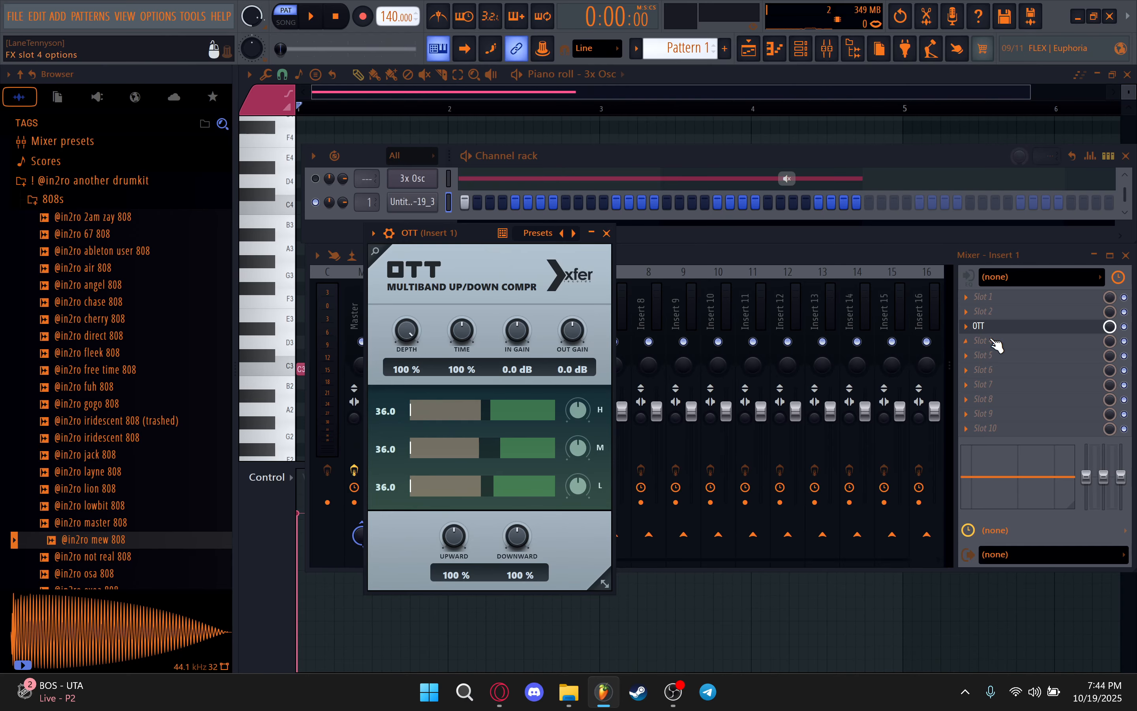
Add Fruity Parametric EQ 2 in slot 5 of Insert 1, close it to return to OTT, and save the project
{"action": "left_click", "coordinate": [986, 355]}
{"action": "left_click", "coordinate": [740, 236]}
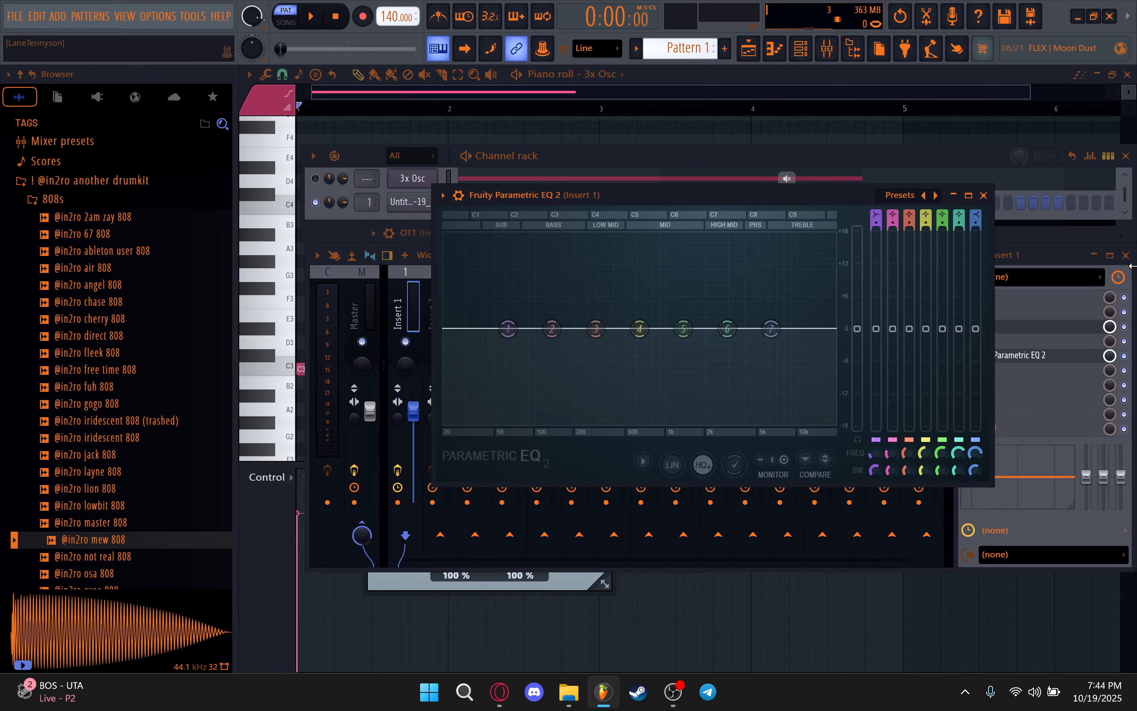
{"action": "key", "text": "z"}
{"action": "left_click", "coordinate": [984, 195]}
{"action": "left_click", "coordinate": [980, 326]}
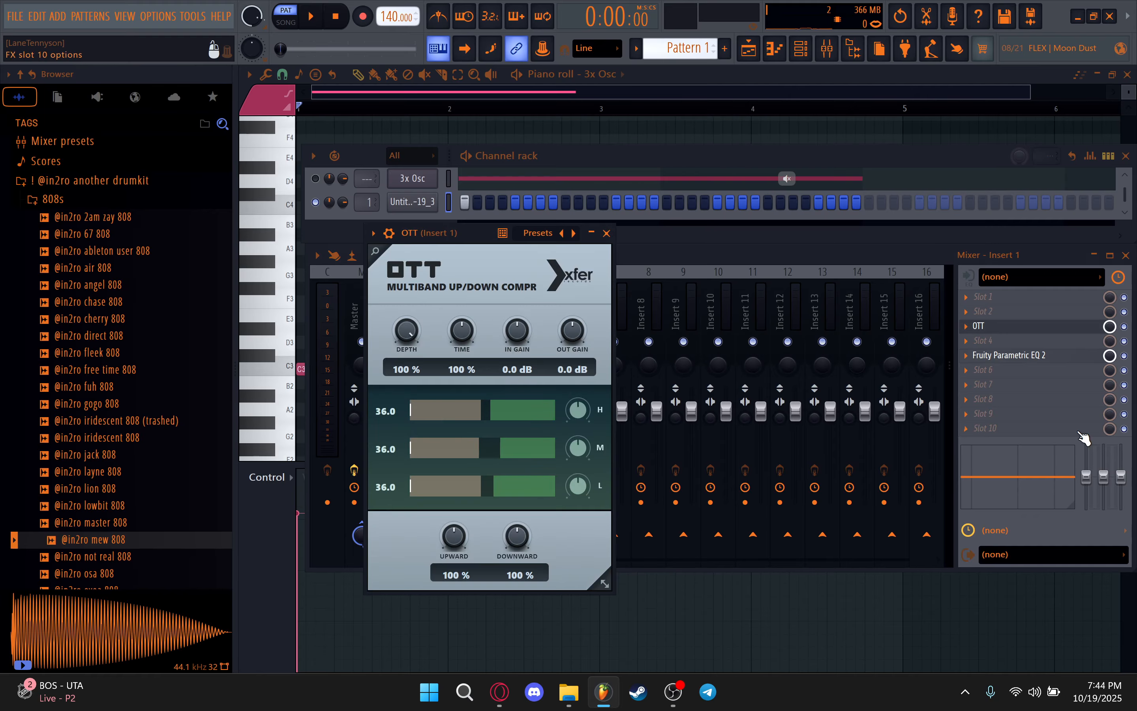
{"action": "key", "text": "ctrl+s"}
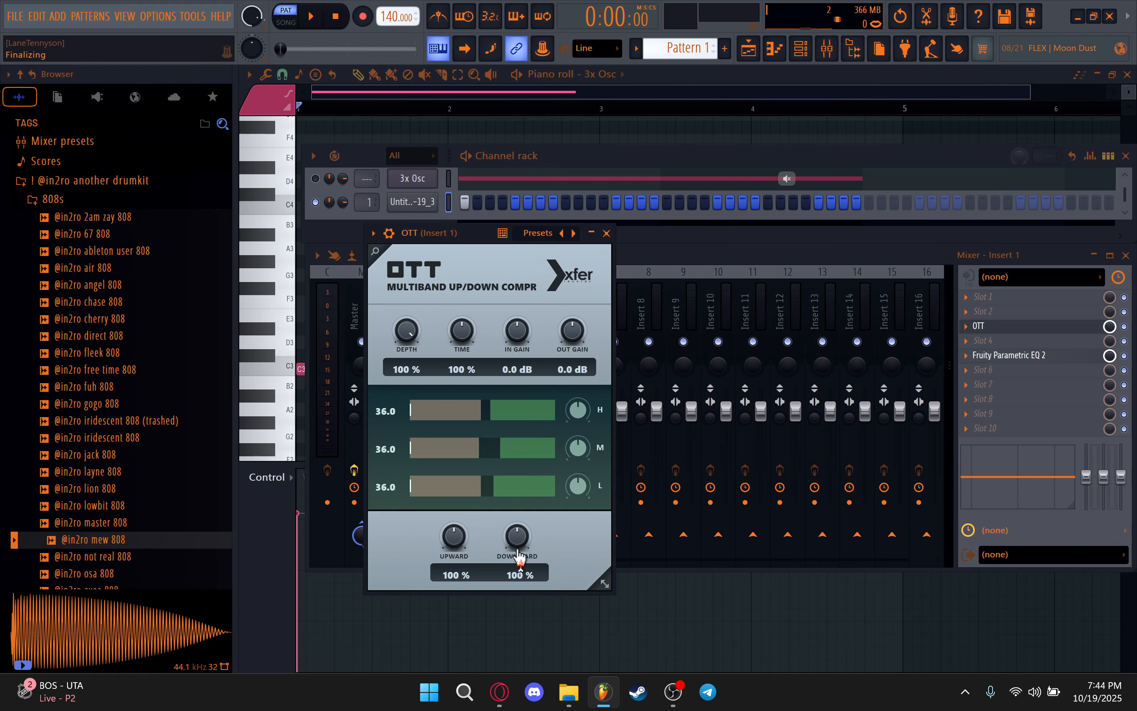
Set OTT's Downward strength to 40% and the low band threshold to 128%, and play the 808 to hear it
{"action": "left_click_drag", "start_coordinate": [519, 546], "coordinate": [516, 556]}
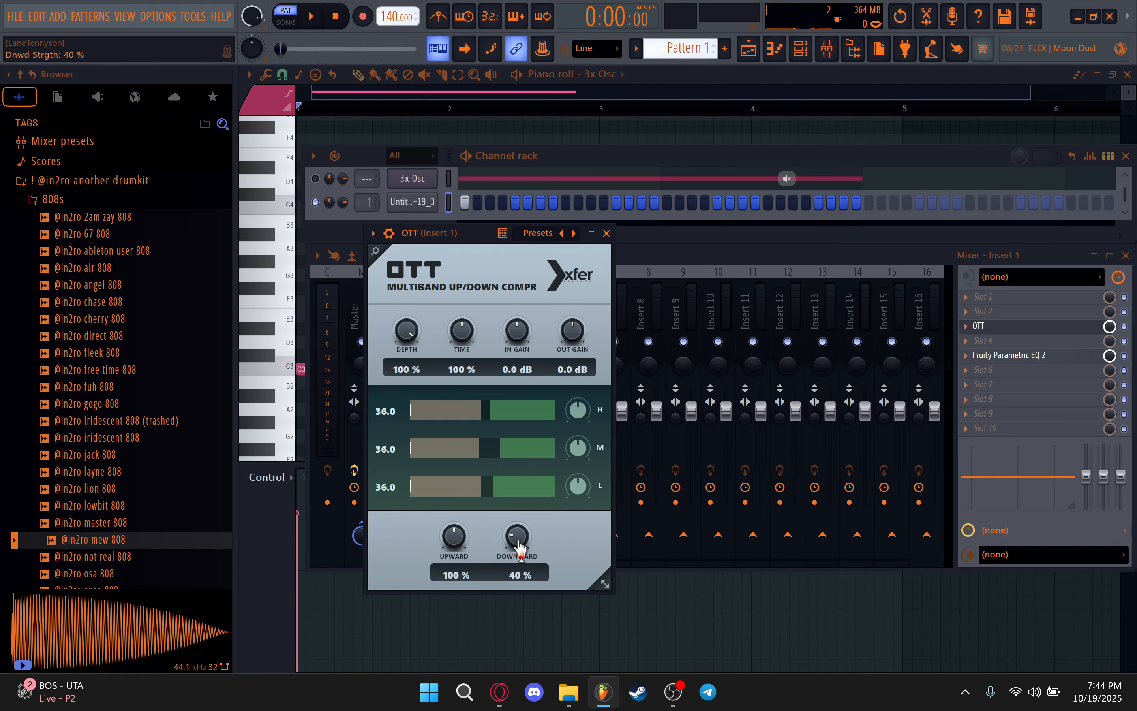
{"action": "key", "text": "space"}
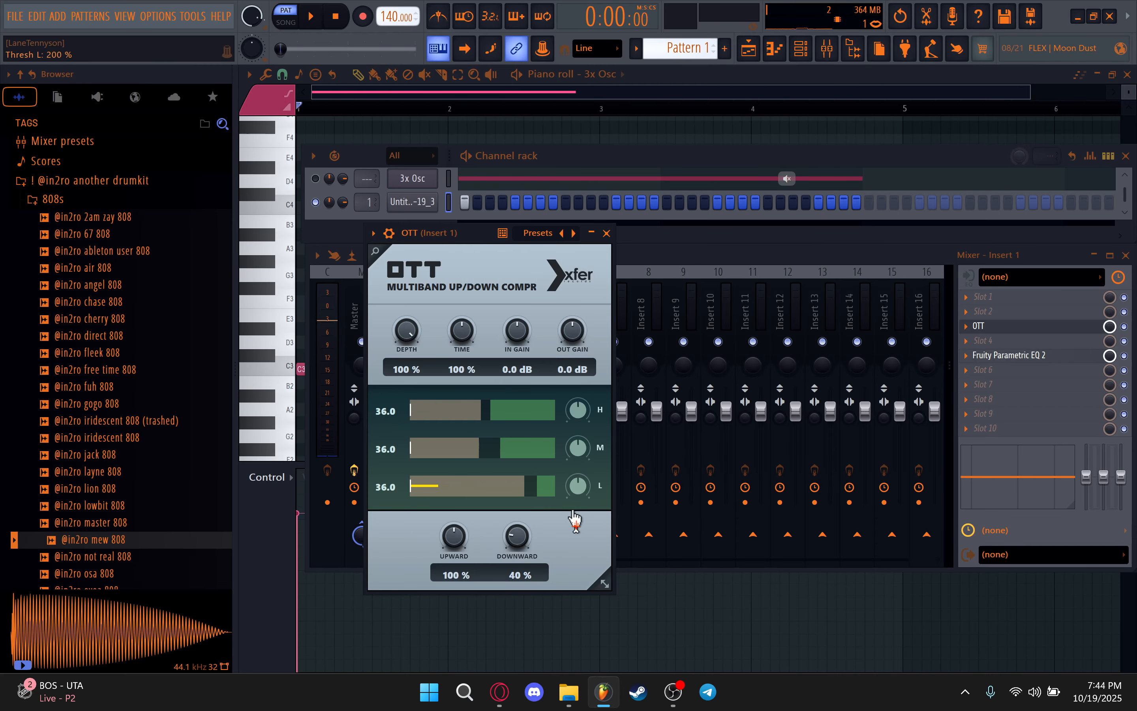
{"action": "left_click_drag", "start_coordinate": [495, 496], "coordinate": [548, 510]}
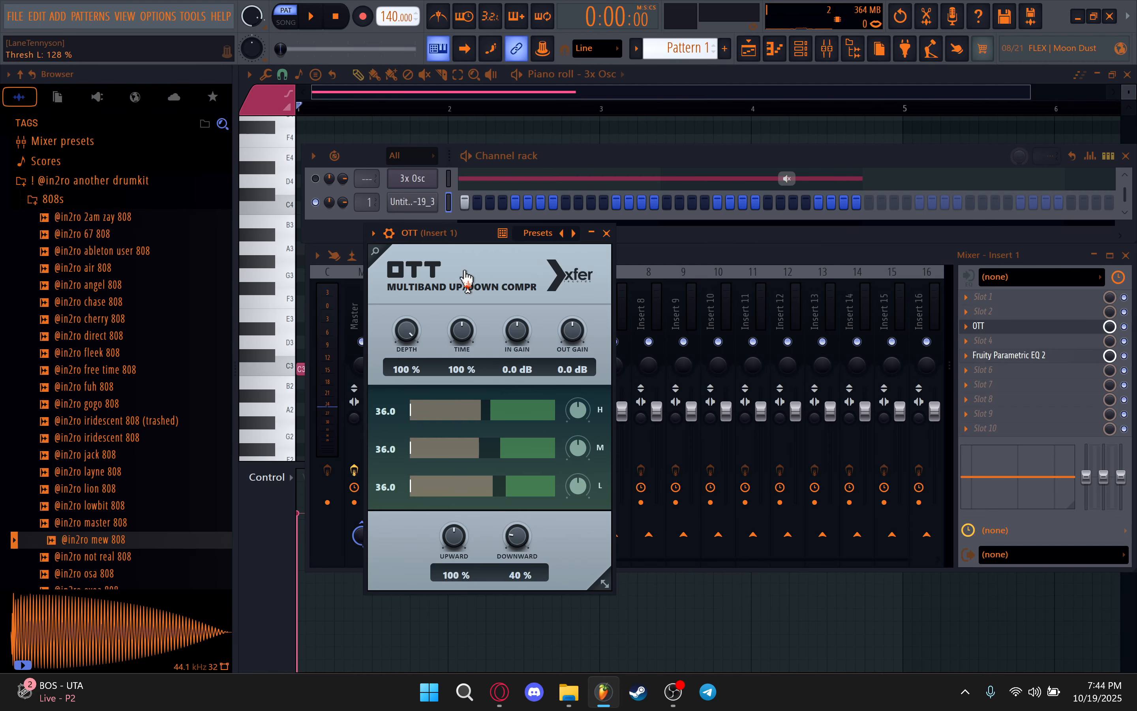
{"action": "left_click_drag", "start_coordinate": [466, 279], "coordinate": [466, 283]}
{"action": "key", "text": "space"}
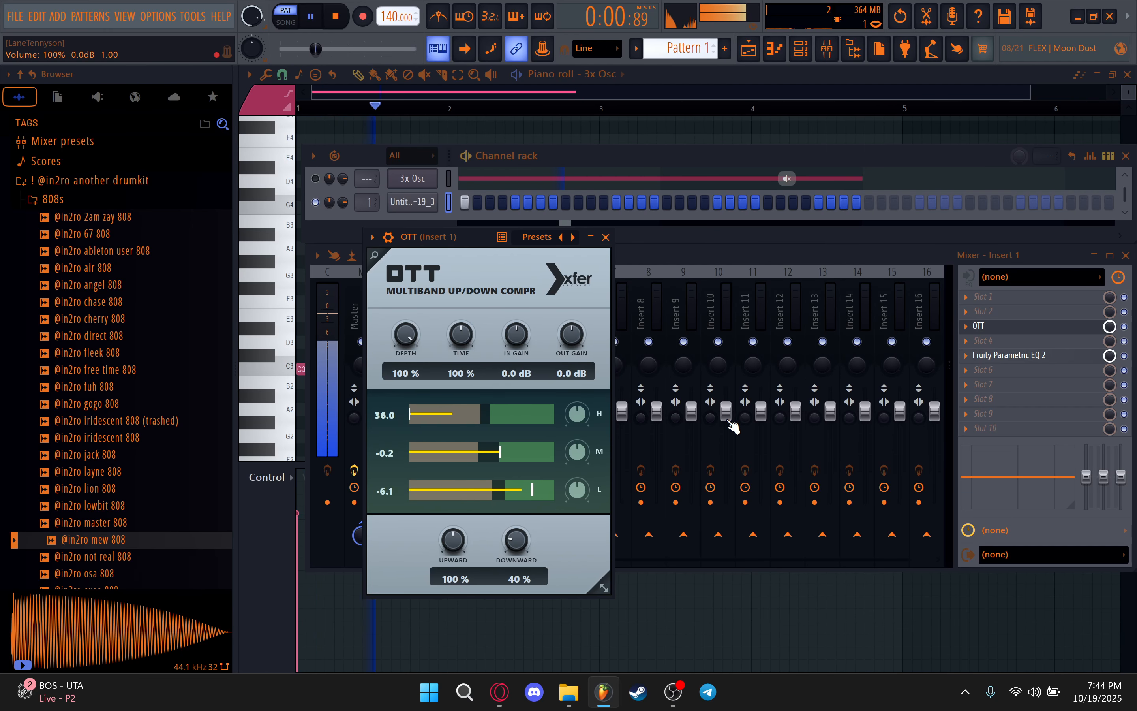
{"action": "key", "text": "space"}
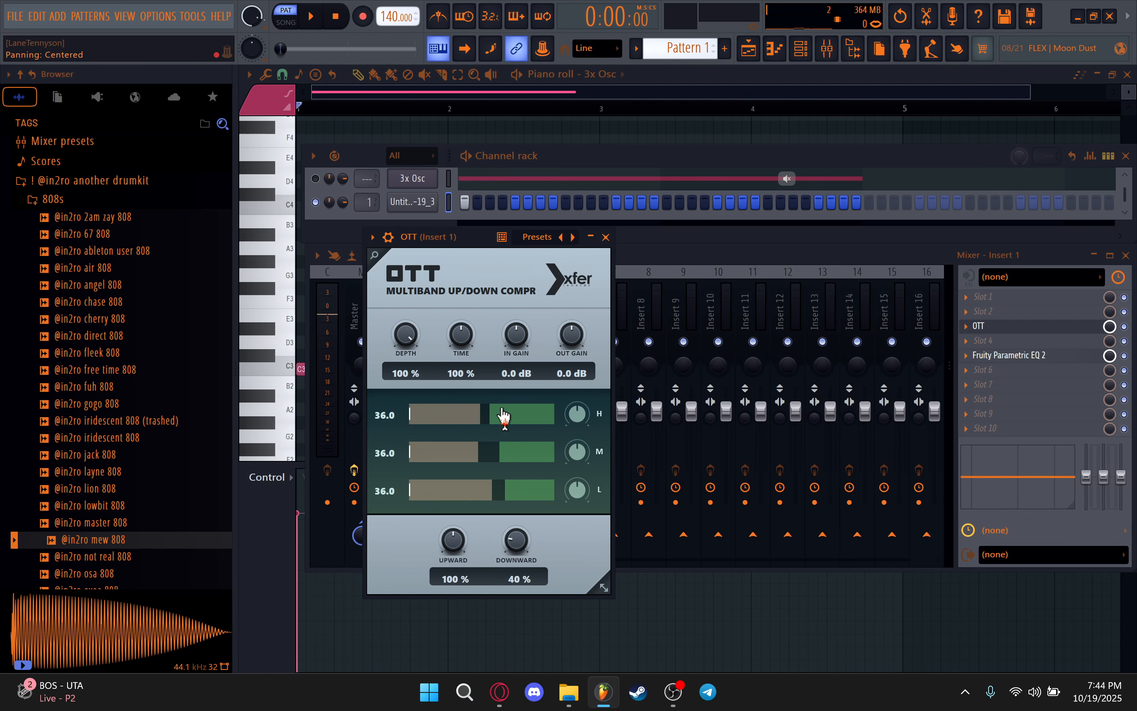
Lower OTT's high band threshold and set its gain to -6.9 dB, raise the mid band threshold, and play the 808
{"action": "left_click_drag", "start_coordinate": [502, 415], "coordinate": [449, 417]}
{"action": "scroll", "coordinate": [574, 425], "scroll_direction": "down", "scroll_amount": 3}
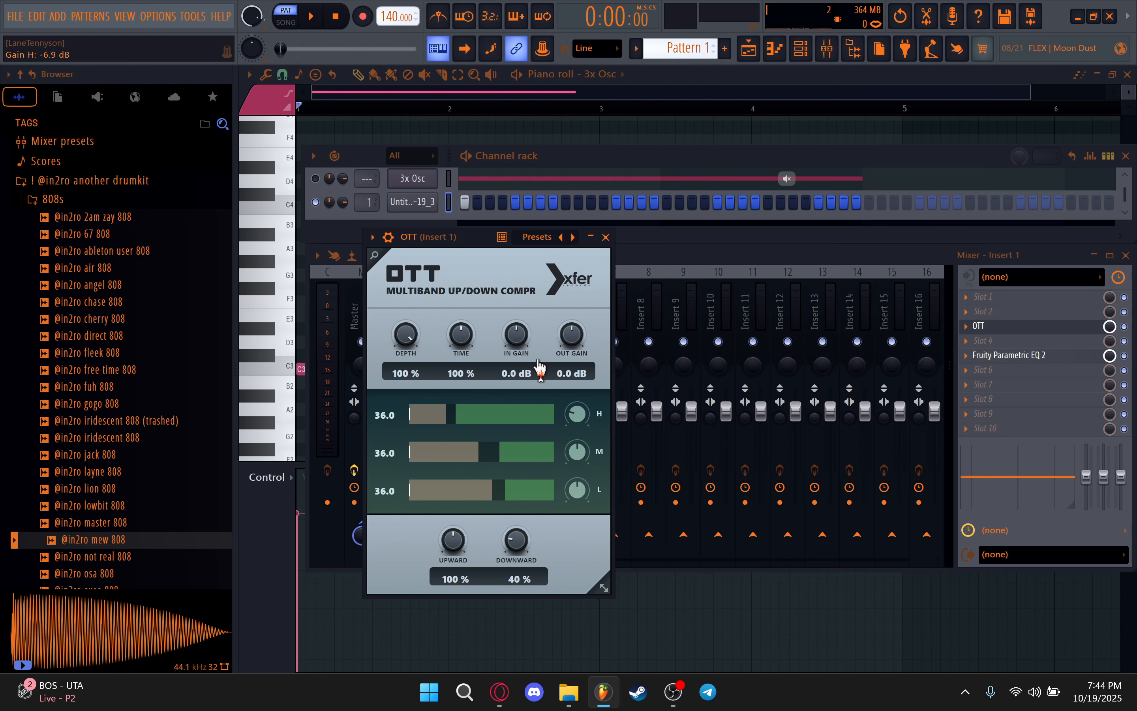
{"action": "key", "text": "space"}
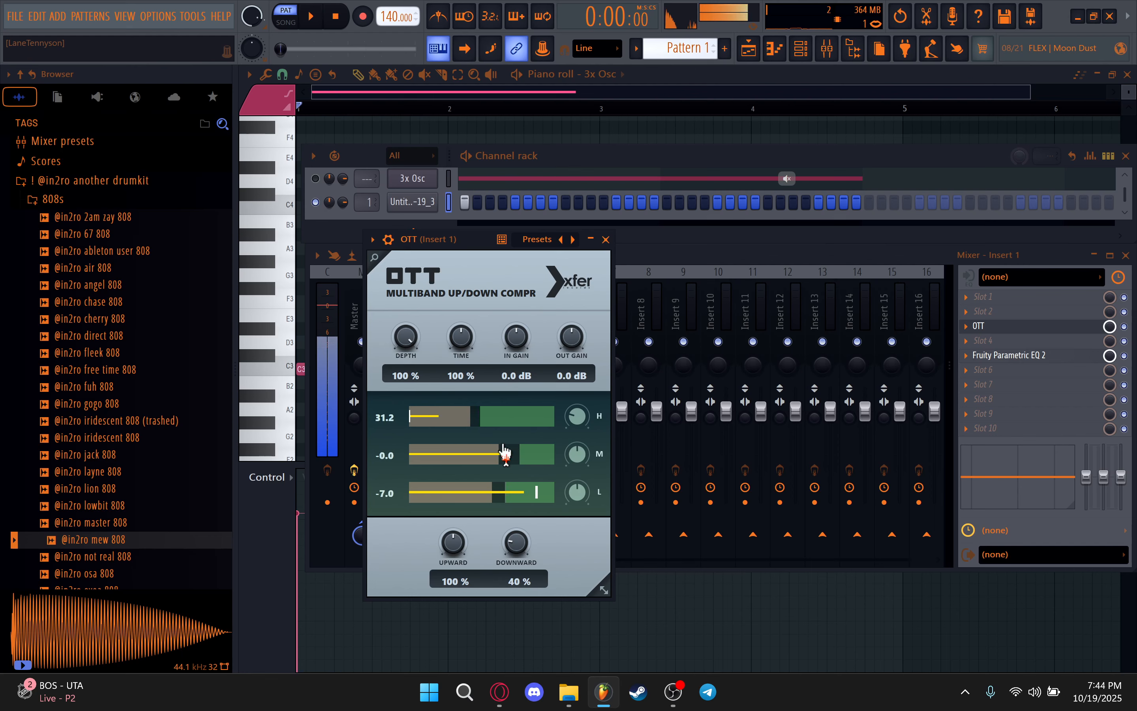
{"action": "key", "text": "space"}
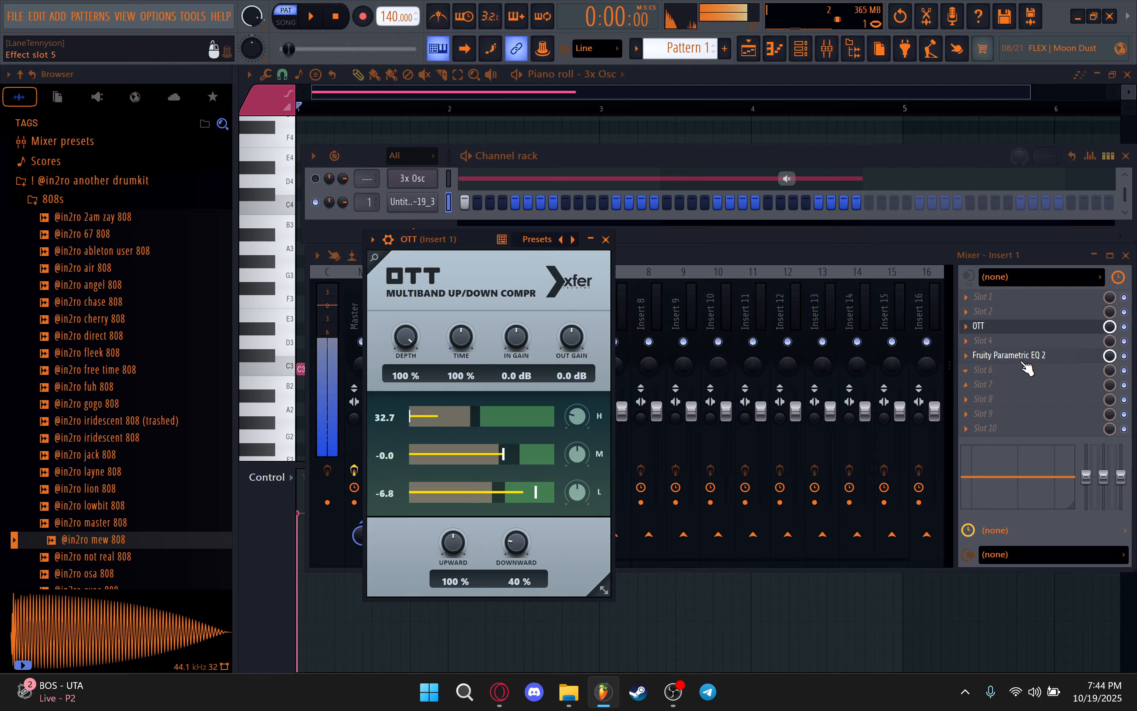
In Insert 1's Fruity Parametric EQ 2, pull band 7 down to about 1906 Hz and change its type to low pass
{"action": "key", "text": "space"}
{"action": "left_click", "coordinate": [1029, 355]}
{"action": "left_click_drag", "start_coordinate": [774, 335], "coordinate": [767, 389]}
{"action": "key", "text": "space"}
{"action": "key", "text": "space"}
{"action": "right_click", "coordinate": [713, 380]}
{"action": "mouse_move", "coordinate": [746, 415]}
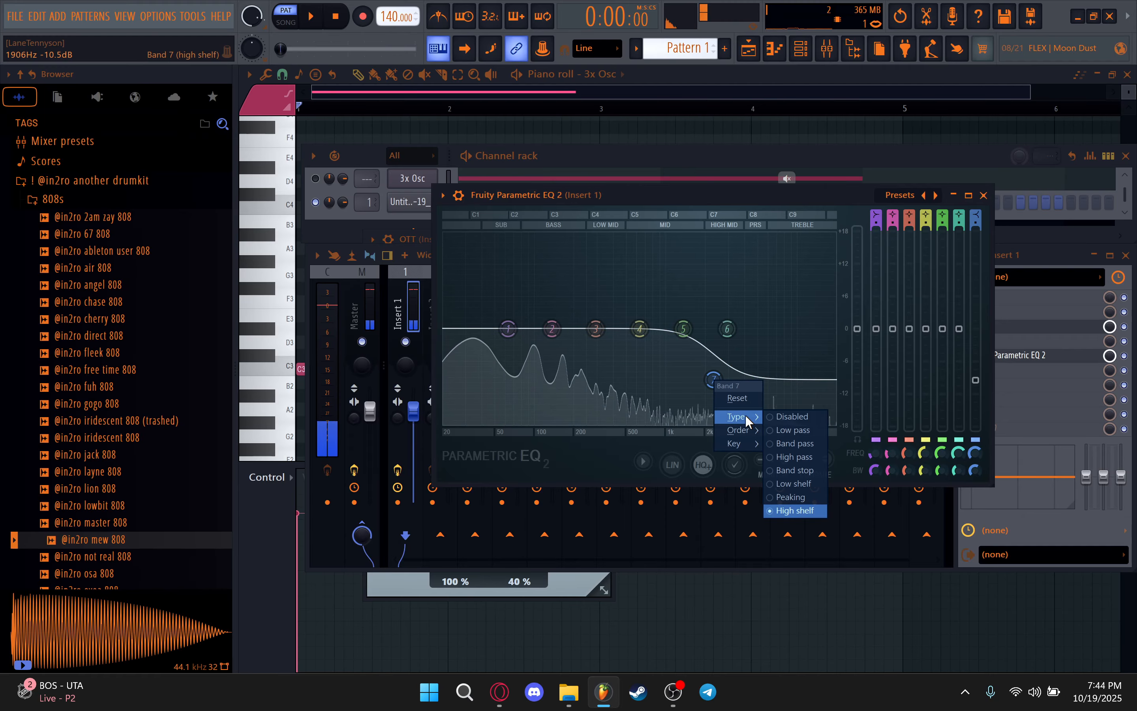
{"action": "left_click", "coordinate": [792, 430]}
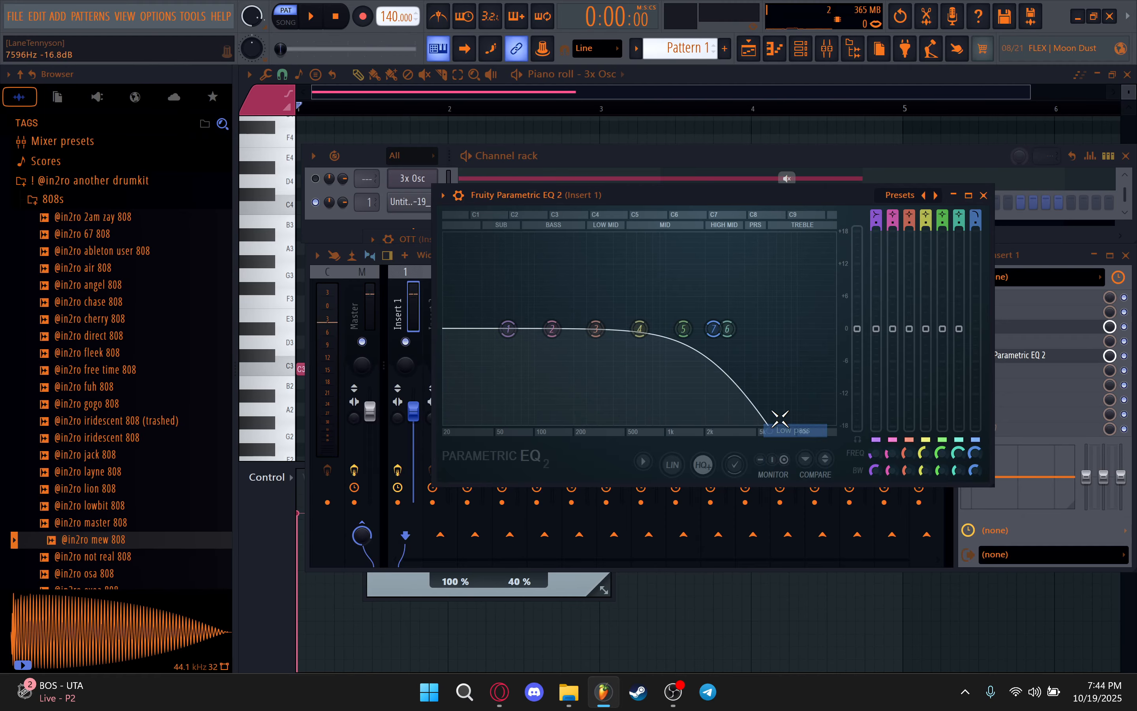
Move the band 7 low-pass cutoff to about 3 kHz during playback and close the EQ
{"action": "key", "text": "space"}
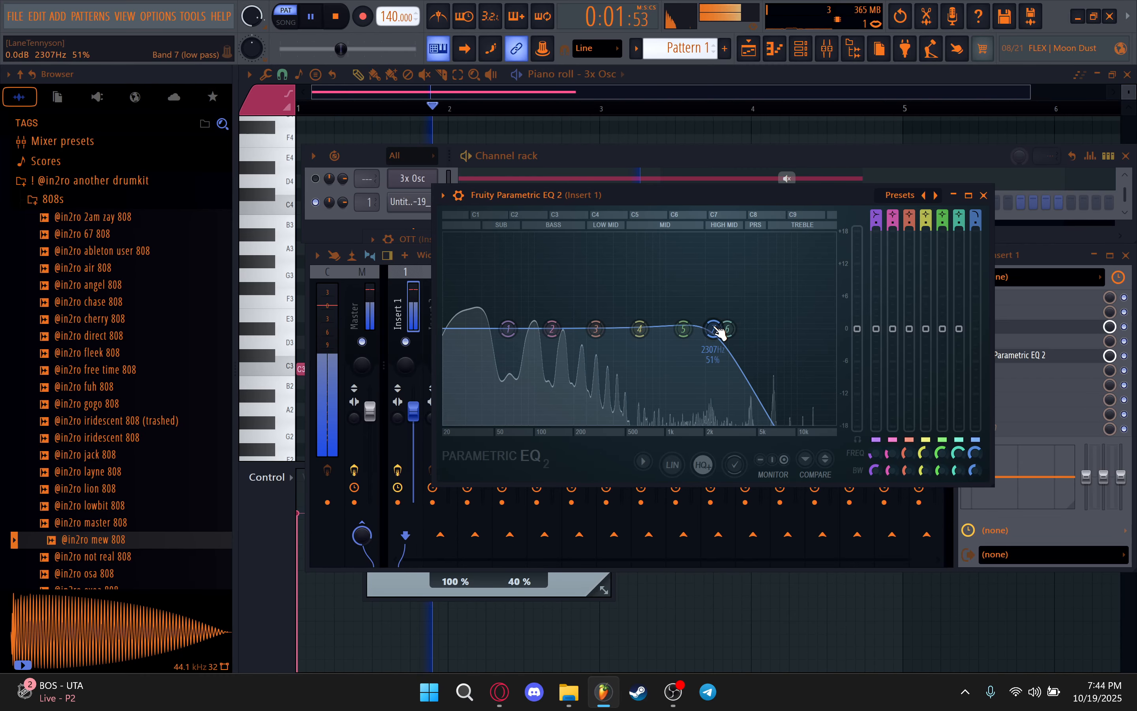
{"action": "mouse_move", "coordinate": [717, 329]}
{"action": "left_mouse_down"}
{"action": "mouse_move", "coordinate": [812, 330]}
{"action": "mouse_move", "coordinate": [739, 329]}
{"action": "left_mouse_up"}
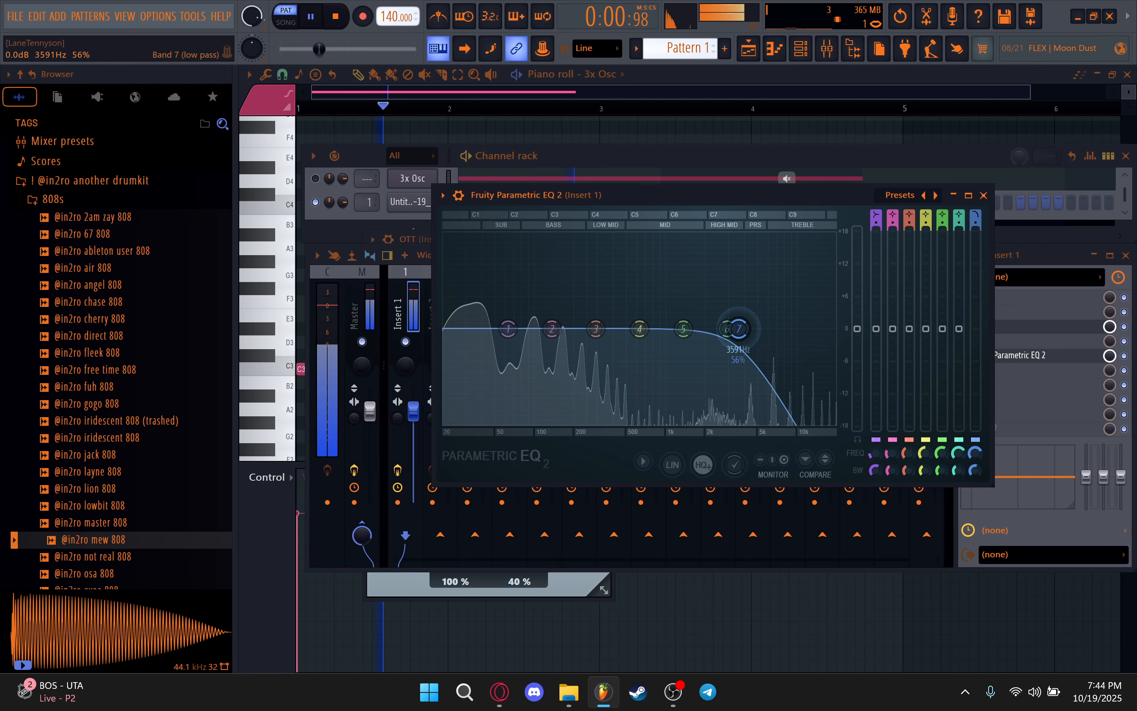
{"action": "key", "text": "space"}
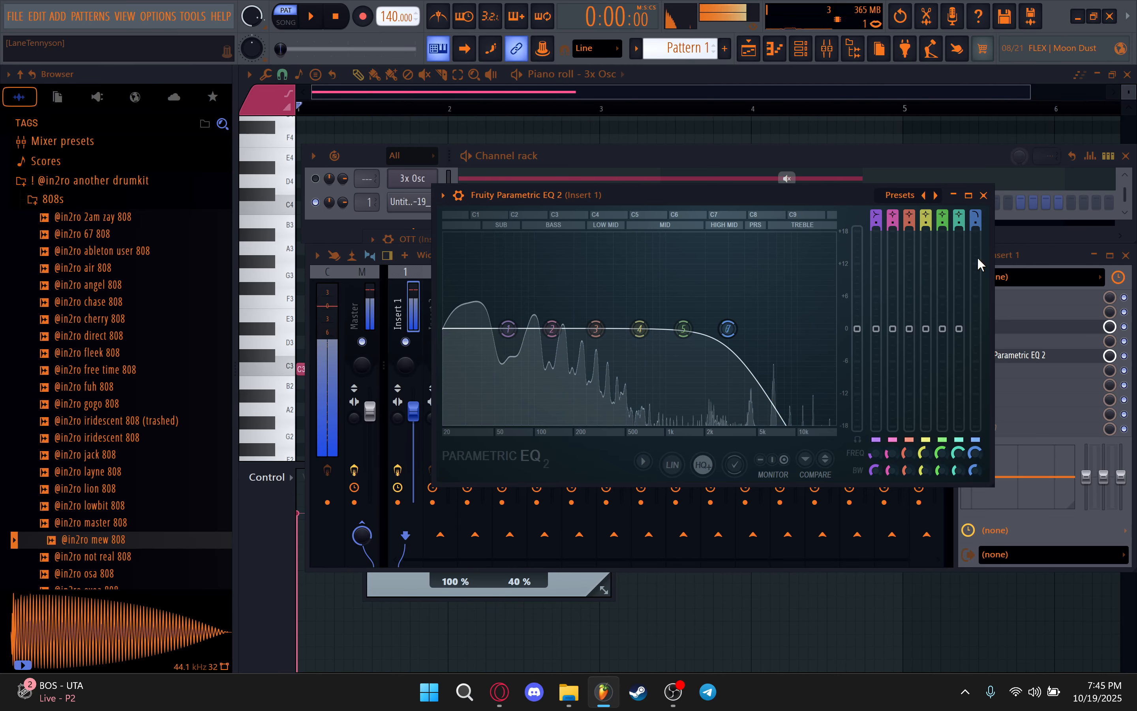
{"action": "left_click", "coordinate": [984, 195]}
Record the processed 808 into Edison on the Master track and stop the recording
{"action": "left_click", "coordinate": [361, 310]}
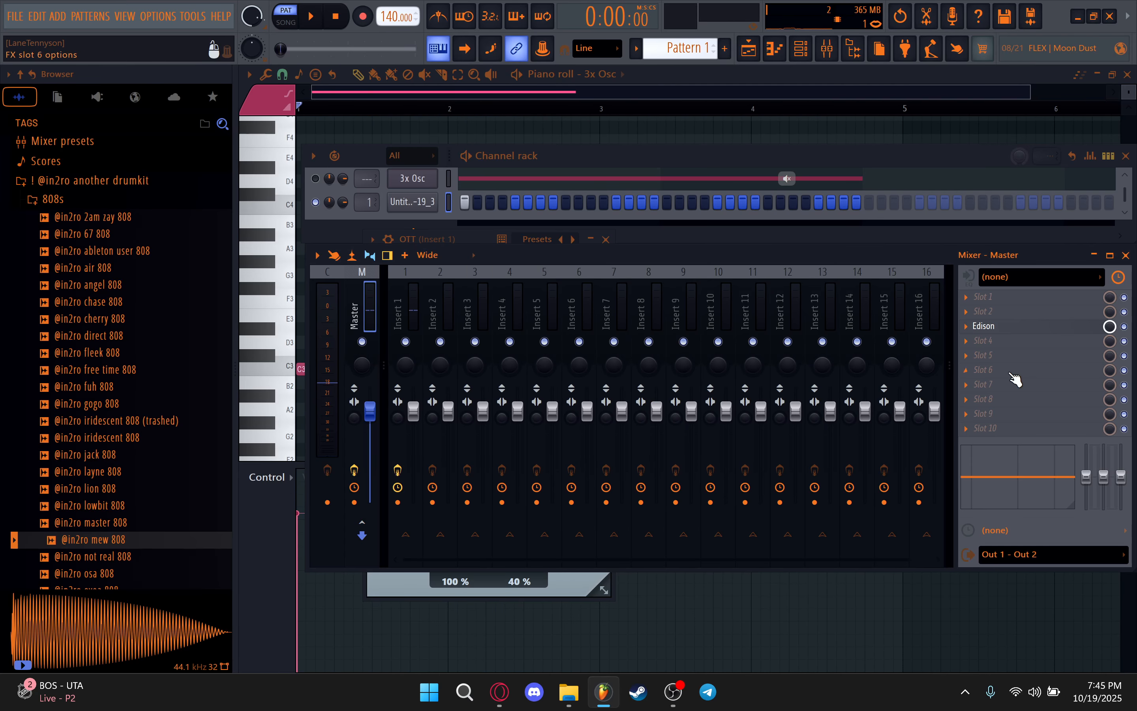
{"action": "left_click", "coordinate": [983, 326]}
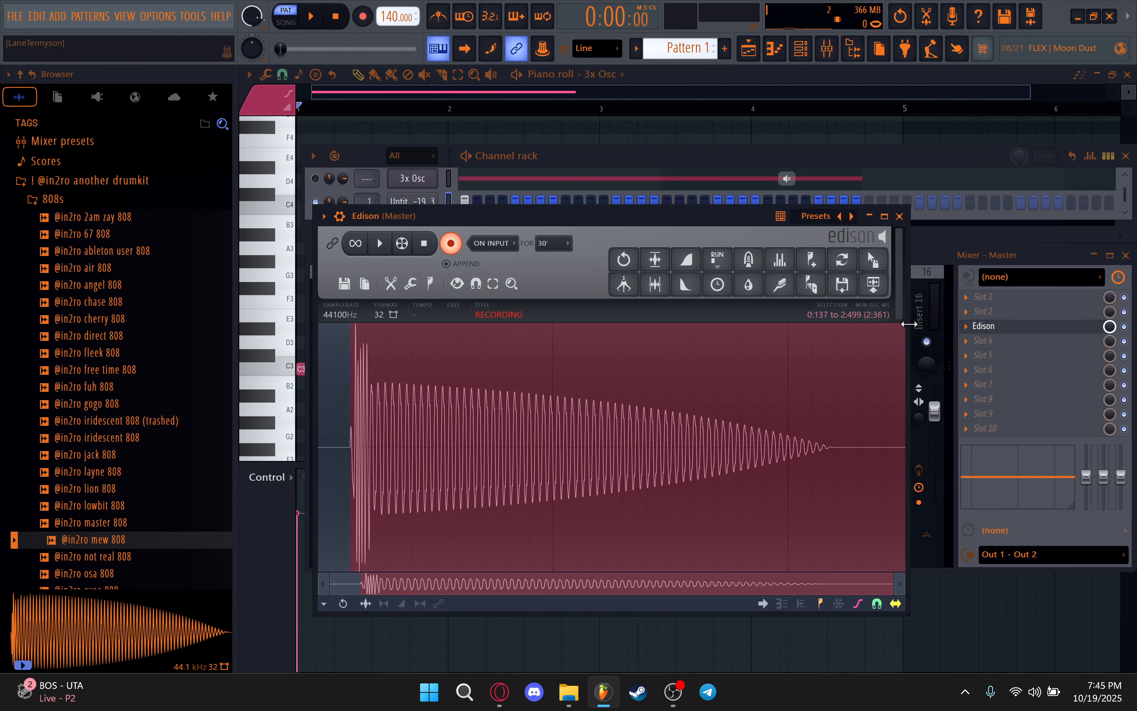
{"action": "left_click", "coordinate": [934, 260]}
{"action": "key", "text": "space"}
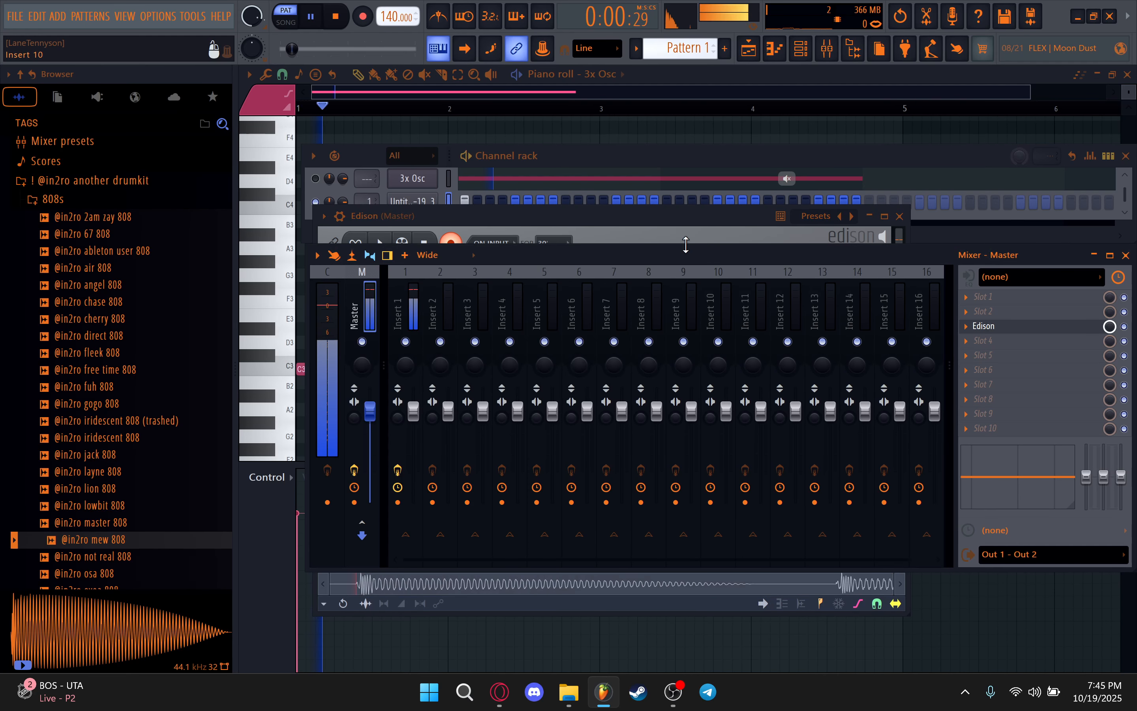
{"action": "key", "text": "space"}
{"action": "left_click", "coordinate": [651, 228]}
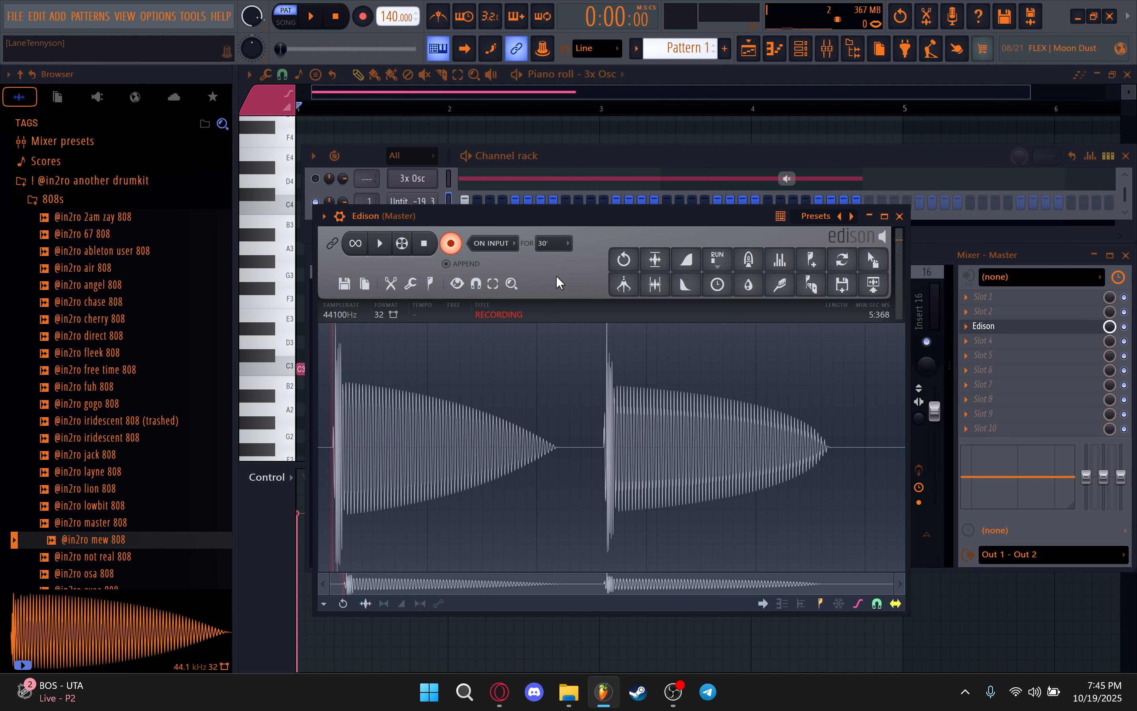
{"action": "left_click", "coordinate": [451, 243]}
Select and play the first and second 808 recordings in Edison to compare how they sound
{"action": "left_click", "coordinate": [573, 495]}
{"action": "left_click_drag", "start_coordinate": [898, 480], "coordinate": [288, 476]}
{"action": "left_click_drag", "start_coordinate": [846, 483], "coordinate": [533, 450]}
{"action": "key", "text": "space"}
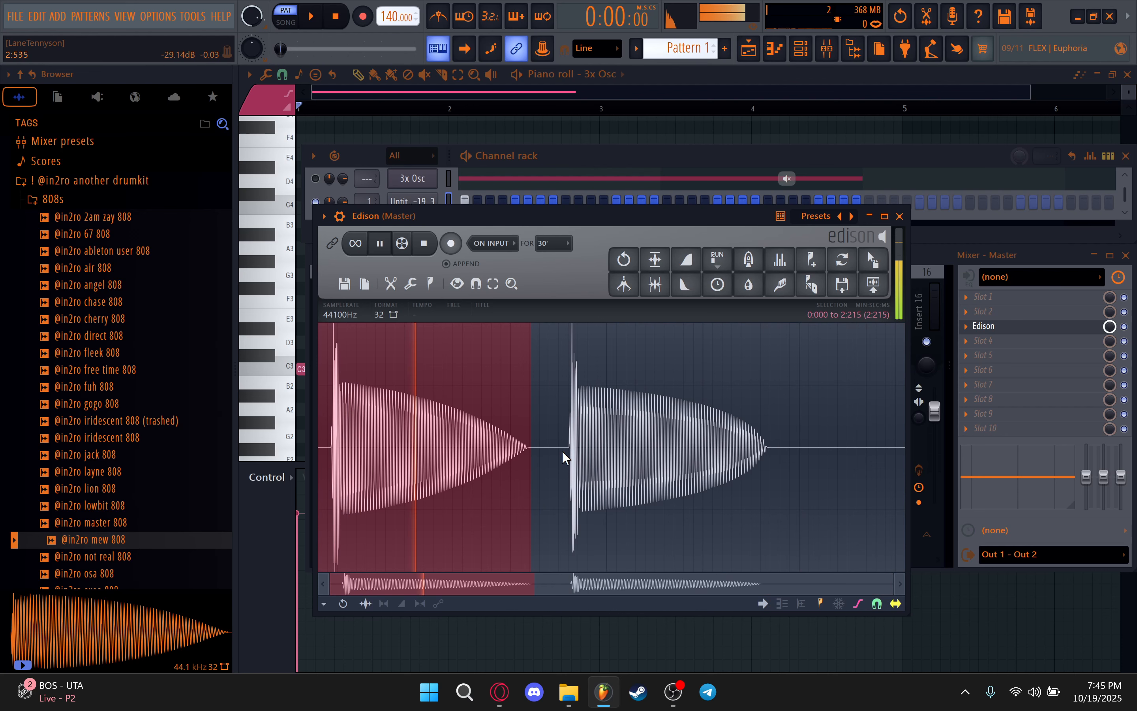
{"action": "left_click_drag", "start_coordinate": [799, 419], "coordinate": [564, 415]}
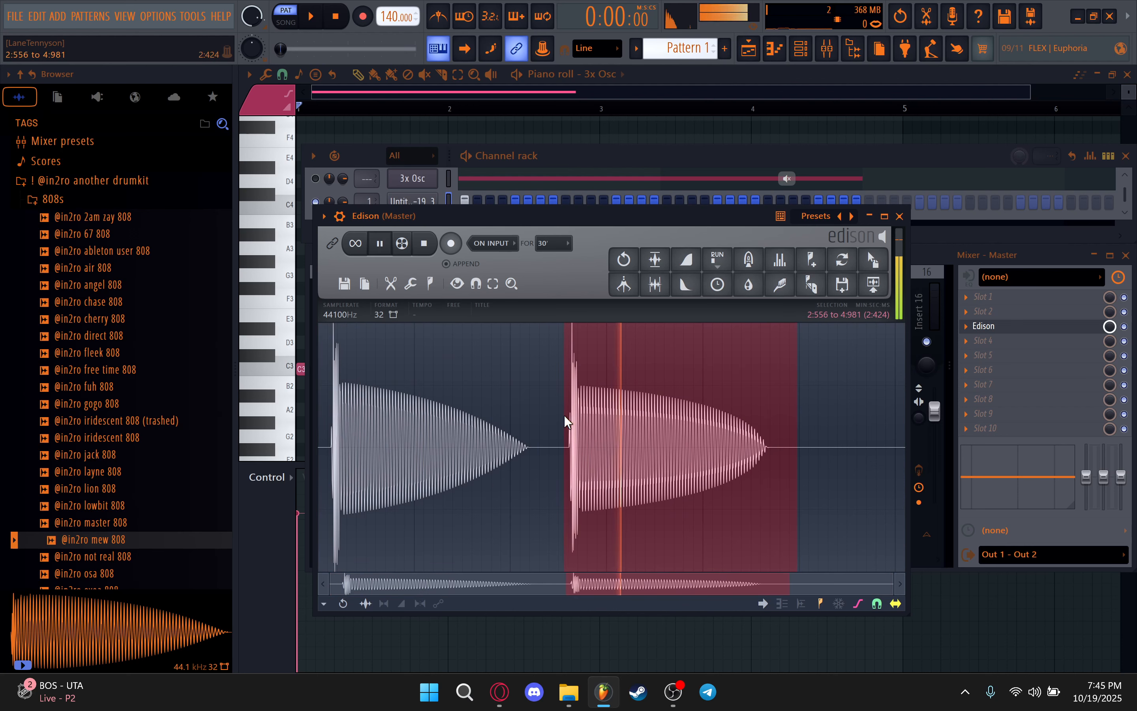
{"action": "key", "text": "space"}
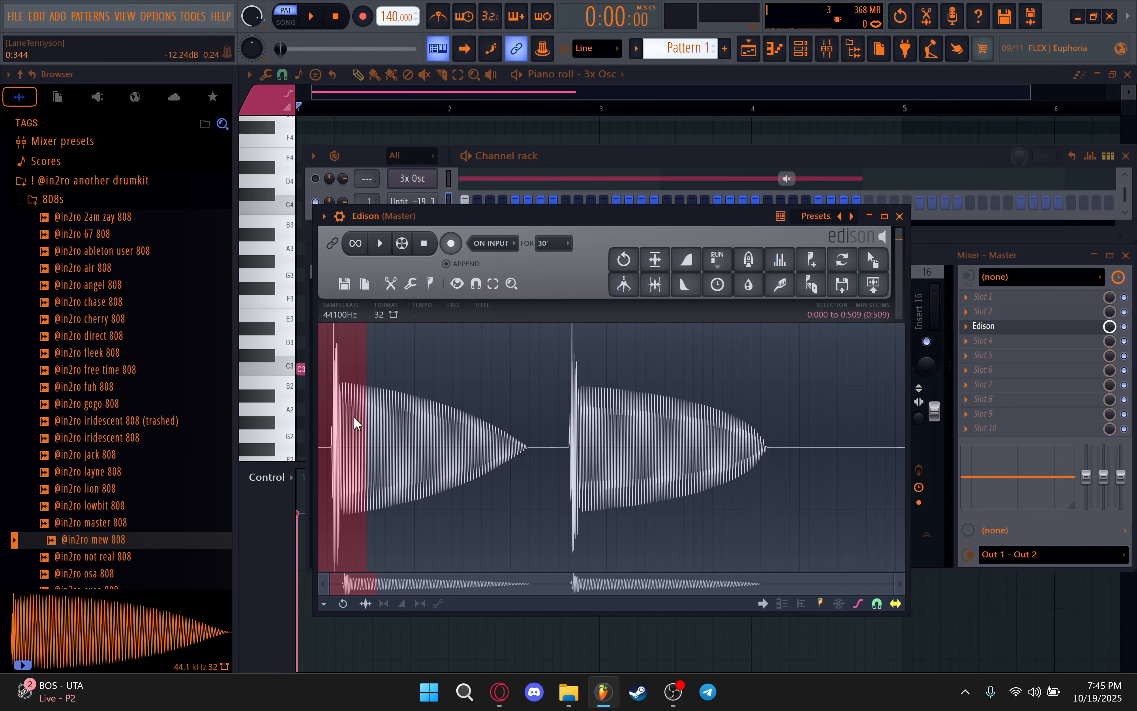
Delete the first 808 recording from Edison and close the editor
{"action": "key", "text": "Delete"}
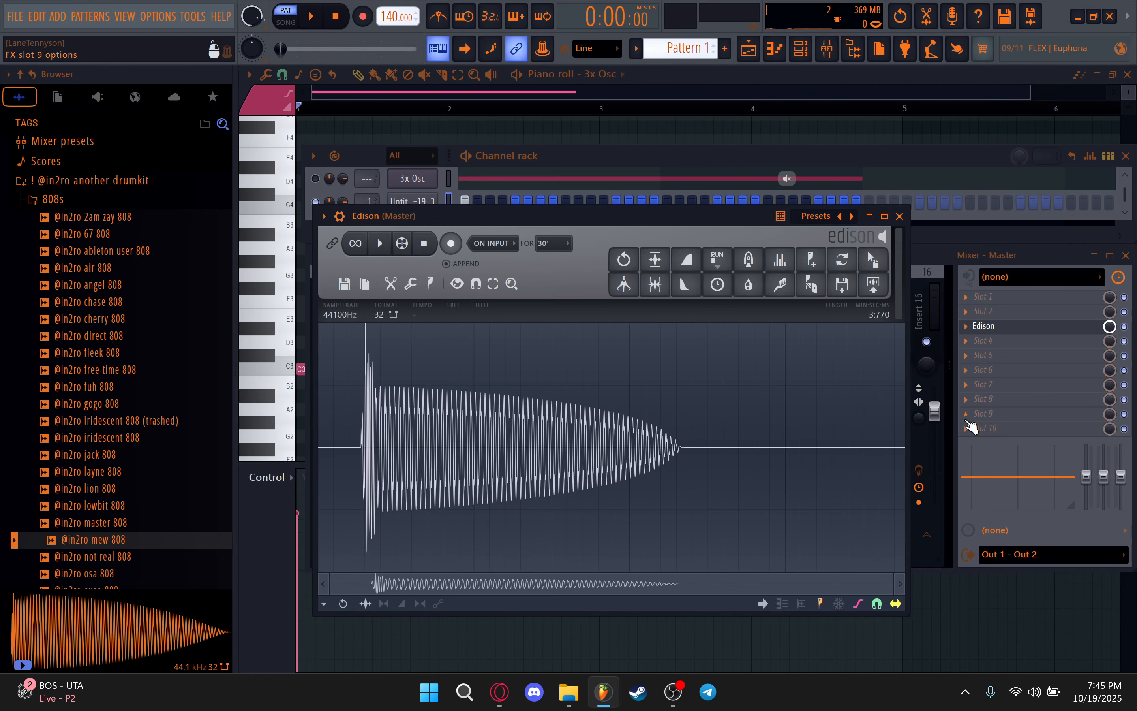
{"action": "left_click", "coordinate": [900, 217]}
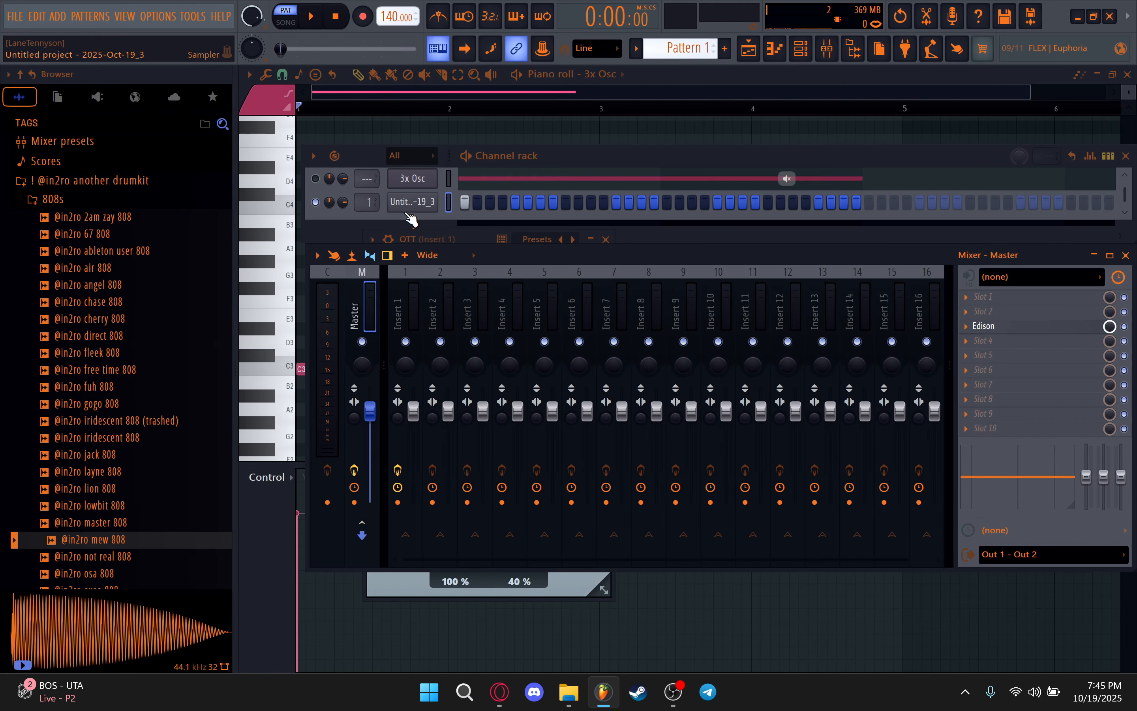
Delete the sampler channel below 3x Osc and undo the deletion
{"action": "right_click", "coordinate": [413, 201]}
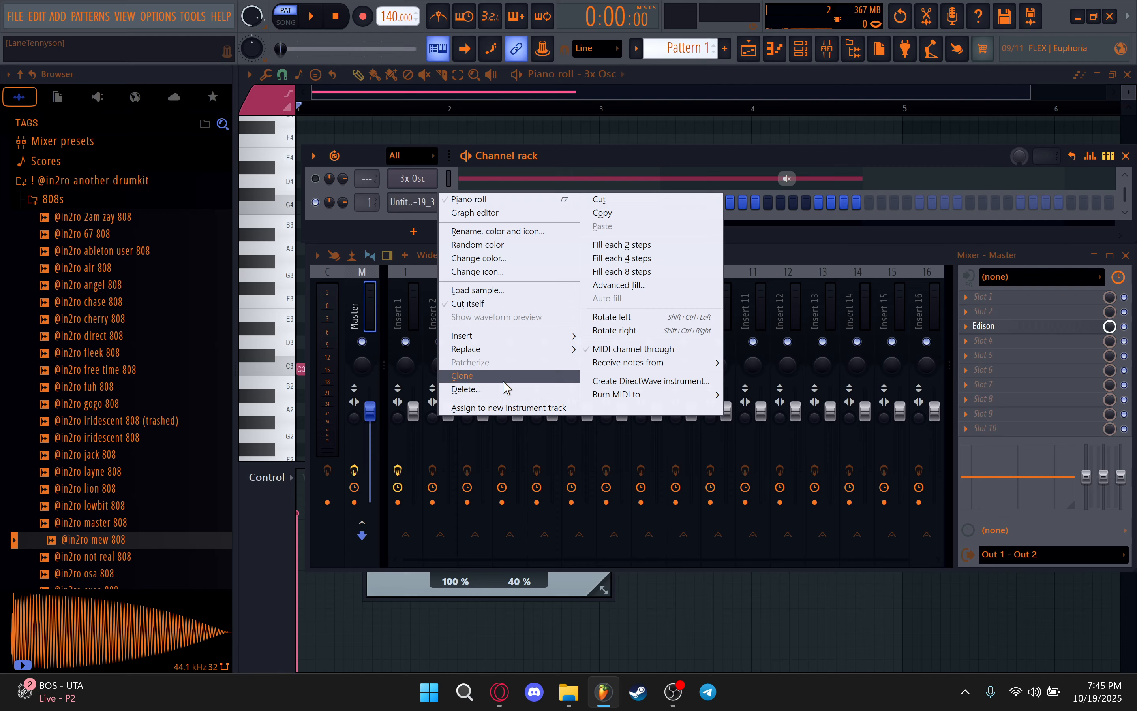
{"action": "left_click", "coordinate": [530, 390]}
{"action": "left_click", "coordinate": [606, 403]}
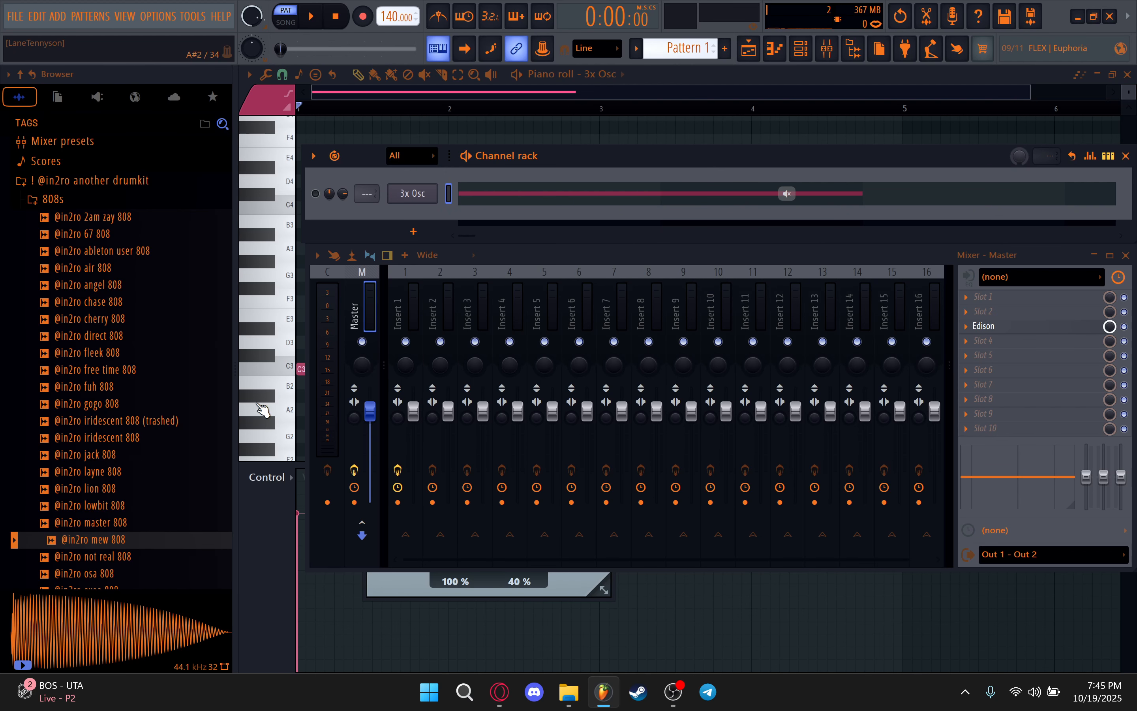
{"action": "key", "text": "ctrl+z"}
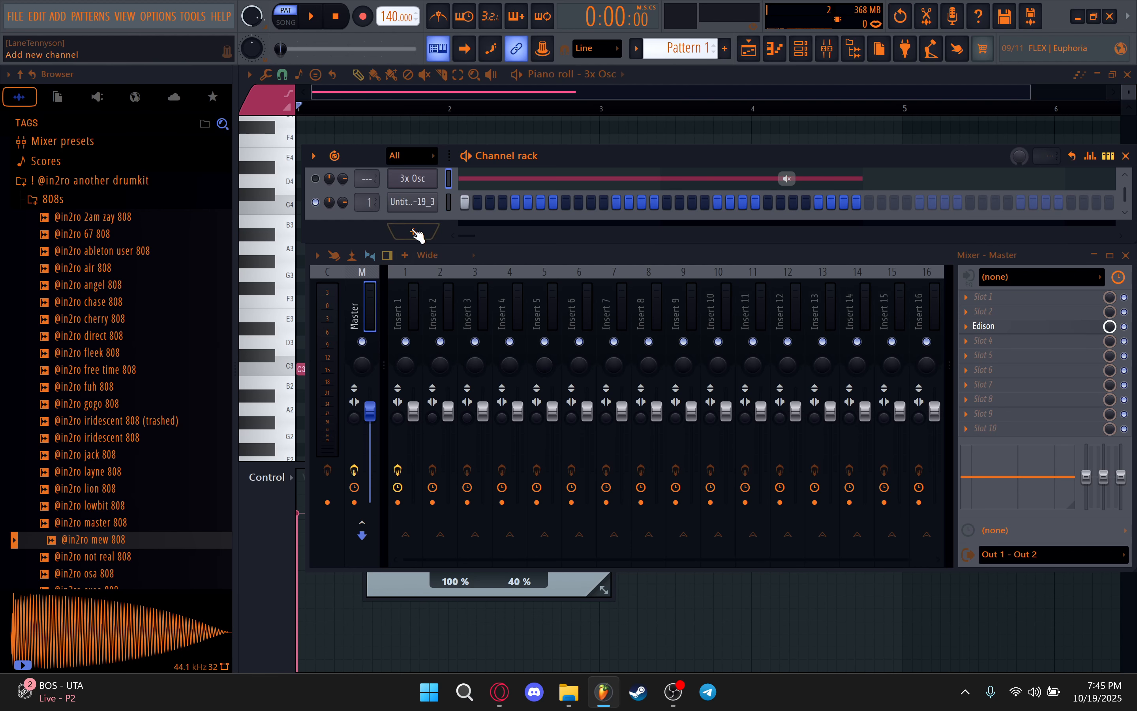
Select the sampler channel and delete Fruity Parametric EQ 2 and OTT from Insert 1
{"action": "left_click", "coordinate": [412, 202]}
{"action": "left_click", "coordinate": [699, 130]}
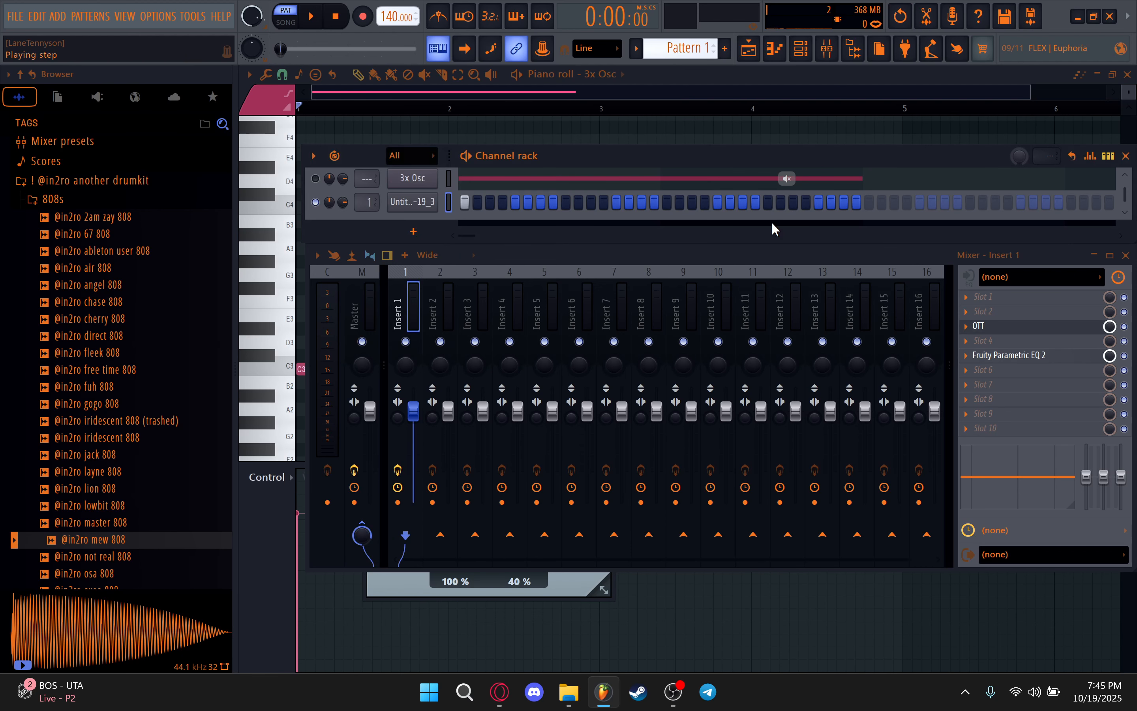
{"action": "left_click", "coordinate": [968, 357]}
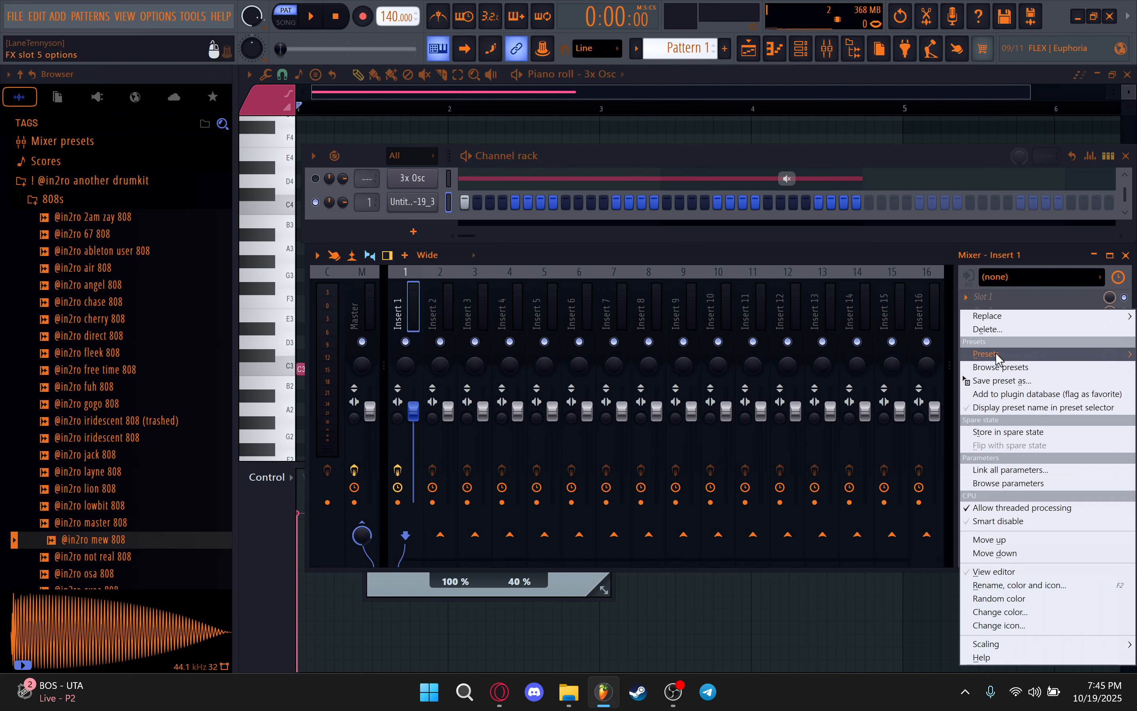
{"action": "left_click", "coordinate": [1006, 330]}
{"action": "left_click", "coordinate": [611, 398]}
{"action": "left_click", "coordinate": [981, 328]}
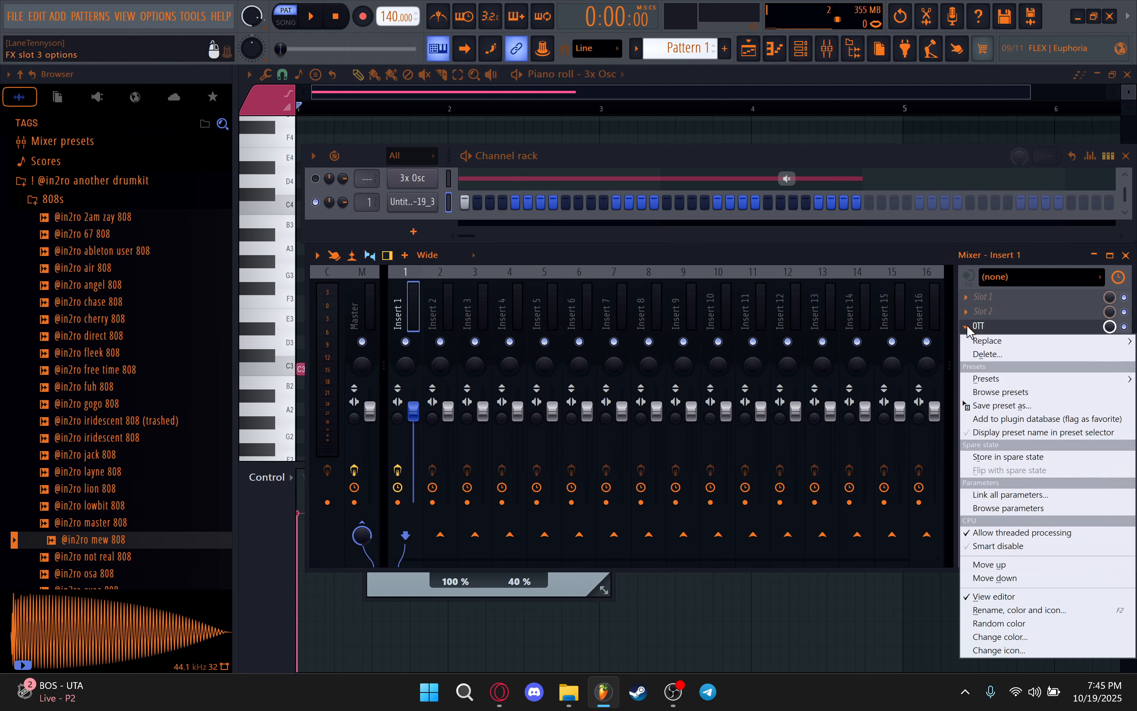
{"action": "left_click", "coordinate": [1000, 350]}
{"action": "left_click", "coordinate": [631, 400]}
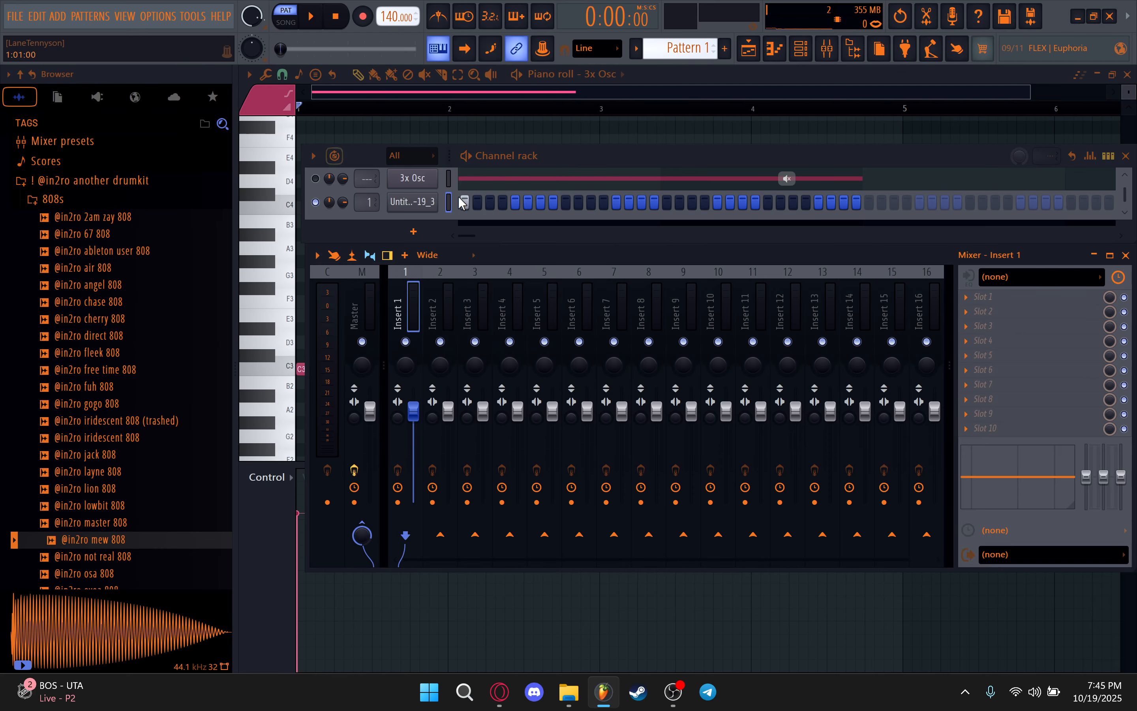
Load MSaturator into slot 4 of Insert 1
{"action": "left_click", "coordinate": [984, 348]}
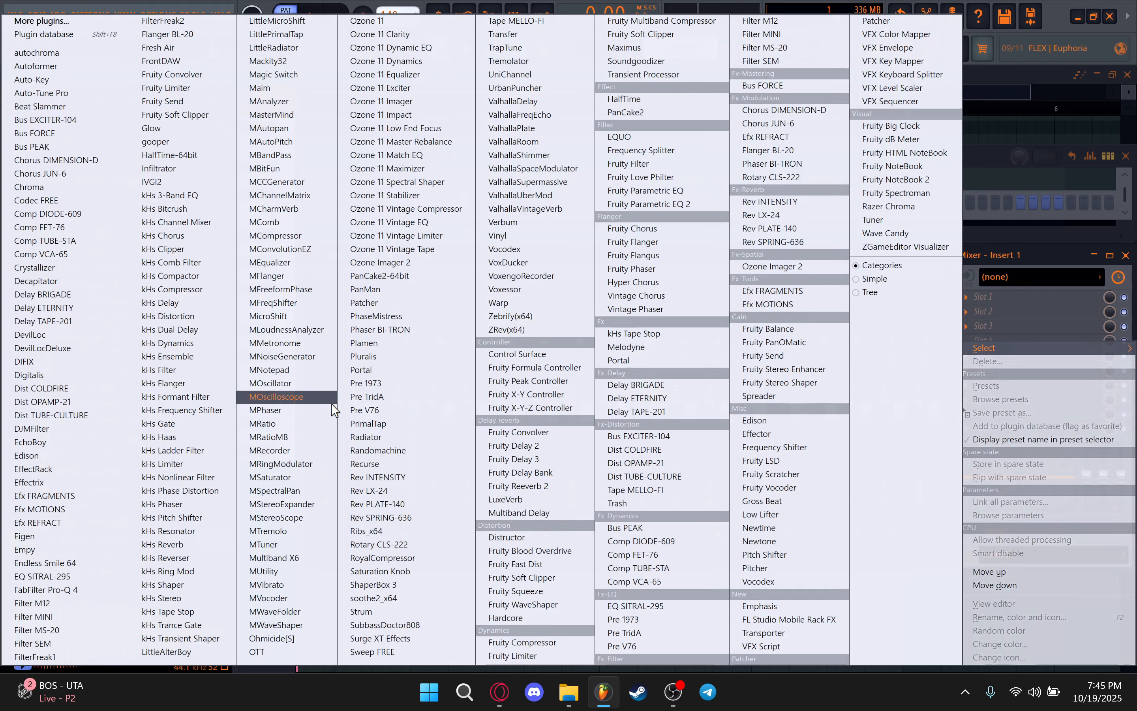
{"action": "left_click", "coordinate": [279, 477]}
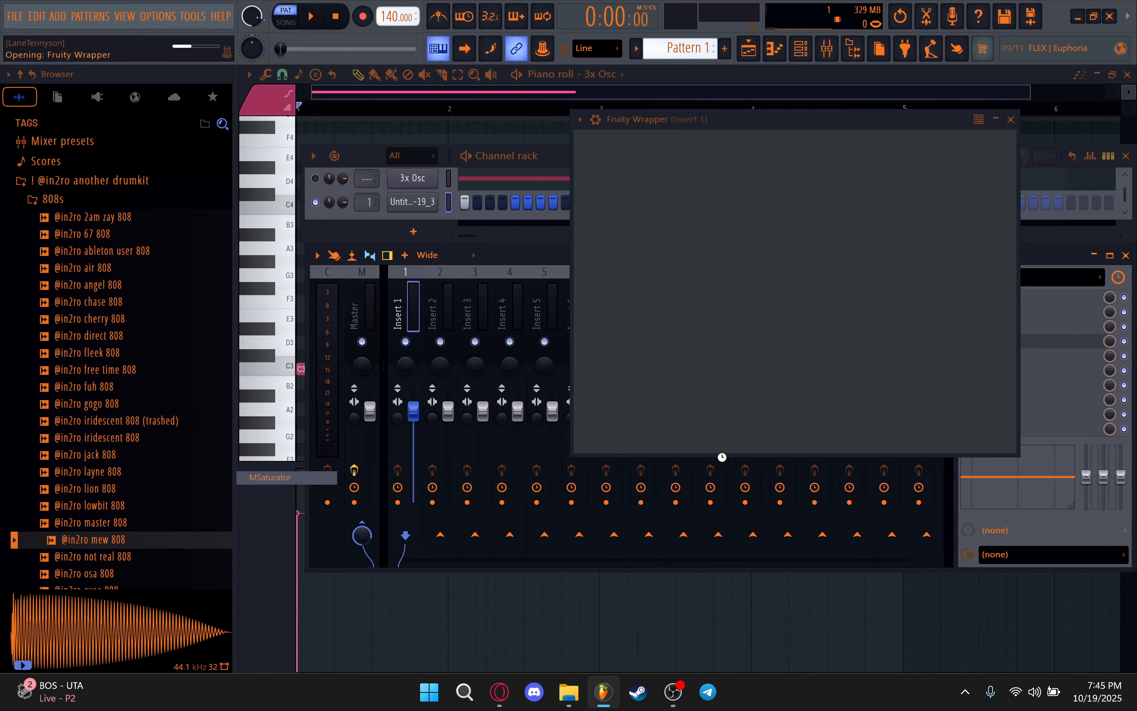
{"action": "left_click", "coordinate": [591, 242]}
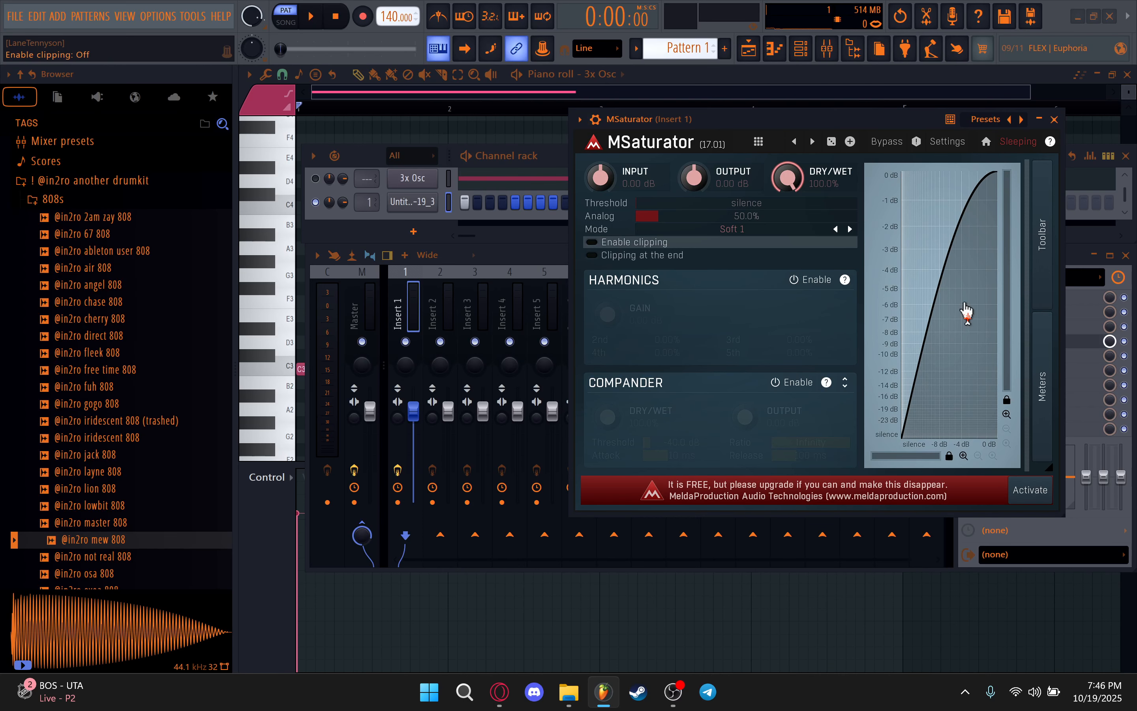
Enable MSaturator's Harmonics section, set the 2nd harmonic to 50.4%, and play the 808
{"action": "left_click", "coordinate": [813, 282]}
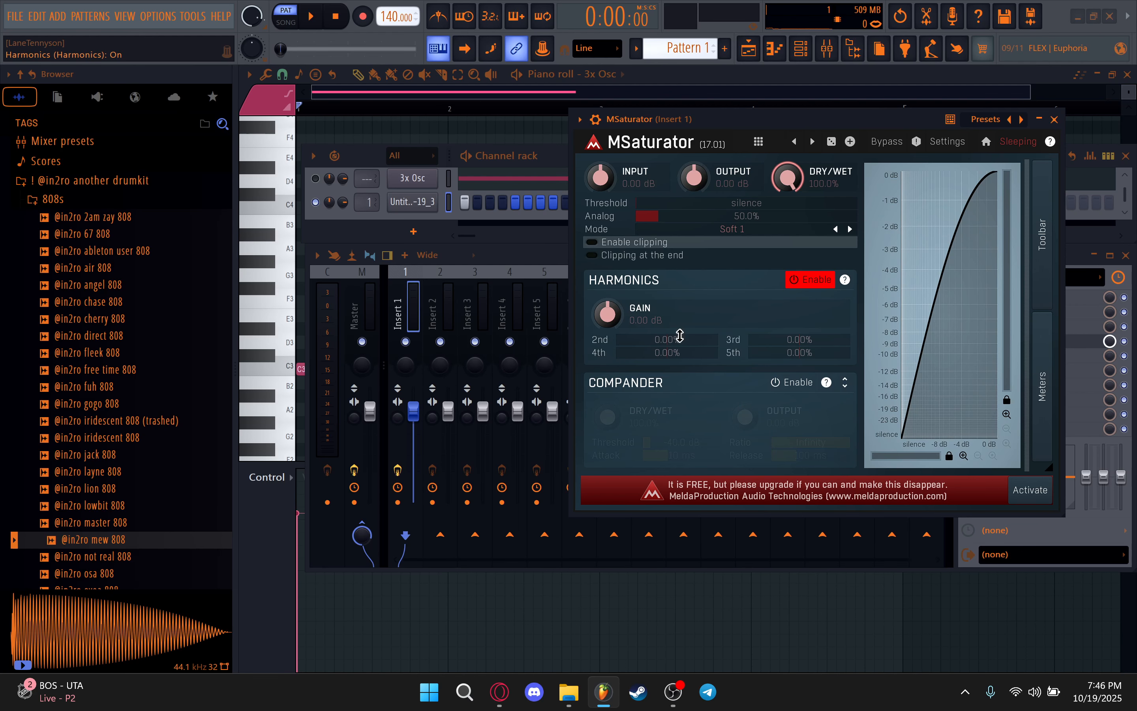
{"action": "left_click_drag", "start_coordinate": [680, 335], "coordinate": [680, 324]}
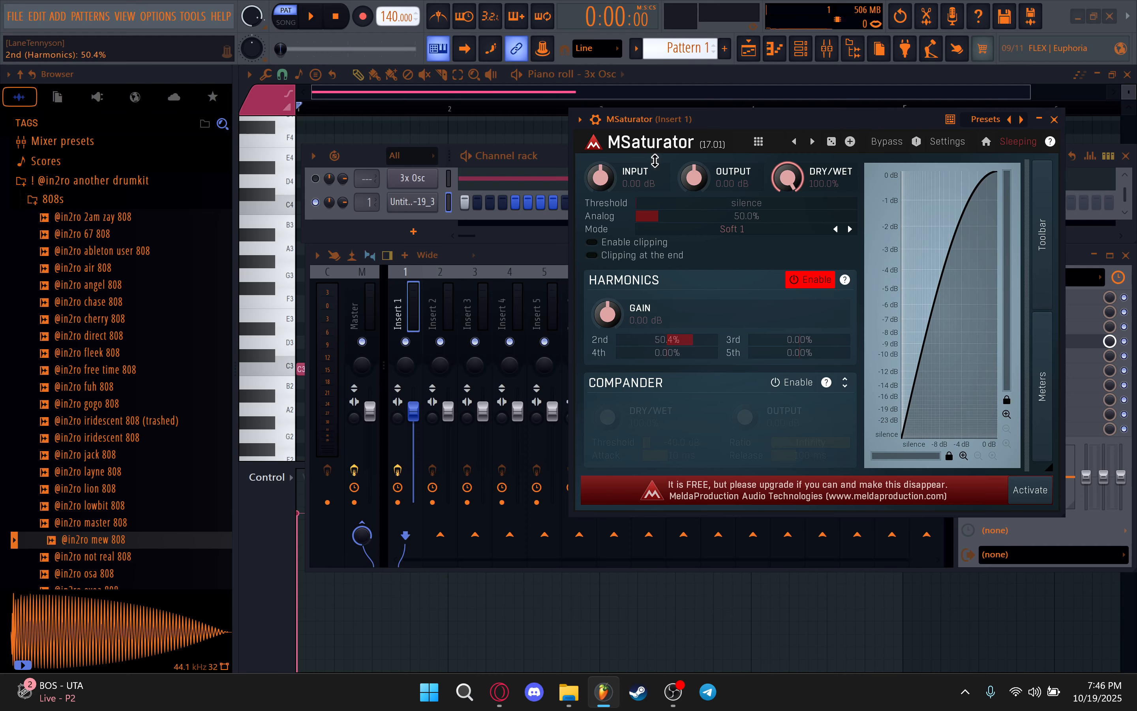
{"action": "left_click", "coordinate": [704, 118]}
{"action": "key", "text": "q"}
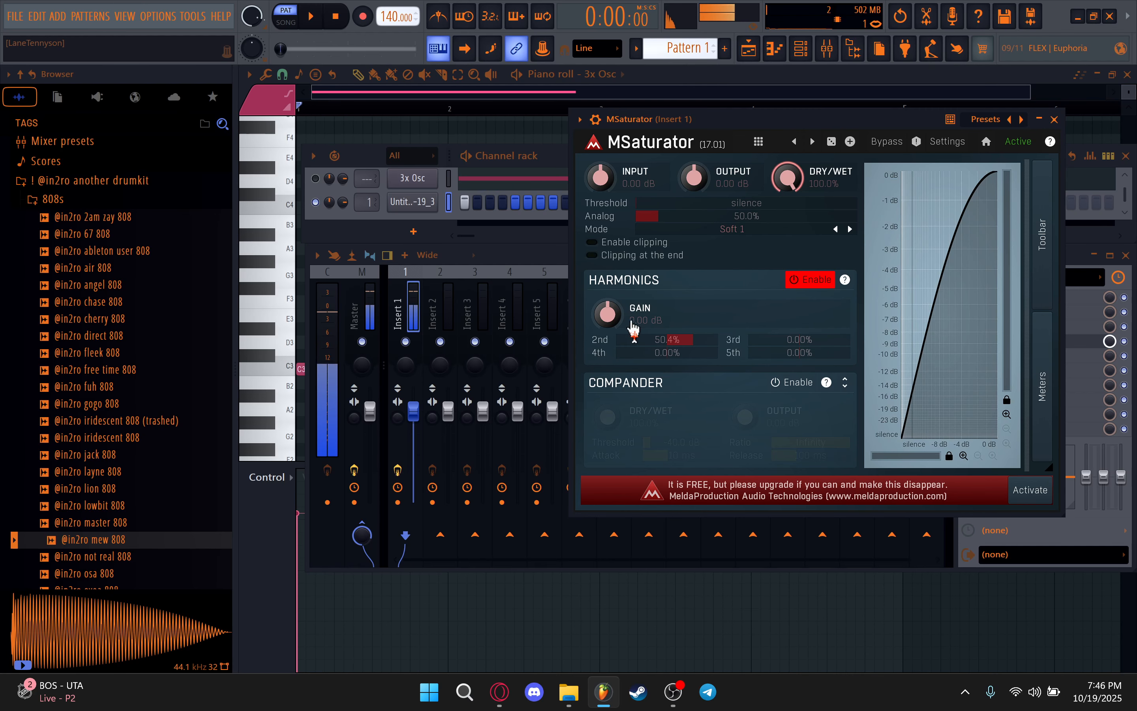
Raise MSaturator's 2nd harmonic to 100% and play the 808 to compare the sound
{"action": "left_click_drag", "start_coordinate": [680, 337], "coordinate": [680, 298]}
{"action": "key", "text": "space"}
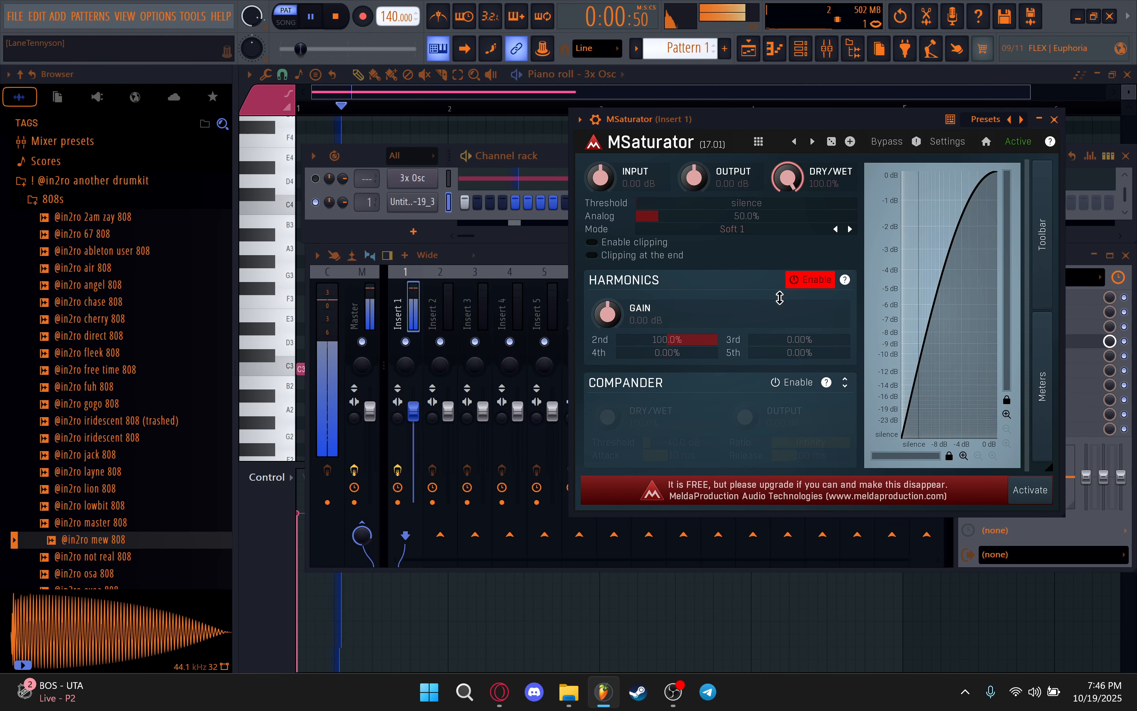
{"action": "key", "text": "space"}
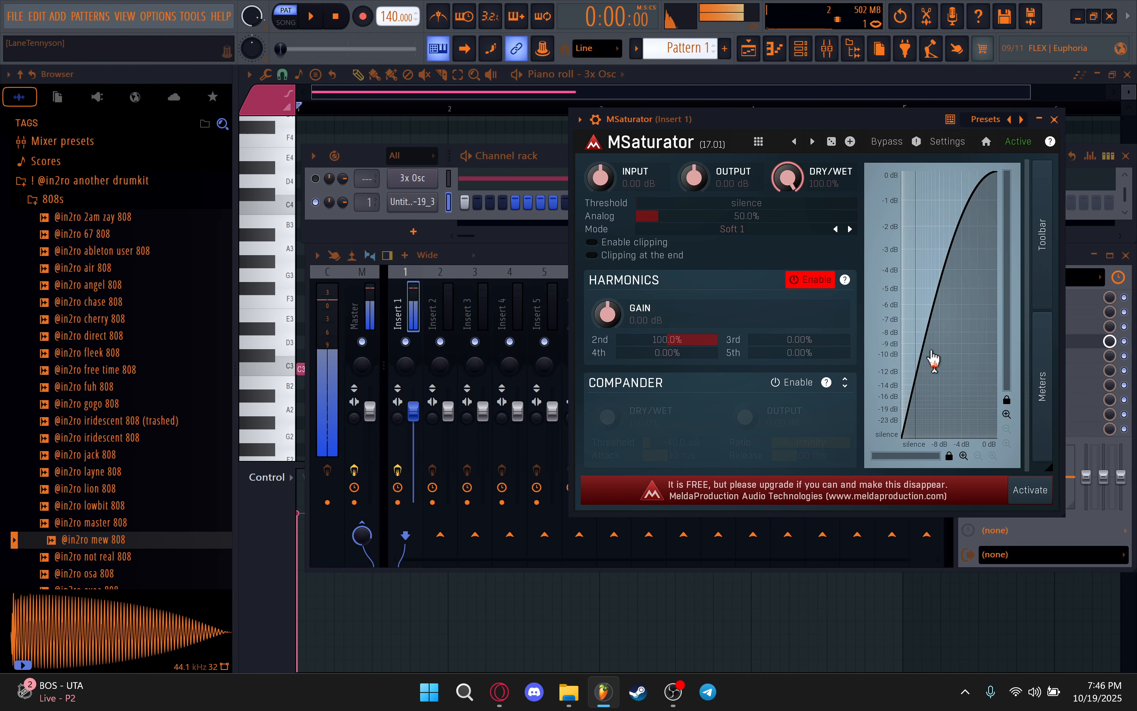
{"action": "key", "text": "space"}
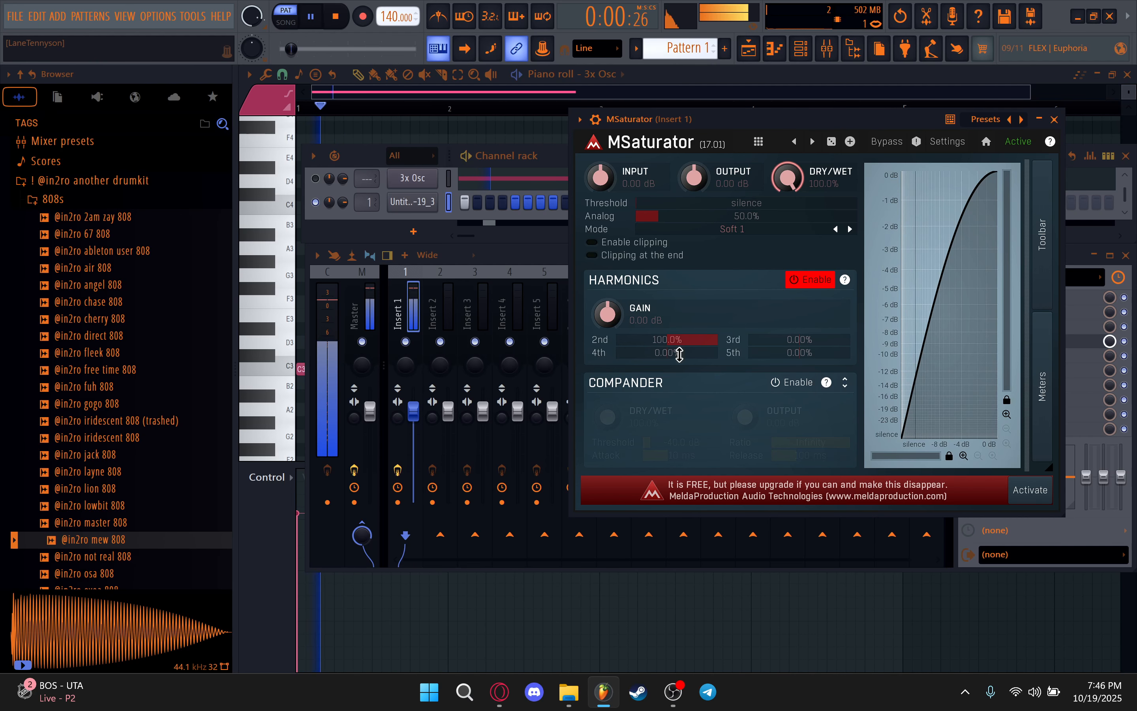
Try the 4th harmonic at about -37% with the Harmonics gain at -9.02 dB, and reset the 4th harmonic to its default
{"action": "mouse_move", "coordinate": [680, 353]}
{"action": "left_mouse_down"}
{"action": "mouse_move", "coordinate": [680, 376]}
{"action": "mouse_move", "coordinate": [680, 343]}
{"action": "left_mouse_up"}
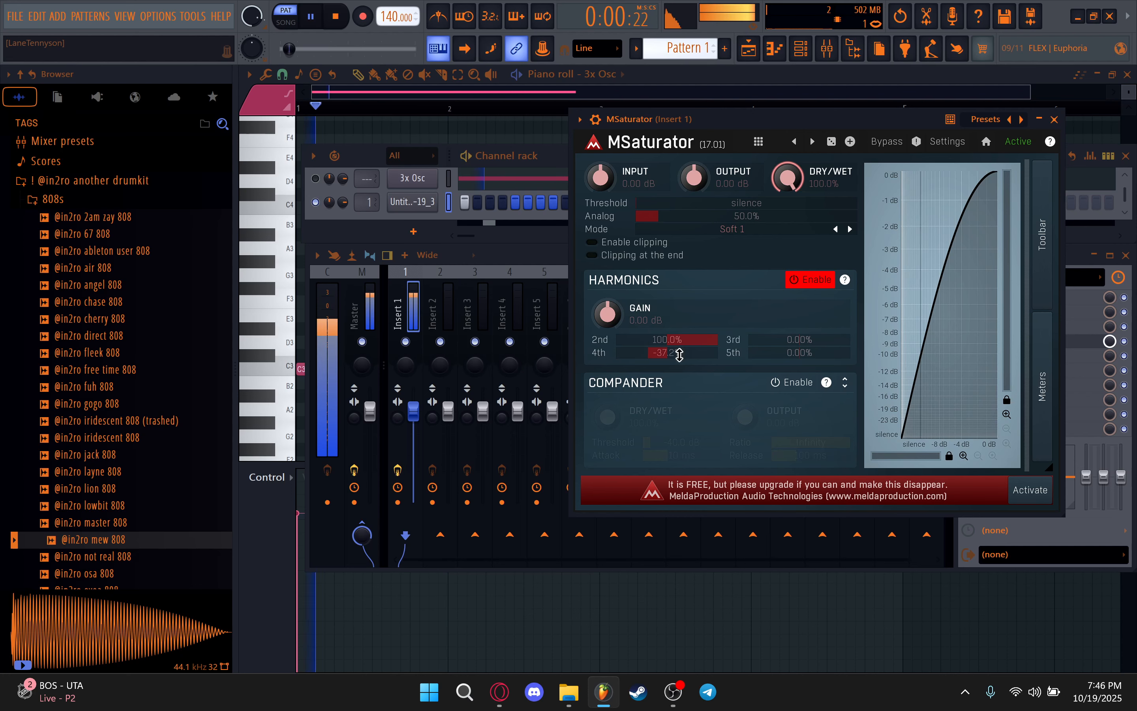
{"action": "key", "text": "space"}
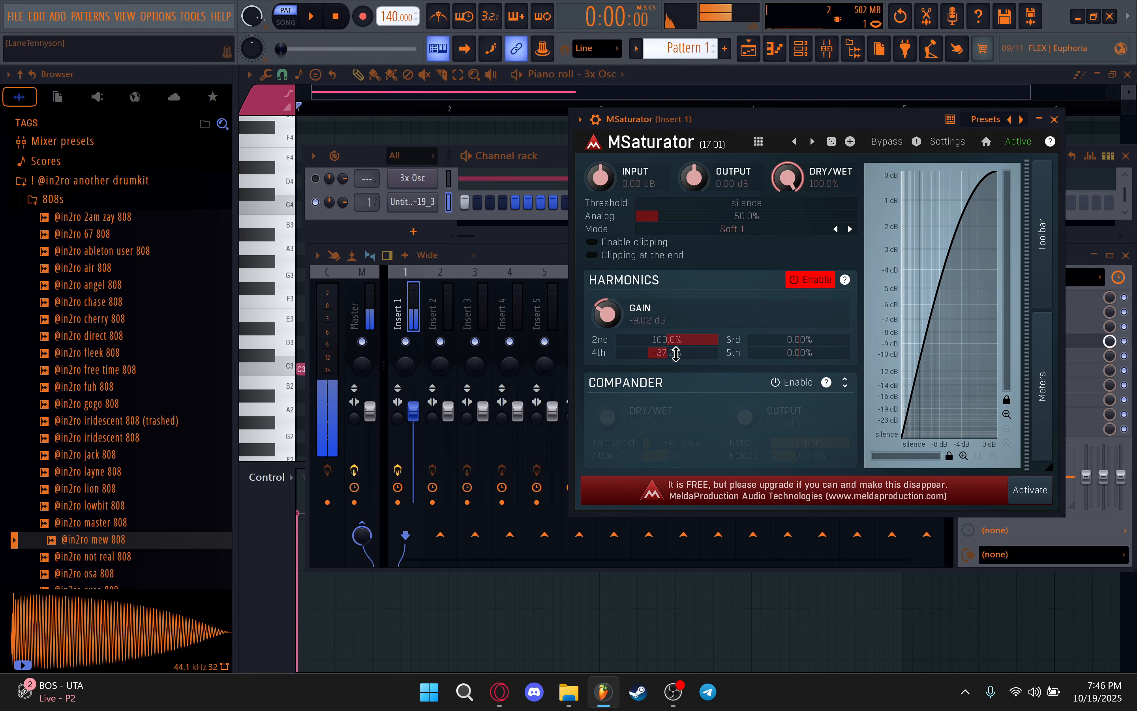
{"action": "right_click", "coordinate": [676, 353]}
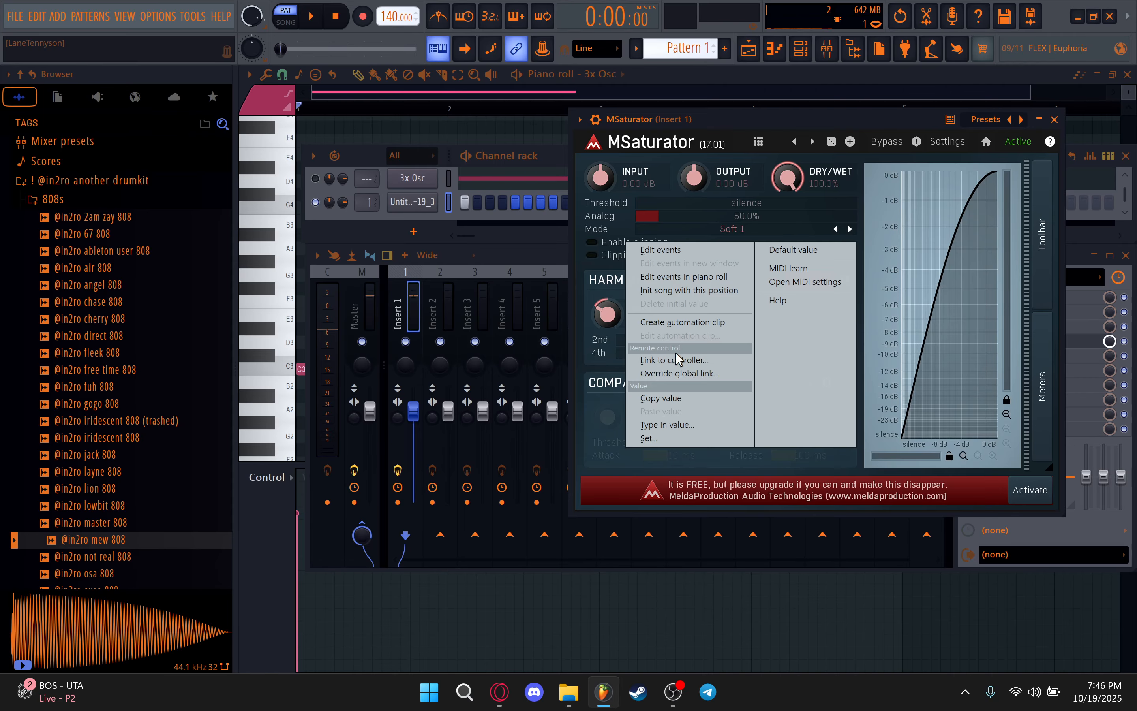
{"action": "left_click", "coordinate": [794, 250]}
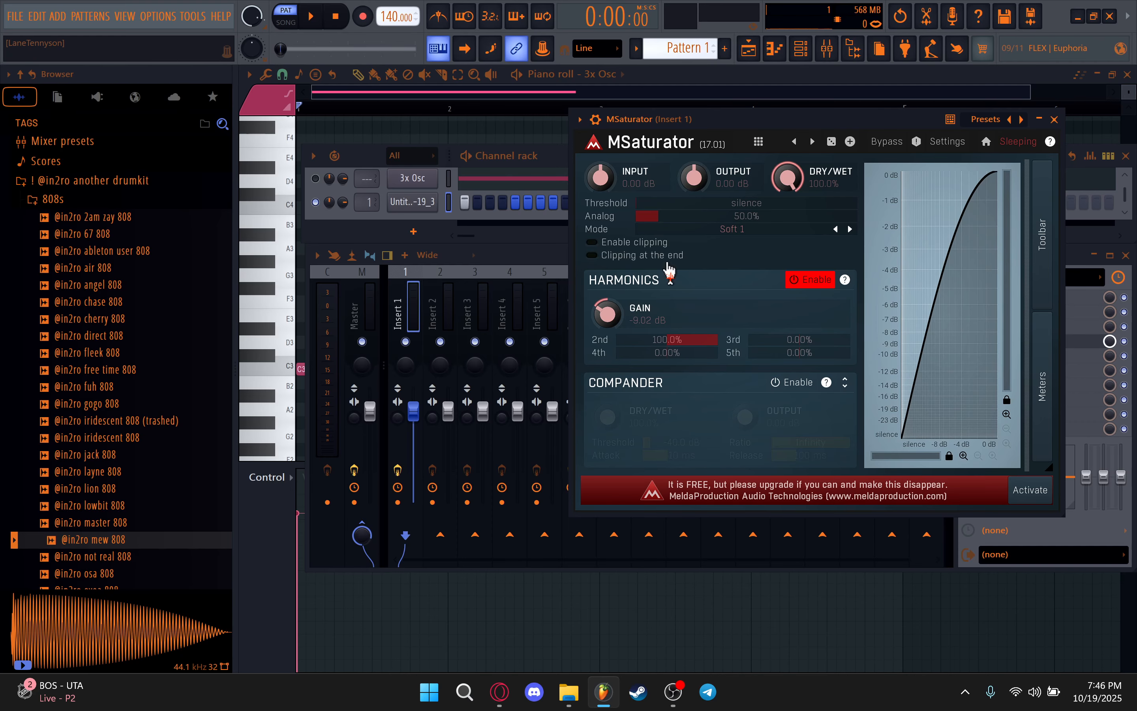
Bring MSaturator's 2nd harmonic down to -1.2% and disable the Harmonics section
{"action": "left_click", "coordinate": [357, 295]}
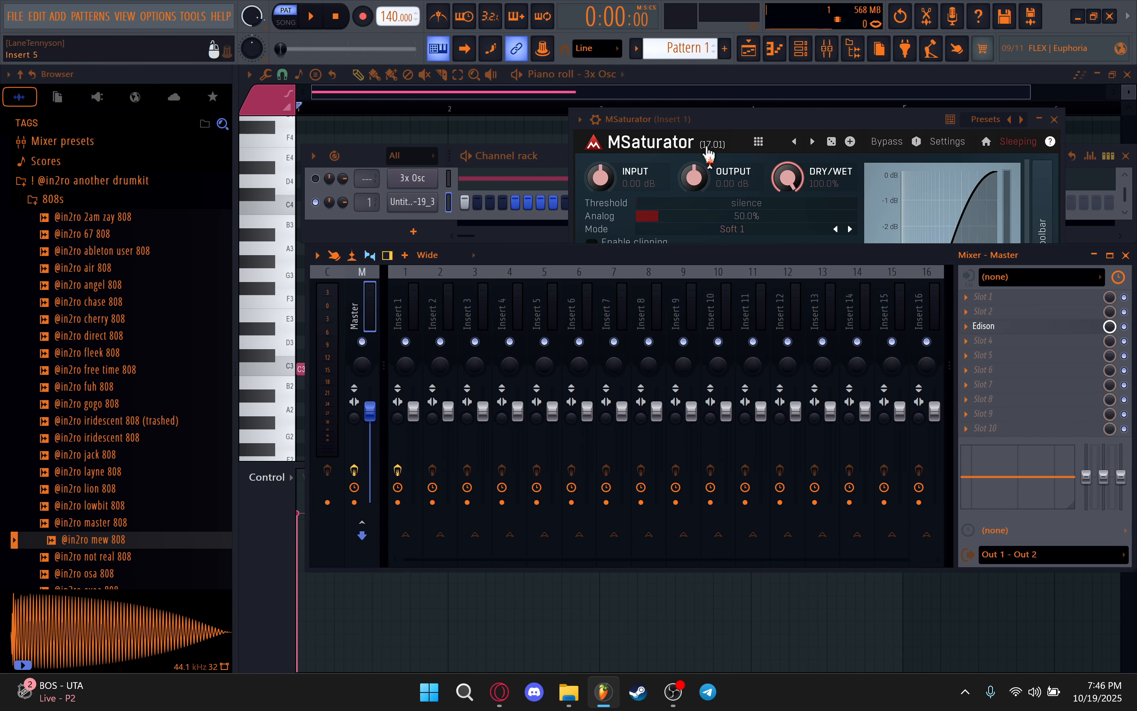
{"action": "left_click", "coordinate": [722, 120]}
{"action": "left_click_drag", "start_coordinate": [693, 348], "coordinate": [668, 348]}
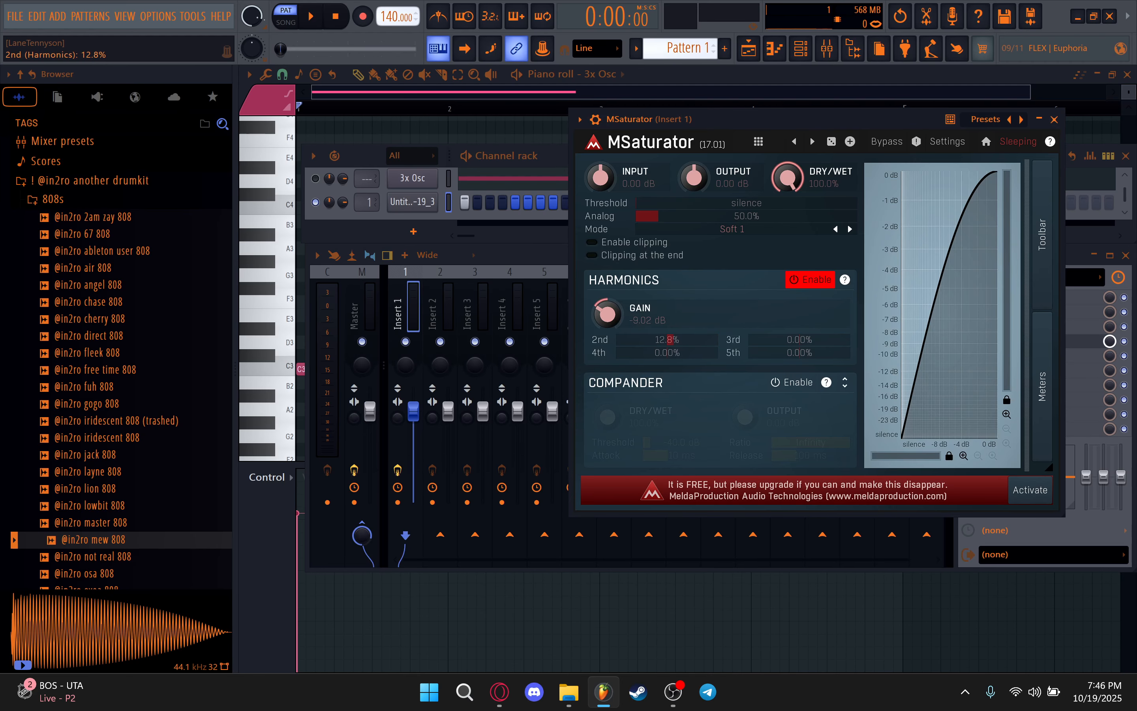
{"action": "right_click", "coordinate": [609, 315]}
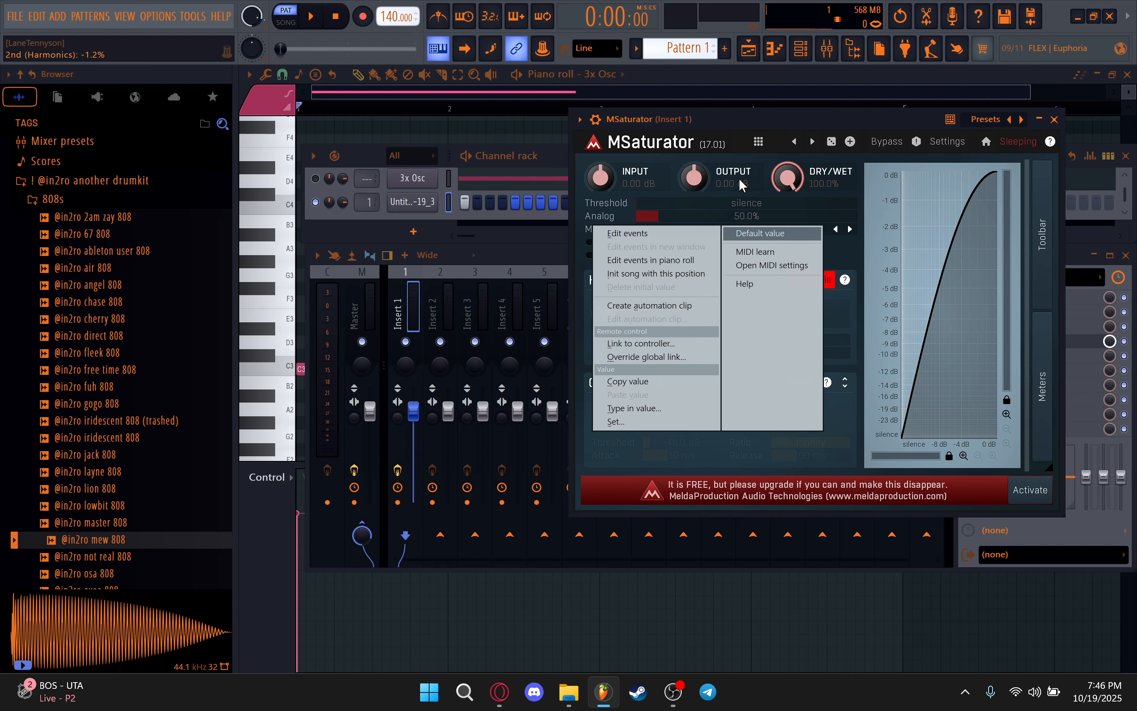
{"action": "left_click", "coordinate": [741, 185]}
{"action": "left_click", "coordinate": [858, 208]}
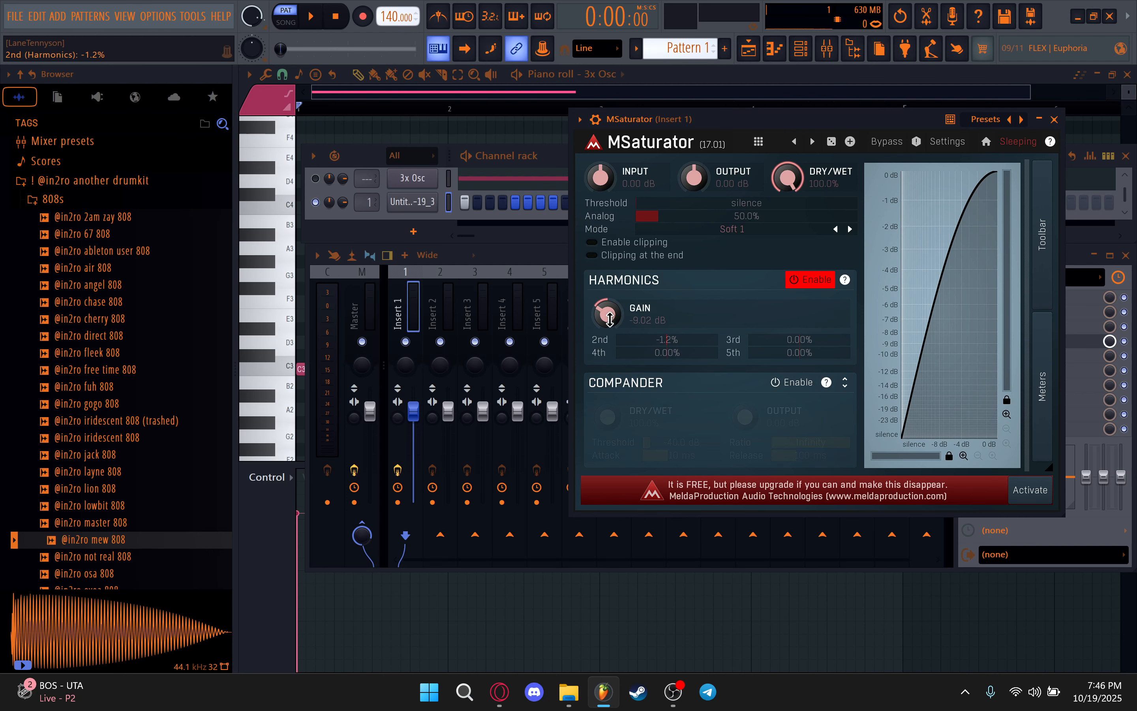
{"action": "left_click", "coordinate": [801, 279]}
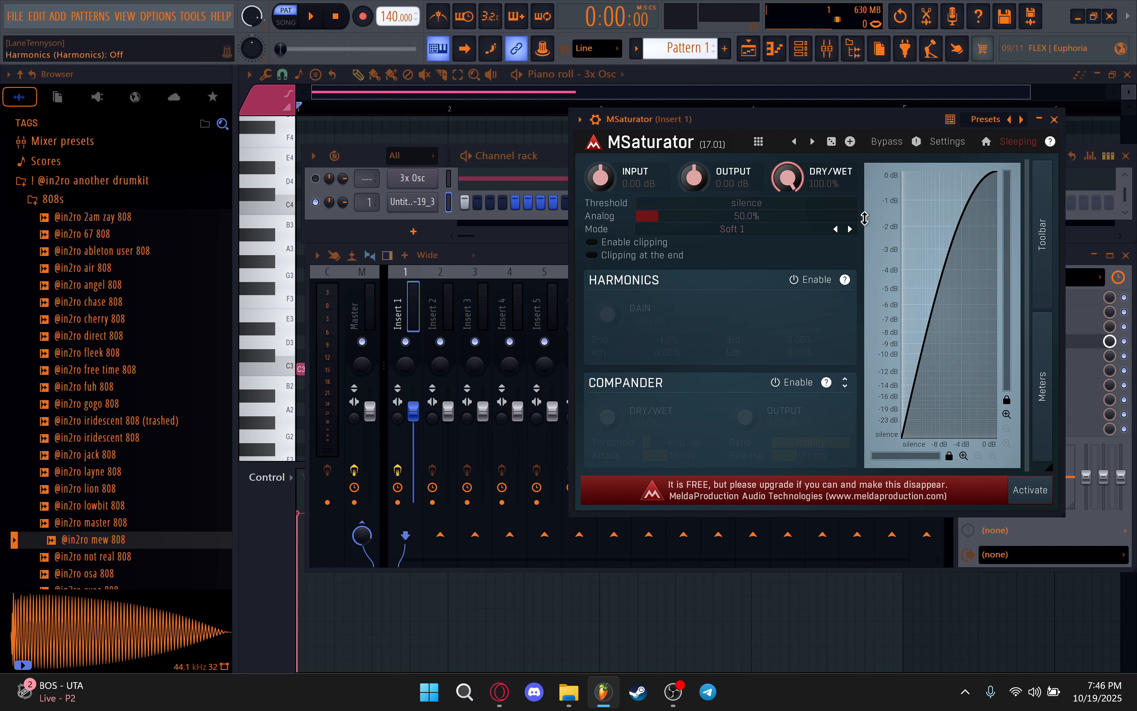
Set MSaturator's input gain to +6.34 dB and output gain to -2.21 dB while playing the 808
{"action": "key", "text": "q"}
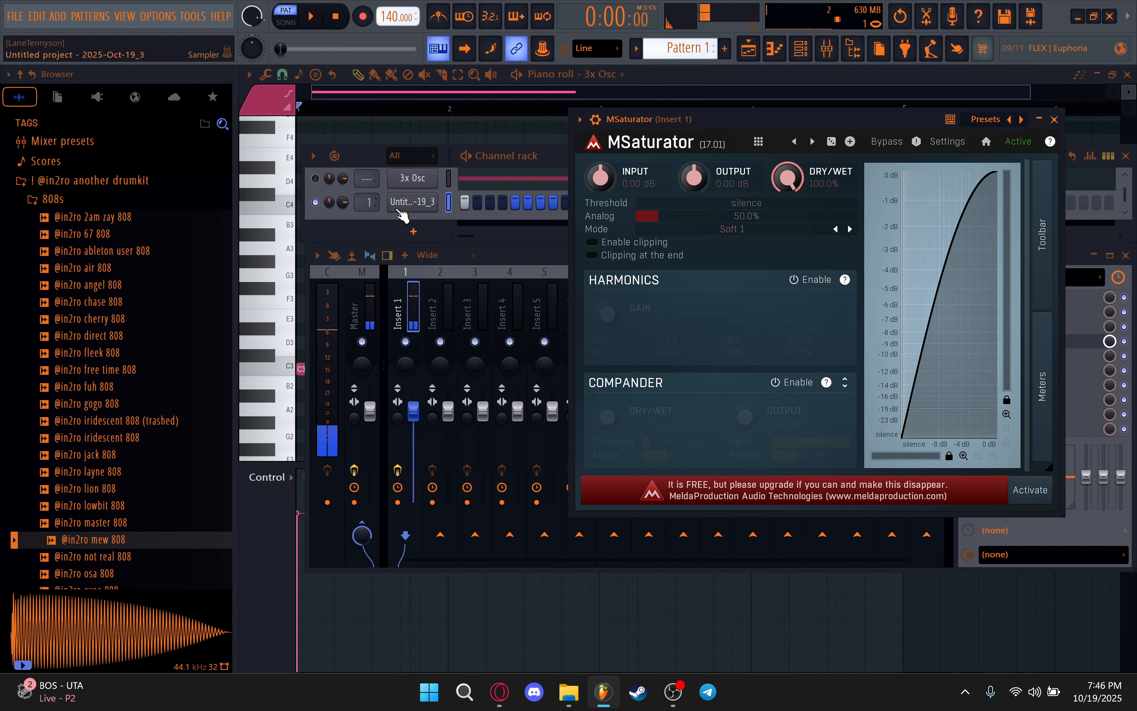
{"action": "left_click_drag", "start_coordinate": [601, 178], "coordinate": [597, 172]}
{"action": "key", "text": "space"}
{"action": "mouse_move", "coordinate": [694, 178]}
{"action": "left_mouse_down"}
{"action": "mouse_move", "coordinate": [694, 191]}
{"action": "mouse_move", "coordinate": [694, 170]}
{"action": "left_mouse_up"}
{"action": "key", "text": "space"}
{"action": "key", "text": "space"}
{"action": "key", "text": "space"}
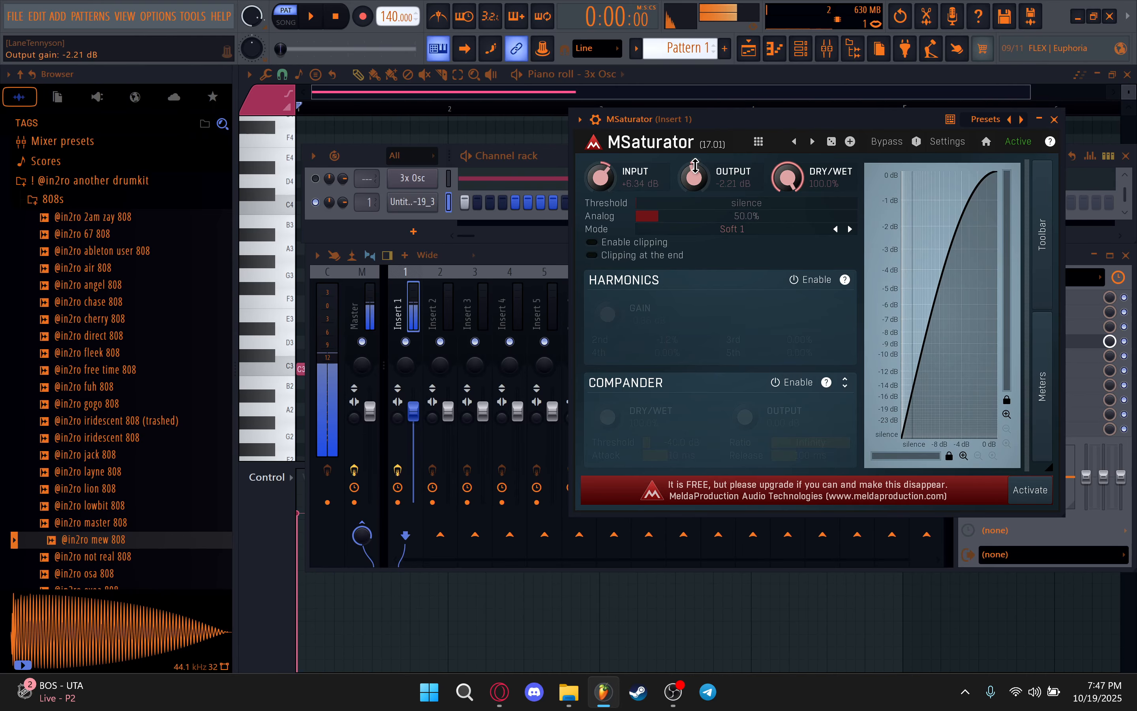
{"action": "key", "text": "space"}
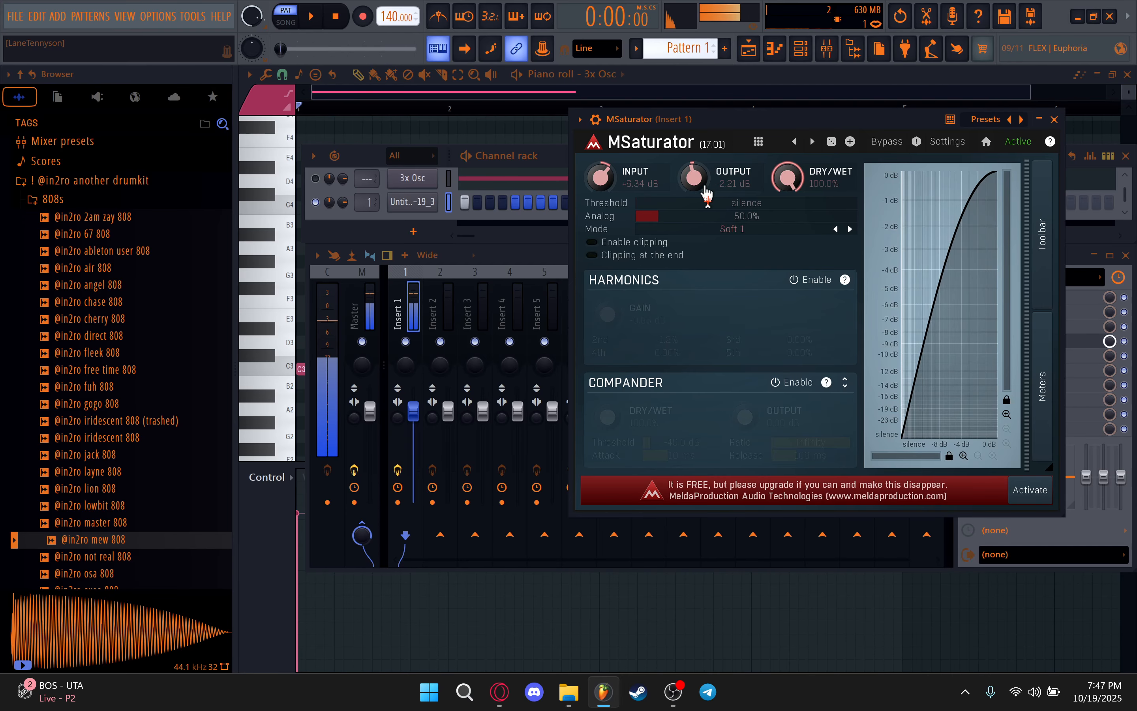
{"action": "key", "text": "space"}
Record the saturated 808 into Edison on the Master track and normalize the new take
{"action": "left_click", "coordinate": [381, 313]}
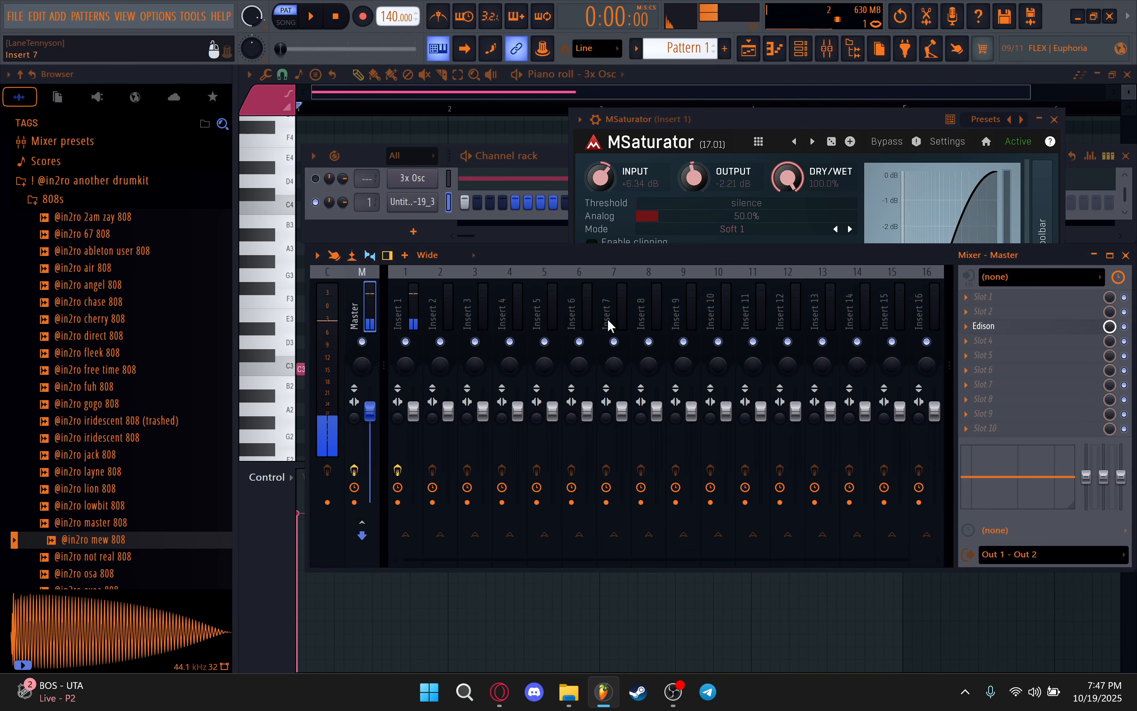
{"action": "left_click", "coordinate": [989, 326]}
{"action": "left_click", "coordinate": [450, 243]}
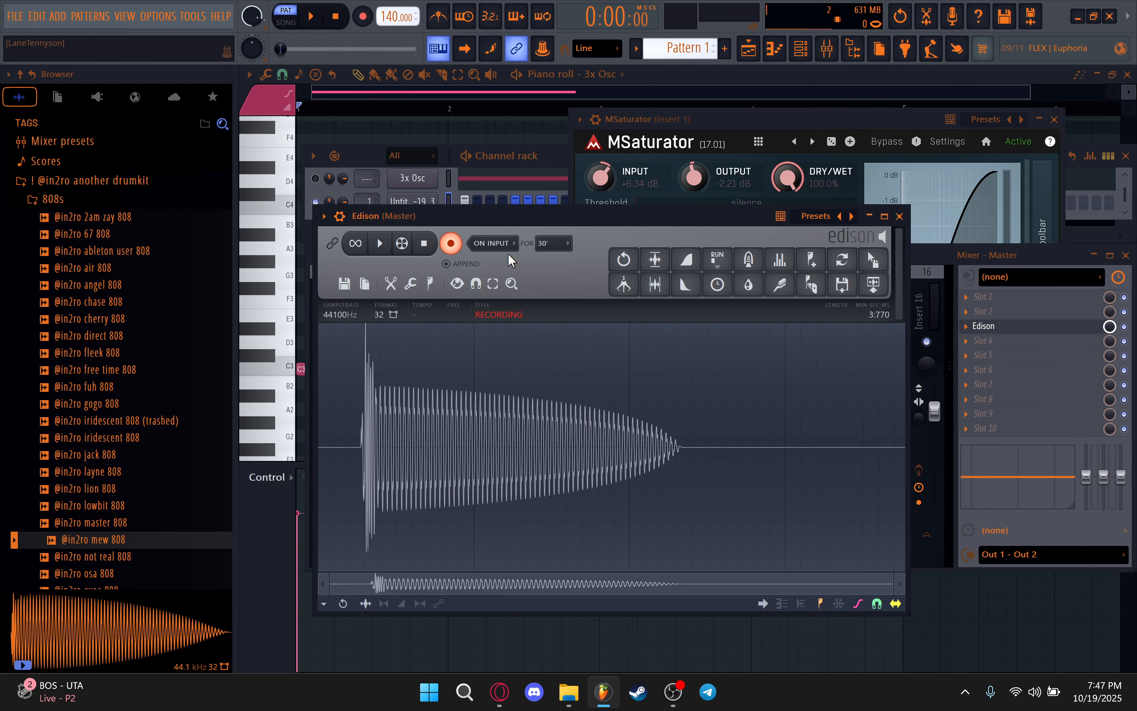
{"action": "left_click", "coordinate": [925, 260]}
{"action": "key", "text": "space"}
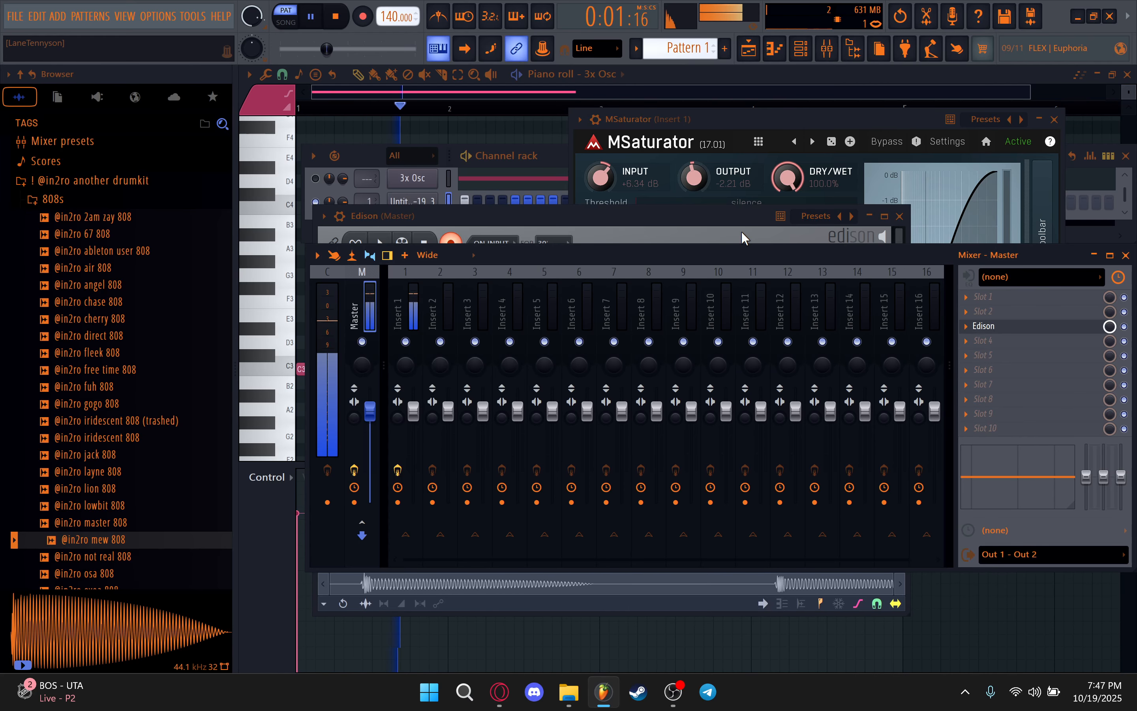
{"action": "left_click", "coordinate": [741, 231]}
{"action": "left_click", "coordinate": [933, 260]}
{"action": "key", "text": "space"}
{"action": "left_click", "coordinate": [650, 235]}
{"action": "left_click", "coordinate": [451, 243]}
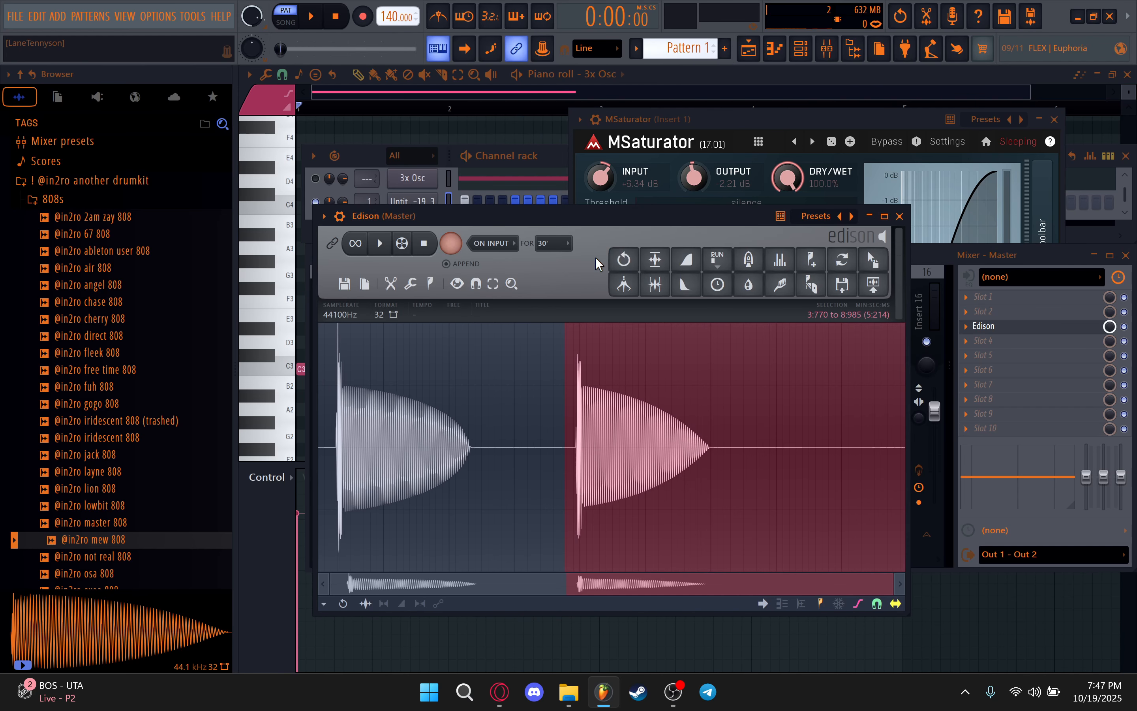
{"action": "left_click", "coordinate": [656, 261]}
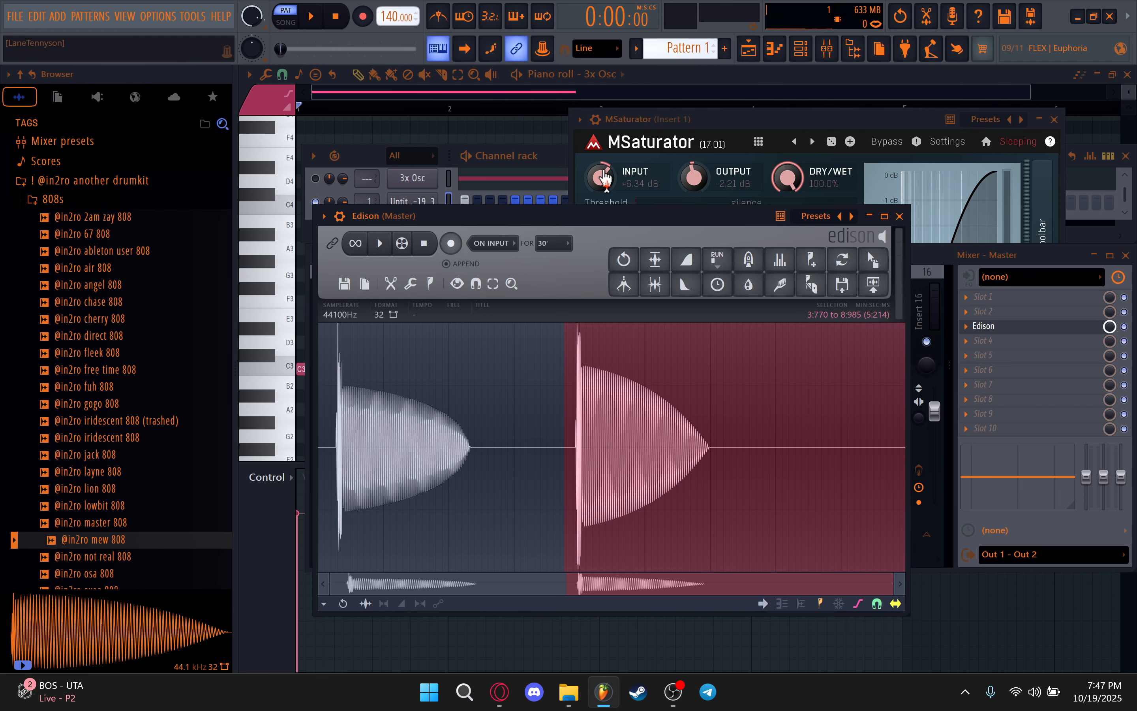
Raise MSaturator's input gain to +13.92 dB and play the pattern to hear the heavier saturation
{"action": "left_click_drag", "start_coordinate": [602, 172], "coordinate": [602, 148]}
{"action": "left_click", "coordinate": [566, 216]}
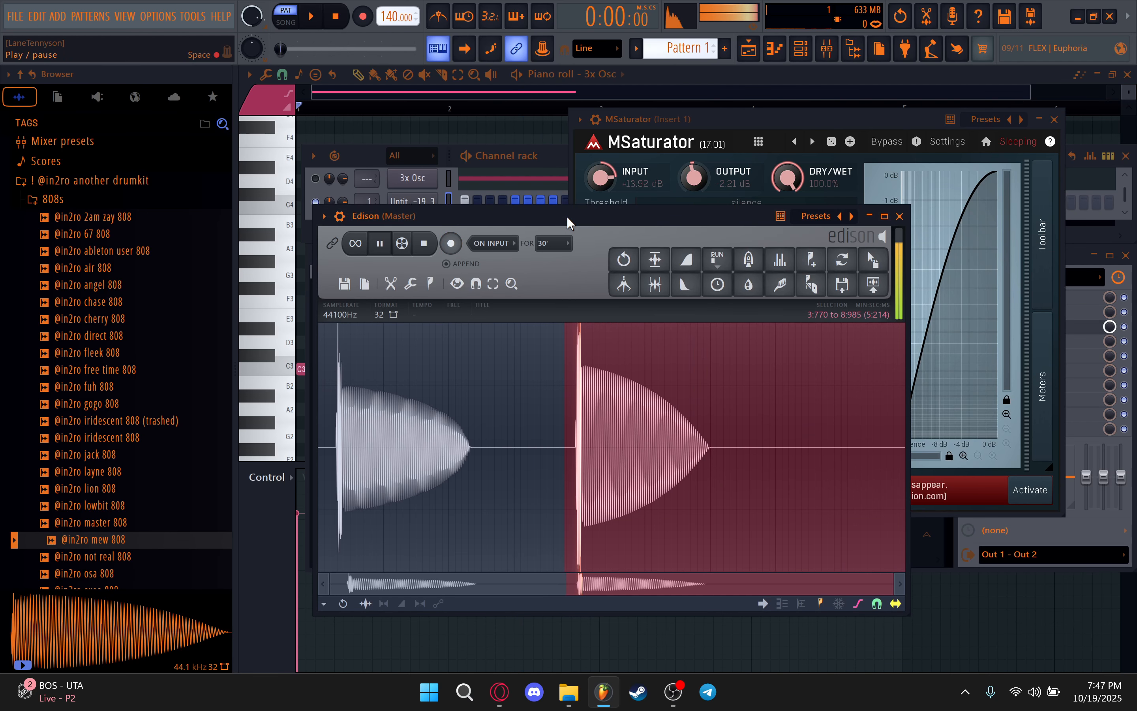
{"action": "left_click", "coordinate": [1075, 255]}
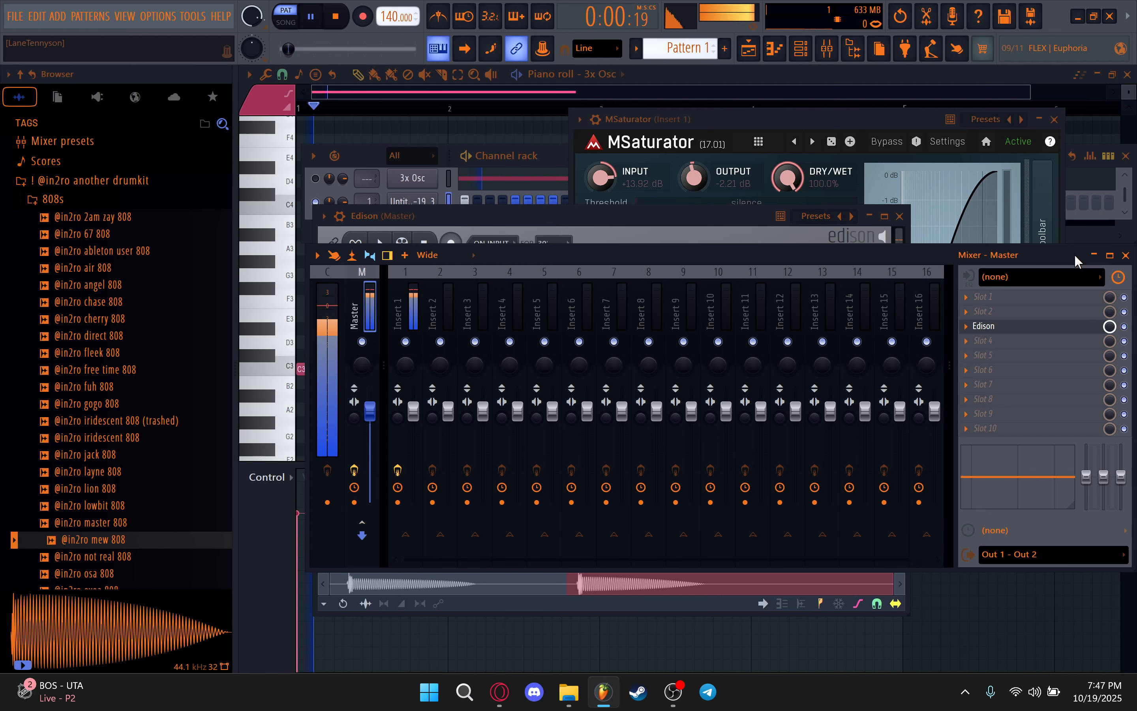
{"action": "left_click", "coordinate": [618, 231]}
Record another take of the more heavily saturated 808 into Edison on the Master track
{"action": "left_click", "coordinate": [451, 243]}
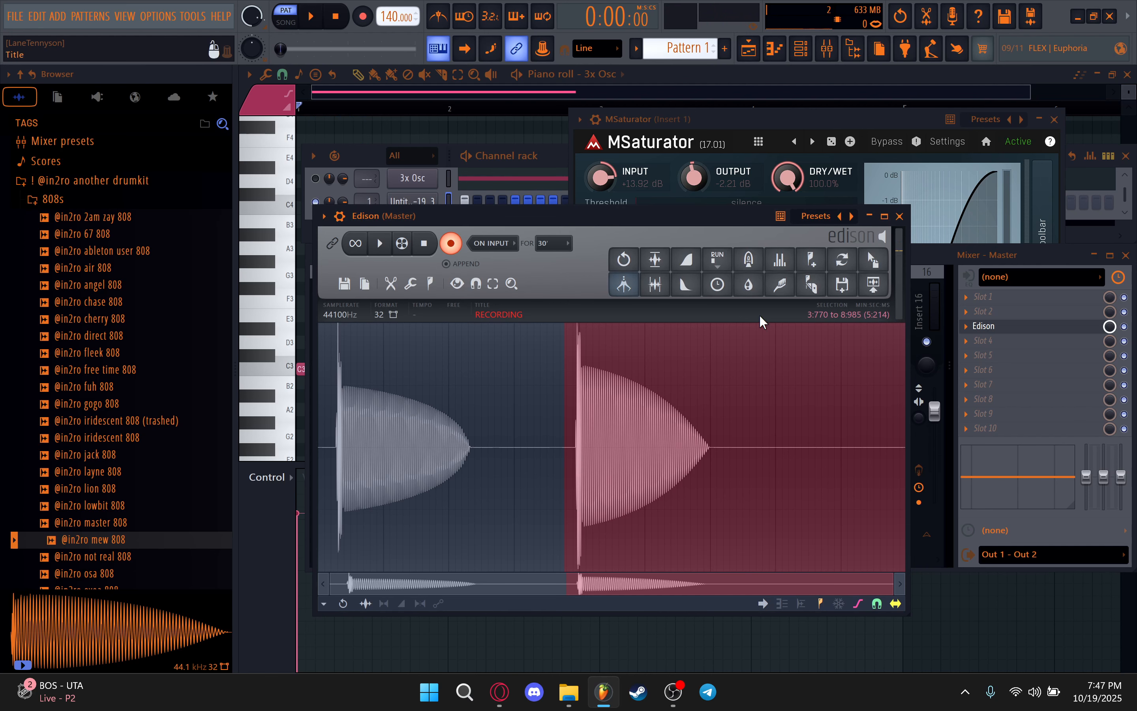
{"action": "left_click", "coordinate": [929, 260]}
{"action": "key", "text": "space"}
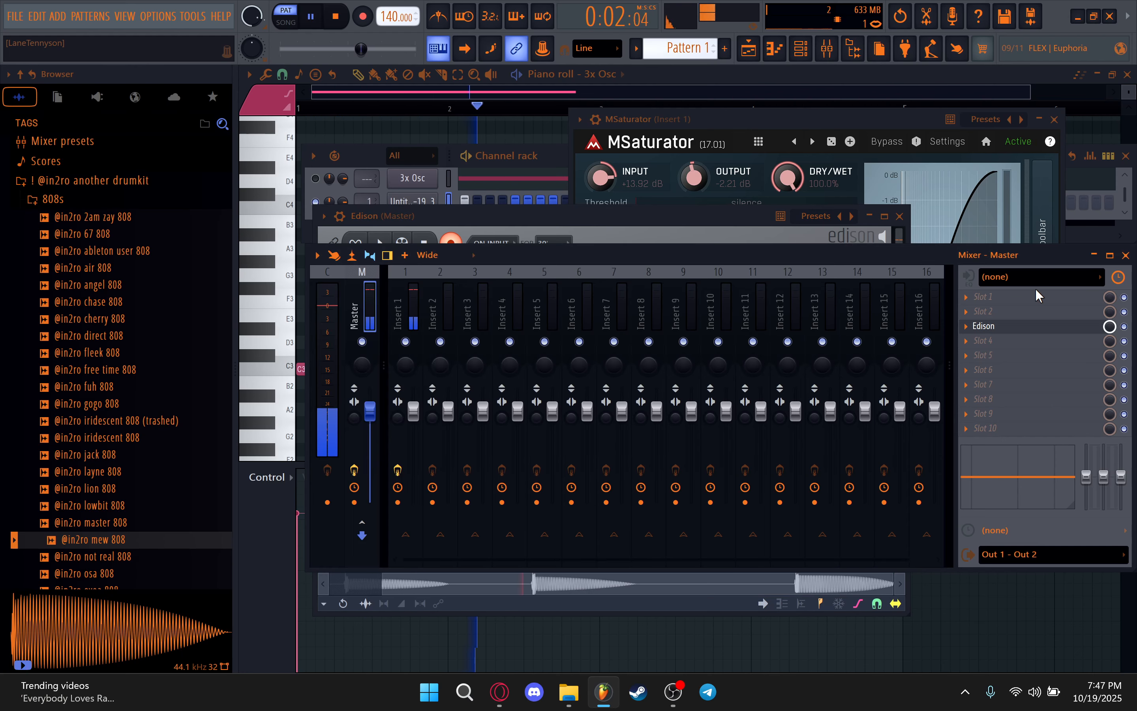
{"action": "key", "text": "space"}
{"action": "left_click", "coordinate": [771, 233]}
{"action": "left_click", "coordinate": [450, 242]}
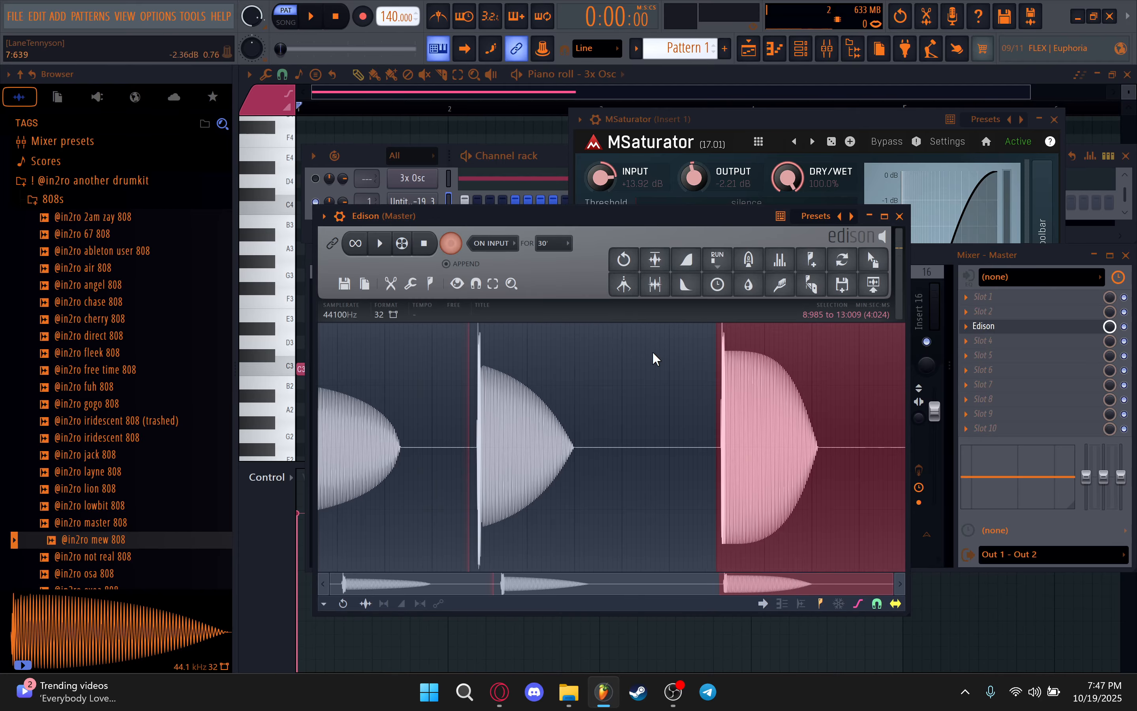
Examine the attack and wave shape of the newest take up close in Edison, adjusting the selection start, and play it
{"action": "scroll", "coordinate": [750, 465], "scroll_direction": "up", "scroll_amount": 8}
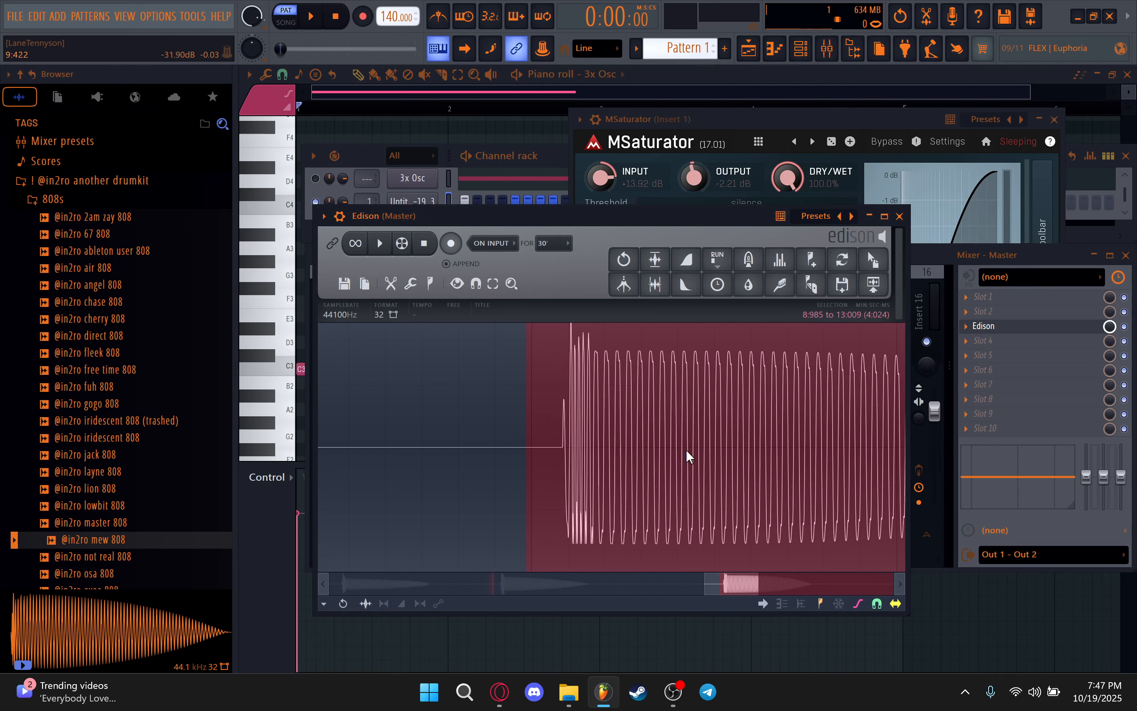
{"action": "left_click_drag", "start_coordinate": [441, 407], "coordinate": [470, 414]}
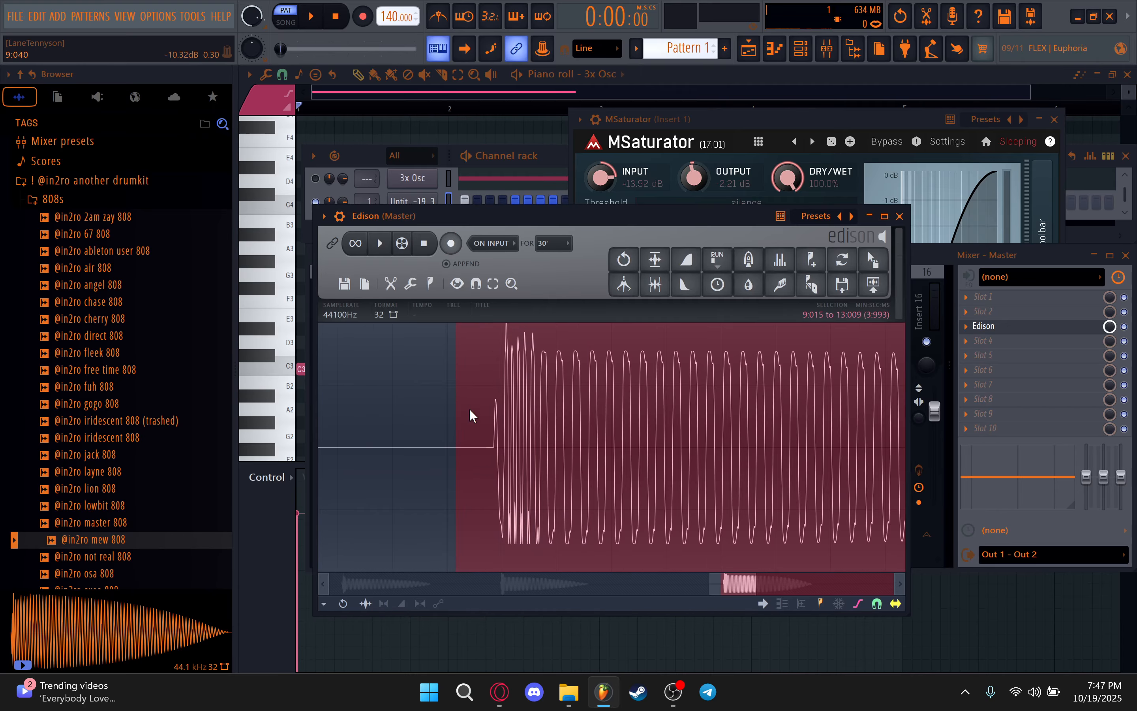
{"action": "scroll", "coordinate": [470, 414], "scroll_direction": "down", "scroll_amount": 2}
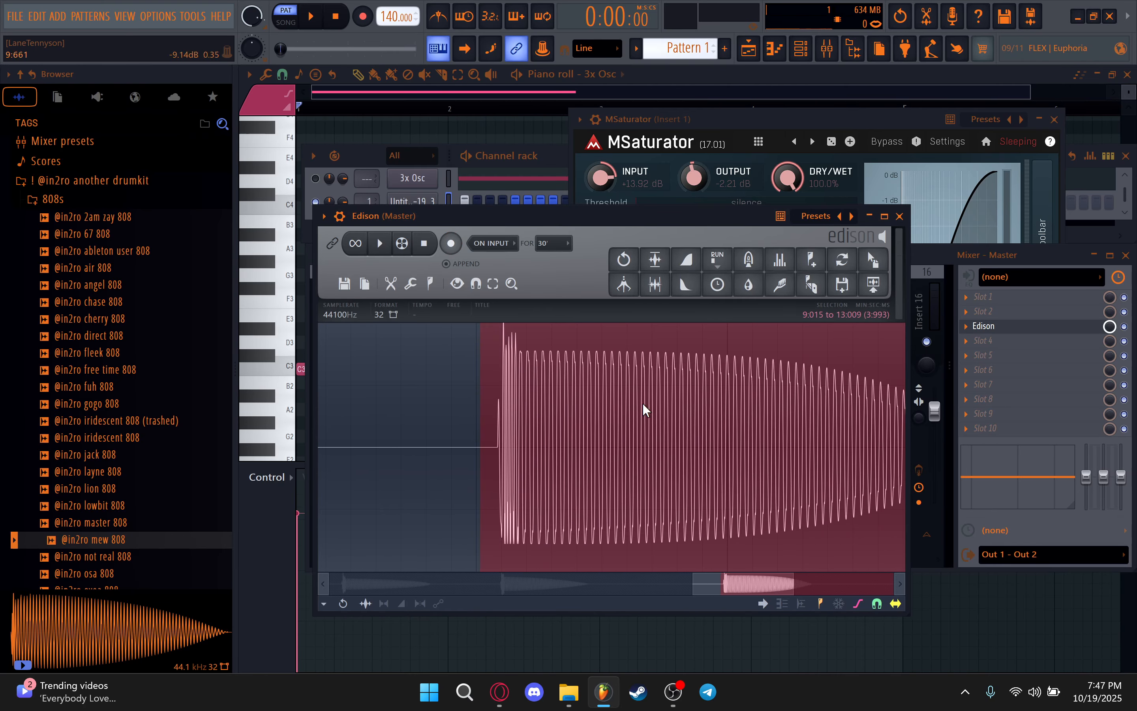
{"action": "scroll", "coordinate": [599, 413], "scroll_direction": "down", "scroll_amount": 4}
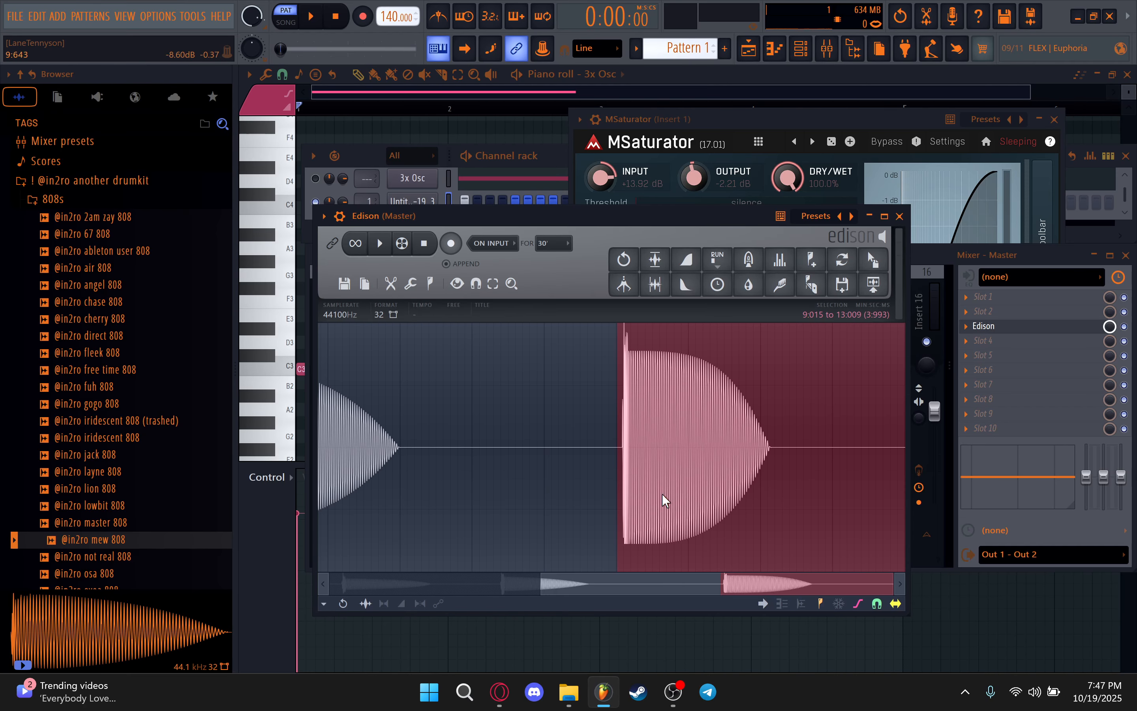
{"action": "scroll", "coordinate": [616, 511], "scroll_direction": "up", "scroll_amount": 4}
{"action": "scroll", "coordinate": [616, 512], "scroll_direction": "up", "scroll_amount": 4}
{"action": "scroll", "coordinate": [551, 496], "scroll_direction": "down", "scroll_amount": 2}
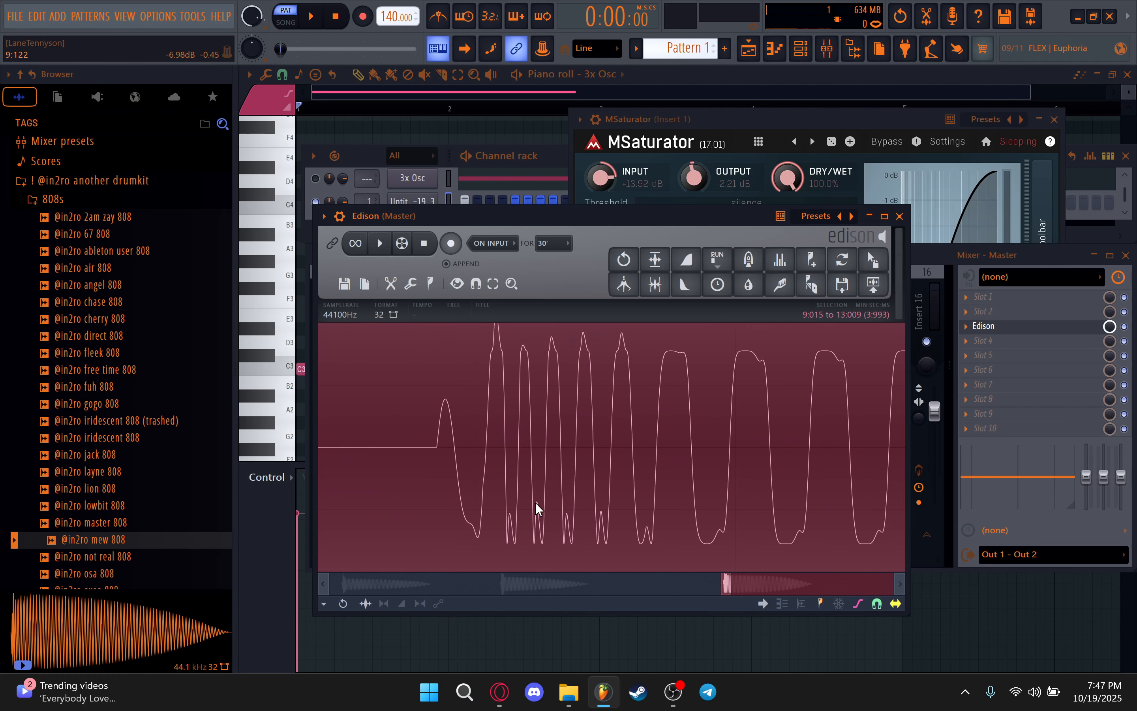
{"action": "scroll", "coordinate": [536, 508], "scroll_direction": "up", "scroll_amount": 2}
{"action": "scroll", "coordinate": [525, 553], "scroll_direction": "up", "scroll_amount": 2}
{"action": "left_click_drag", "start_coordinate": [475, 546], "coordinate": [554, 535]}
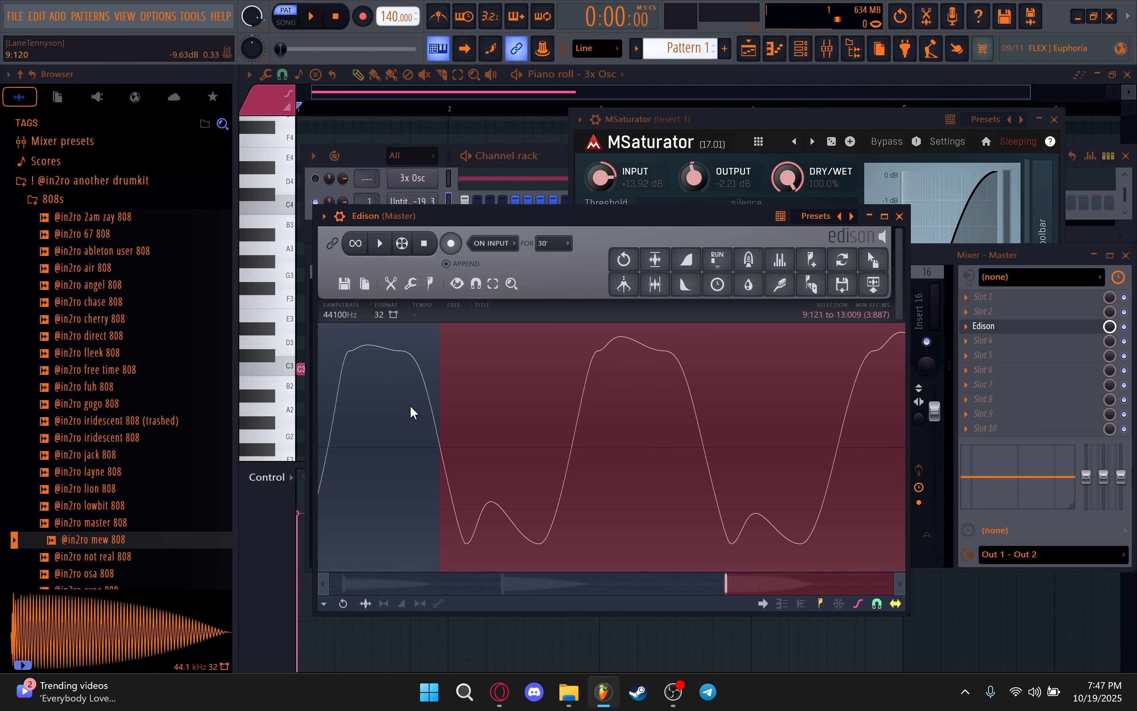
{"action": "scroll", "coordinate": [628, 447], "scroll_direction": "down", "scroll_amount": 4}
{"action": "left_click_drag", "start_coordinate": [606, 457], "coordinate": [555, 476]}
{"action": "scroll", "coordinate": [685, 439], "scroll_direction": "down", "scroll_amount": 4}
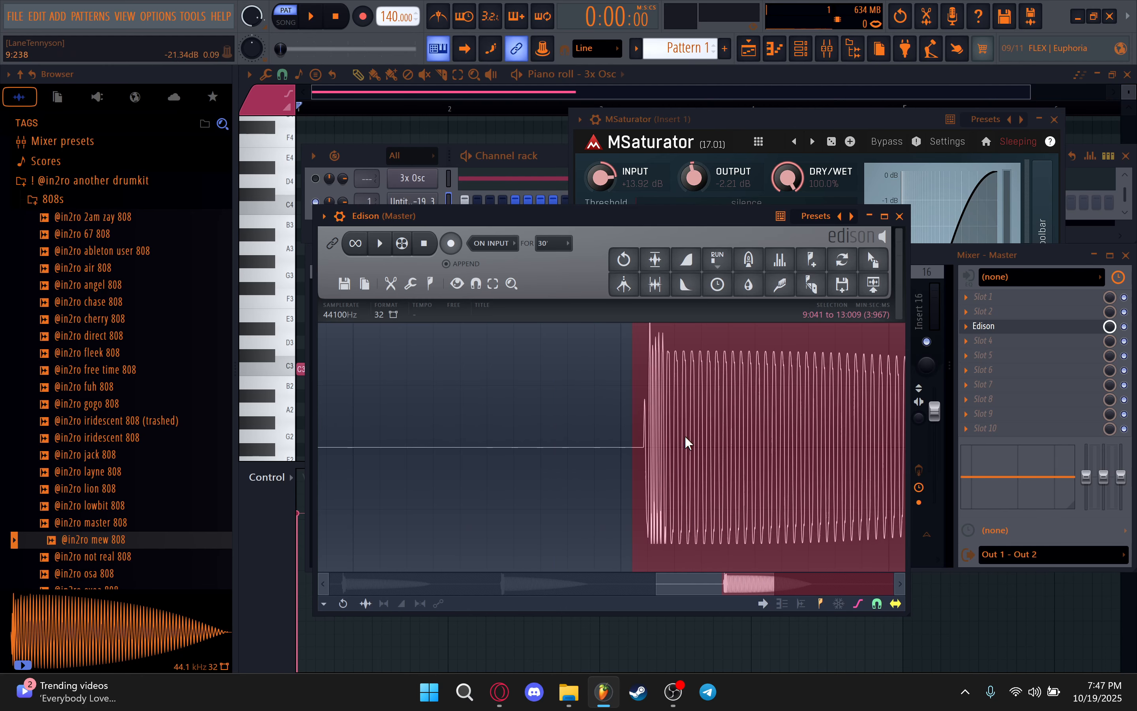
{"action": "key", "text": "space"}
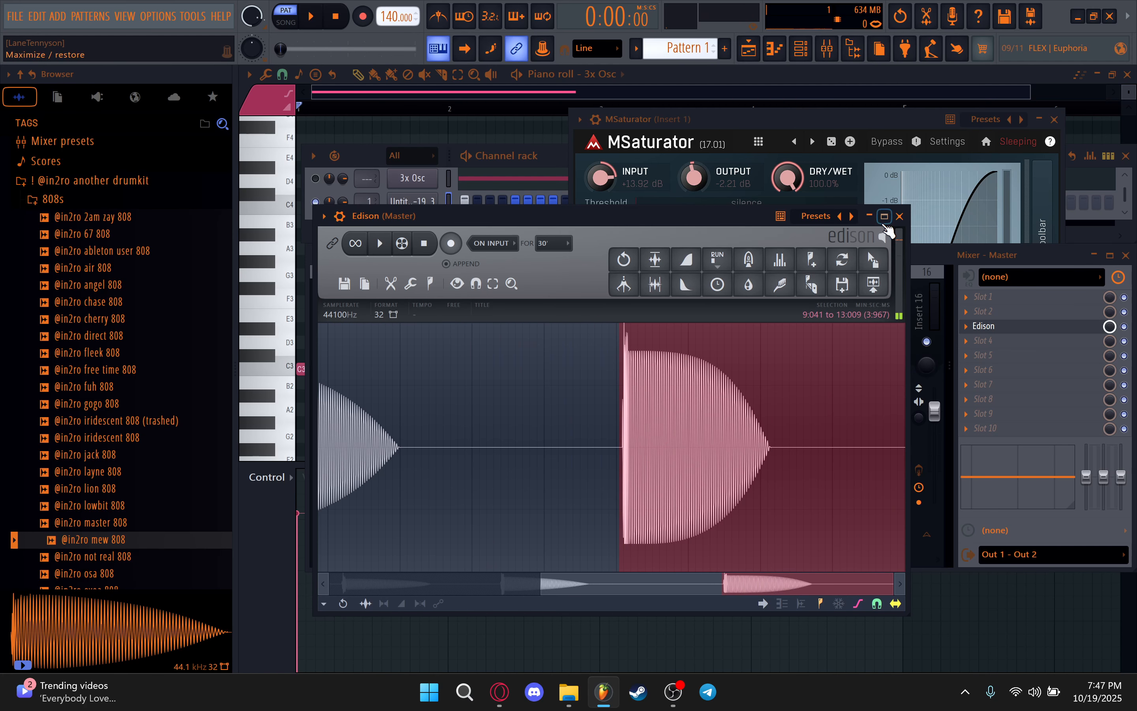
Close the Edison and MSaturator windows
{"action": "left_click", "coordinate": [900, 216]}
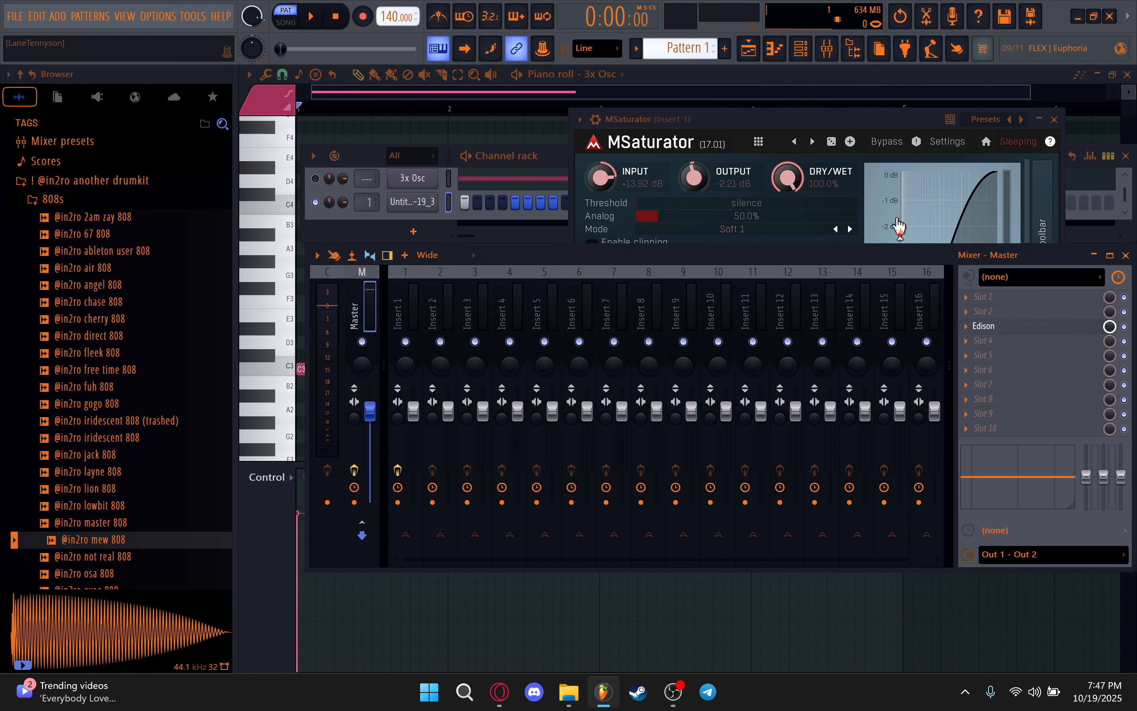
{"action": "left_click", "coordinate": [1054, 119]}
{"action": "left_click", "coordinate": [1054, 119]}
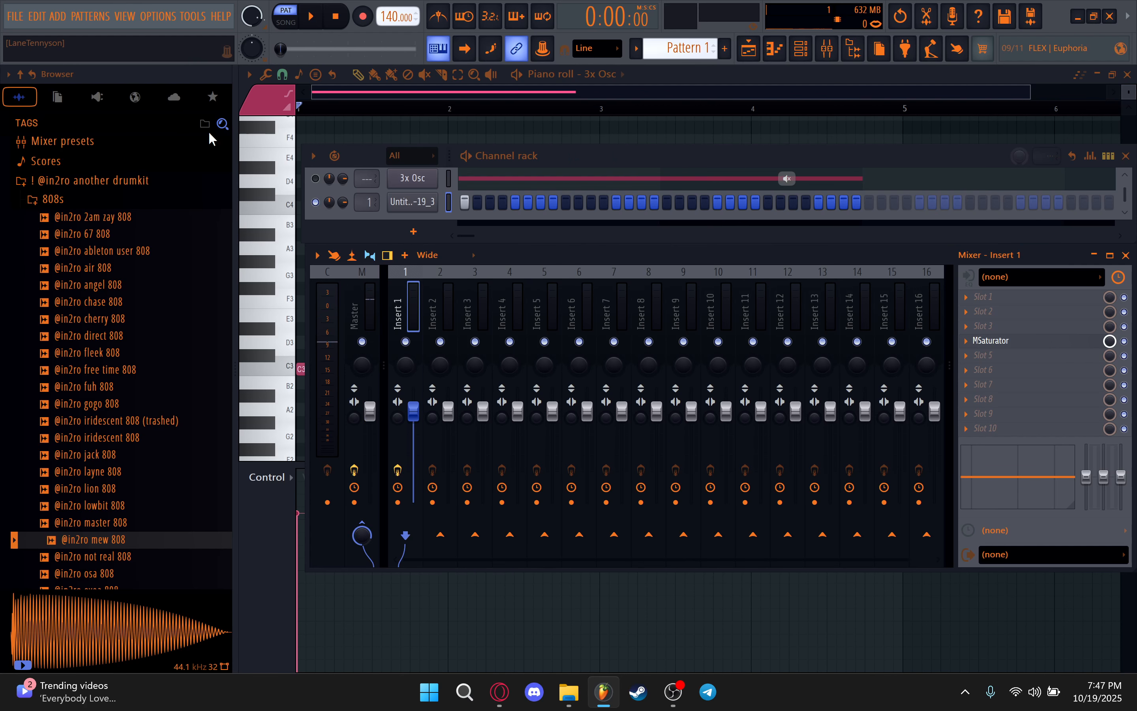
{"action": "left_click", "coordinate": [56, 198]}
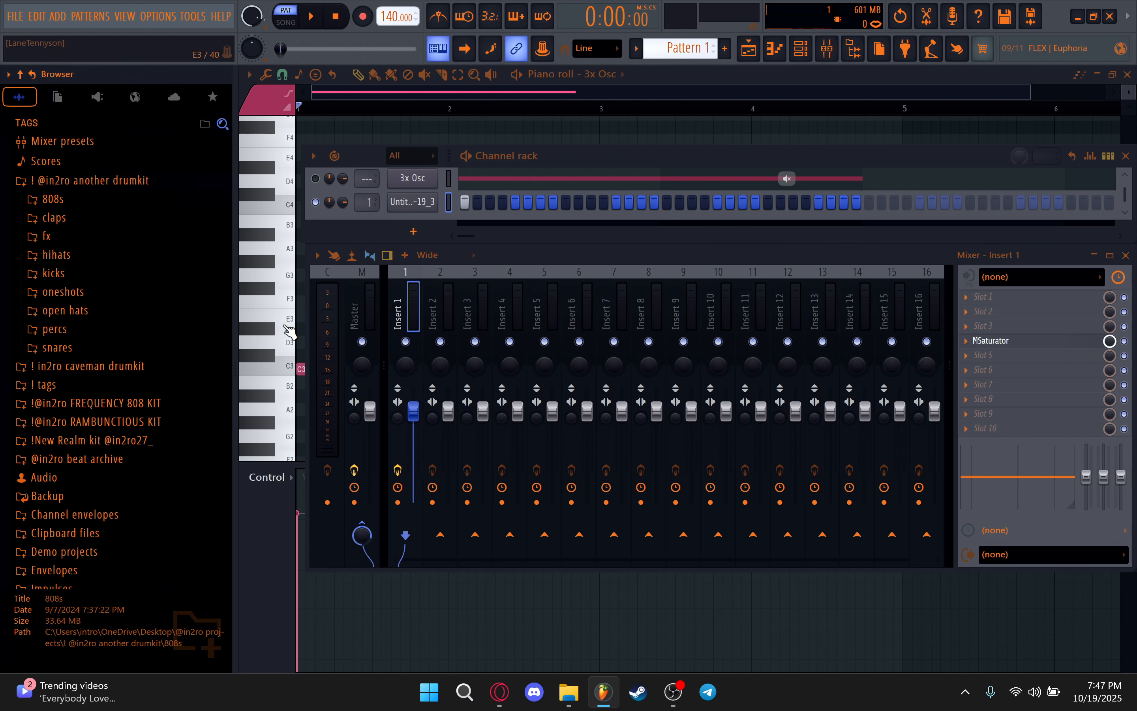
{"action": "left_click", "coordinate": [47, 237]}
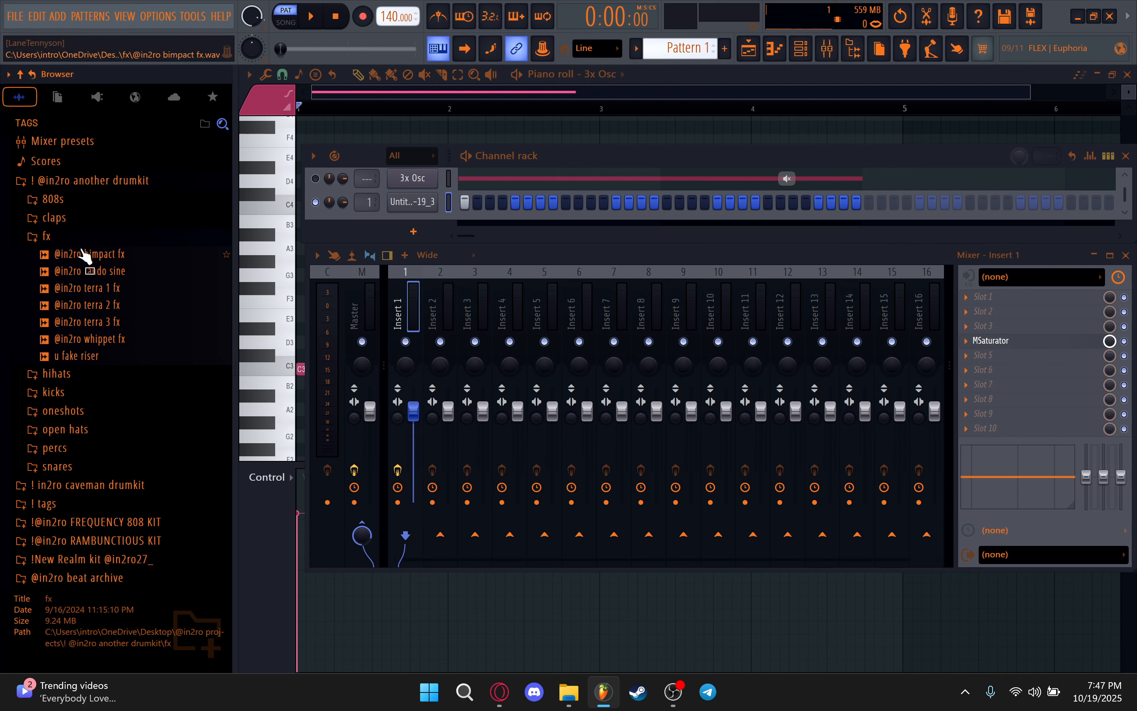
{"action": "left_click", "coordinate": [47, 236]}
{"action": "left_click", "coordinate": [68, 261]}
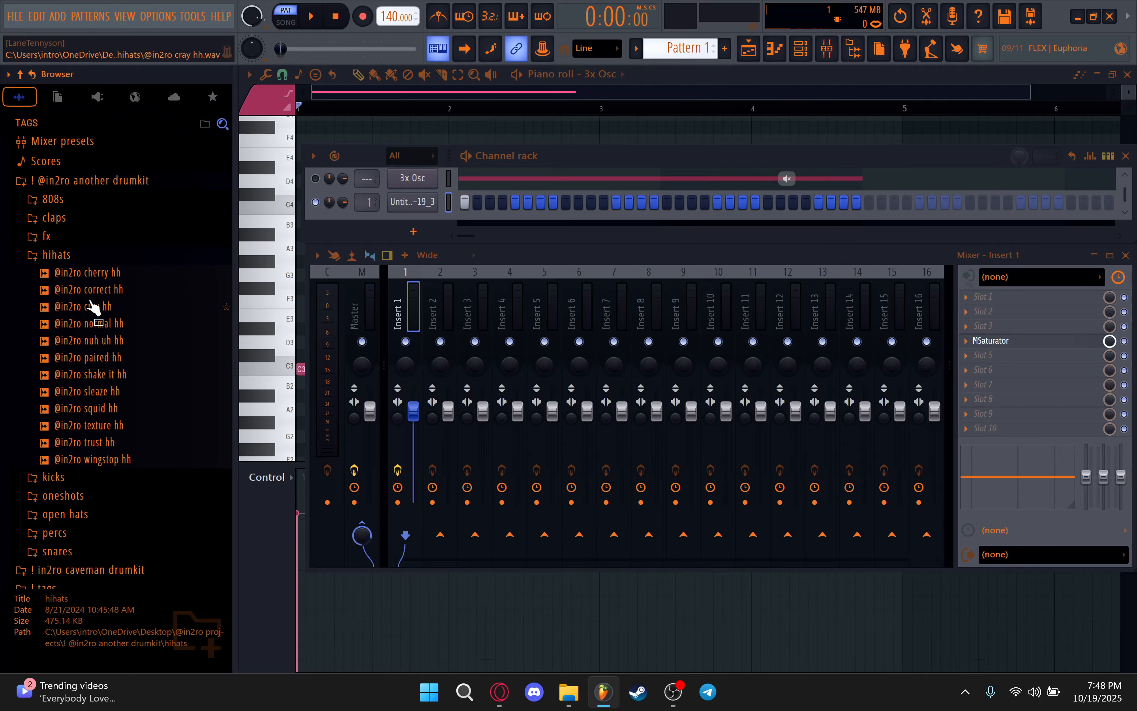
Reopen the kit's 808s folder and audition several 808 samples, including gogo 808 and lowbit 808
{"action": "left_click", "coordinate": [64, 201]}
{"action": "left_click", "coordinate": [98, 321]}
{"action": "left_click", "coordinate": [101, 405]}
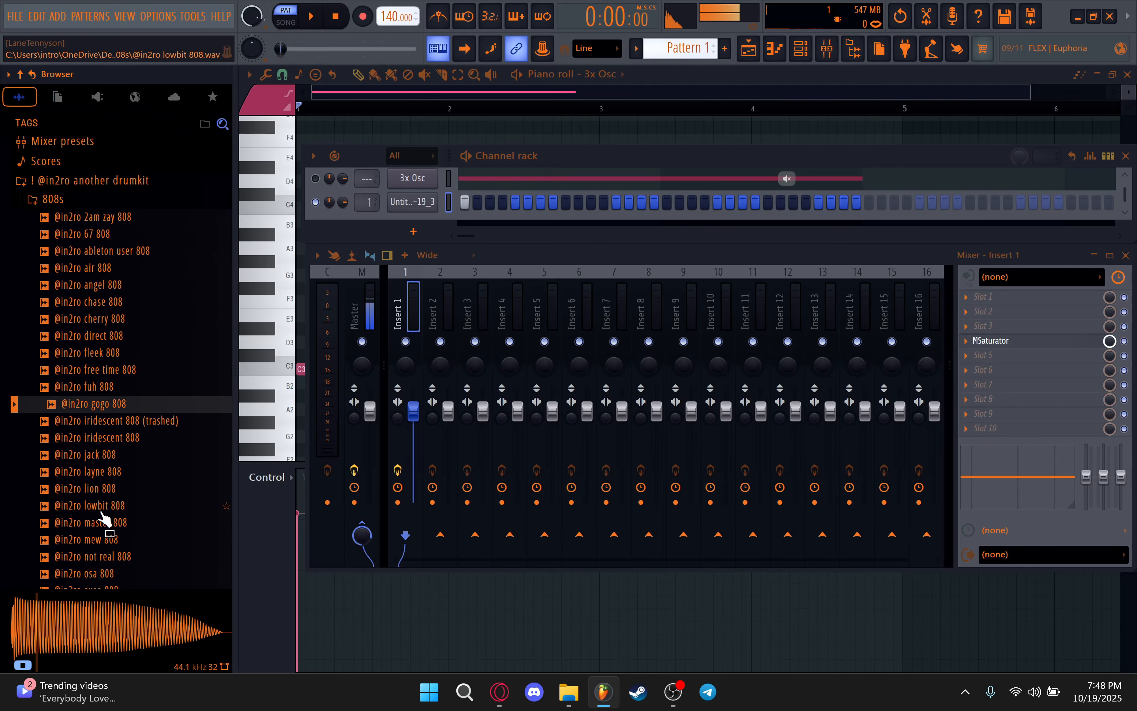
{"action": "left_click", "coordinate": [102, 491]}
{"action": "left_click", "coordinate": [127, 508]}
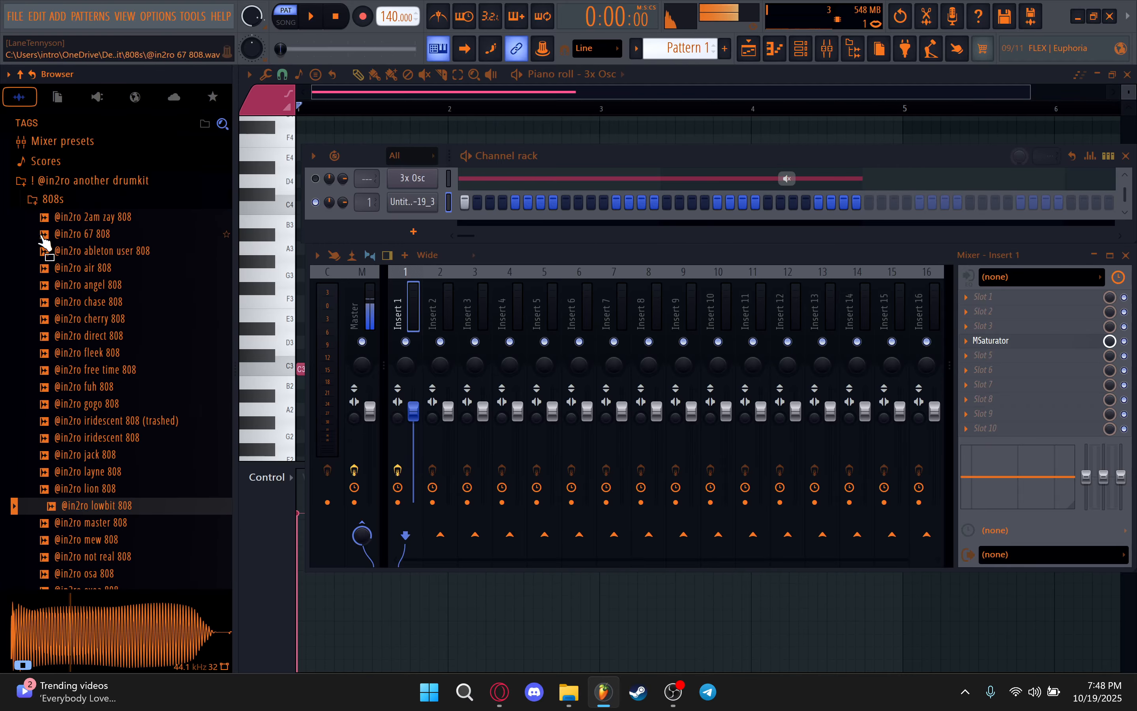
{"action": "left_click", "coordinate": [675, 698]}
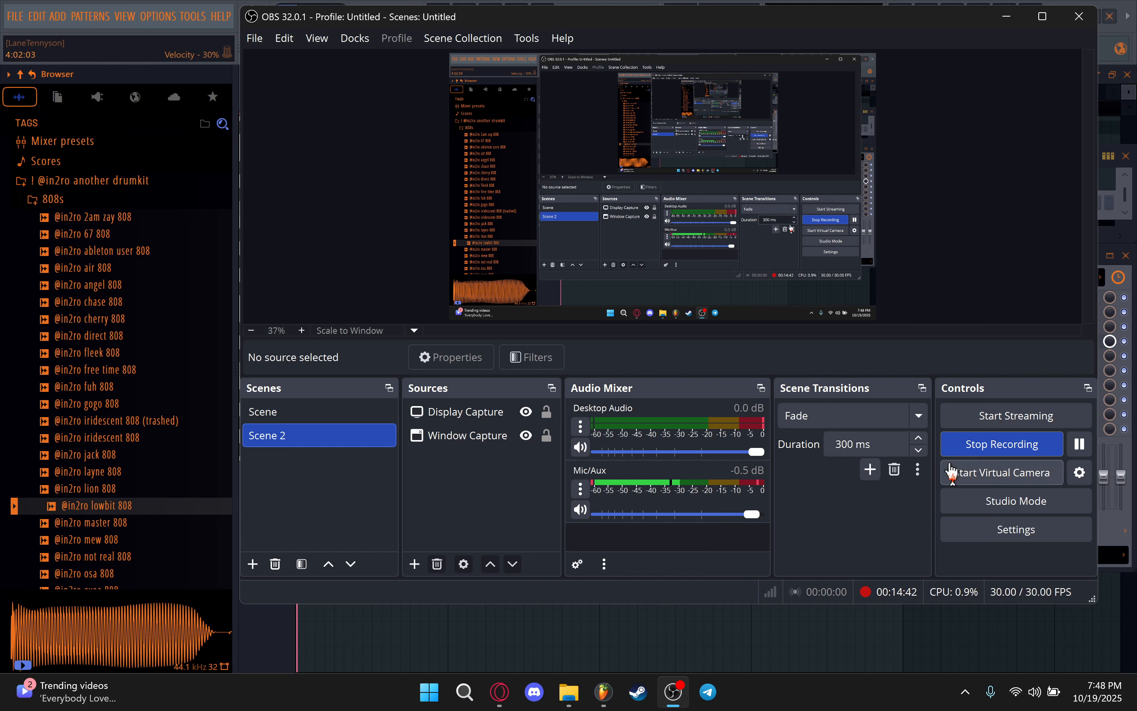